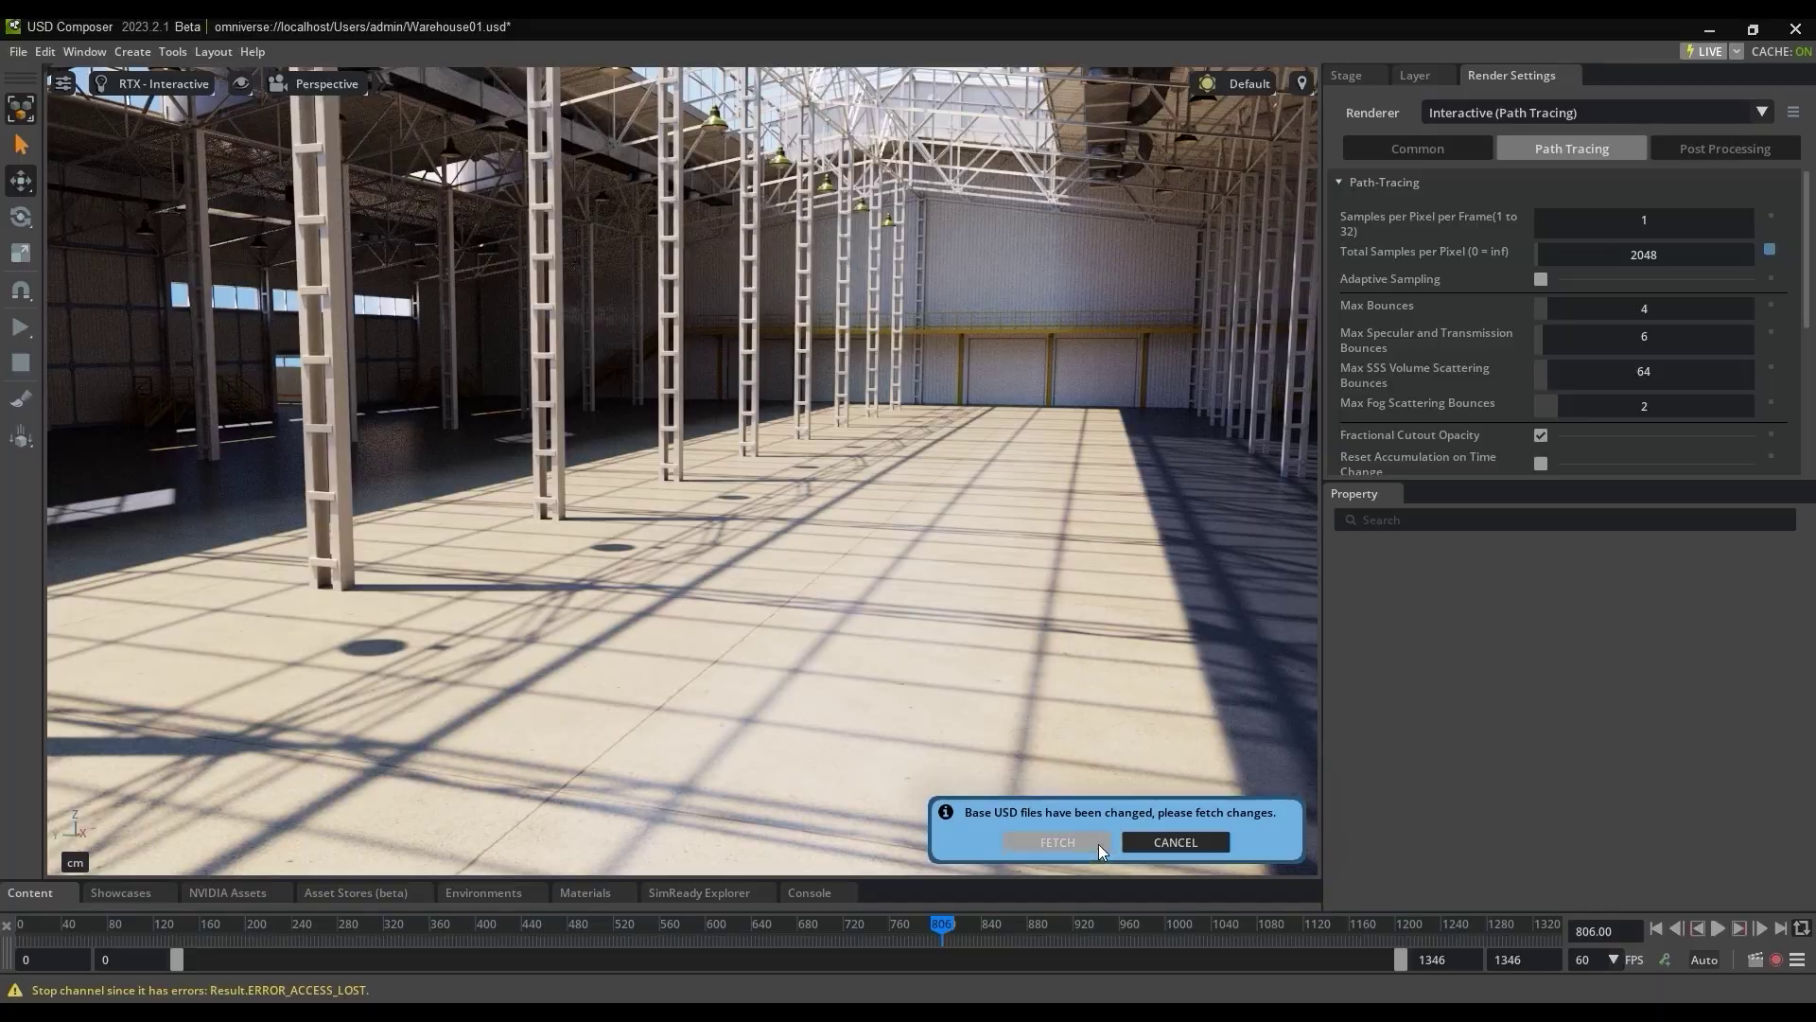
# Step: Fetch the changed base USD files so the stage reloads with the crowd of people
pyautogui.click(1098, 844)
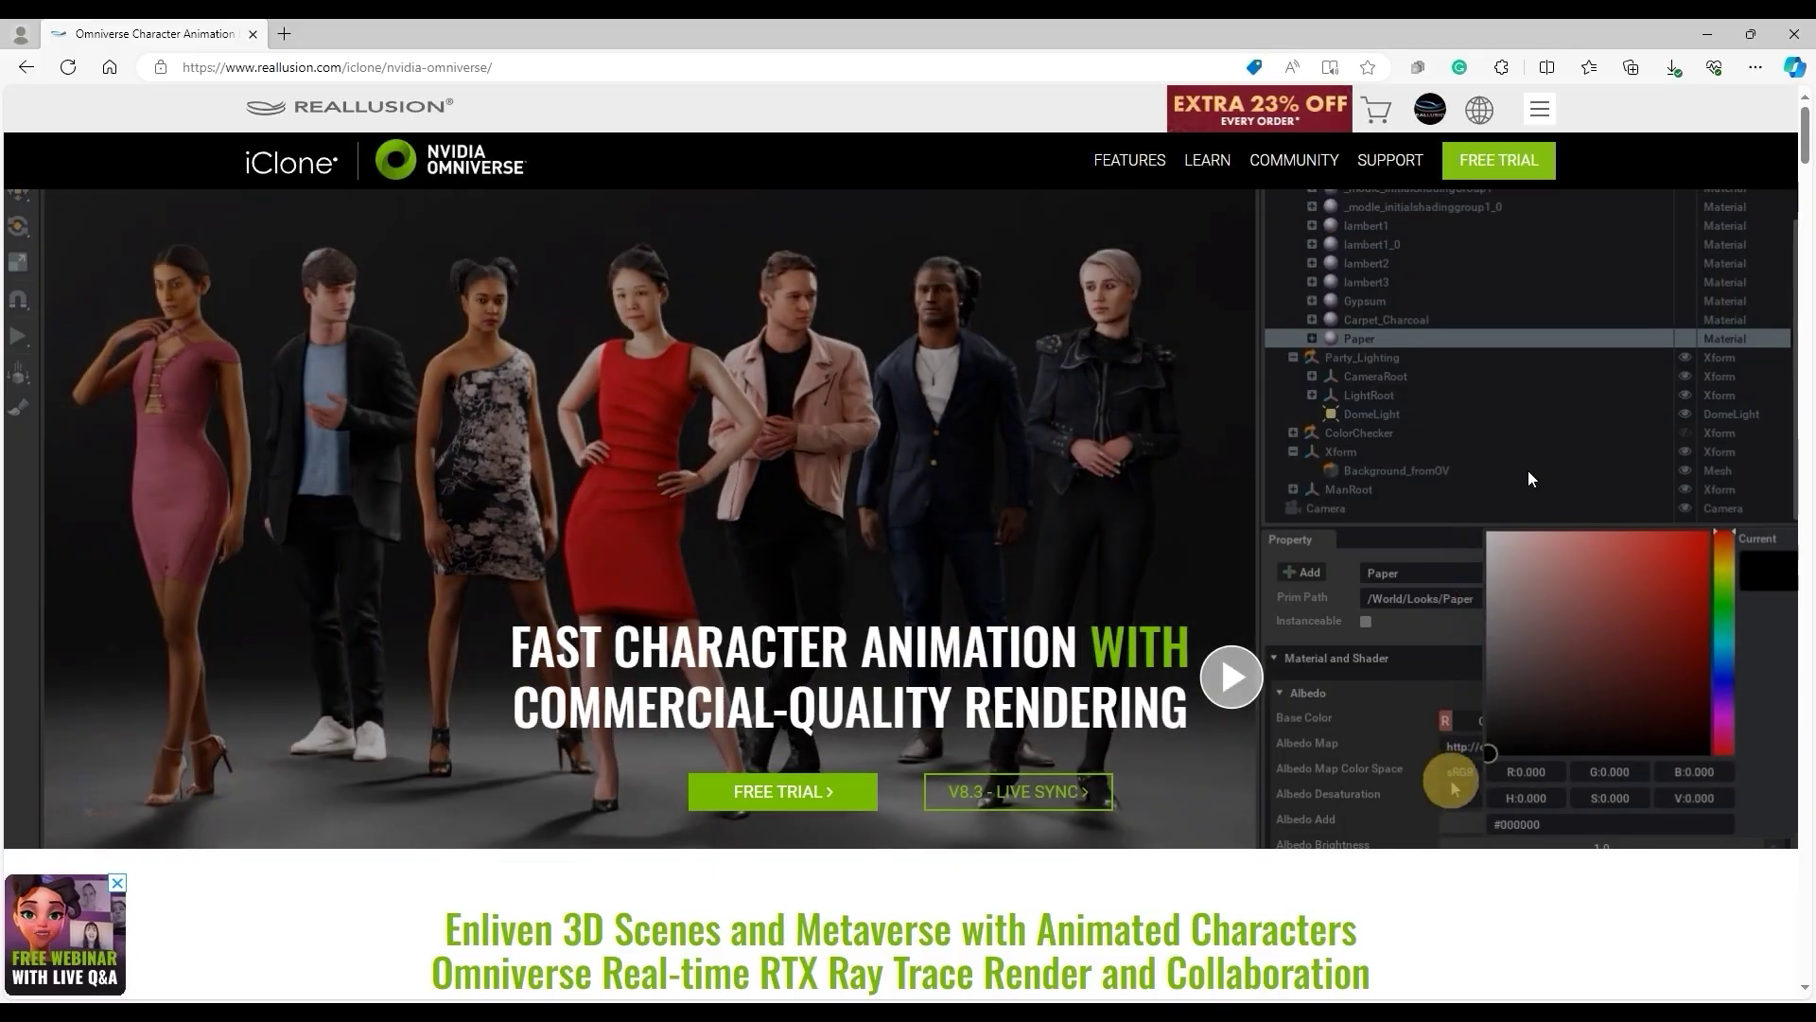
# Step: Scroll the iClone–Omniverse page and open its Live Sync tab to read the details
pyautogui.scroll(-20, 1529, 469)
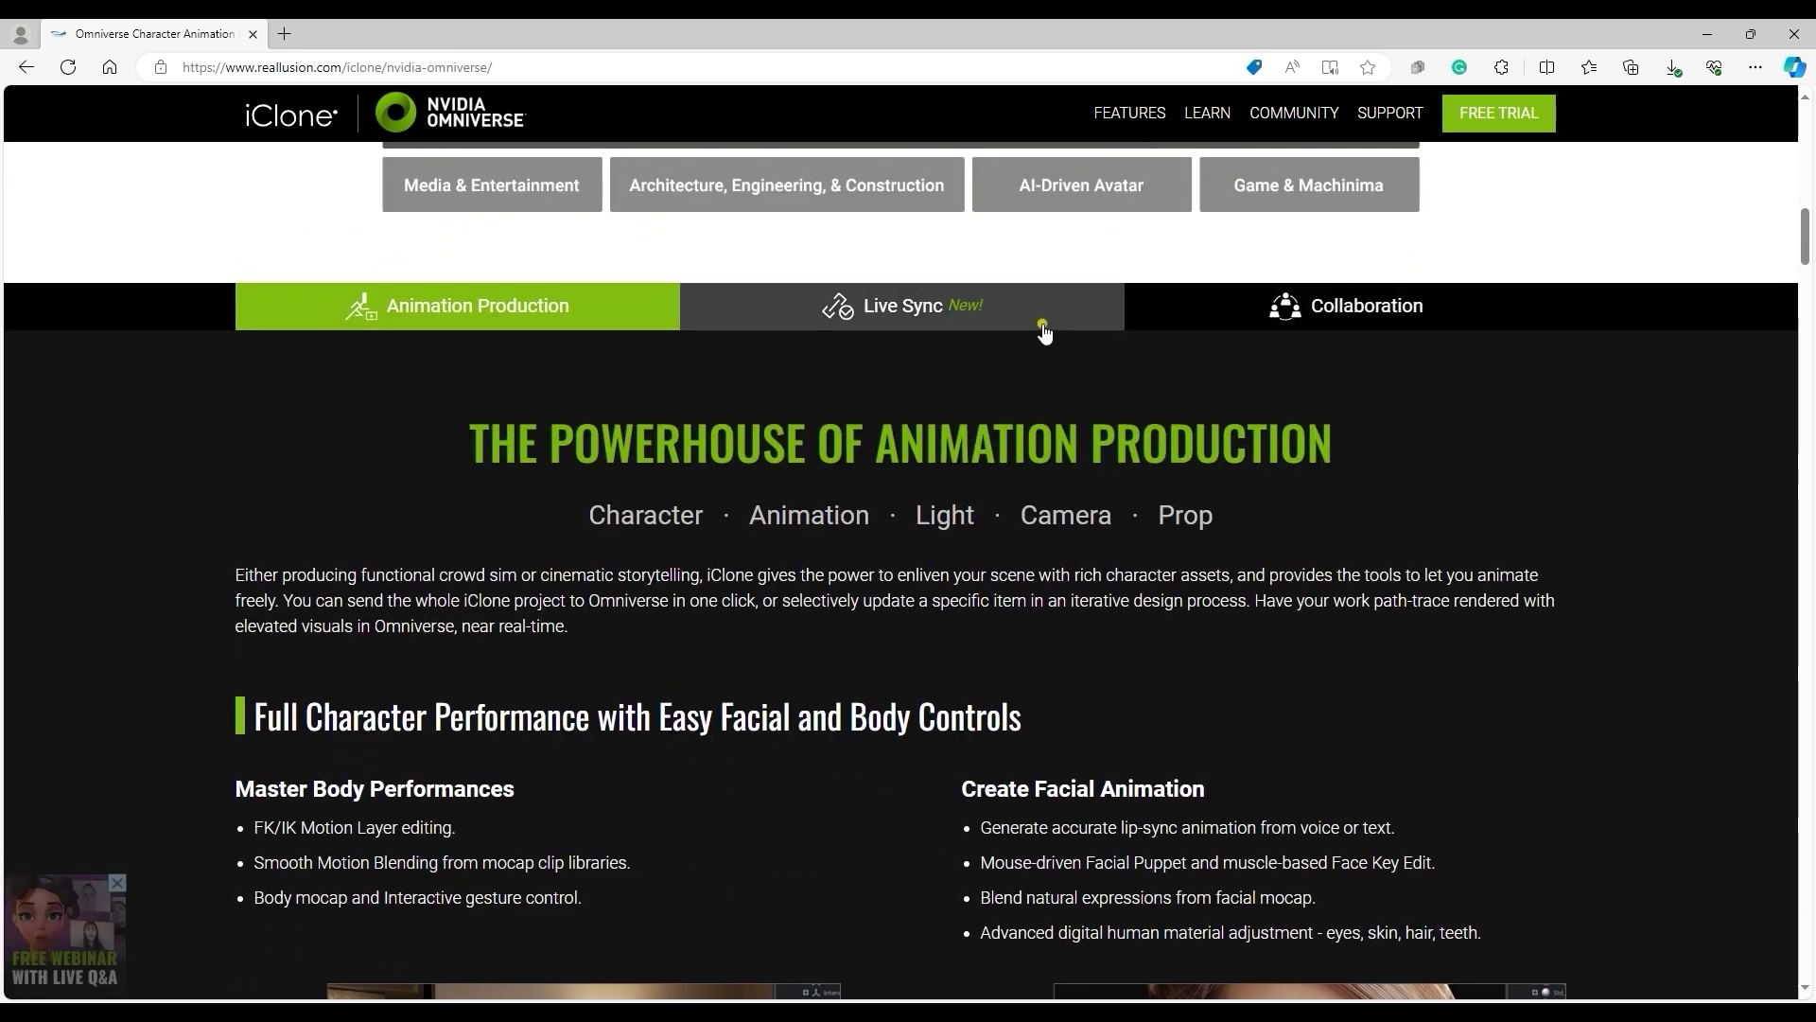
pyautogui.click(1045, 331)
pyautogui.scroll(-2, 1625, 496)
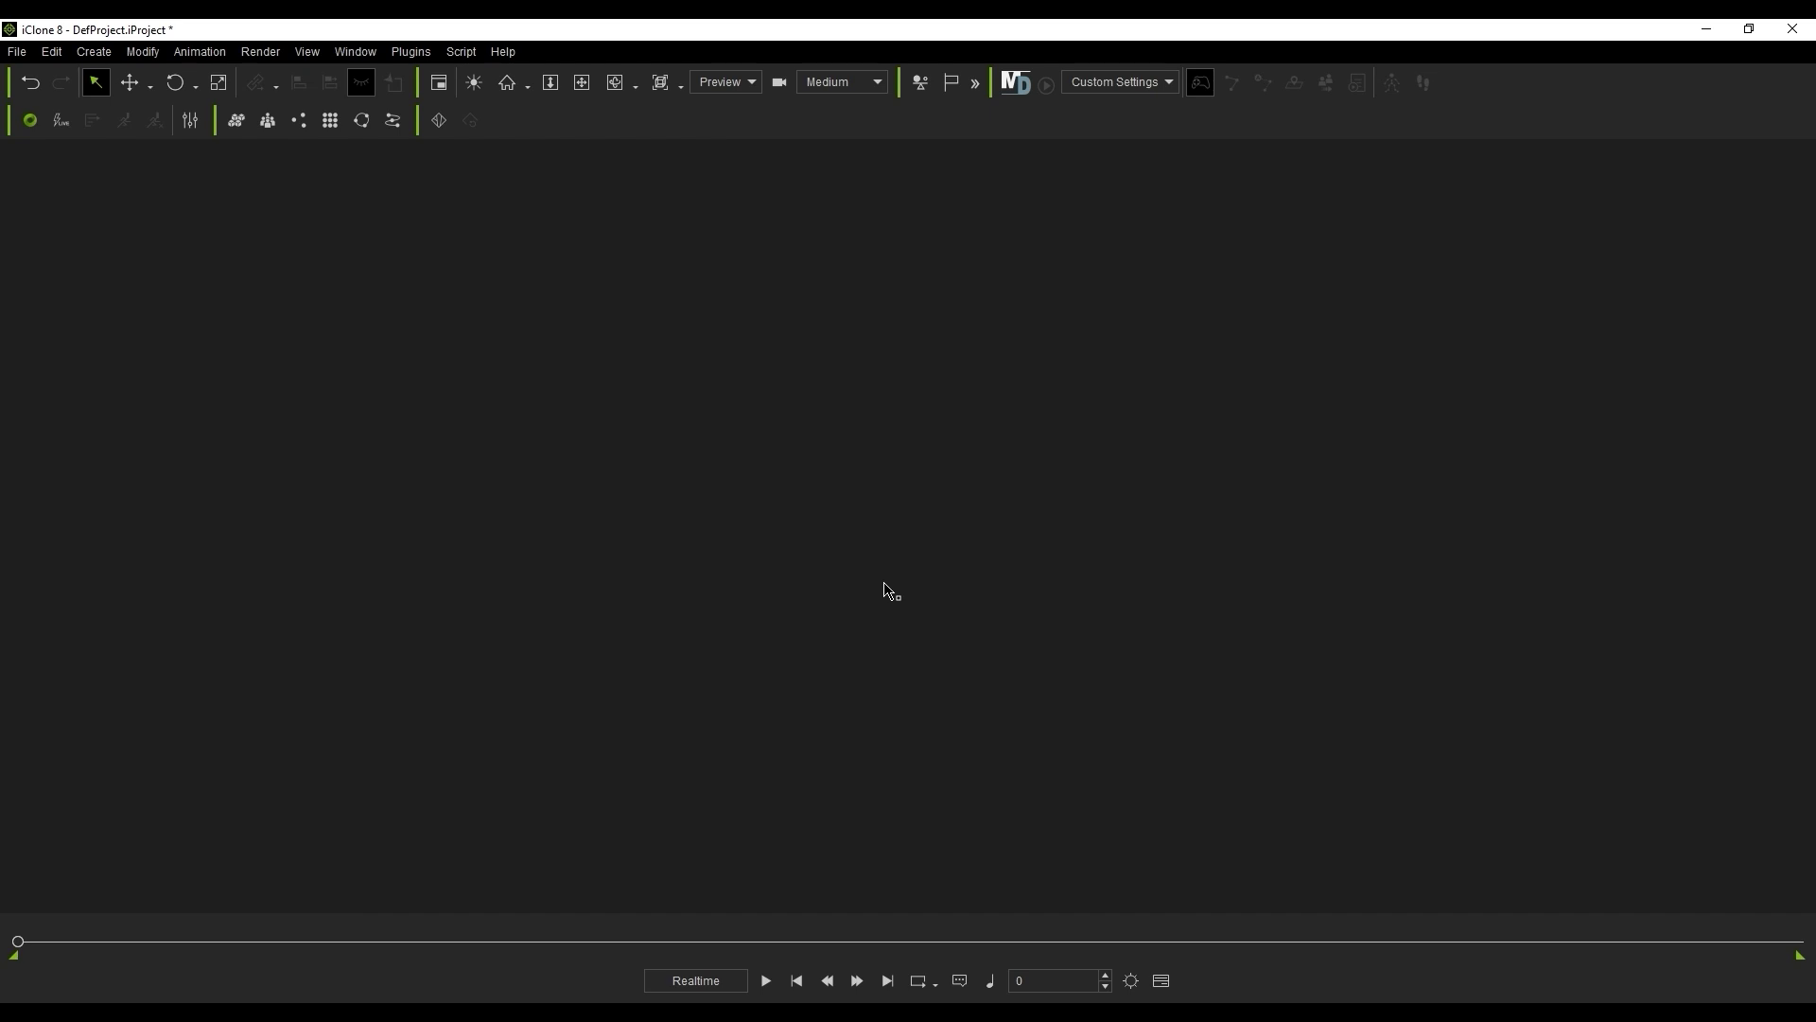
# Step: Enable Performance > Progressive Texture Loading in Preferences, then exit iClone without saving
pyautogui.click(57, 54)
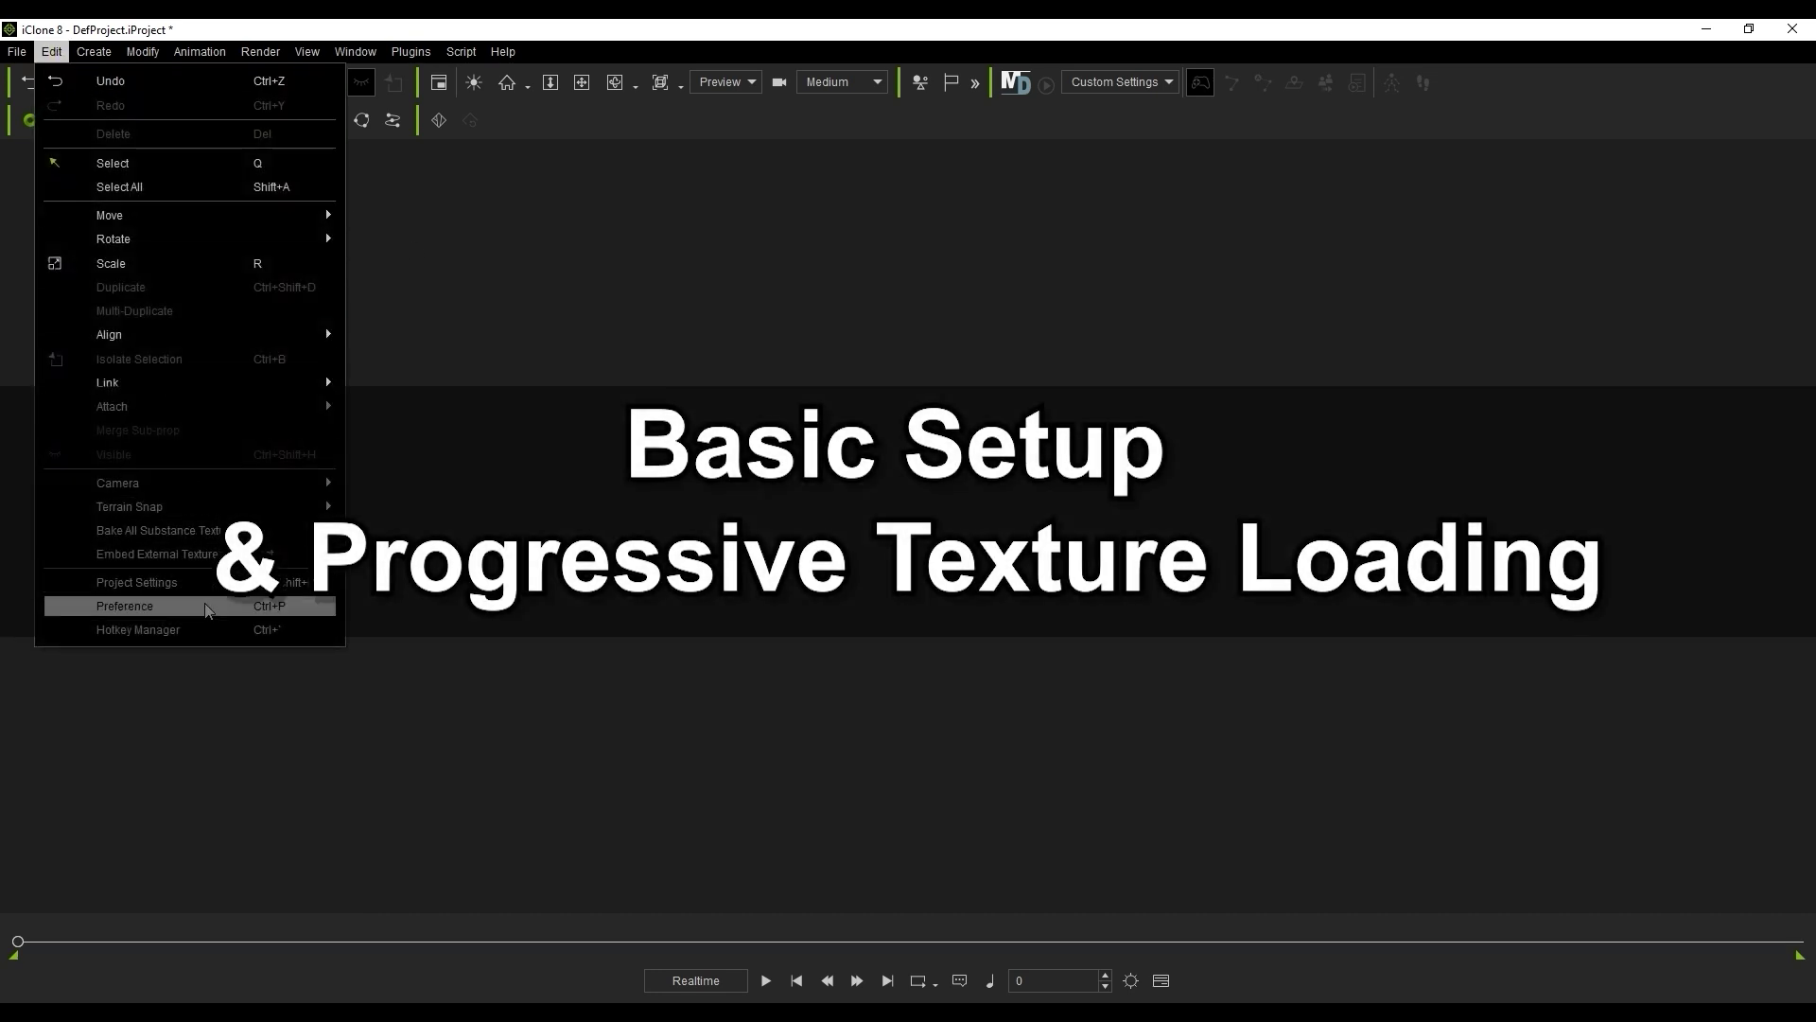
pyautogui.click(124, 605)
pyautogui.click(298, 467)
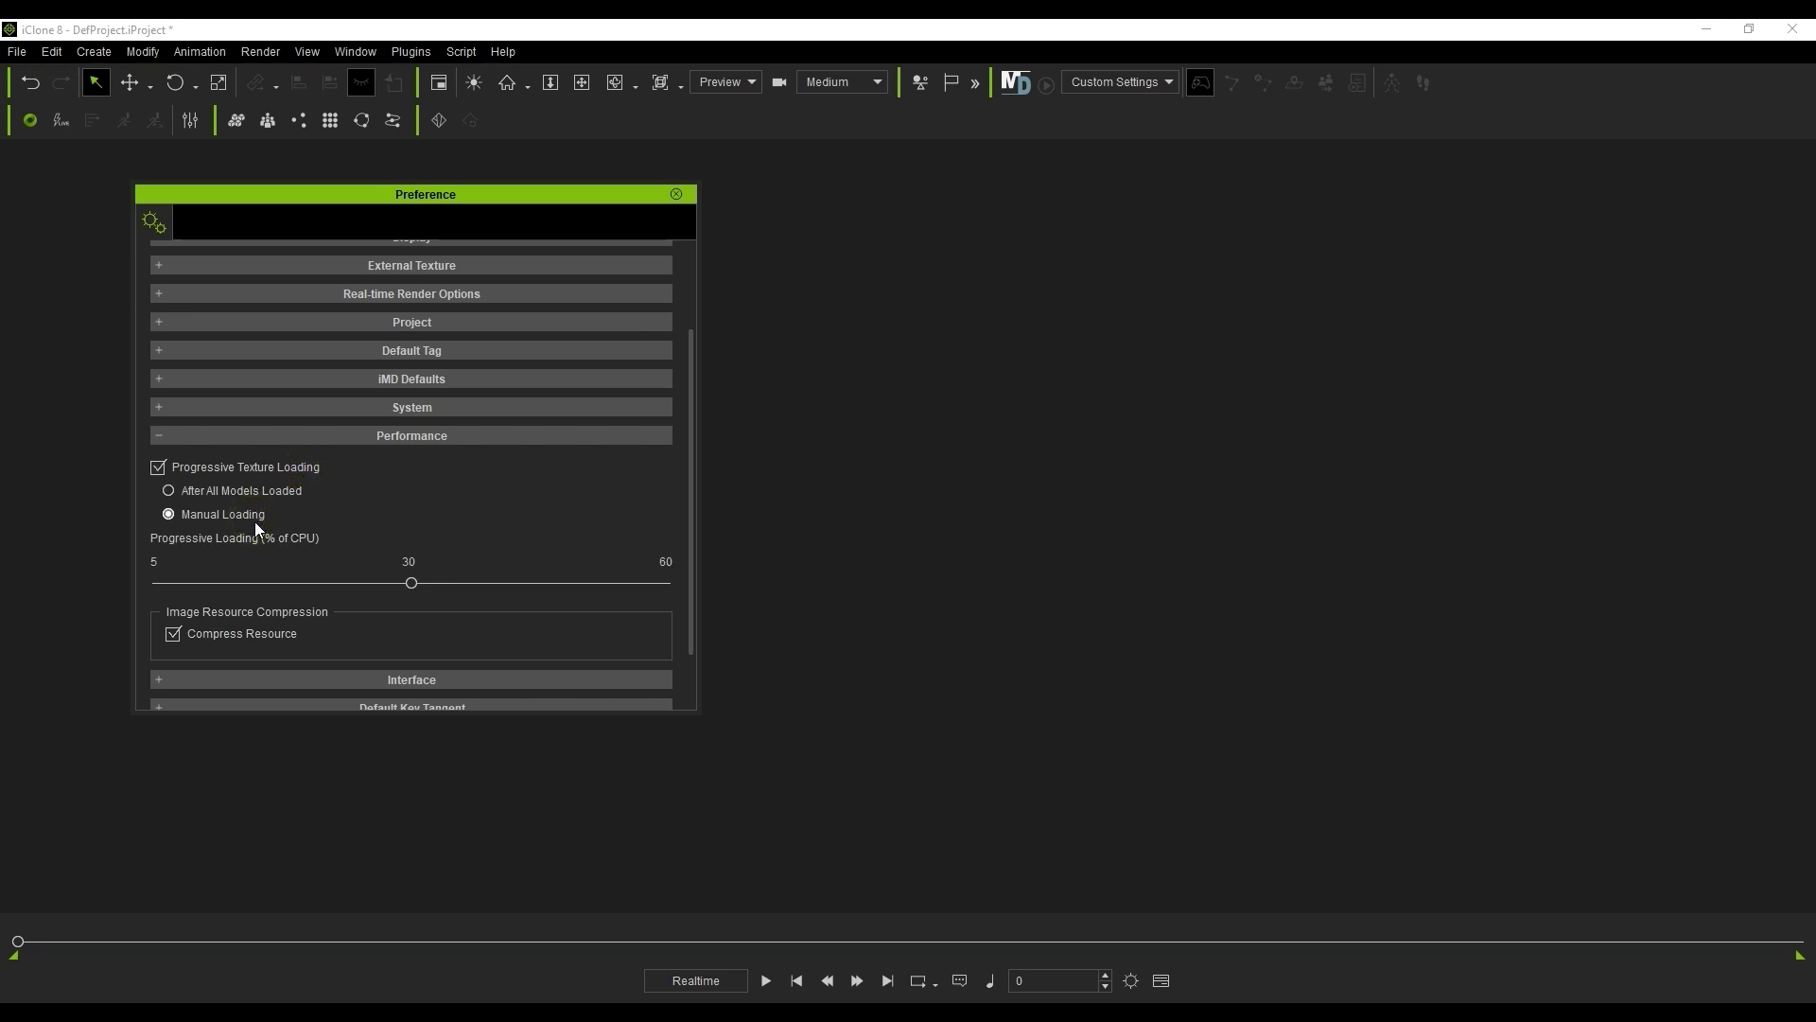
pyautogui.click(676, 194)
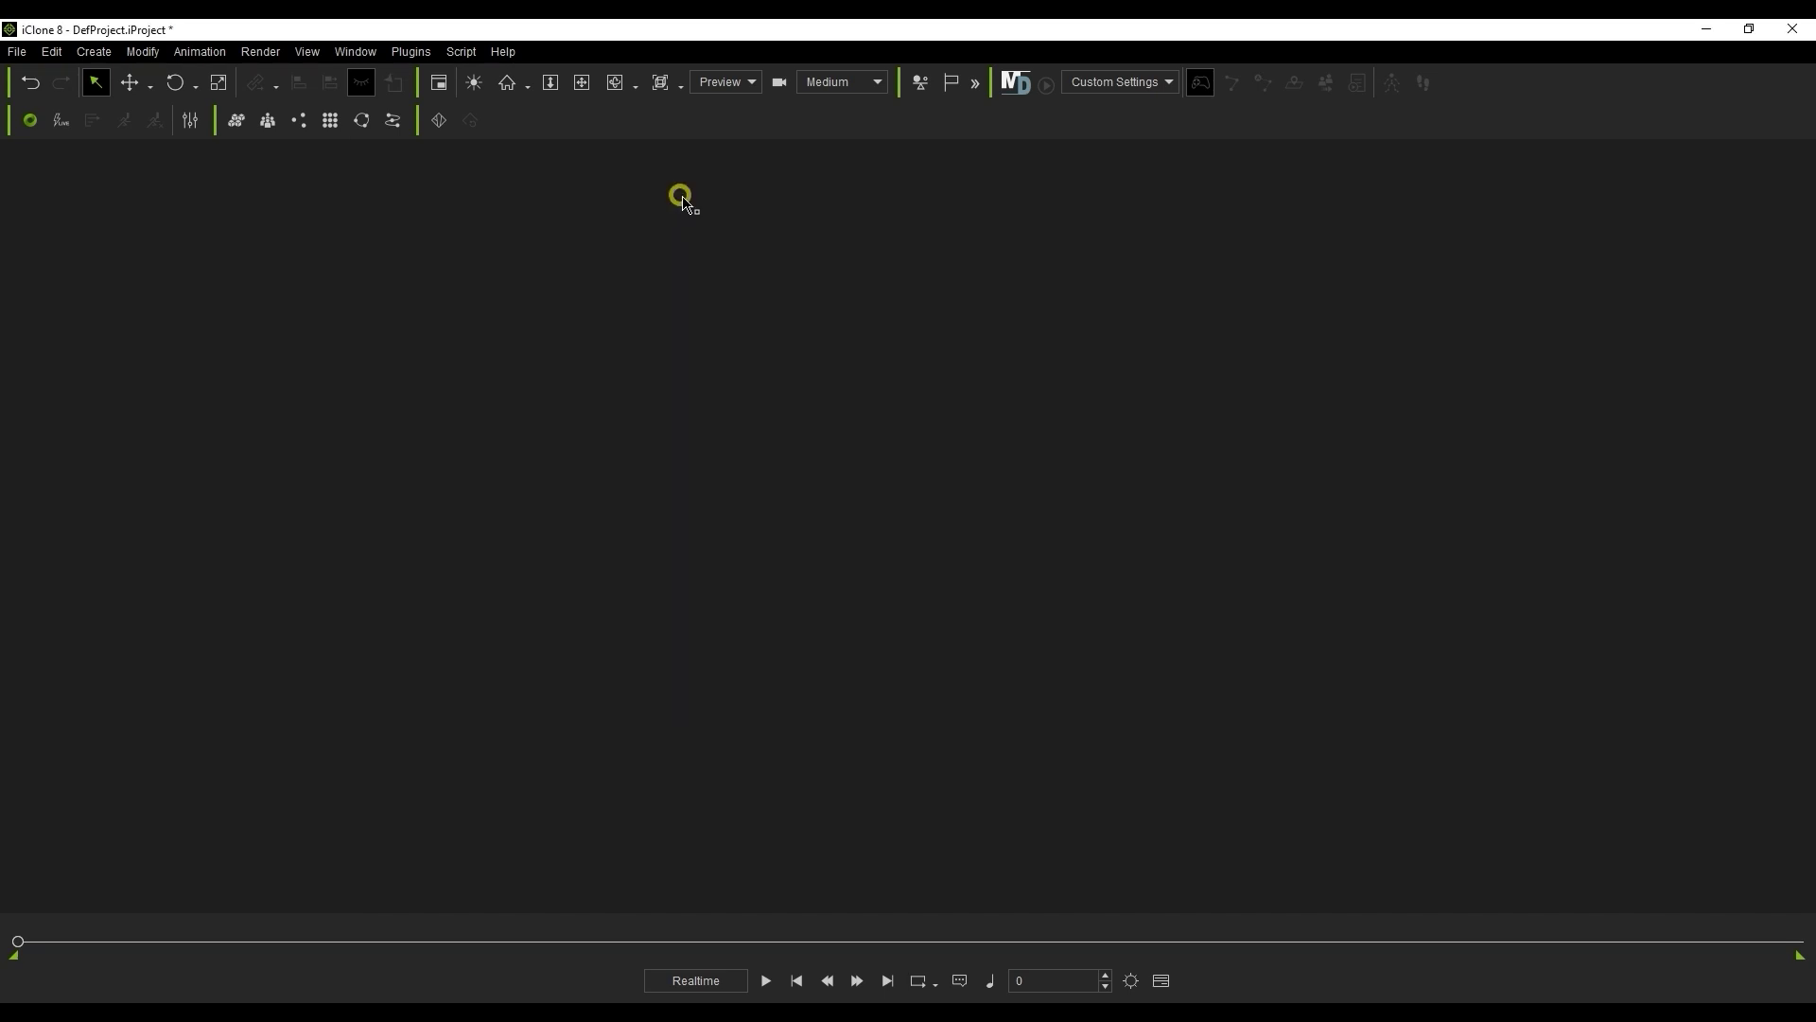
pyautogui.click(1798, 26)
pyautogui.click(949, 568)
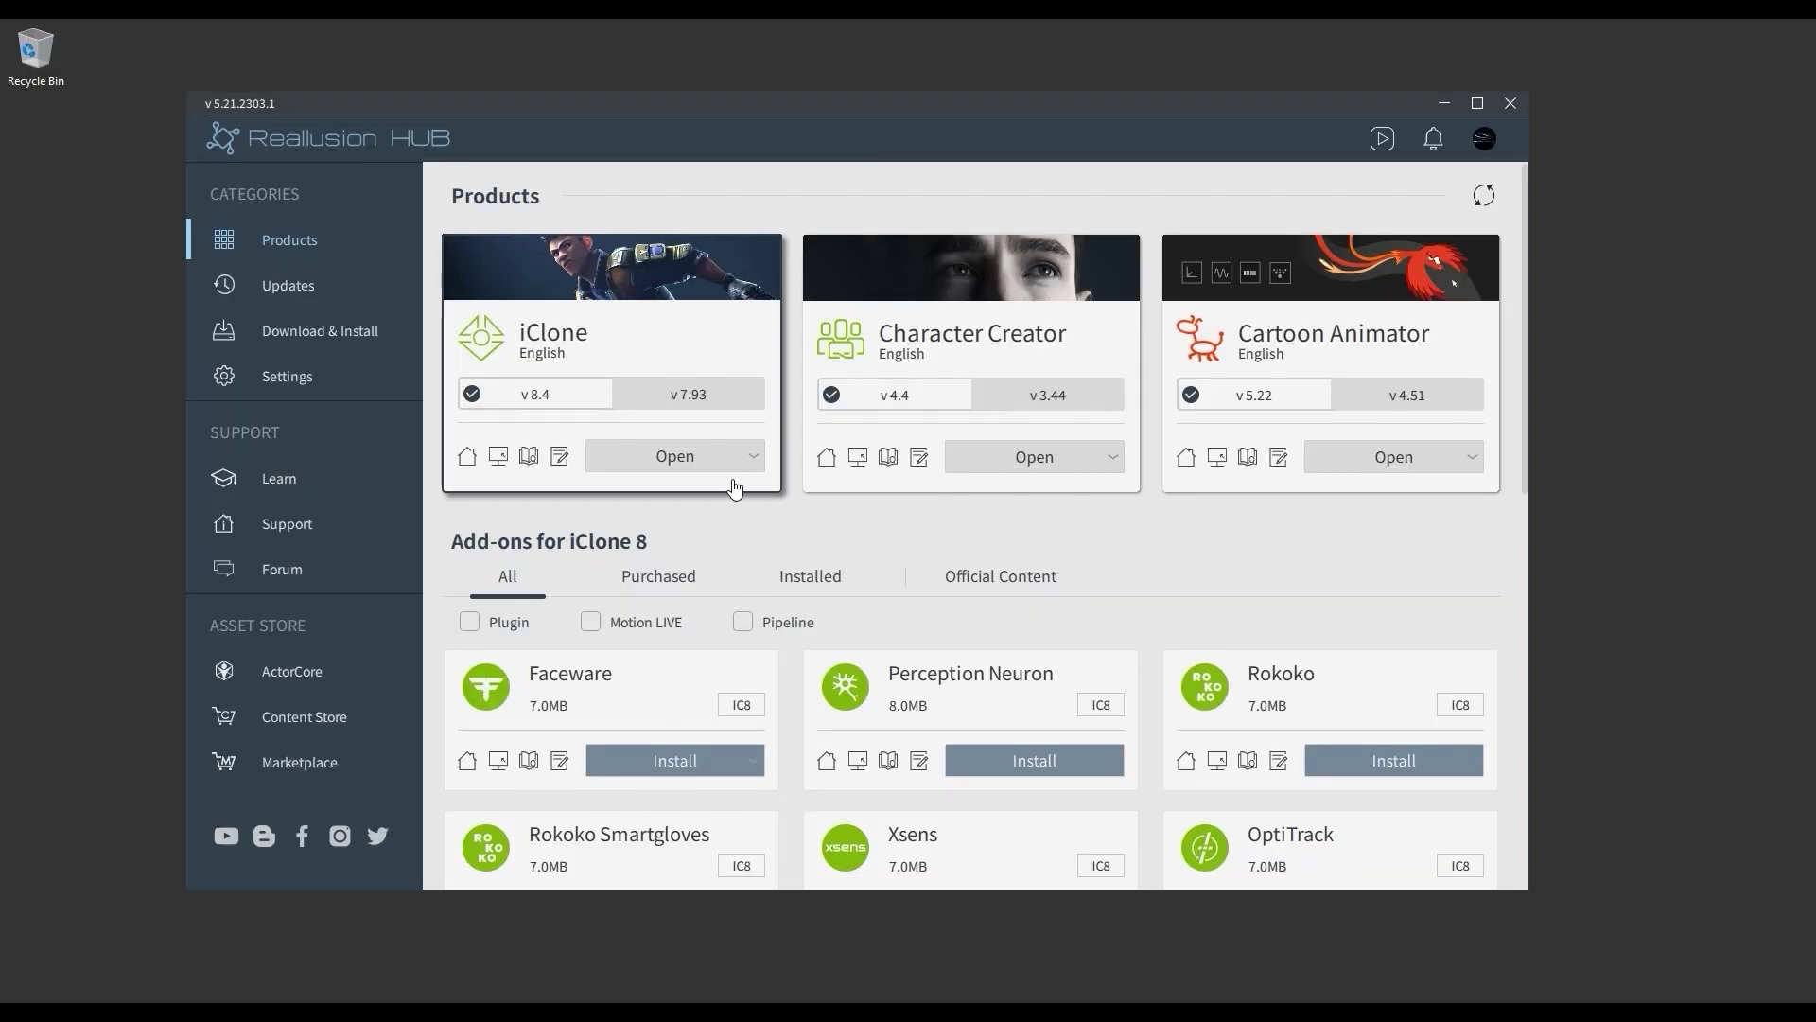
# Step: Launch USD Composer 2023.2.1 from the Omniverse Launcher library
pyautogui.click(712, 457)
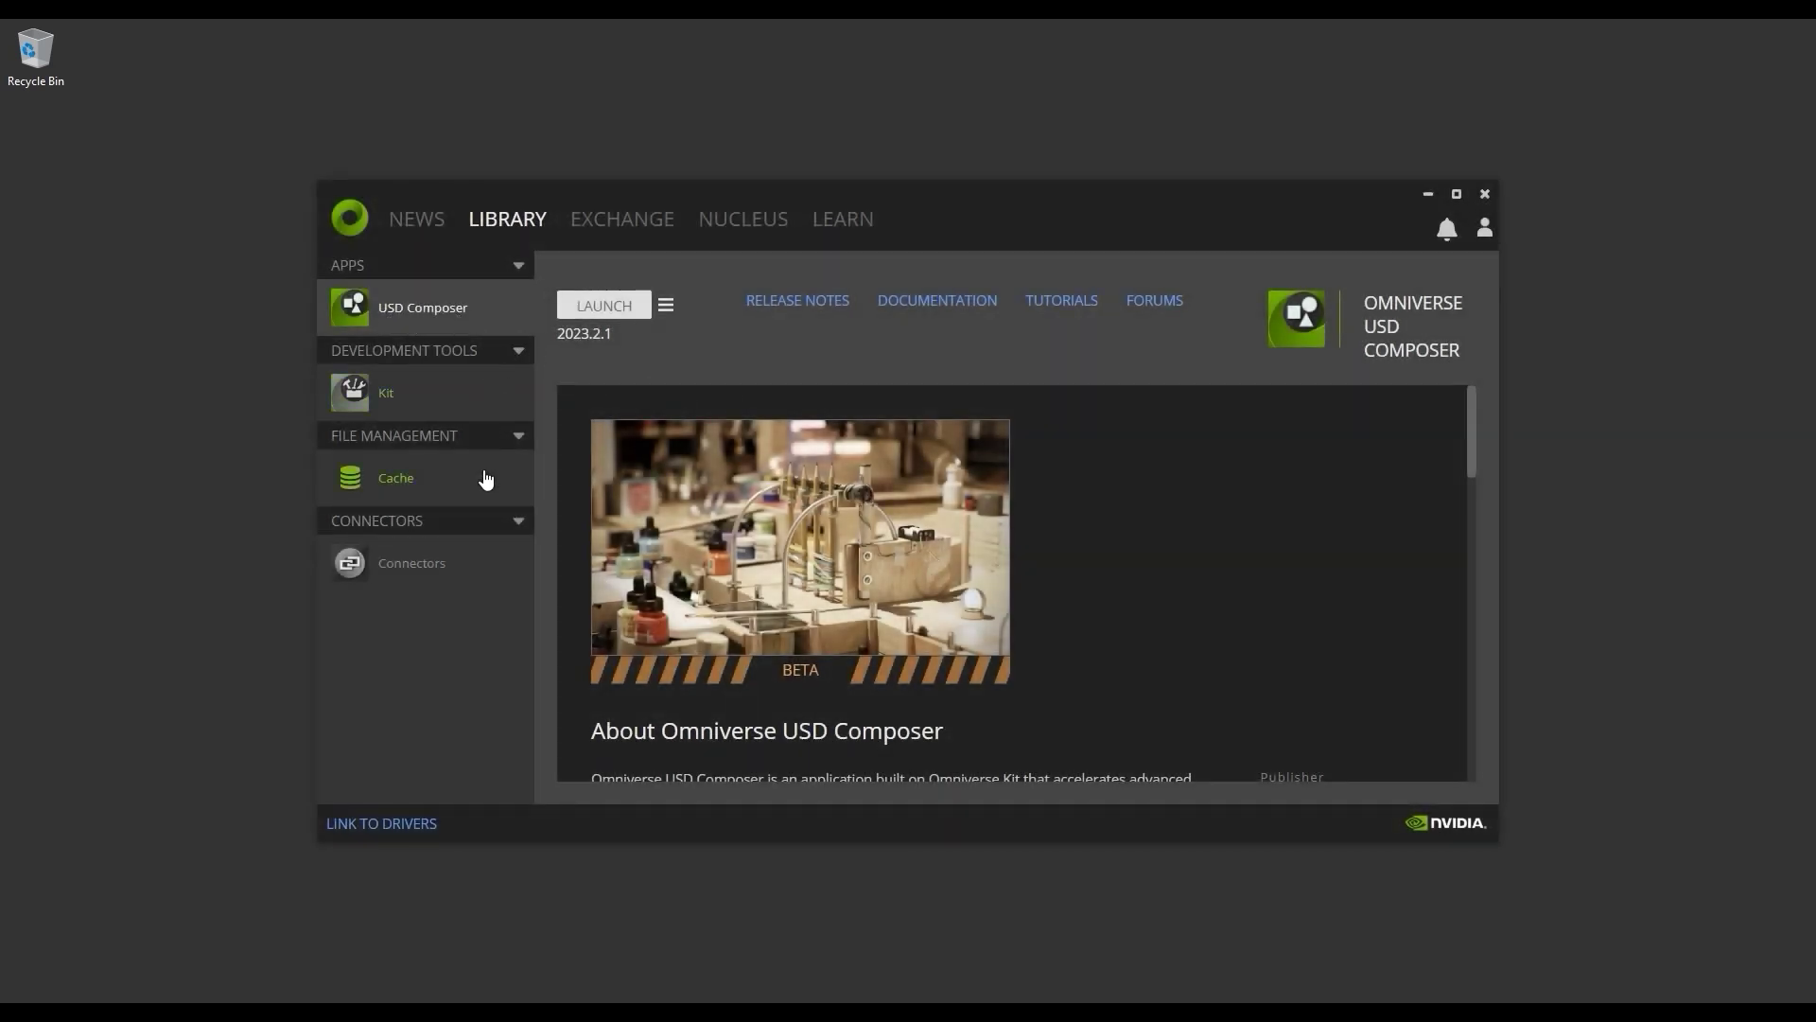
pyautogui.click(473, 585)
pyautogui.click(503, 331)
pyautogui.click(637, 314)
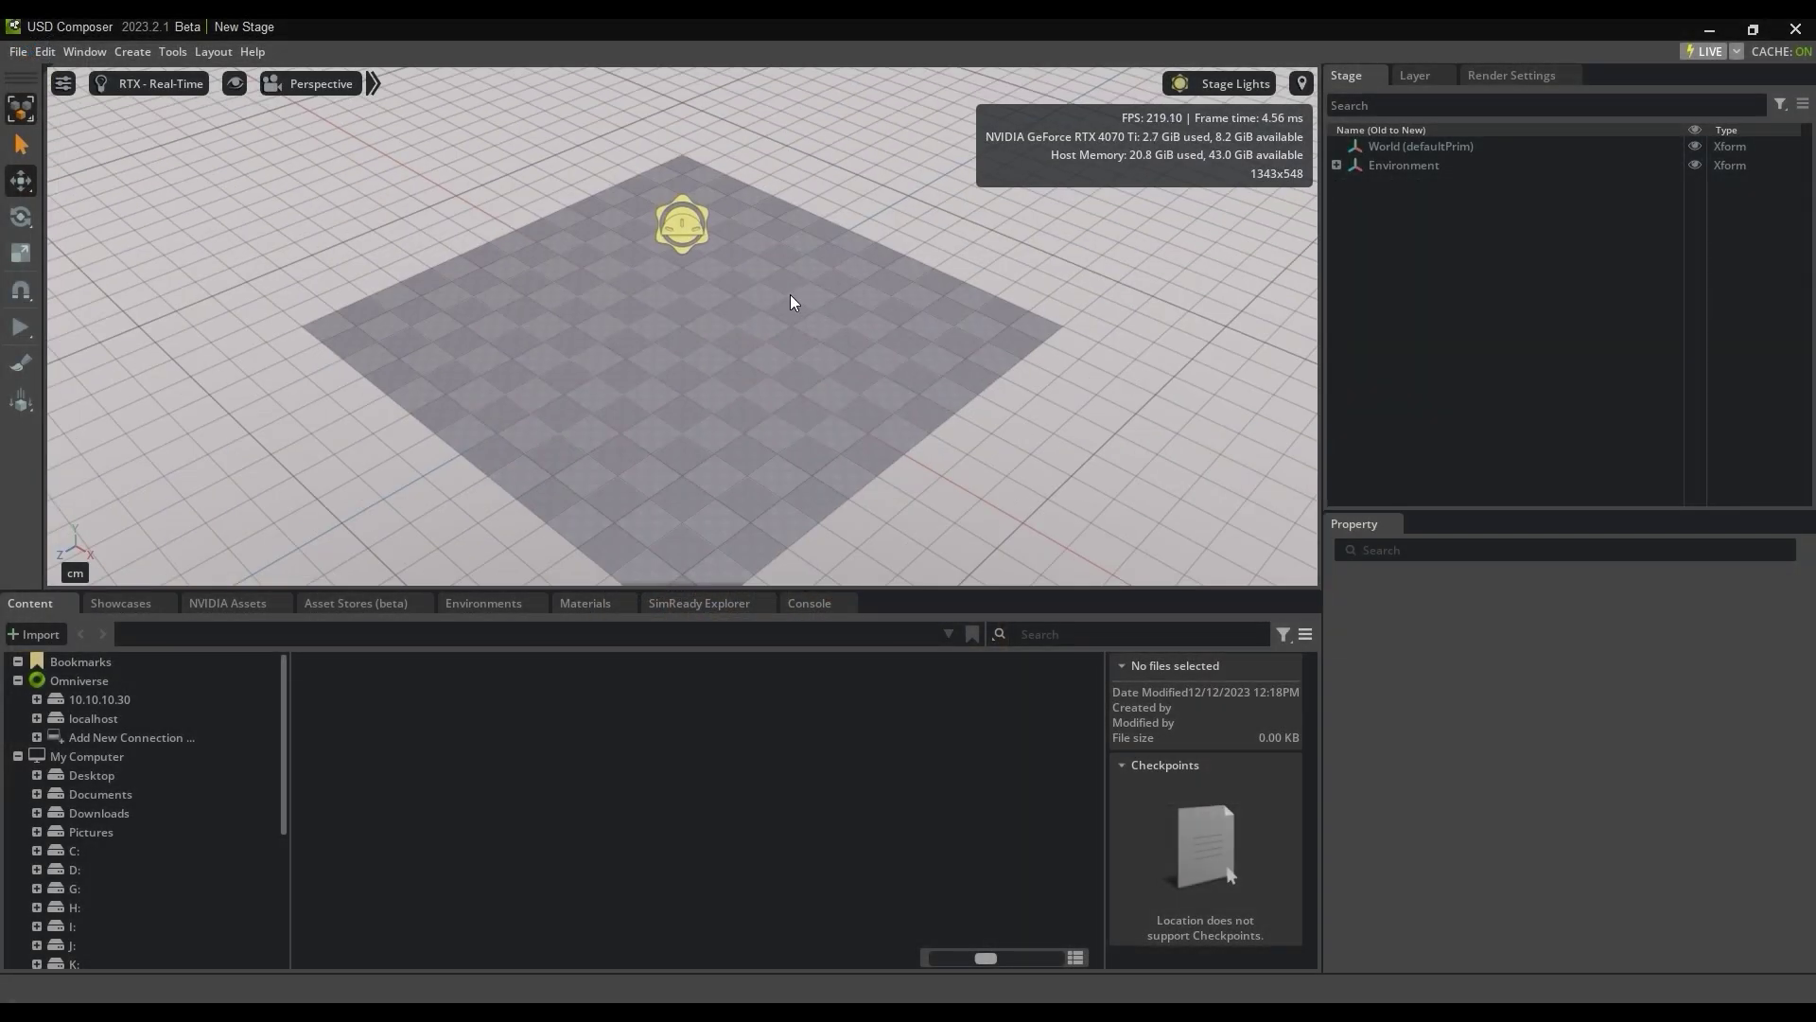
# Step: Drag the Warehouse01 asset from NVIDIA Assets > Industrial into the viewport
pyautogui.click(227, 602)
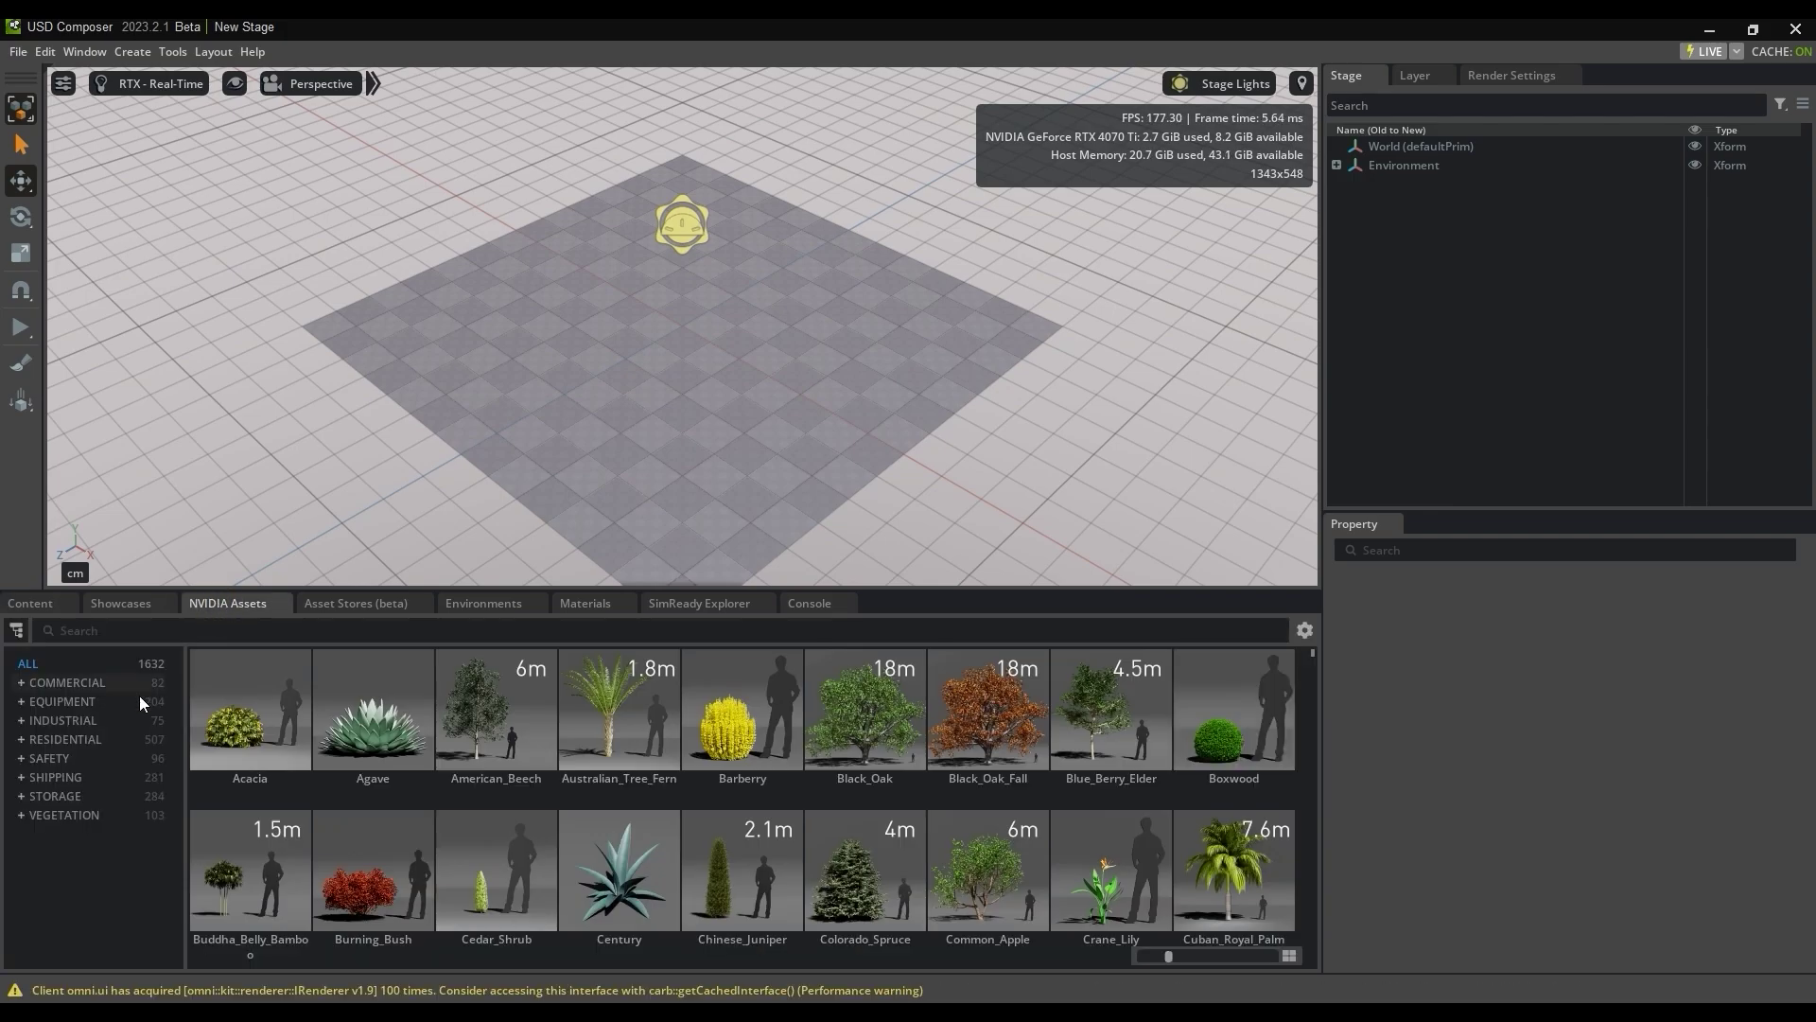
pyautogui.click(62, 719)
pyautogui.scroll(-10, 1020, 747)
pyautogui.scroll(-2, 1020, 747)
pyautogui.moveTo(1126, 768); pyautogui.dragTo(741, 475)
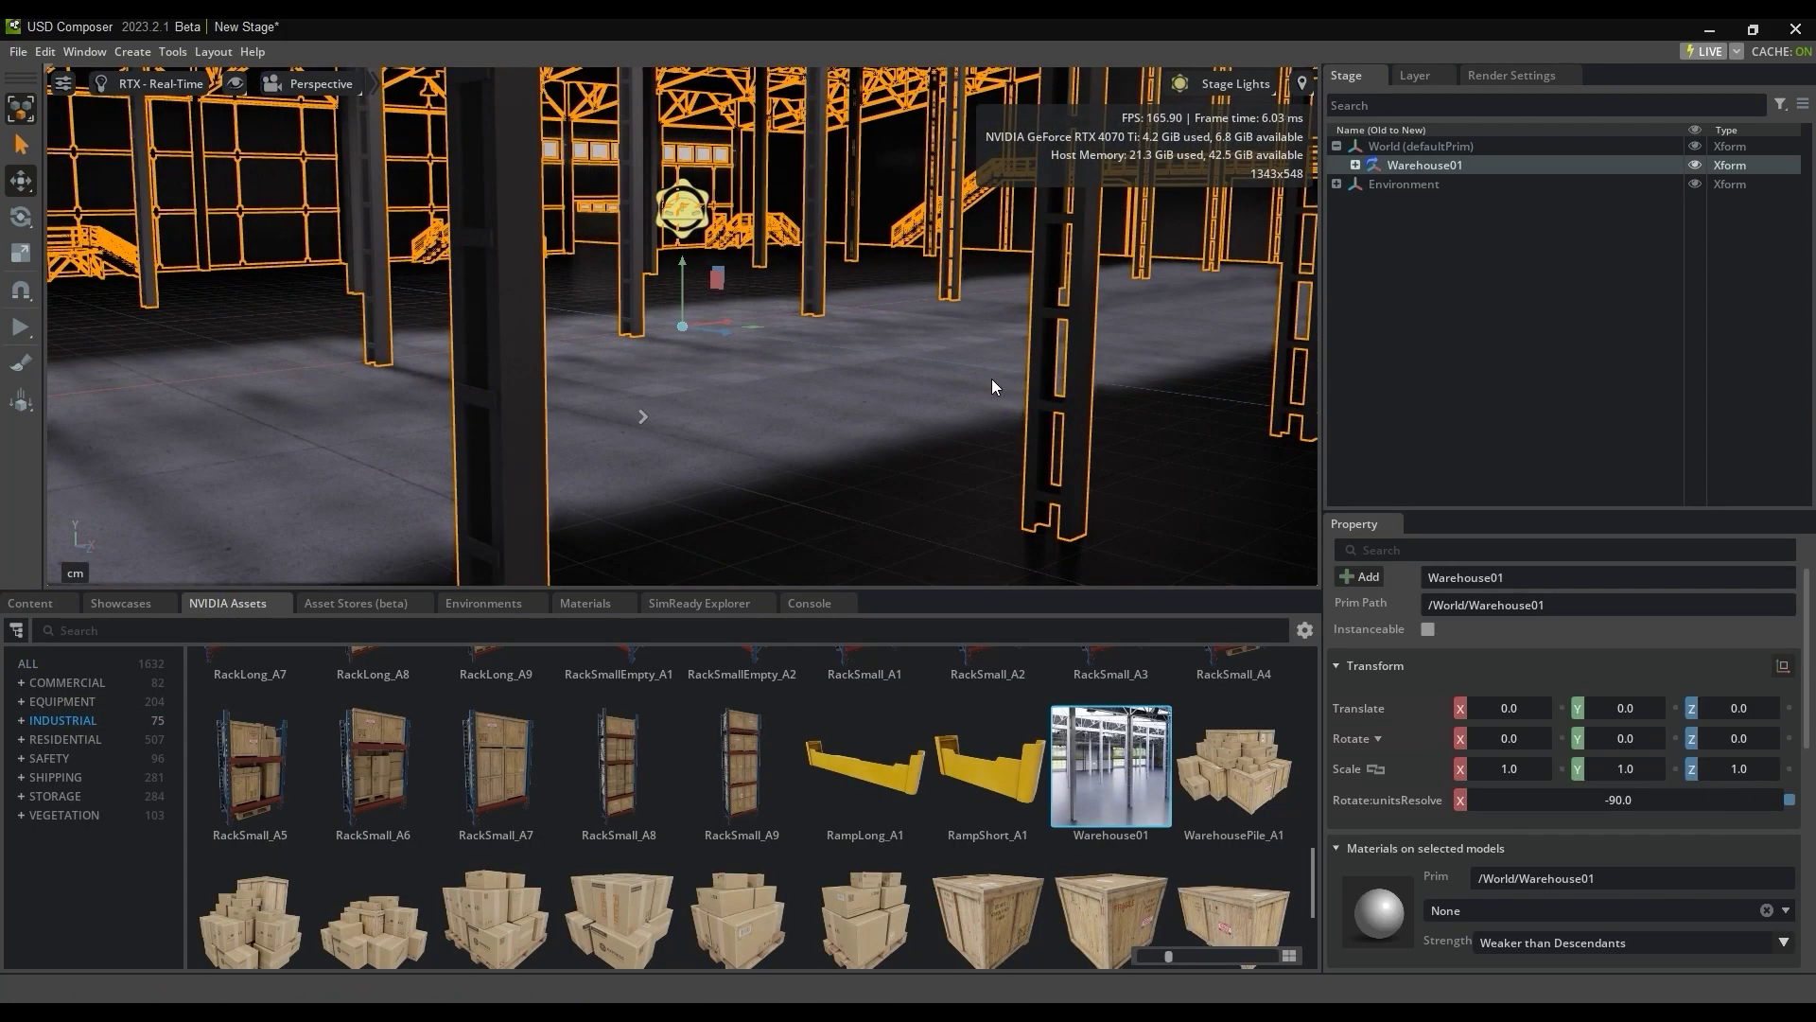
# Step: Save the selected Warehouse01 prim as Warehouse01.usd in the Users/admin folder
pyautogui.rightClick(1430, 168)
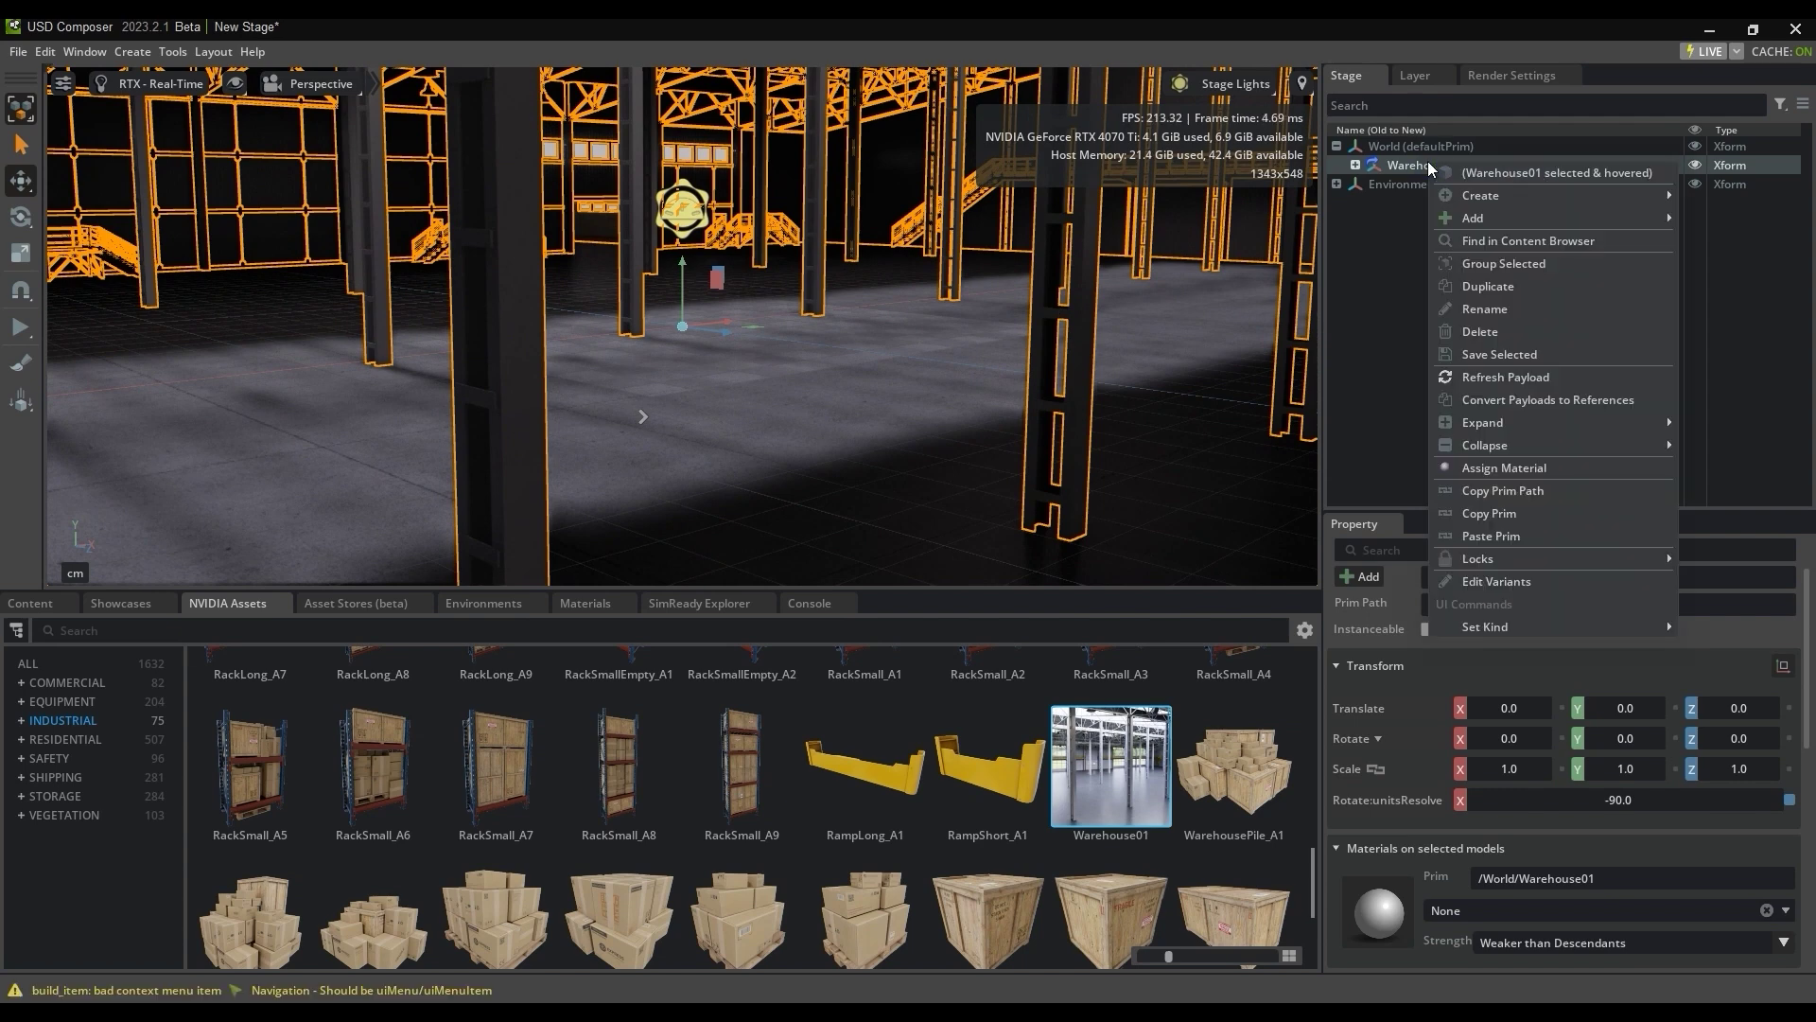
pyautogui.click(1548, 355)
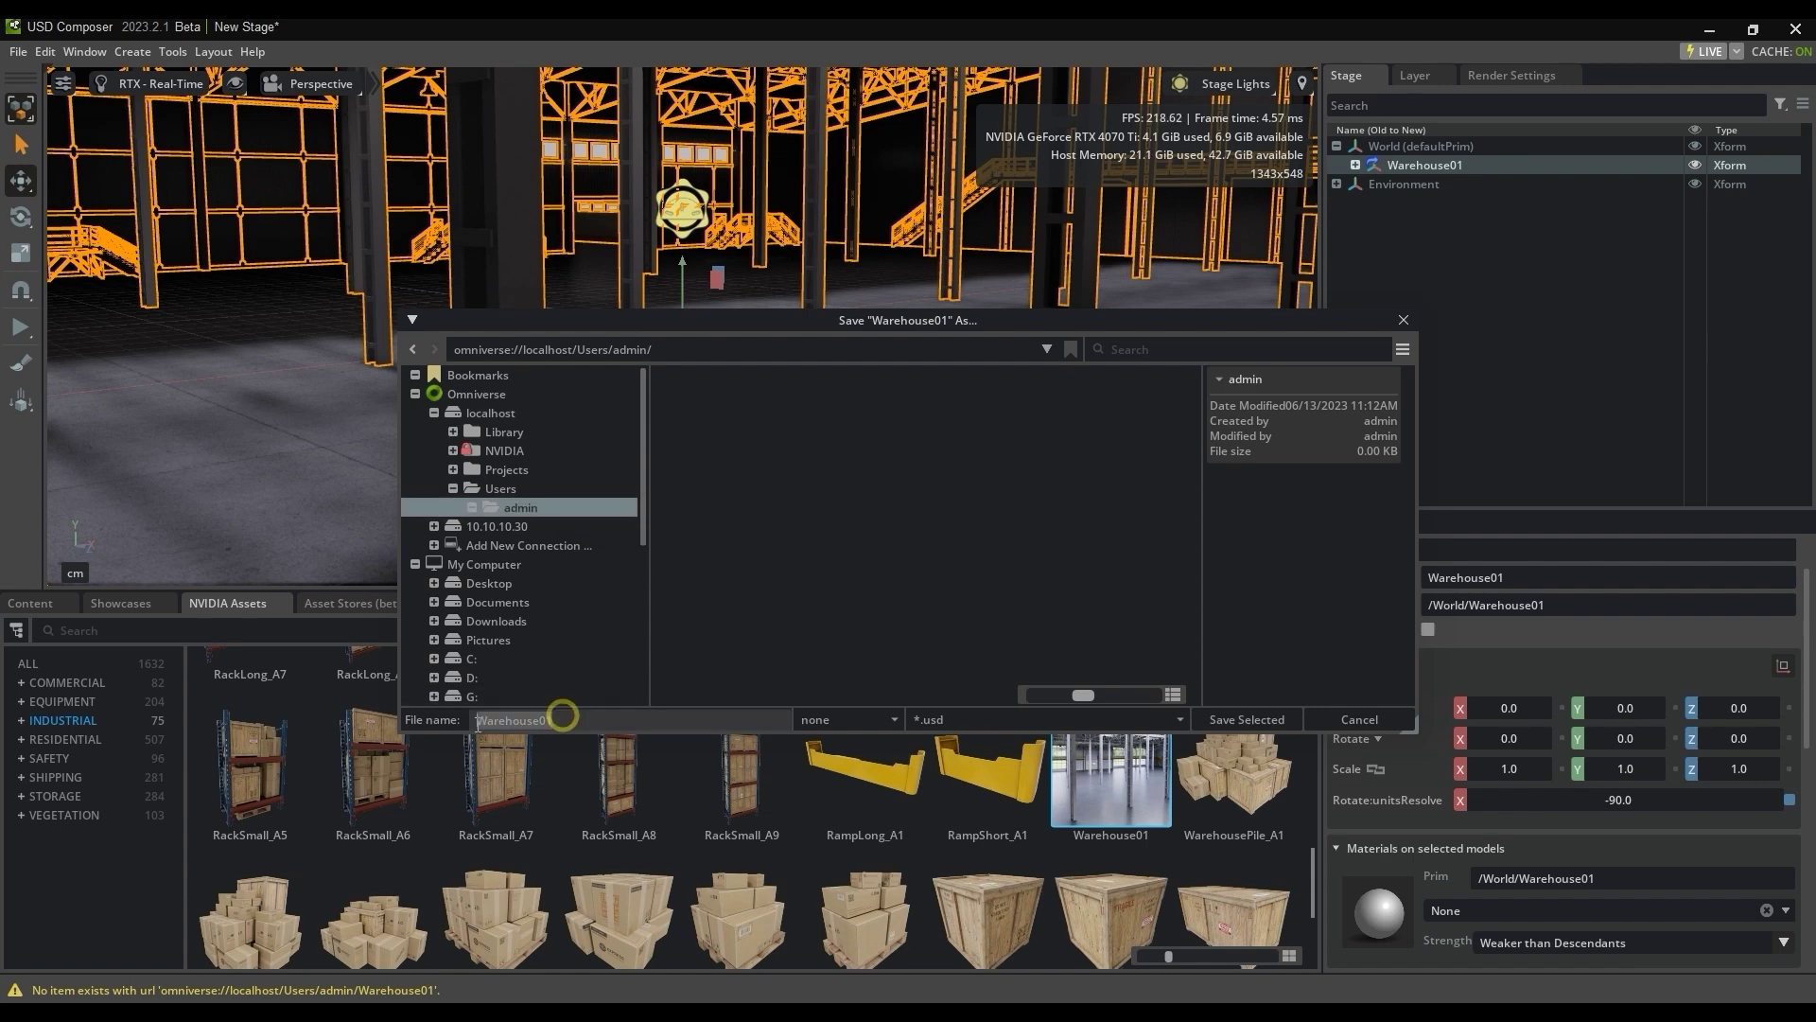
pyautogui.click(547, 719)
pyautogui.click(1268, 721)
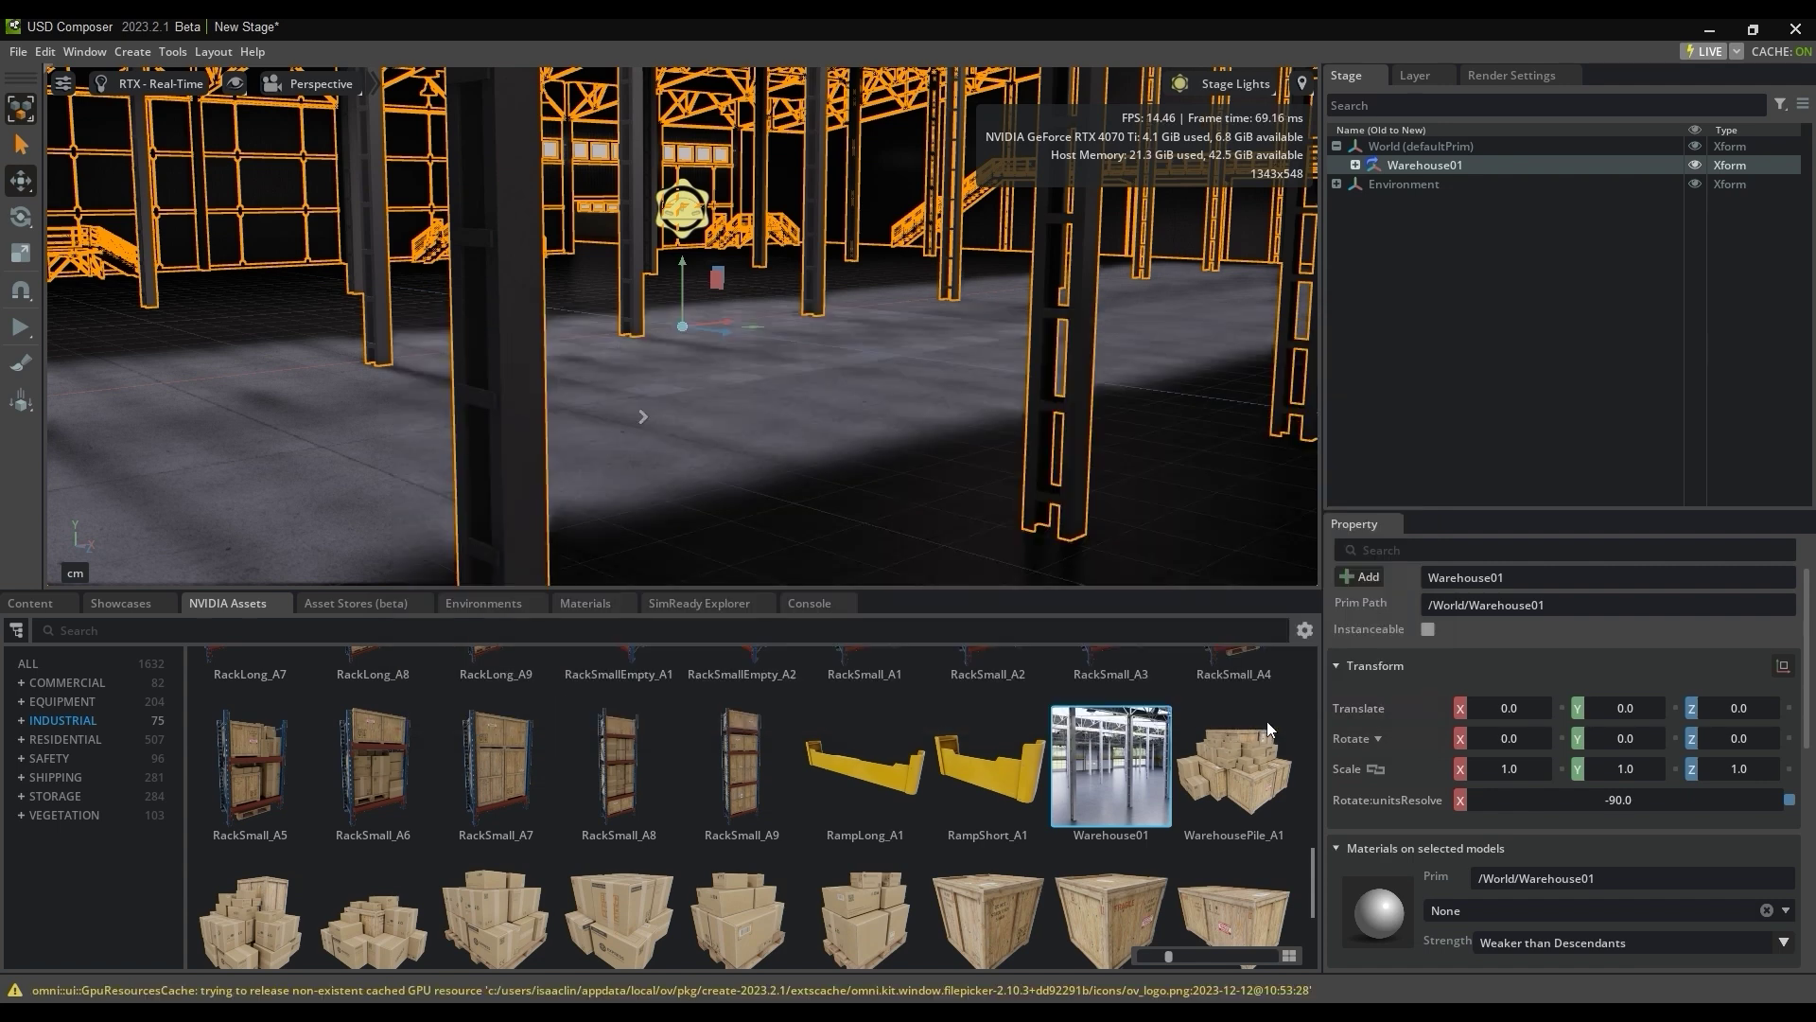
# Step: Open Warehouse01.usd from localhost > Users > admin in the Content browser
pyautogui.click(43, 606)
pyautogui.click(115, 718)
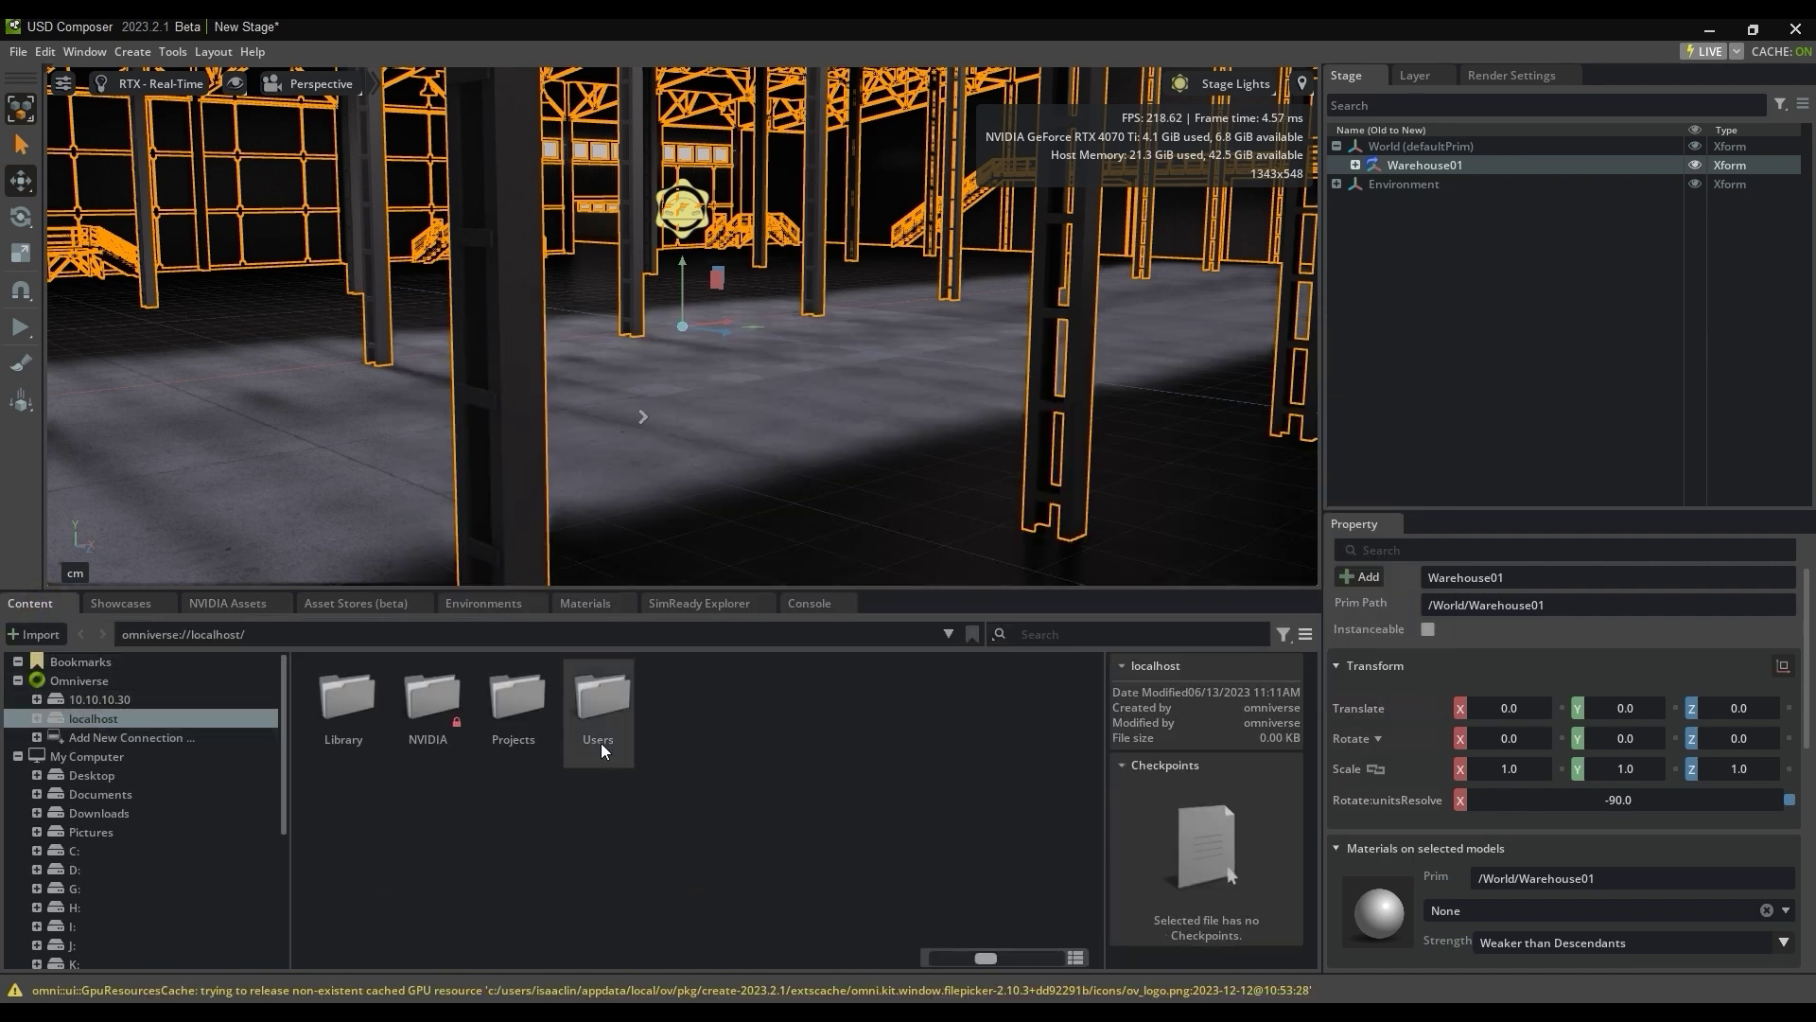
pyautogui.doubleClick(599, 740)
pyautogui.doubleClick(349, 715)
pyautogui.doubleClick(353, 715)
# Step: Discard the new stage and apply the CloudySky environment lighting to the warehouse
pyautogui.click(916, 548)
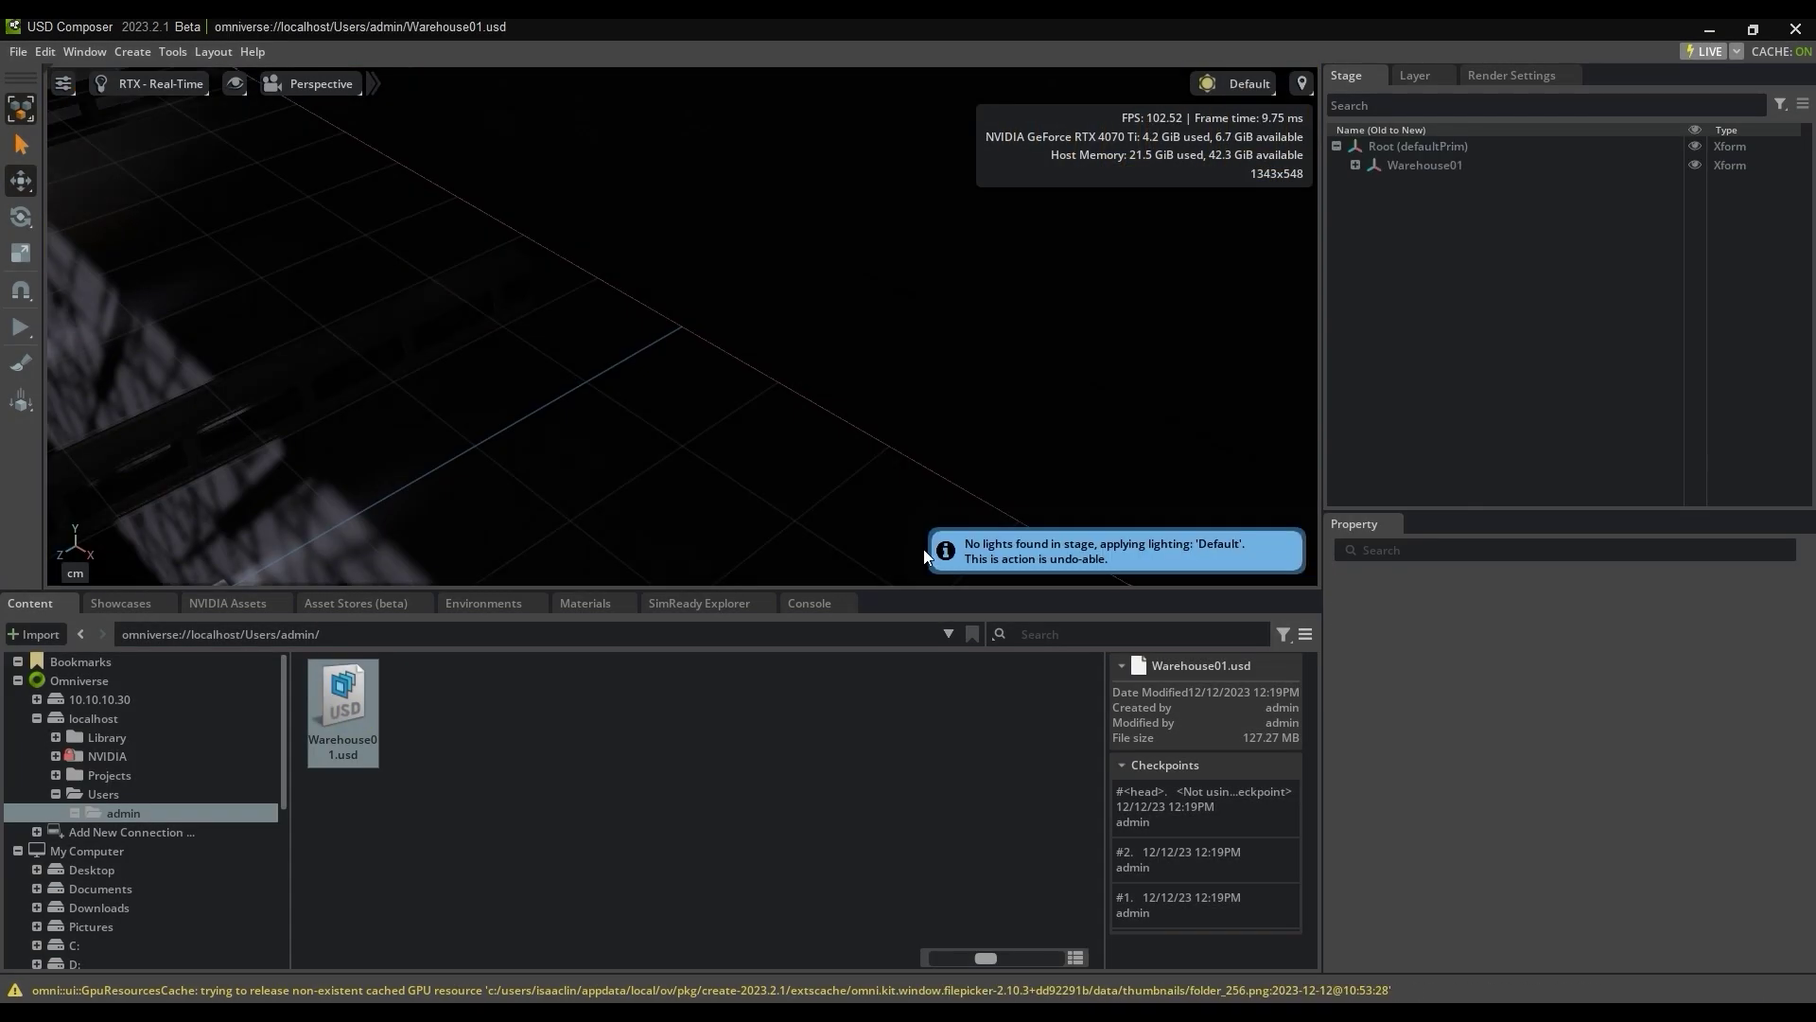
pyautogui.moveTo(914, 590); pyautogui.dragTo(913, 711)
pyautogui.keyDown('alt'); pyautogui.moveTo(781, 484); pyautogui.dragTo(779, 618); pyautogui.keyUp('alt')
pyautogui.click(483, 723)
pyautogui.doubleClick(495, 825)
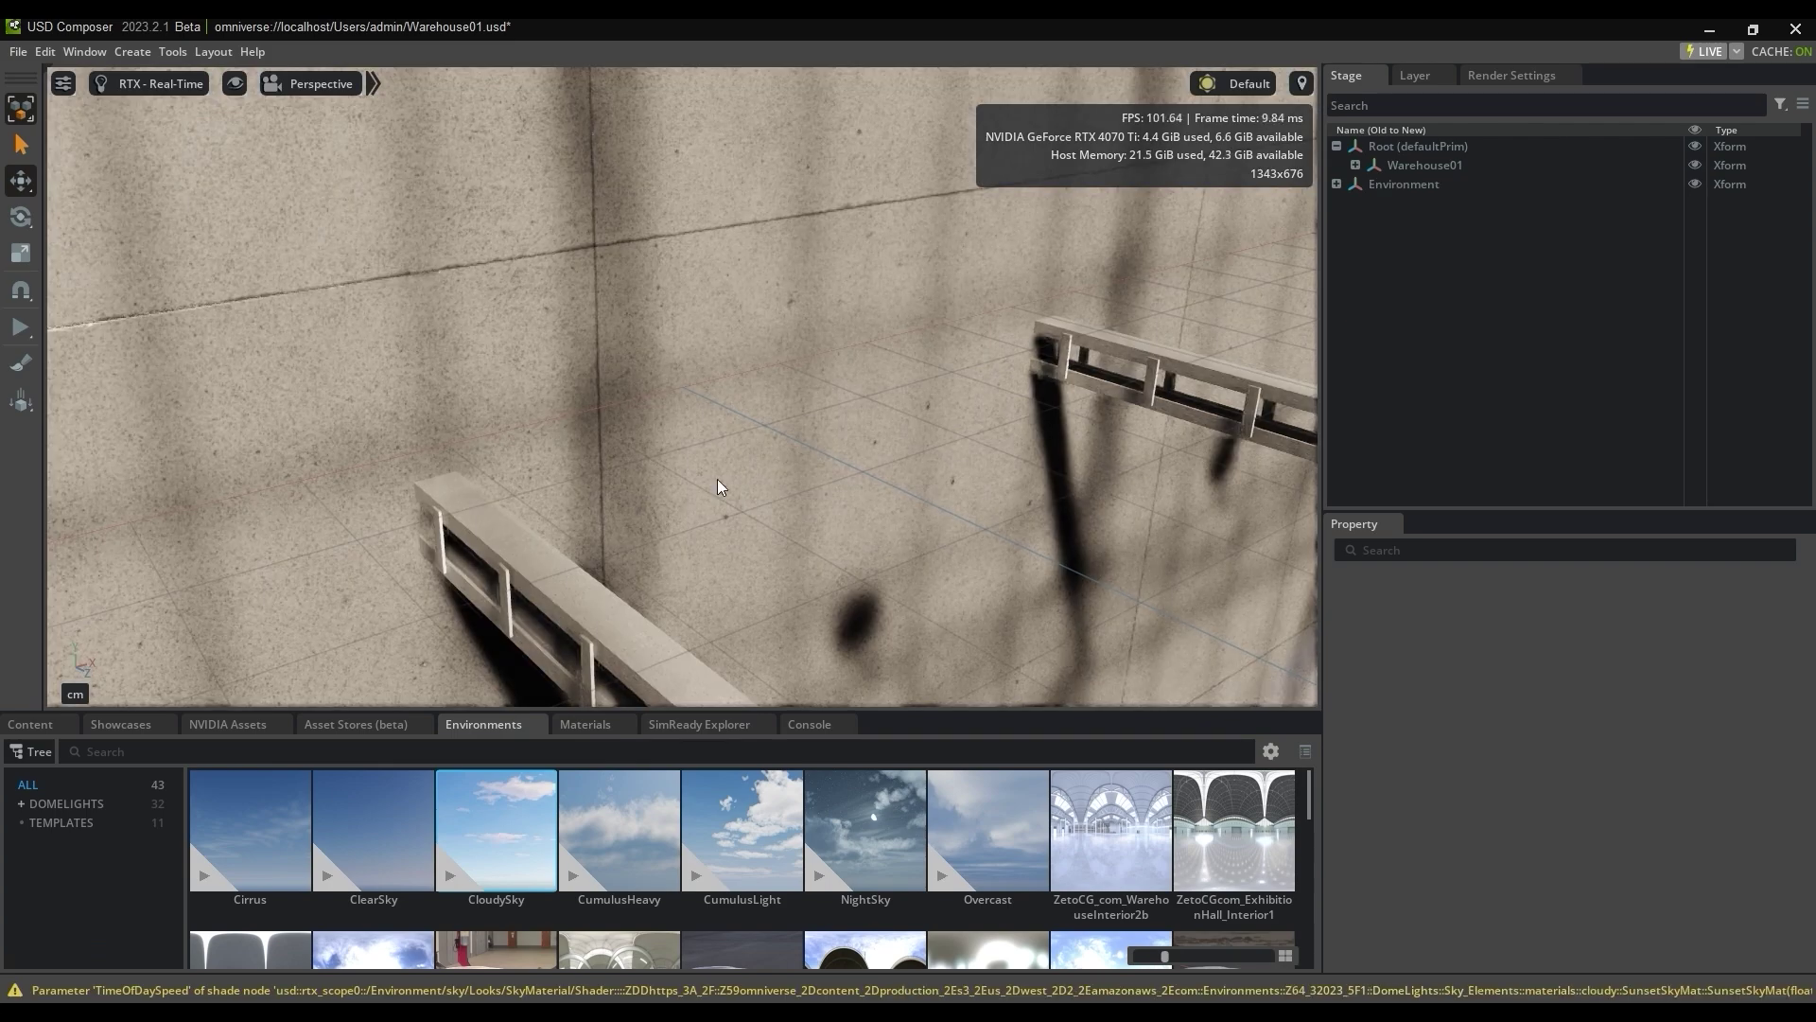
pyautogui.click(1446, 362)
pyautogui.moveTo(793, 459)
pyautogui.keyDown('alt'); pyautogui.mouseDown()
pyautogui.moveTo(1025, 394)
pyautogui.moveTo(782, 171)
pyautogui.moveTo(637, 324)
pyautogui.moveTo(737, 379)
pyautogui.moveTo(1265, 502)
pyautogui.moveTo(1132, 564)
pyautogui.mouseUp(); pyautogui.keyUp('alt')
# Step: Set the root layer's World Axis to Z in the Layer tab
pyautogui.click(1427, 149)
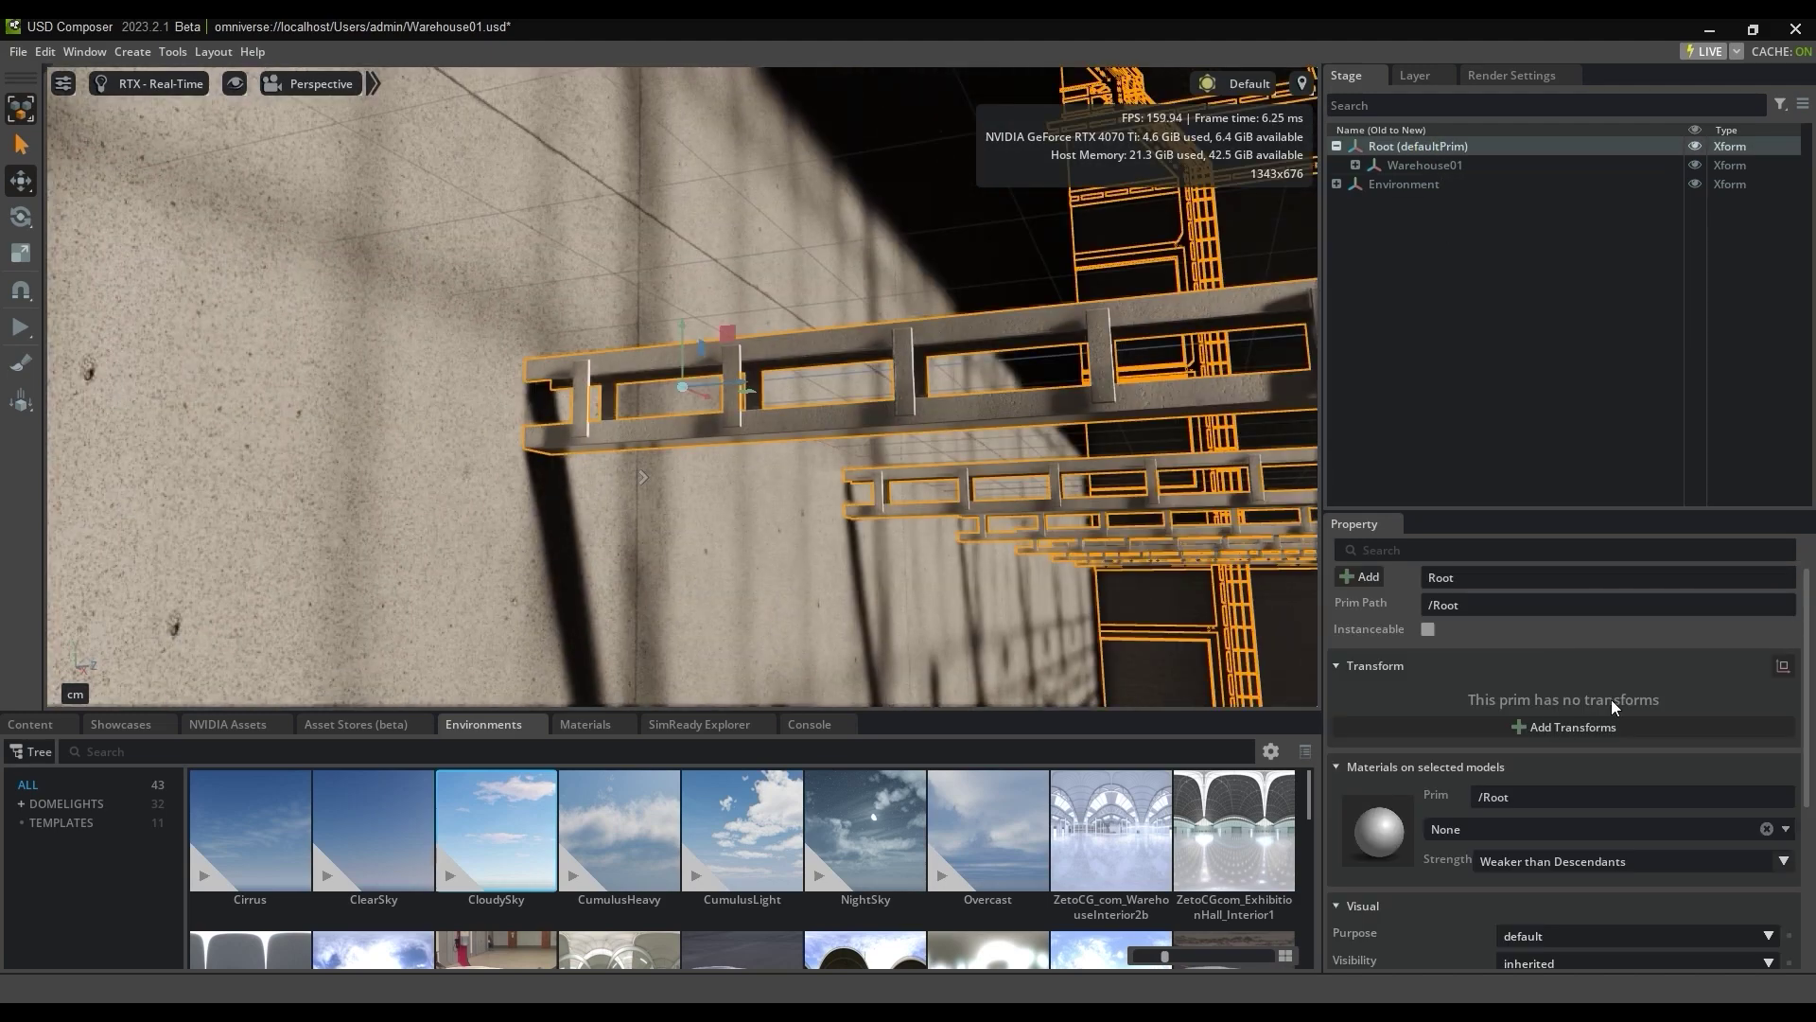
pyautogui.click(1415, 74)
pyautogui.click(1502, 170)
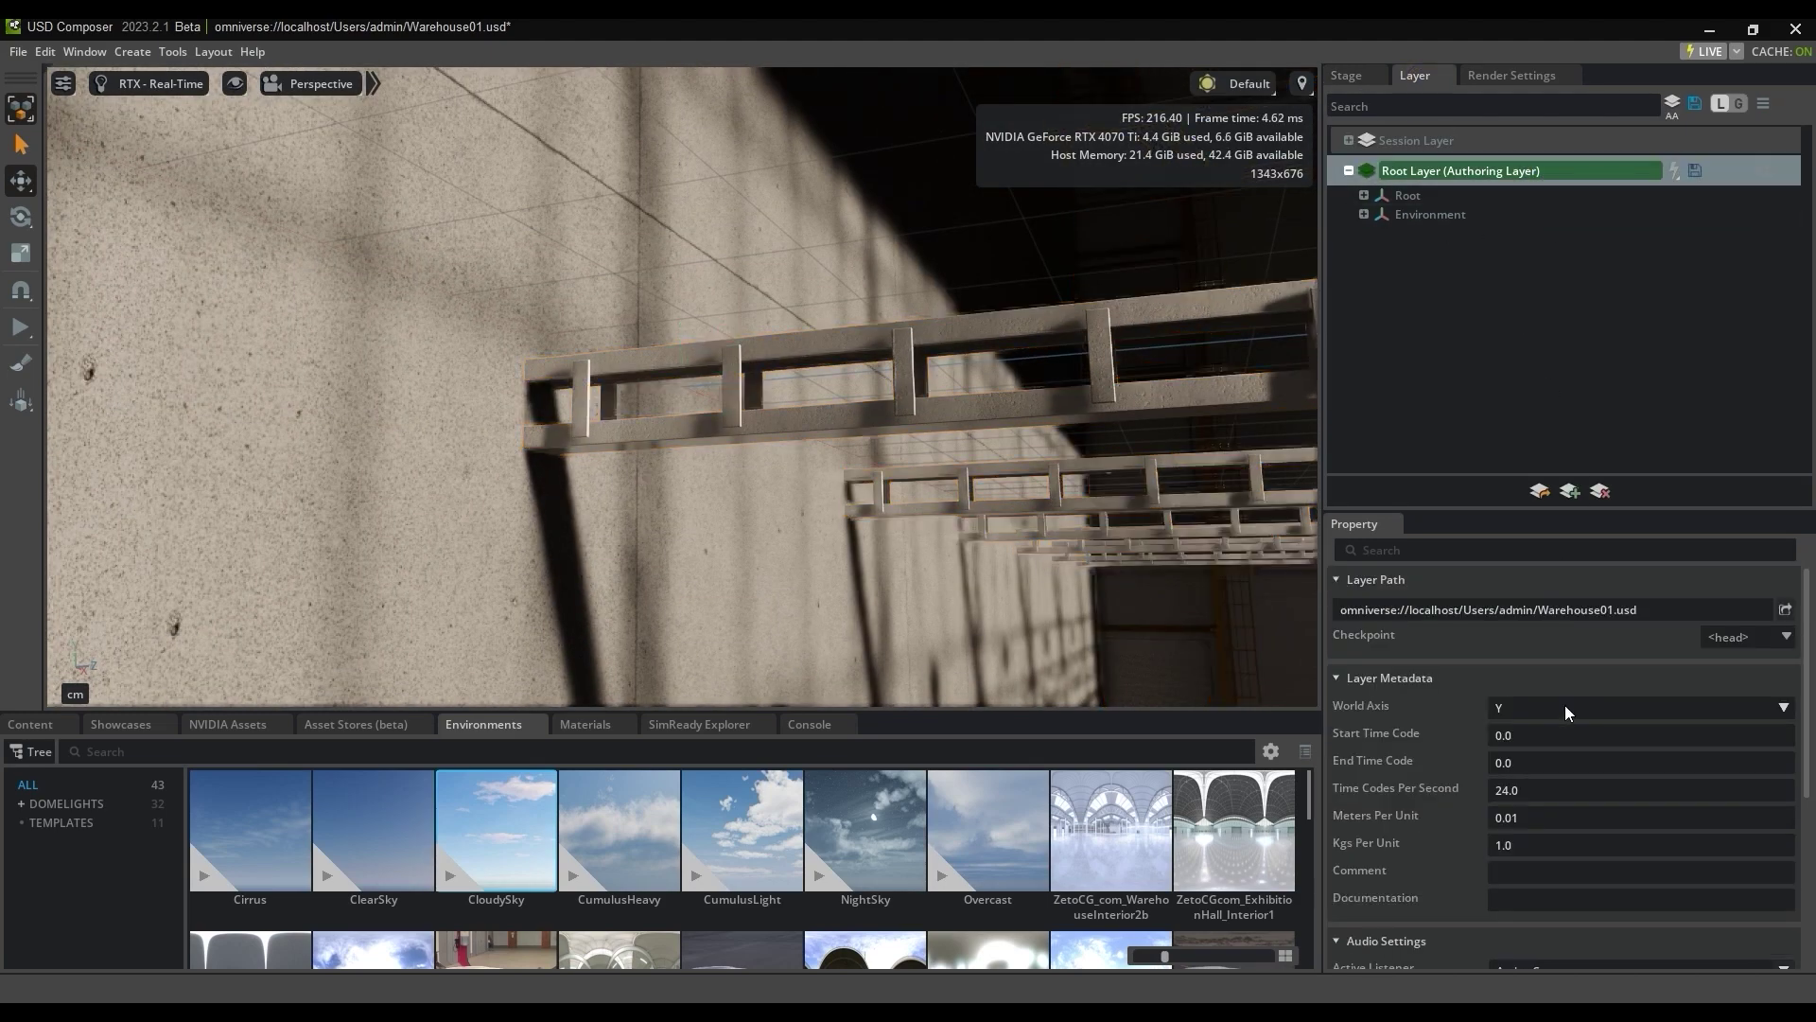
pyautogui.click(1570, 707)
pyautogui.click(1498, 752)
pyautogui.keyDown('alt'); pyautogui.moveTo(1195, 479); pyautogui.dragTo(888, 377); pyautogui.keyUp('alt')
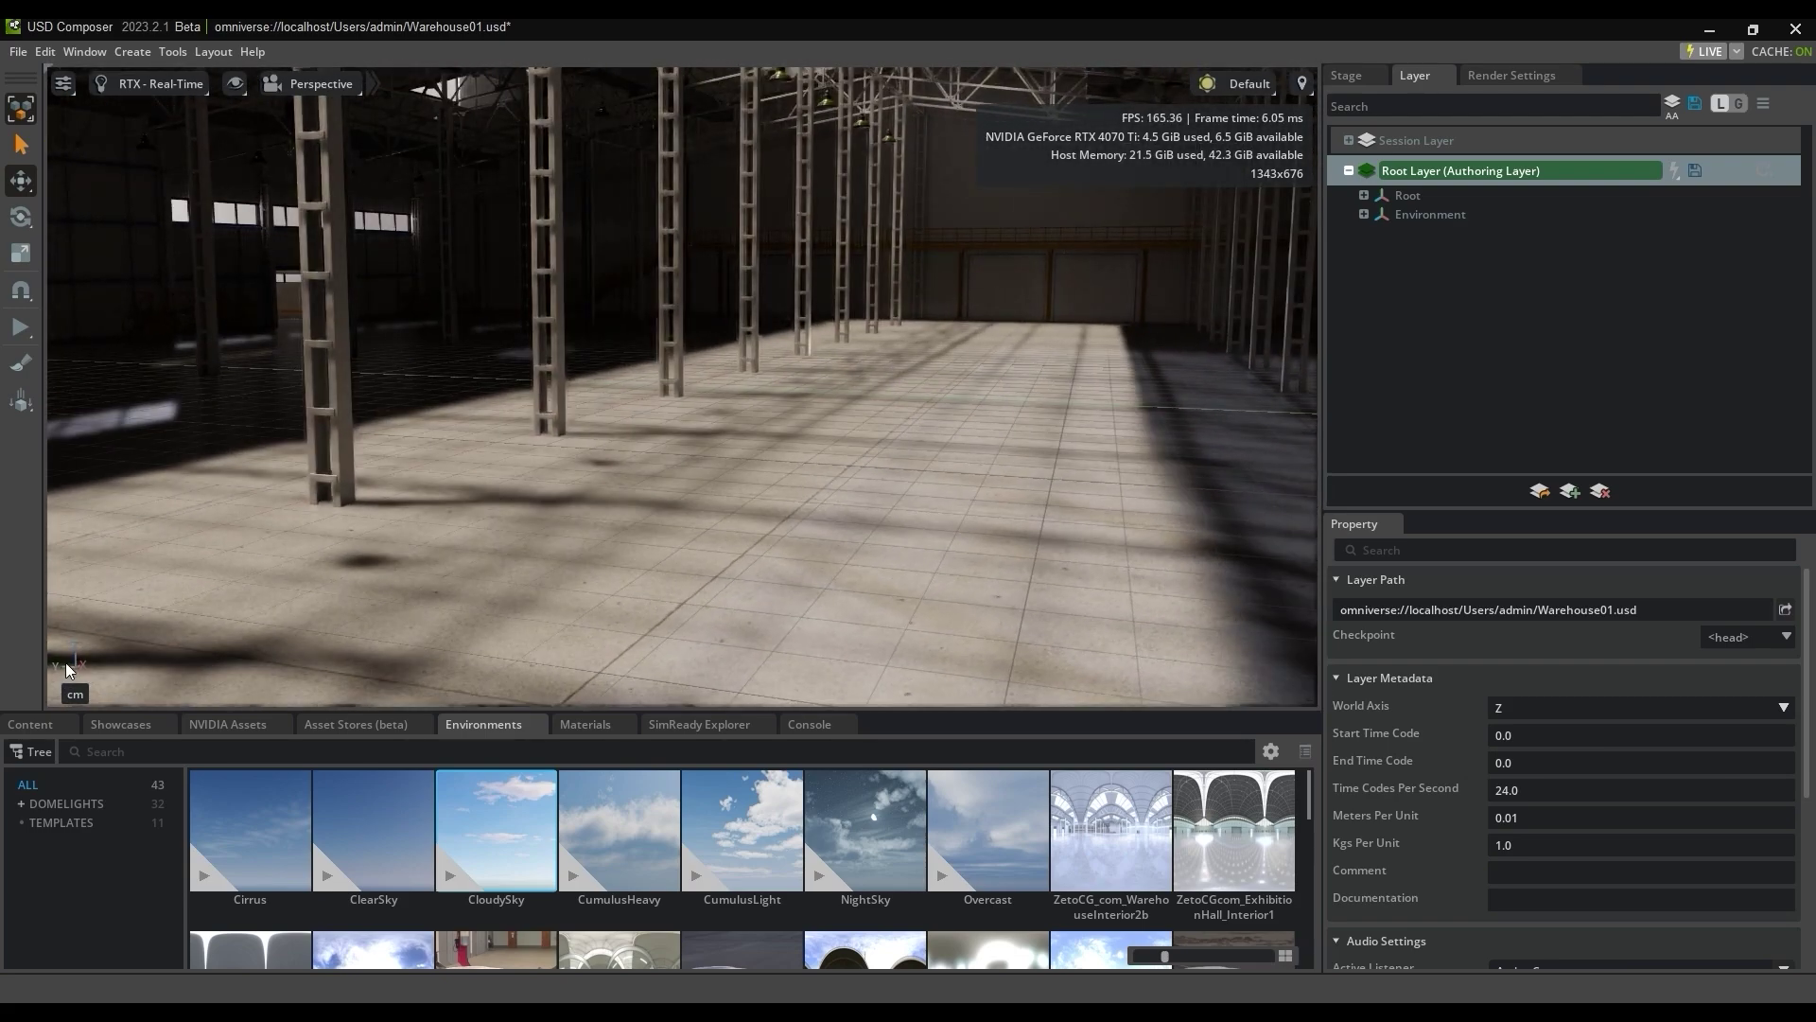
# Step: Save the updated Warehouse01.usd stage, confirming the layer save
pyautogui.click(19, 53)
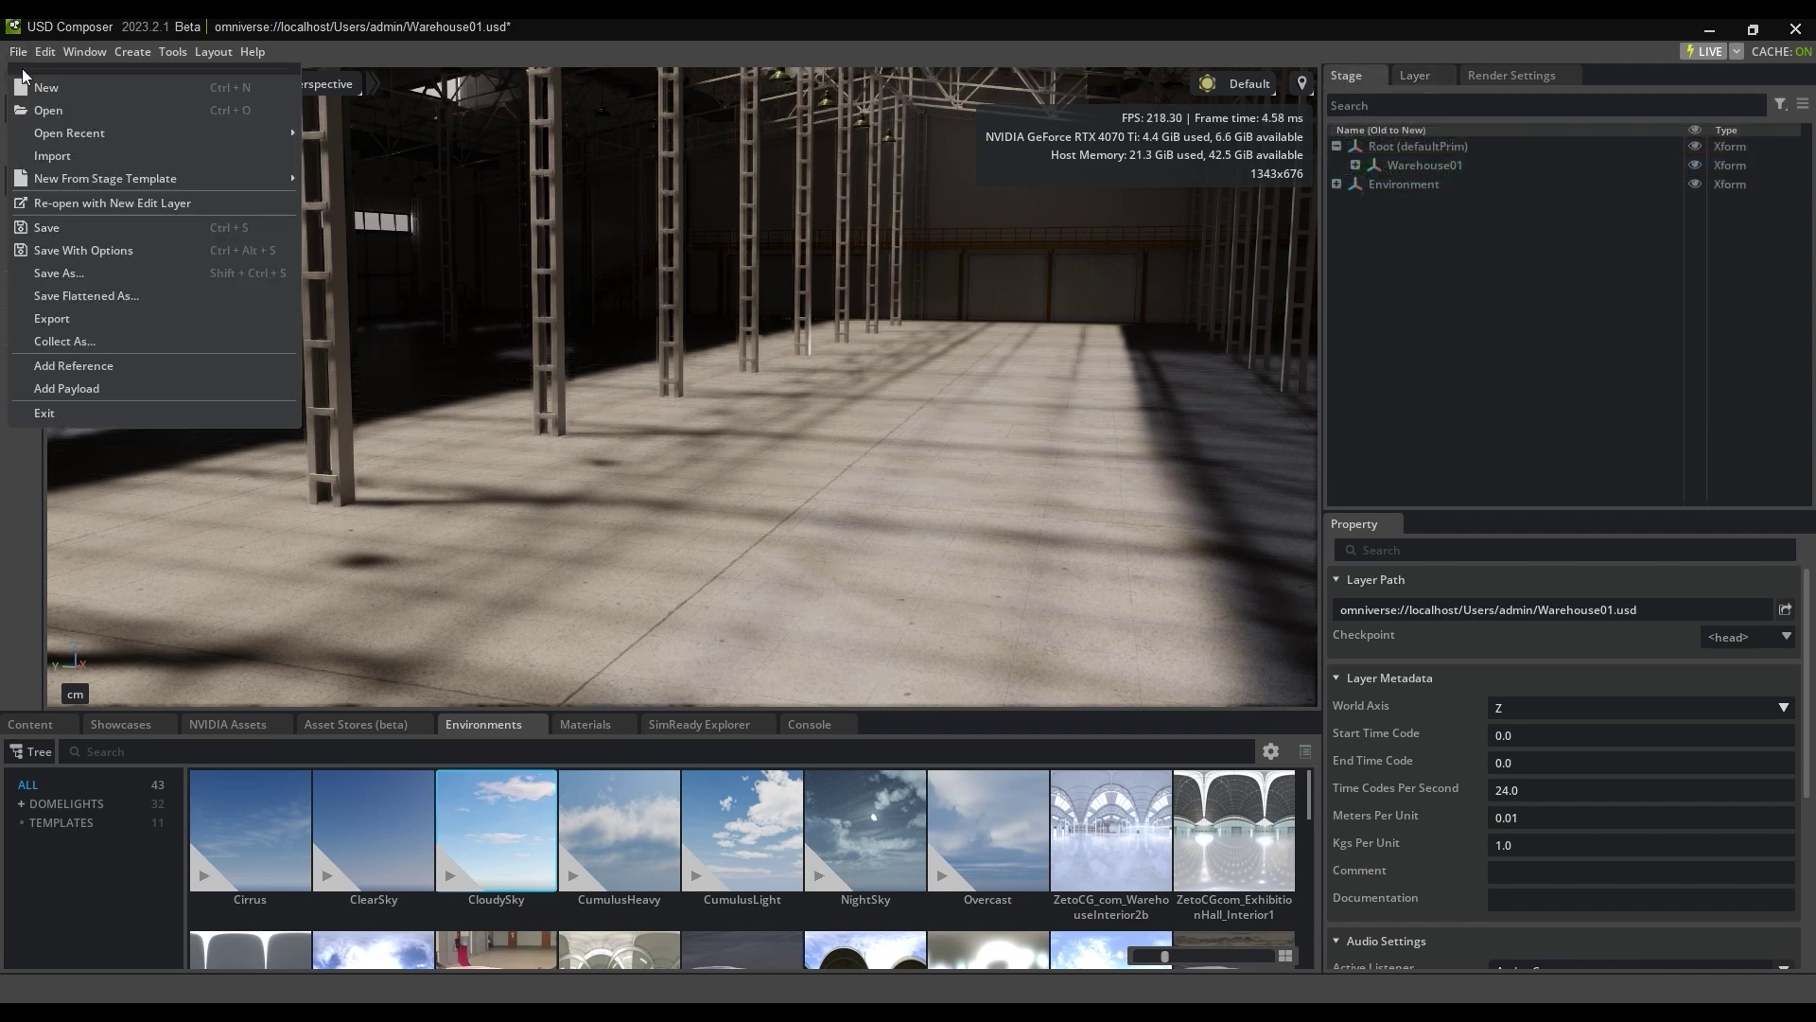
pyautogui.click(120, 239)
pyautogui.click(911, 587)
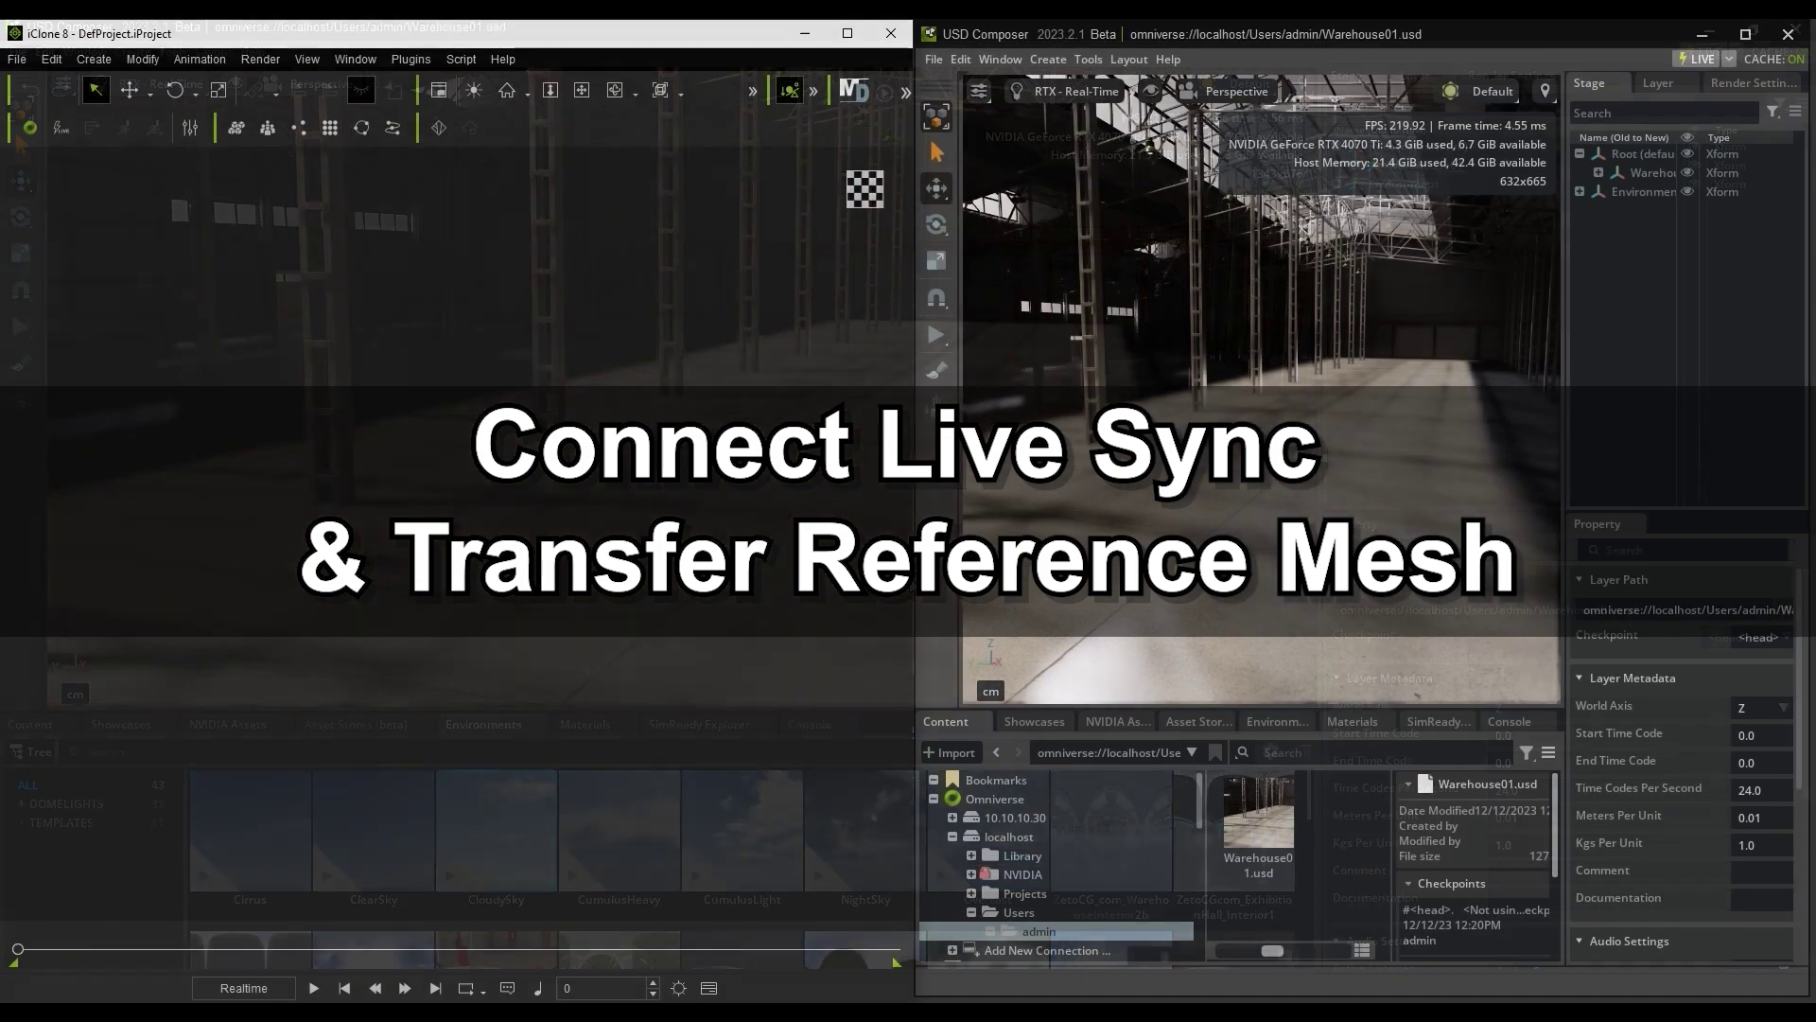
# Step: Import Warehouse01.usd via its Omniverse Server URL, excluding lights and cameras
pyautogui.rightClick(1269, 800)
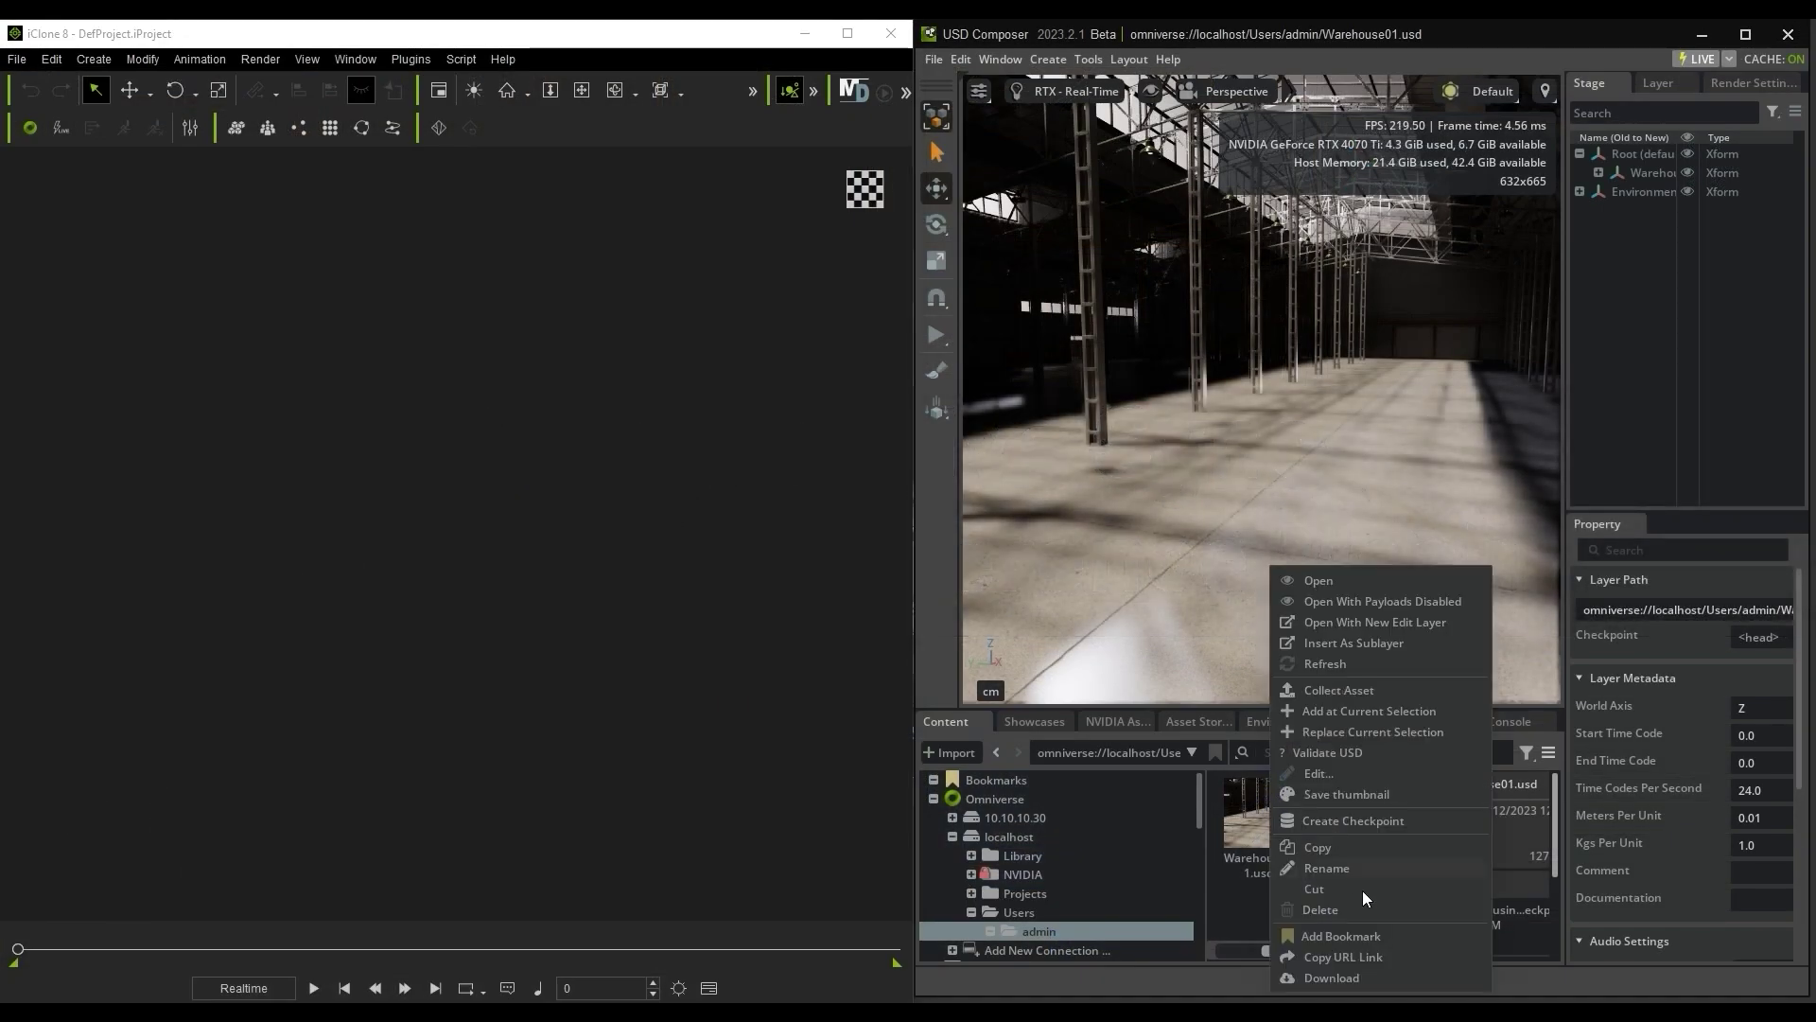
pyautogui.click(1417, 961)
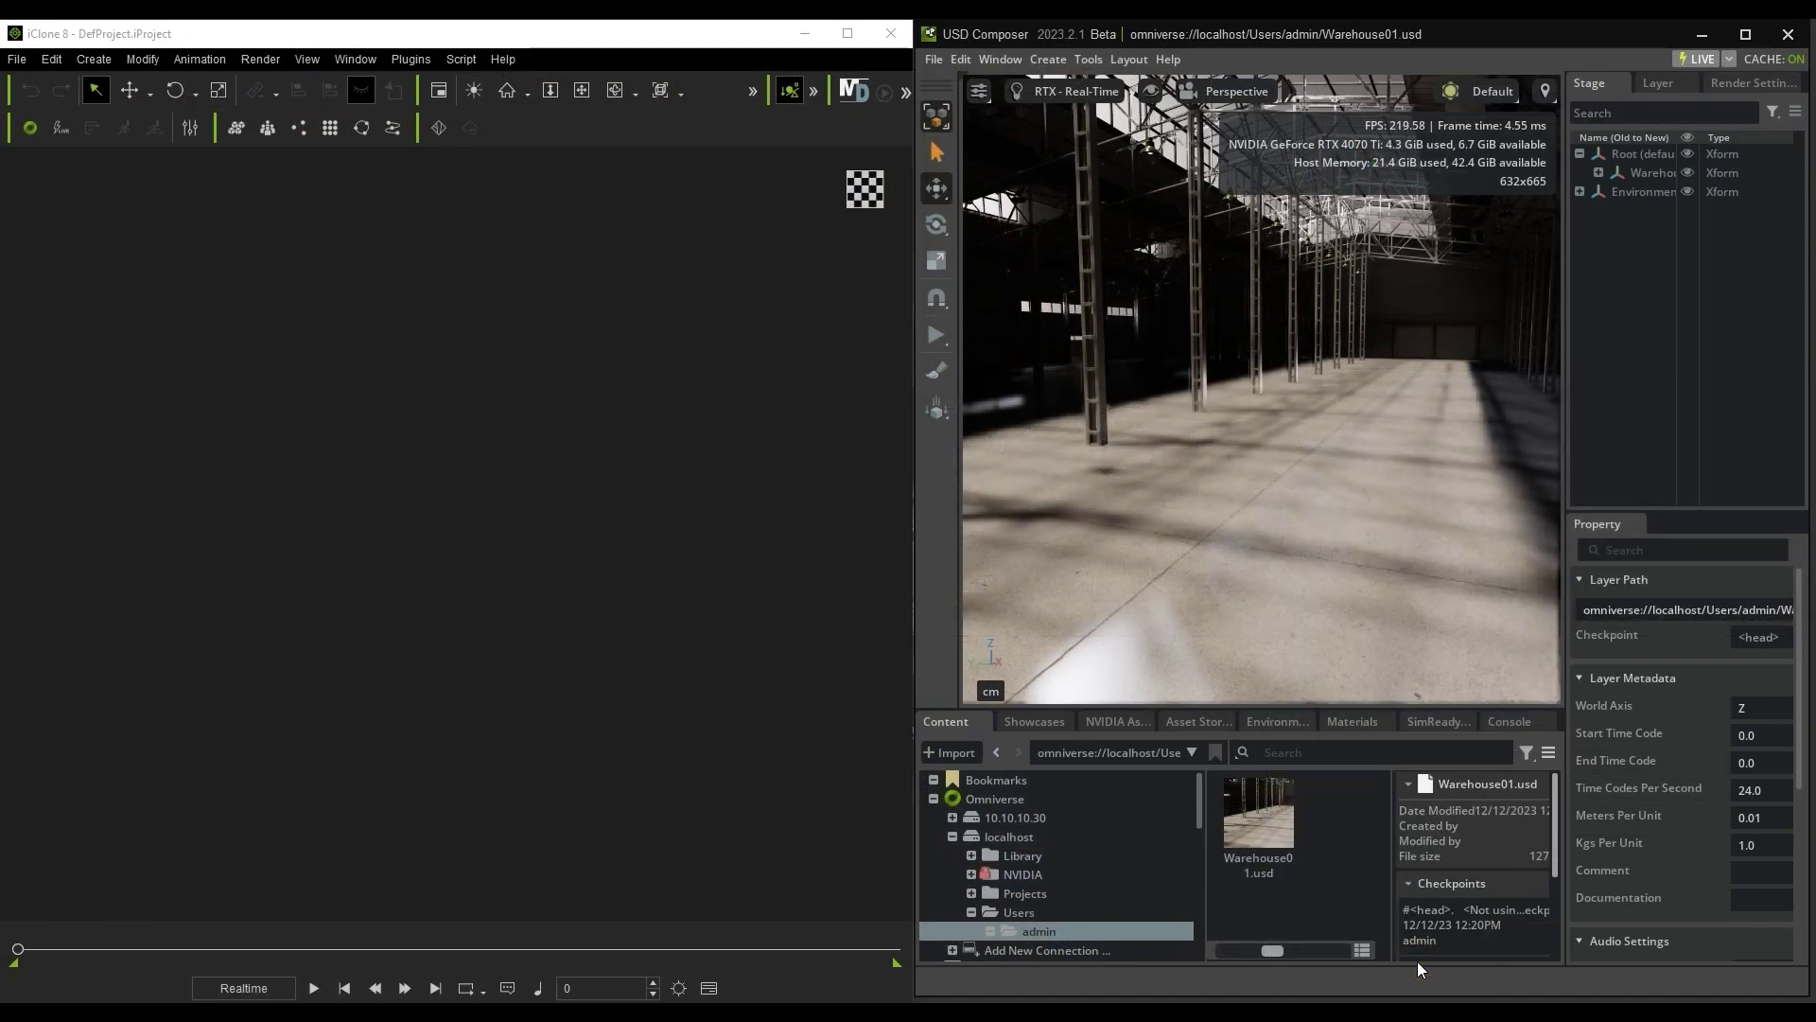
pyautogui.click(411, 59)
pyautogui.moveTo(473, 114)
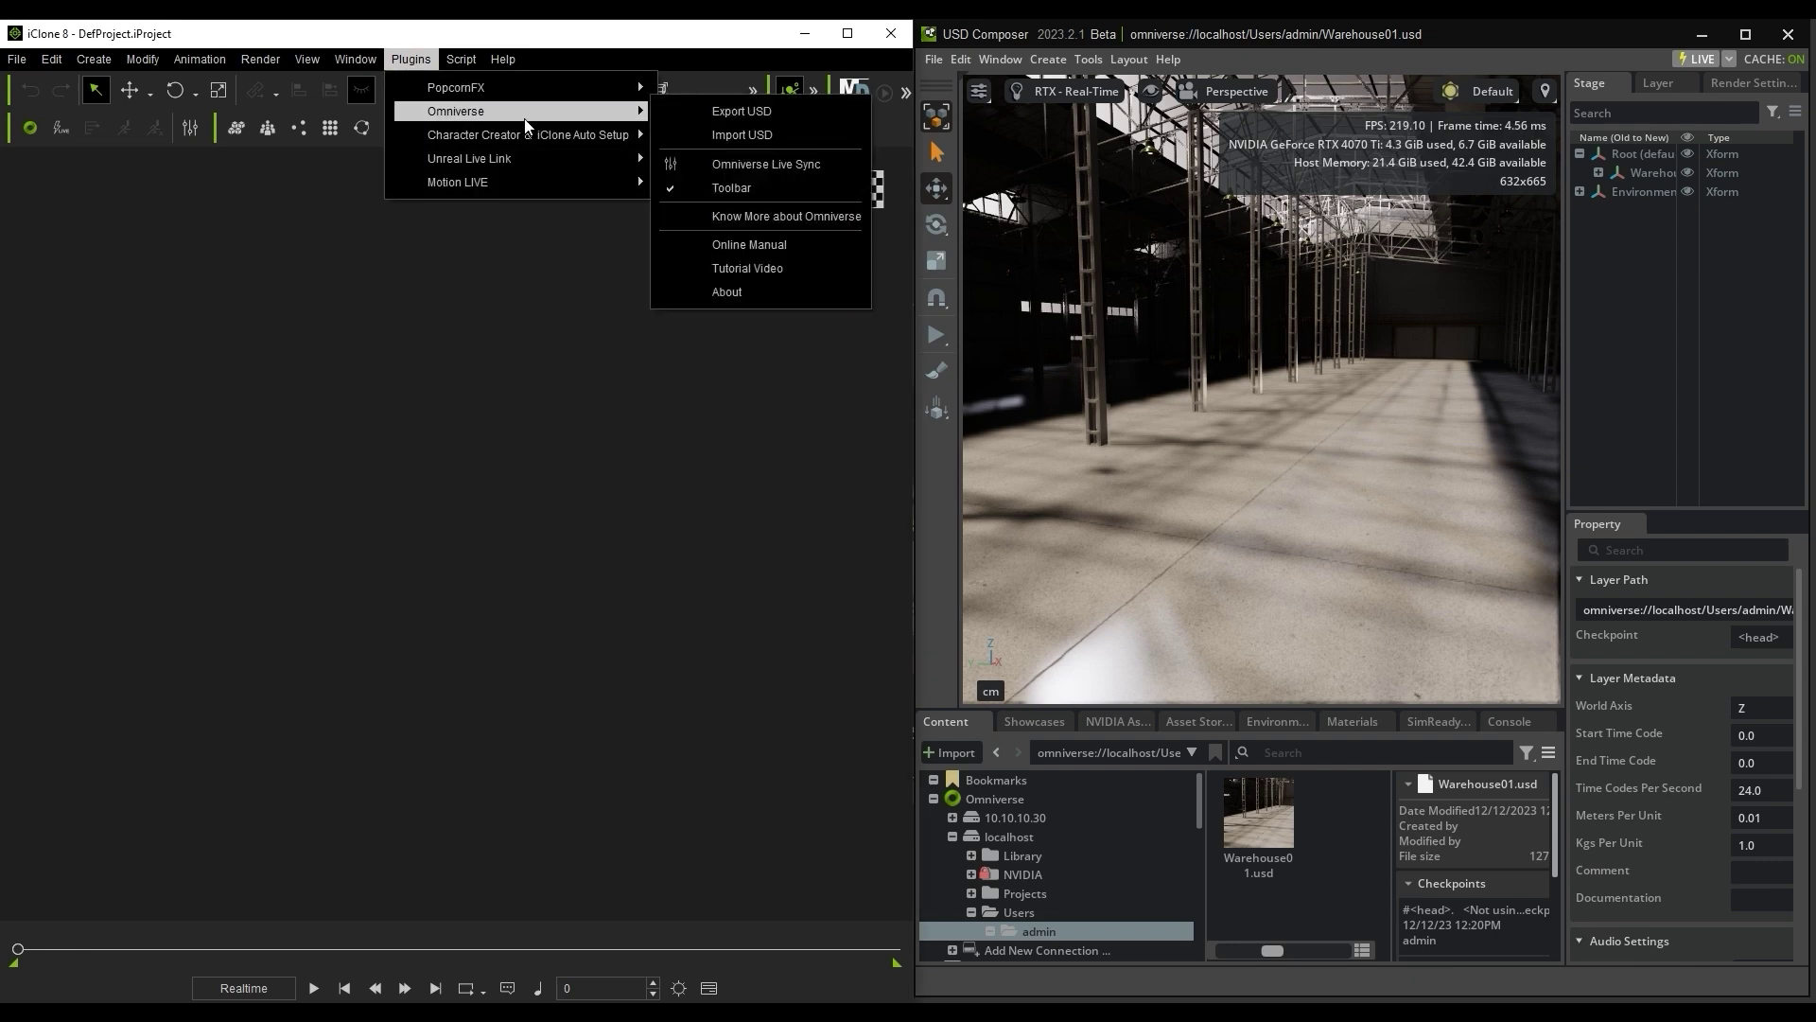
pyautogui.click(719, 135)
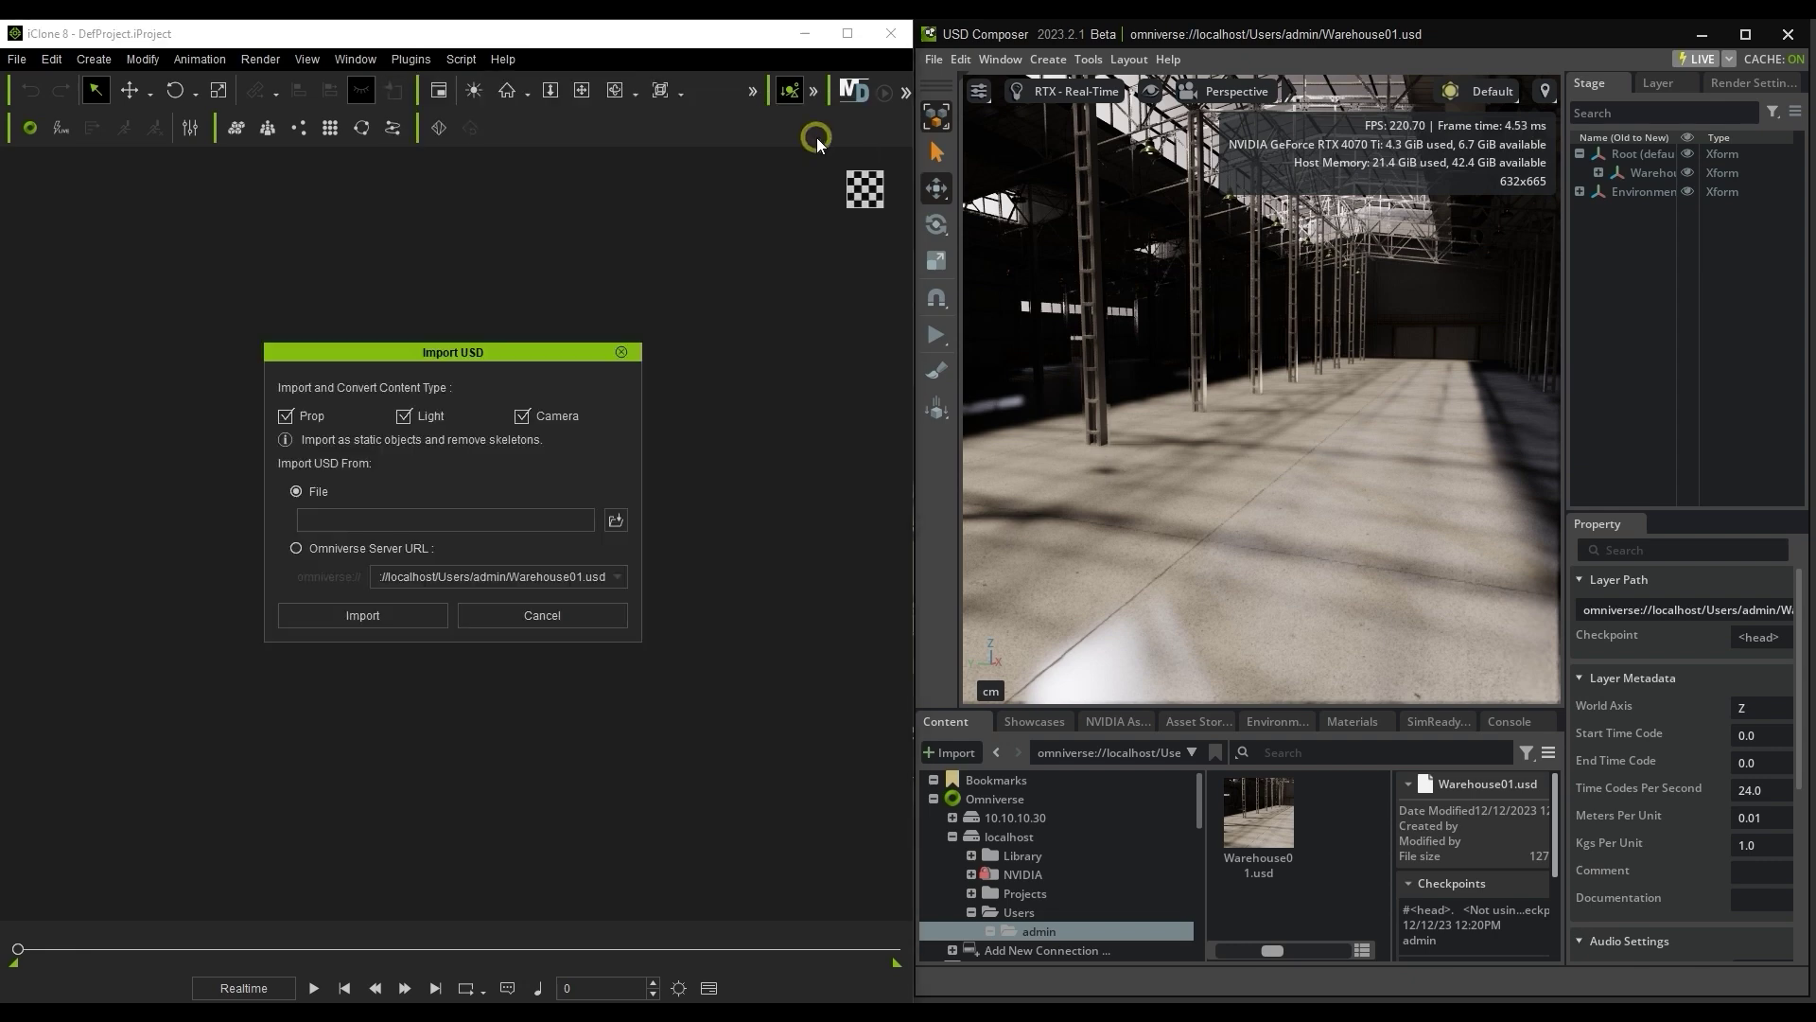
pyautogui.click(360, 548)
pyautogui.moveTo(509, 579); pyautogui.dragTo(607, 582)
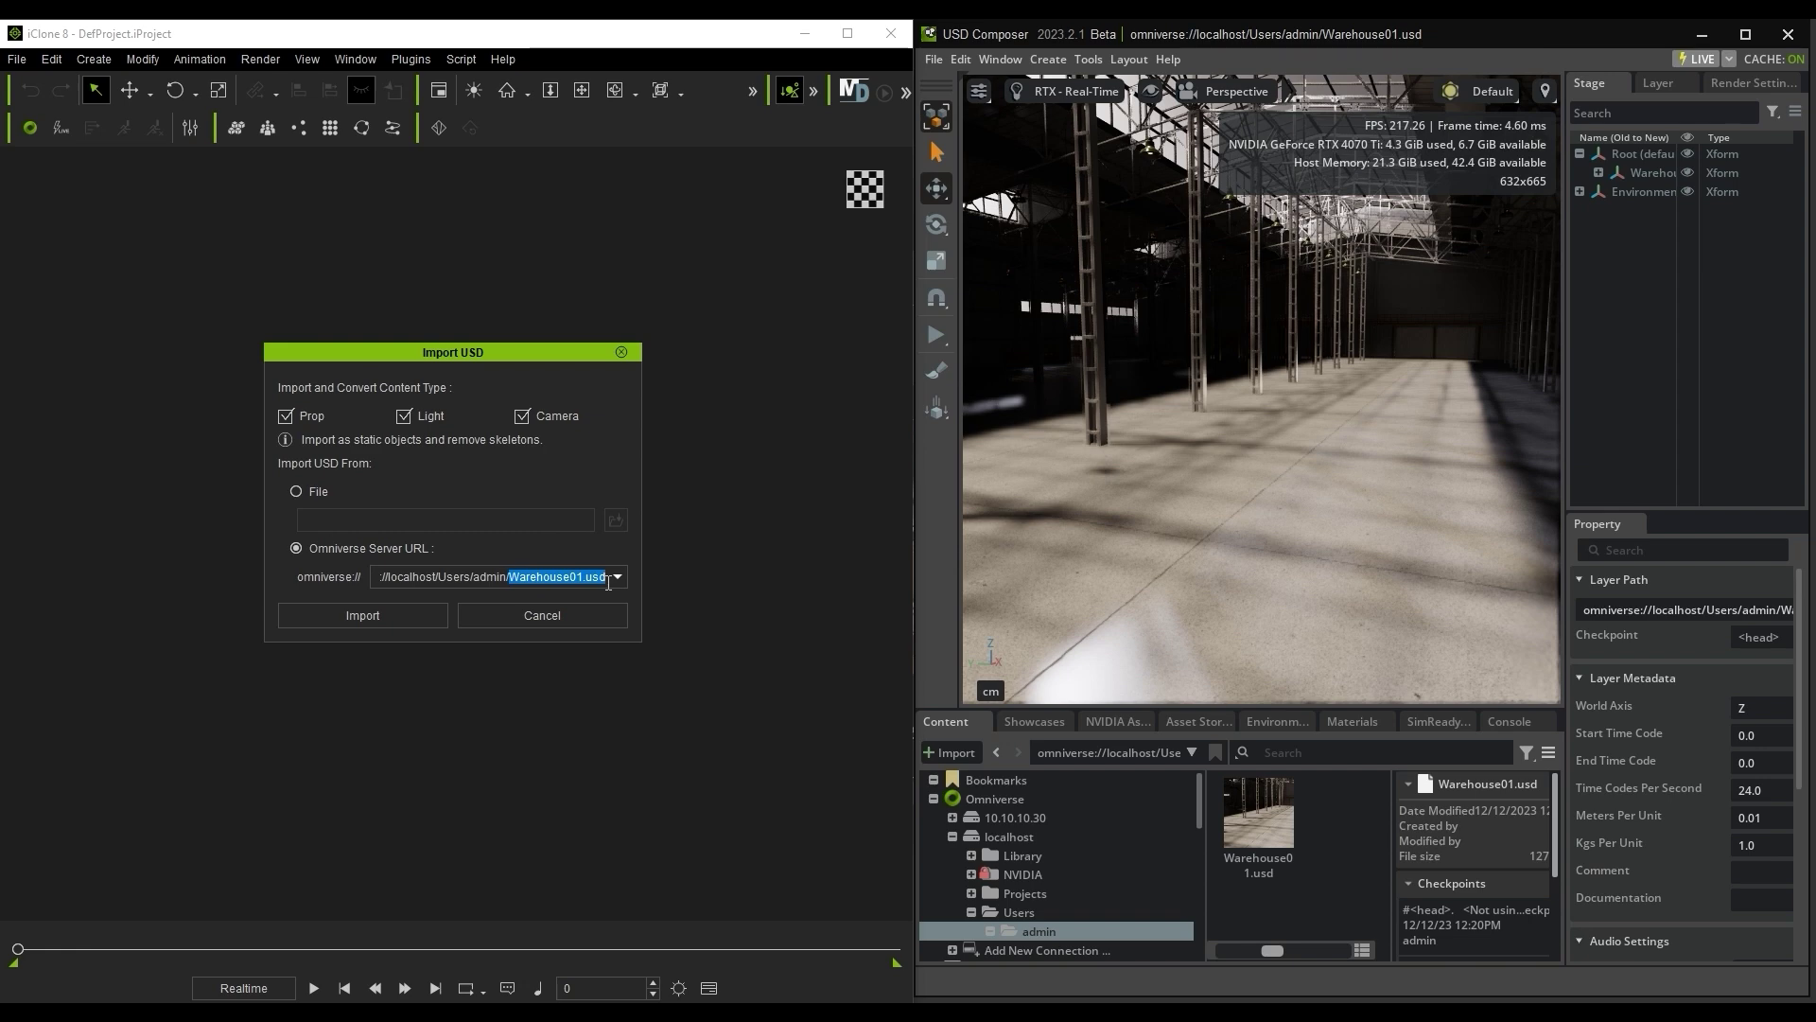
pyautogui.click(522, 420)
pyautogui.click(404, 417)
pyautogui.click(430, 616)
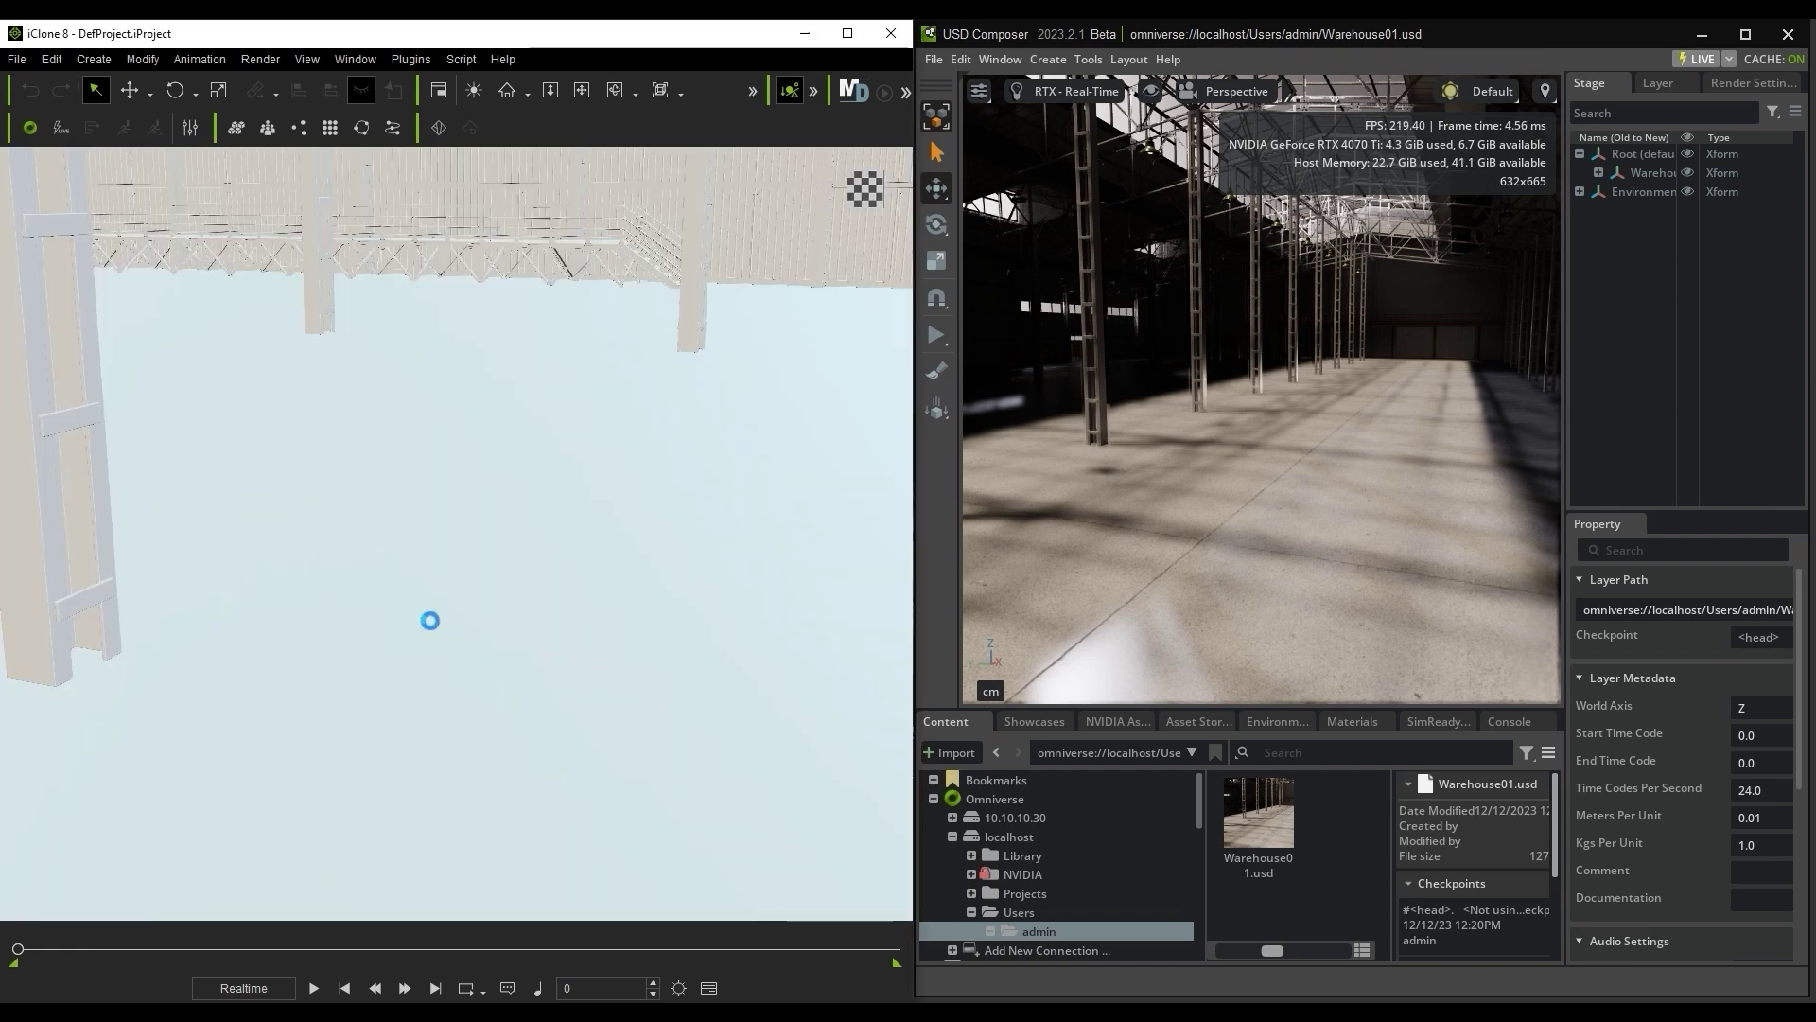
# Step: Turn on Auxiliary Light and orbit around the warehouse columns
pyautogui.click(473, 93)
pyautogui.moveTo(405, 388); pyautogui.dragTo(434, 615, button='middle')
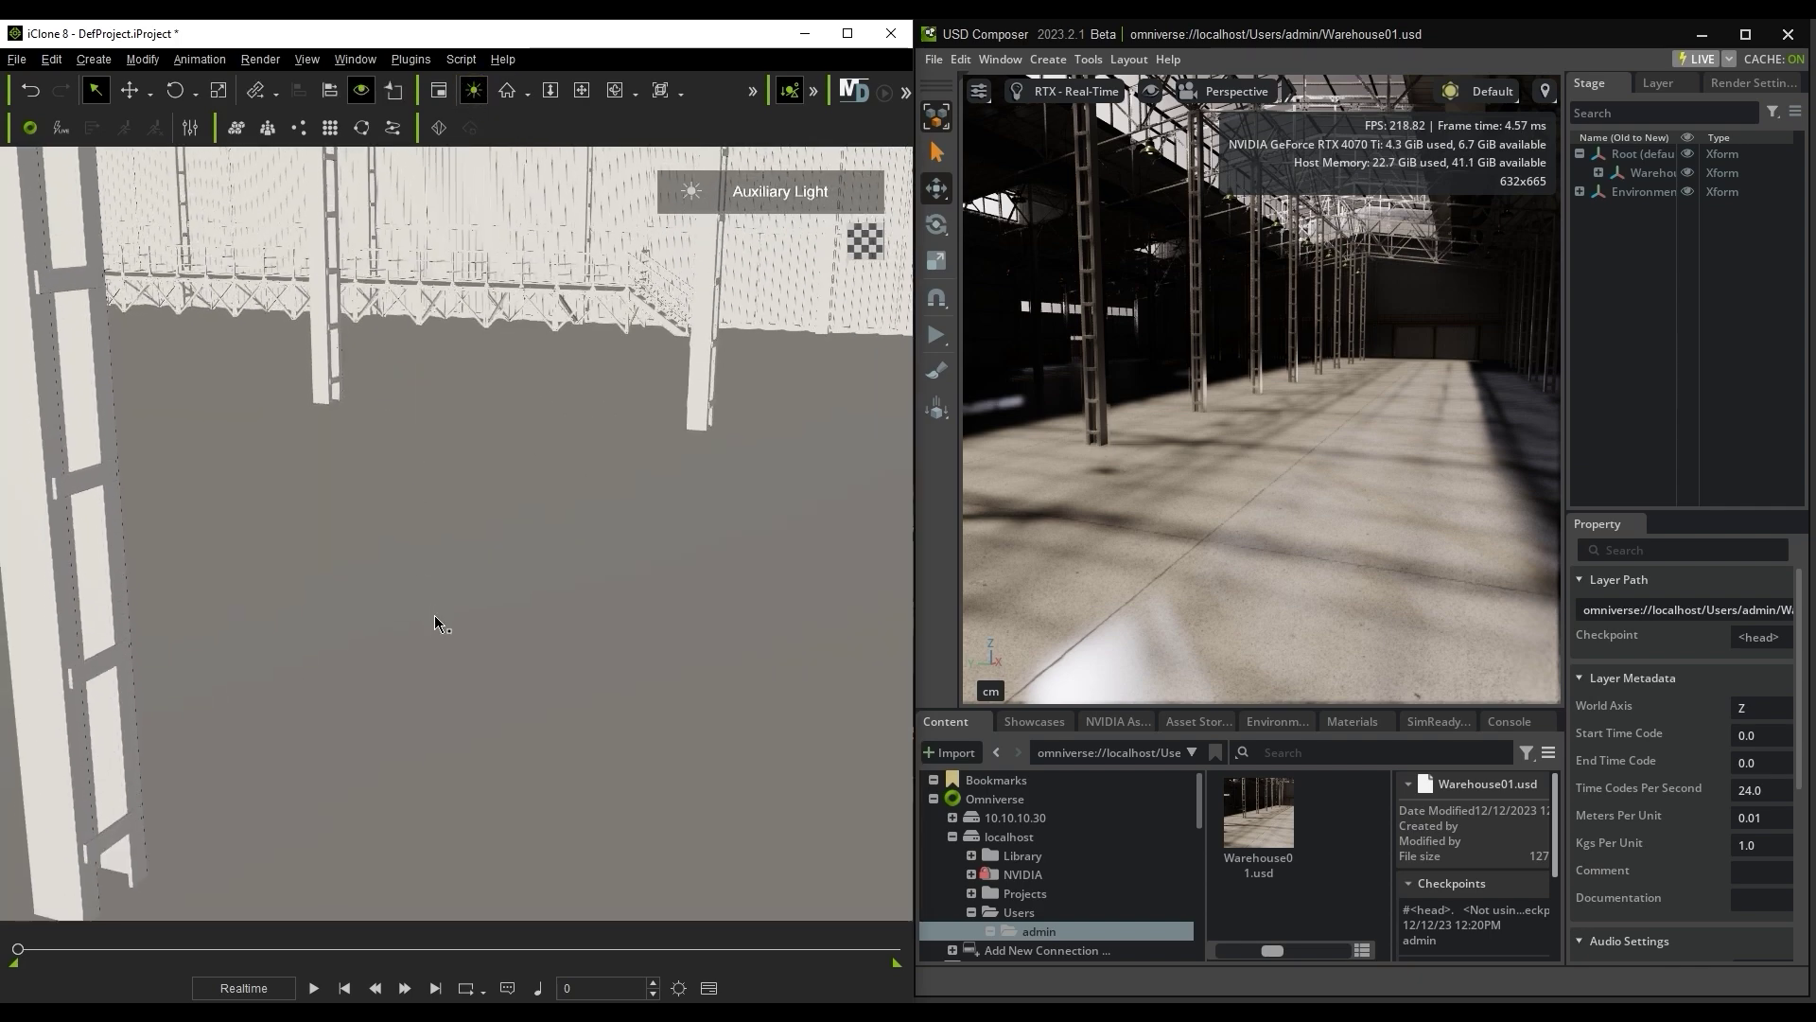
pyautogui.moveTo(434, 615); pyautogui.dragTo(713, 633, button='right')
pyautogui.moveTo(519, 628); pyautogui.dragTo(734, 631, button='right')
pyautogui.moveTo(434, 645); pyautogui.dragTo(956, 655, button='right')
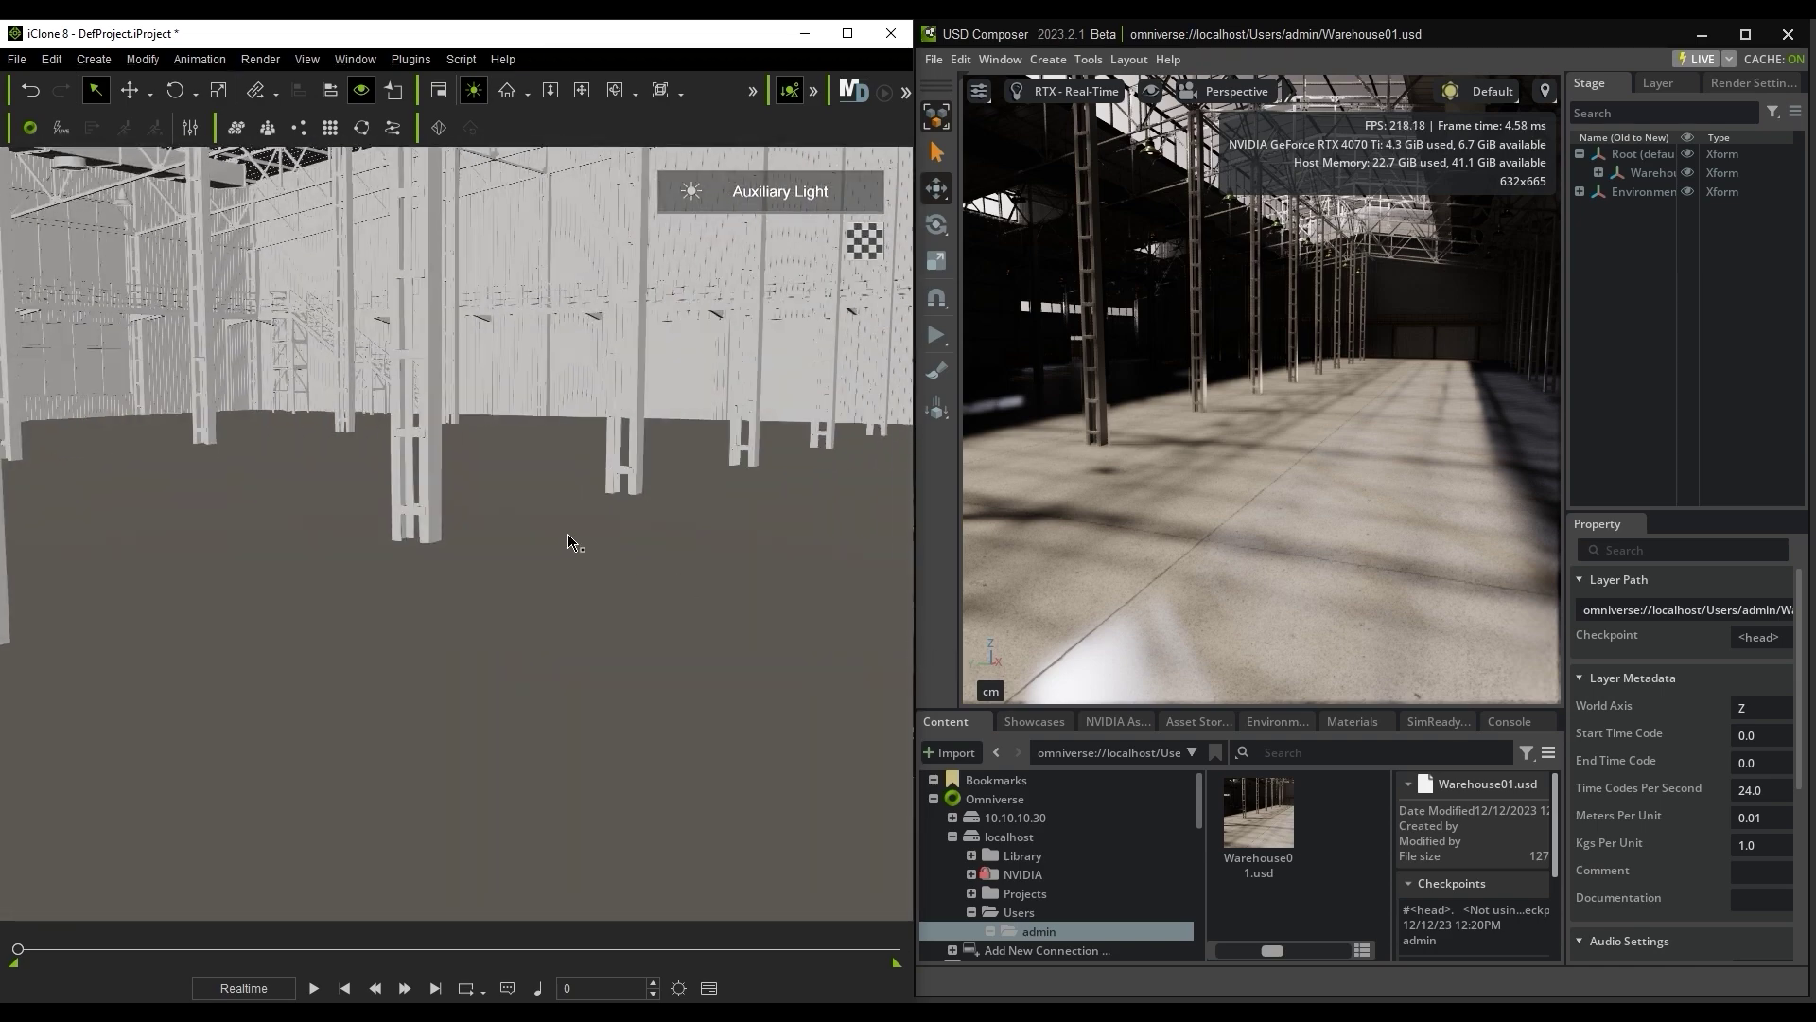
# Step: Start an Omniverse Live Sync session on the Warehouse01.usd server URL
pyautogui.click(424, 61)
pyautogui.moveTo(558, 111)
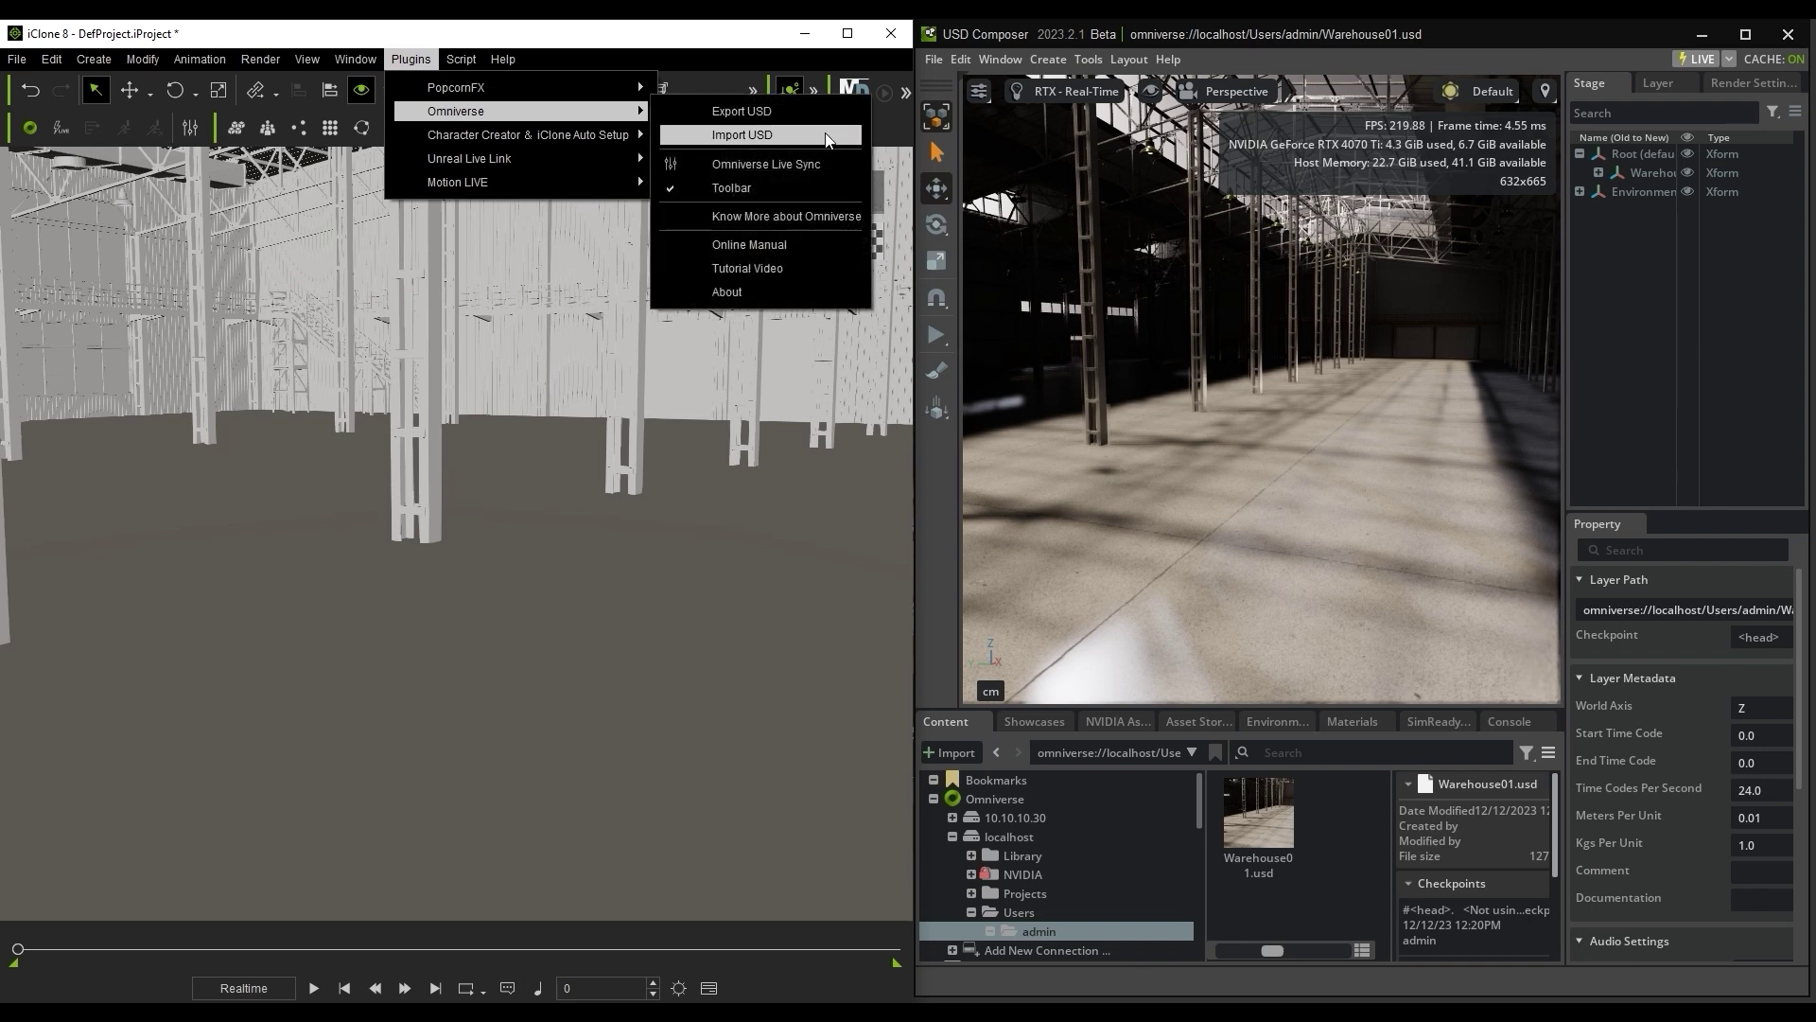
pyautogui.click(766, 165)
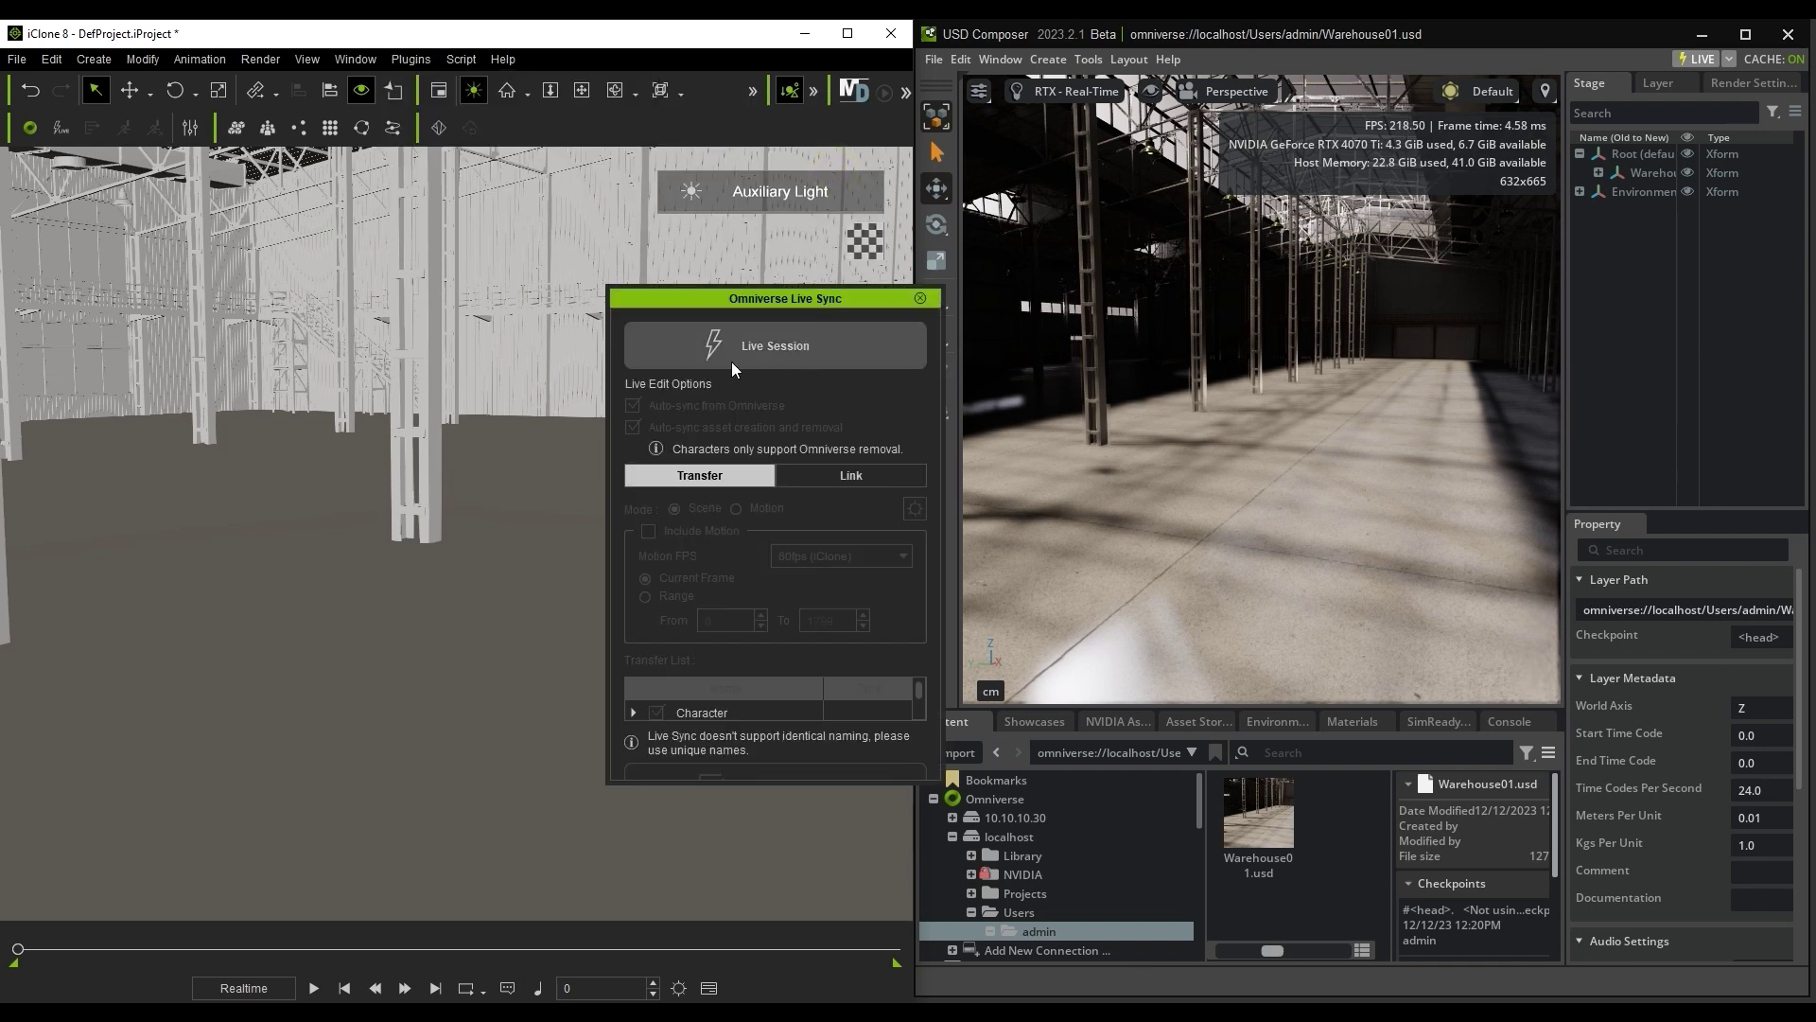
pyautogui.click(838, 361)
pyautogui.click(883, 477)
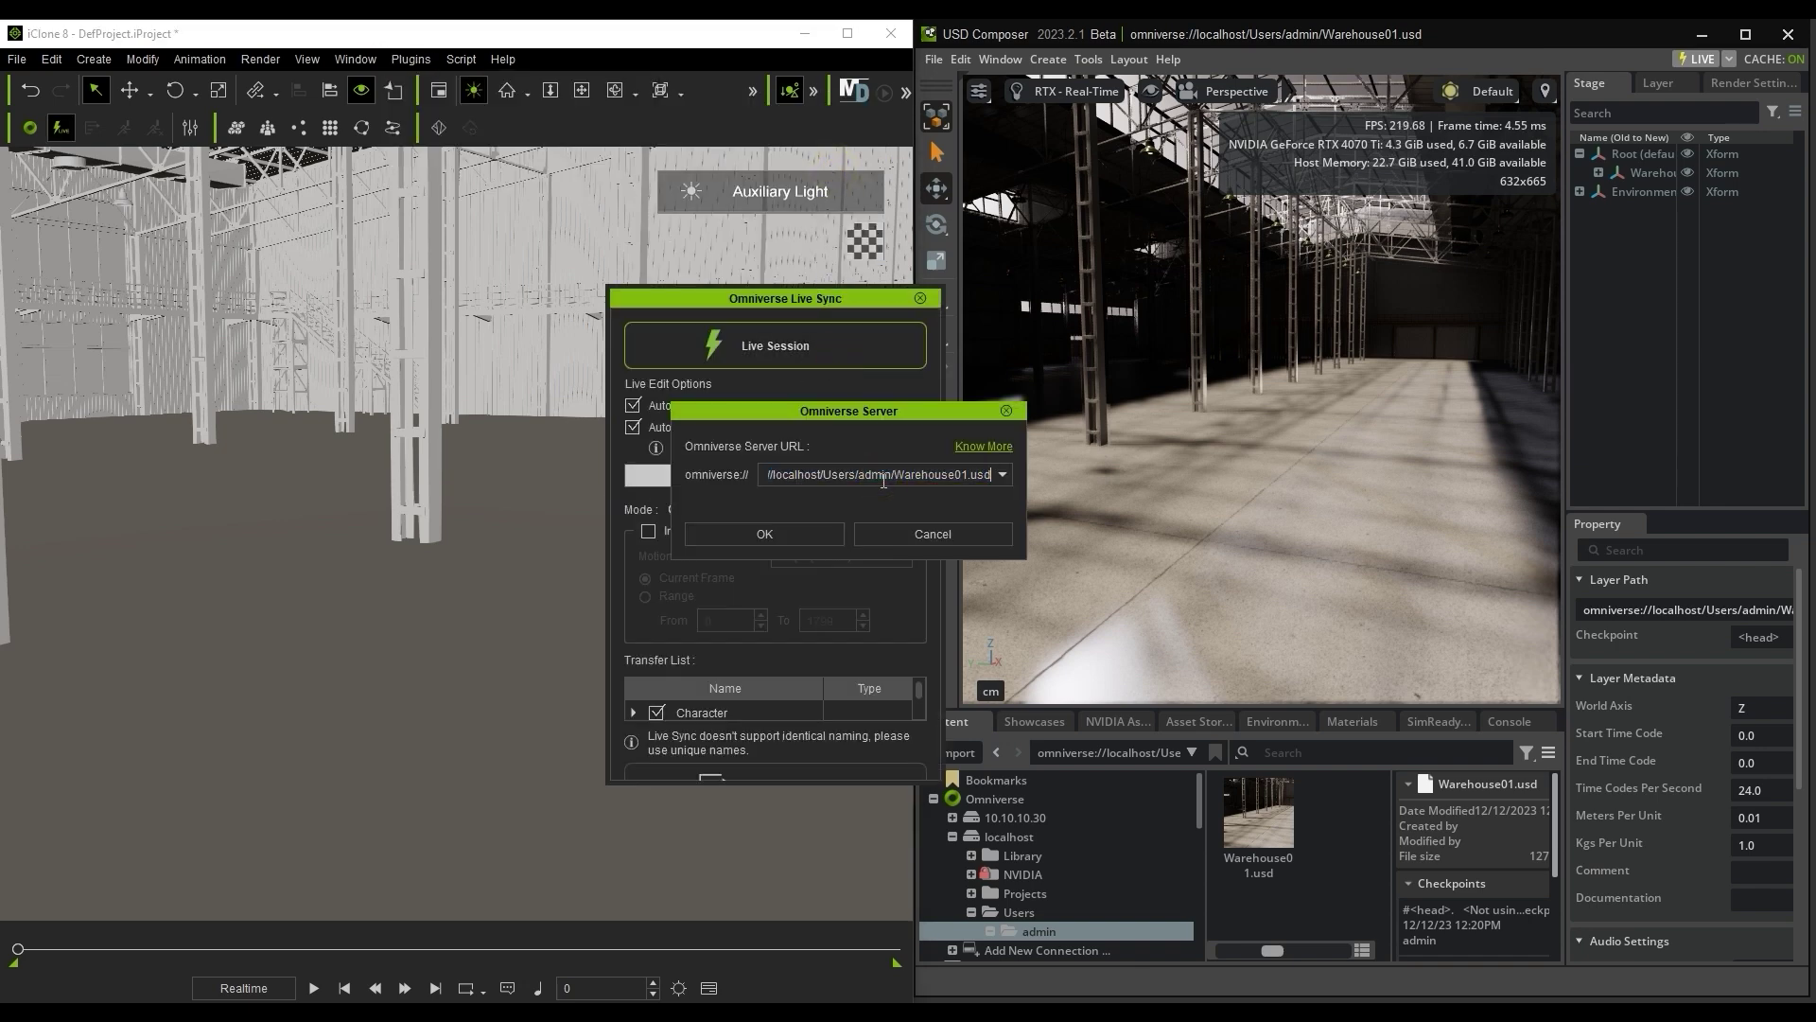
pyautogui.moveTo(894, 475); pyautogui.dragTo(1024, 485)
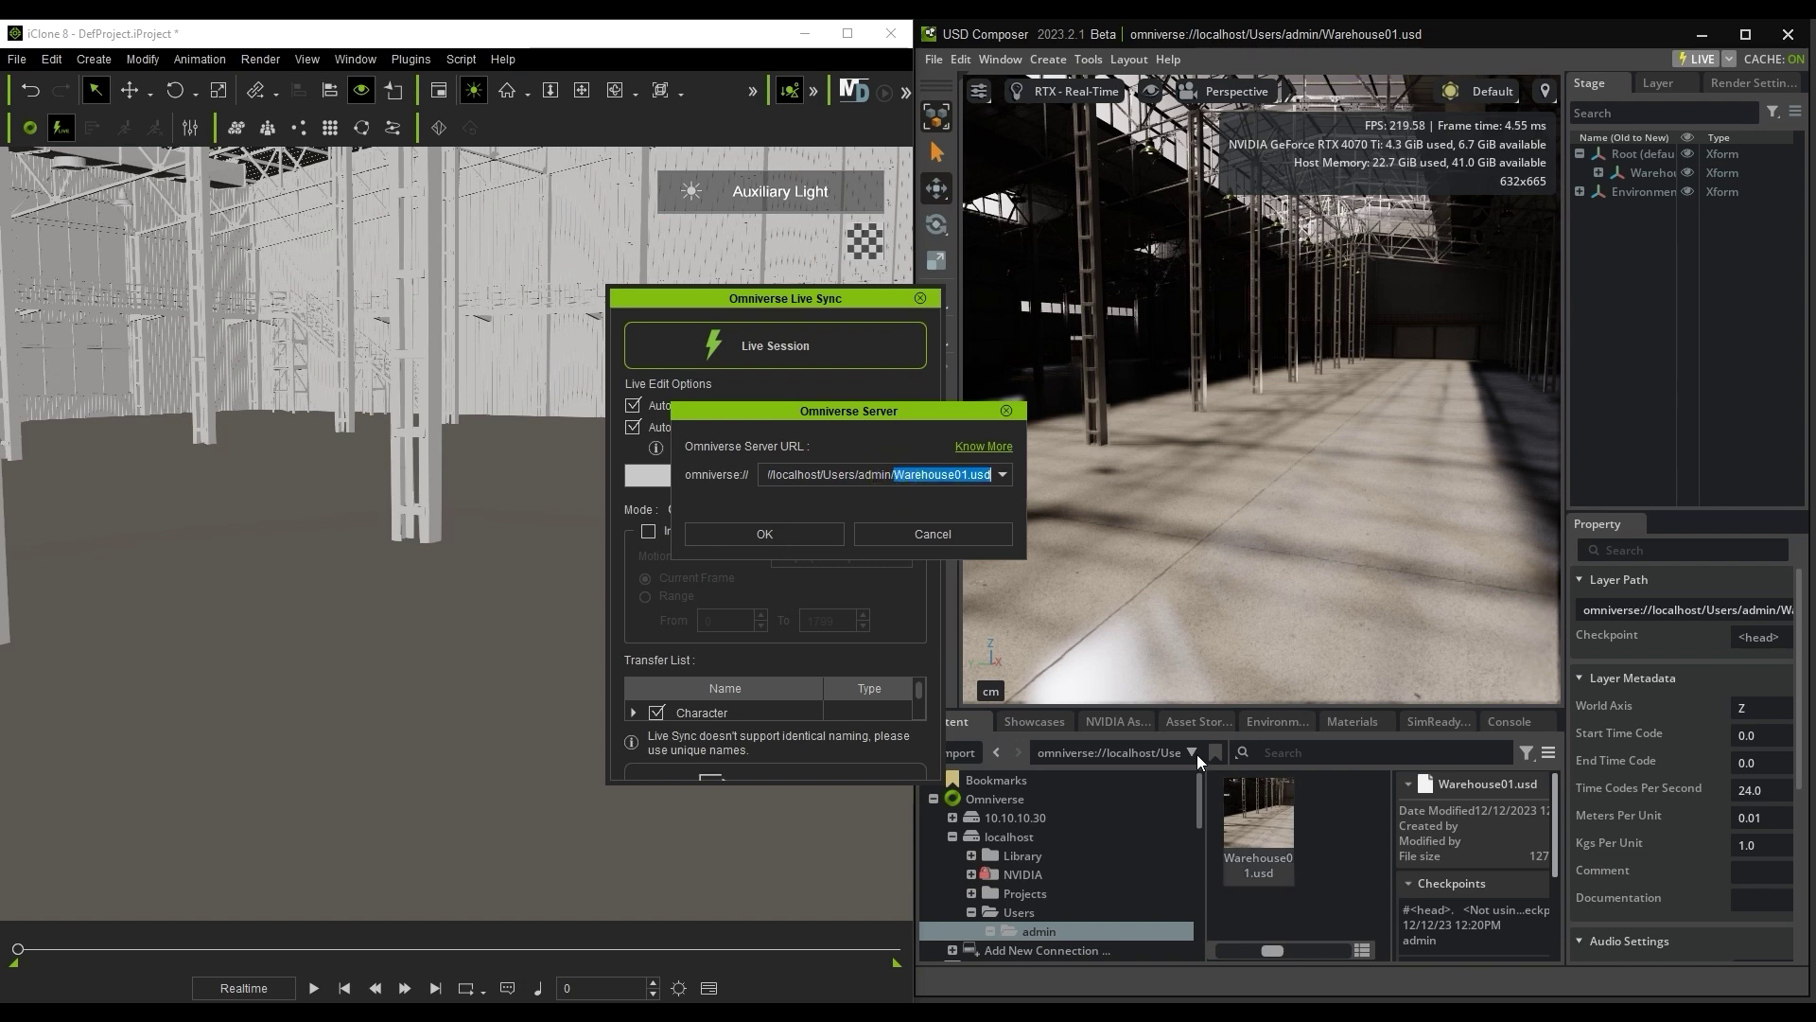
pyautogui.click(794, 541)
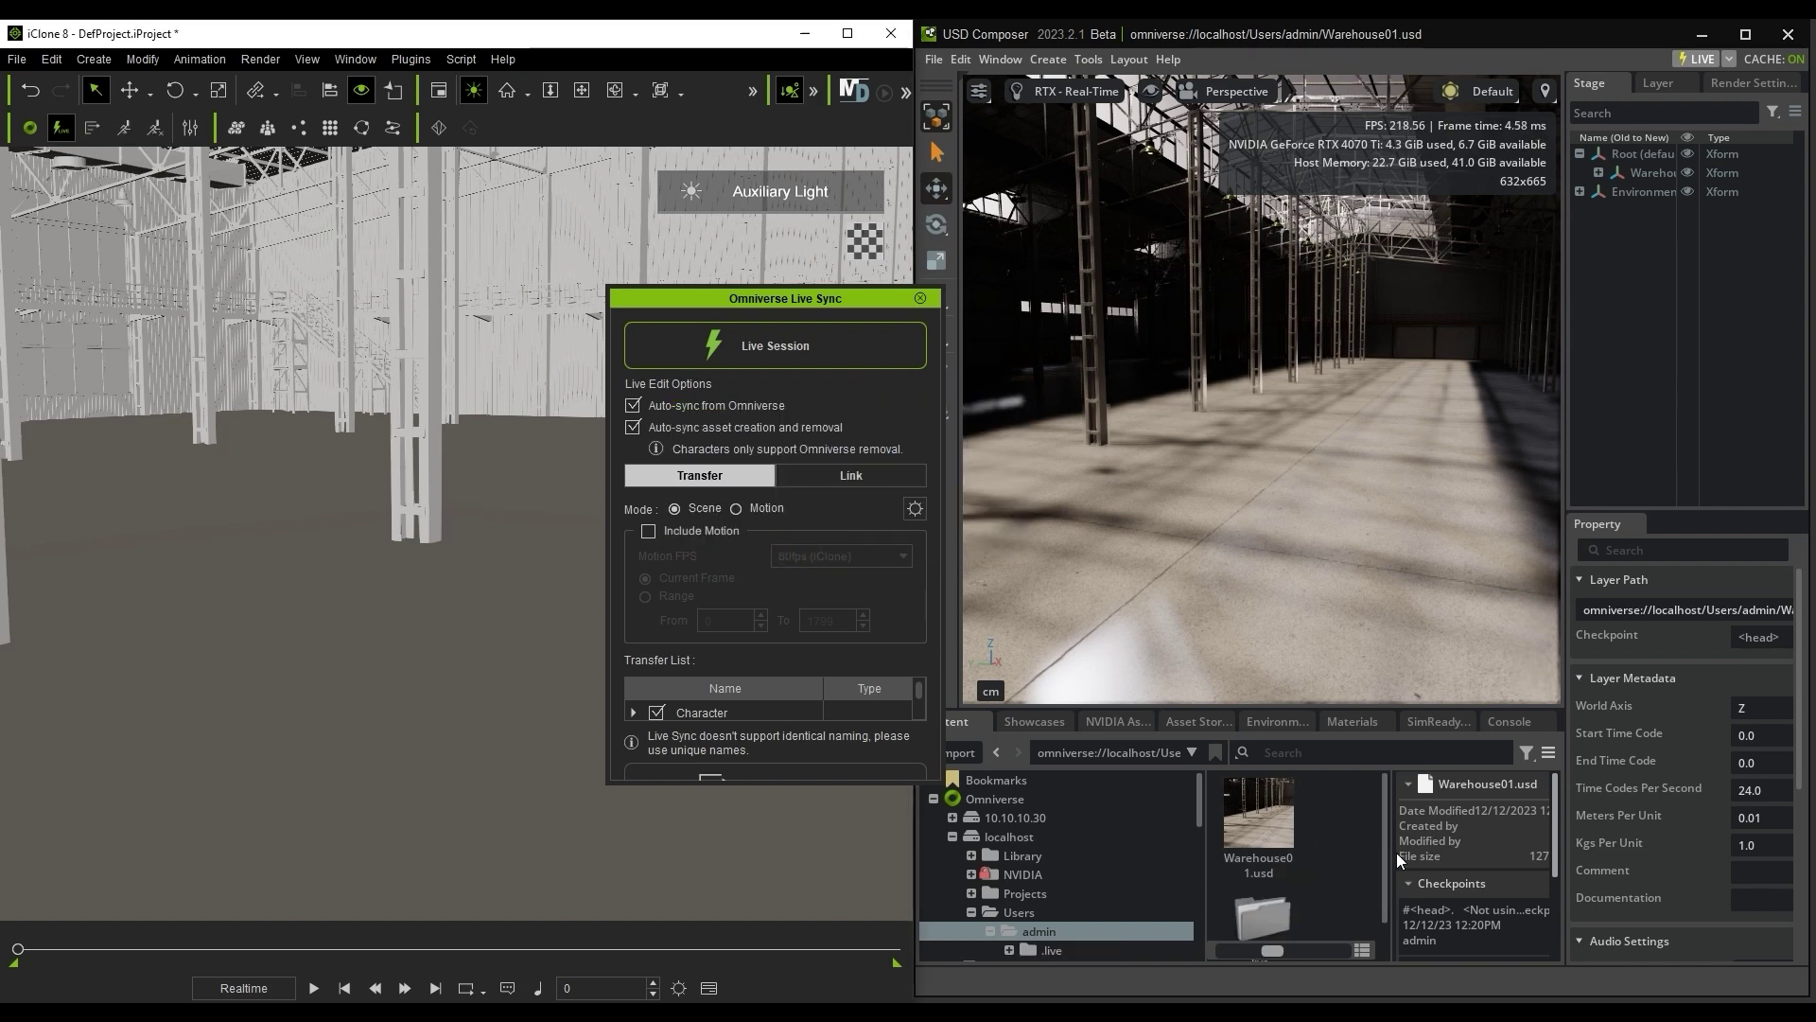
# Step: Check the new .live folder, close the Live Sync panel, and join the session in Composer
pyautogui.moveTo(1386, 856); pyautogui.dragTo(1384, 910)
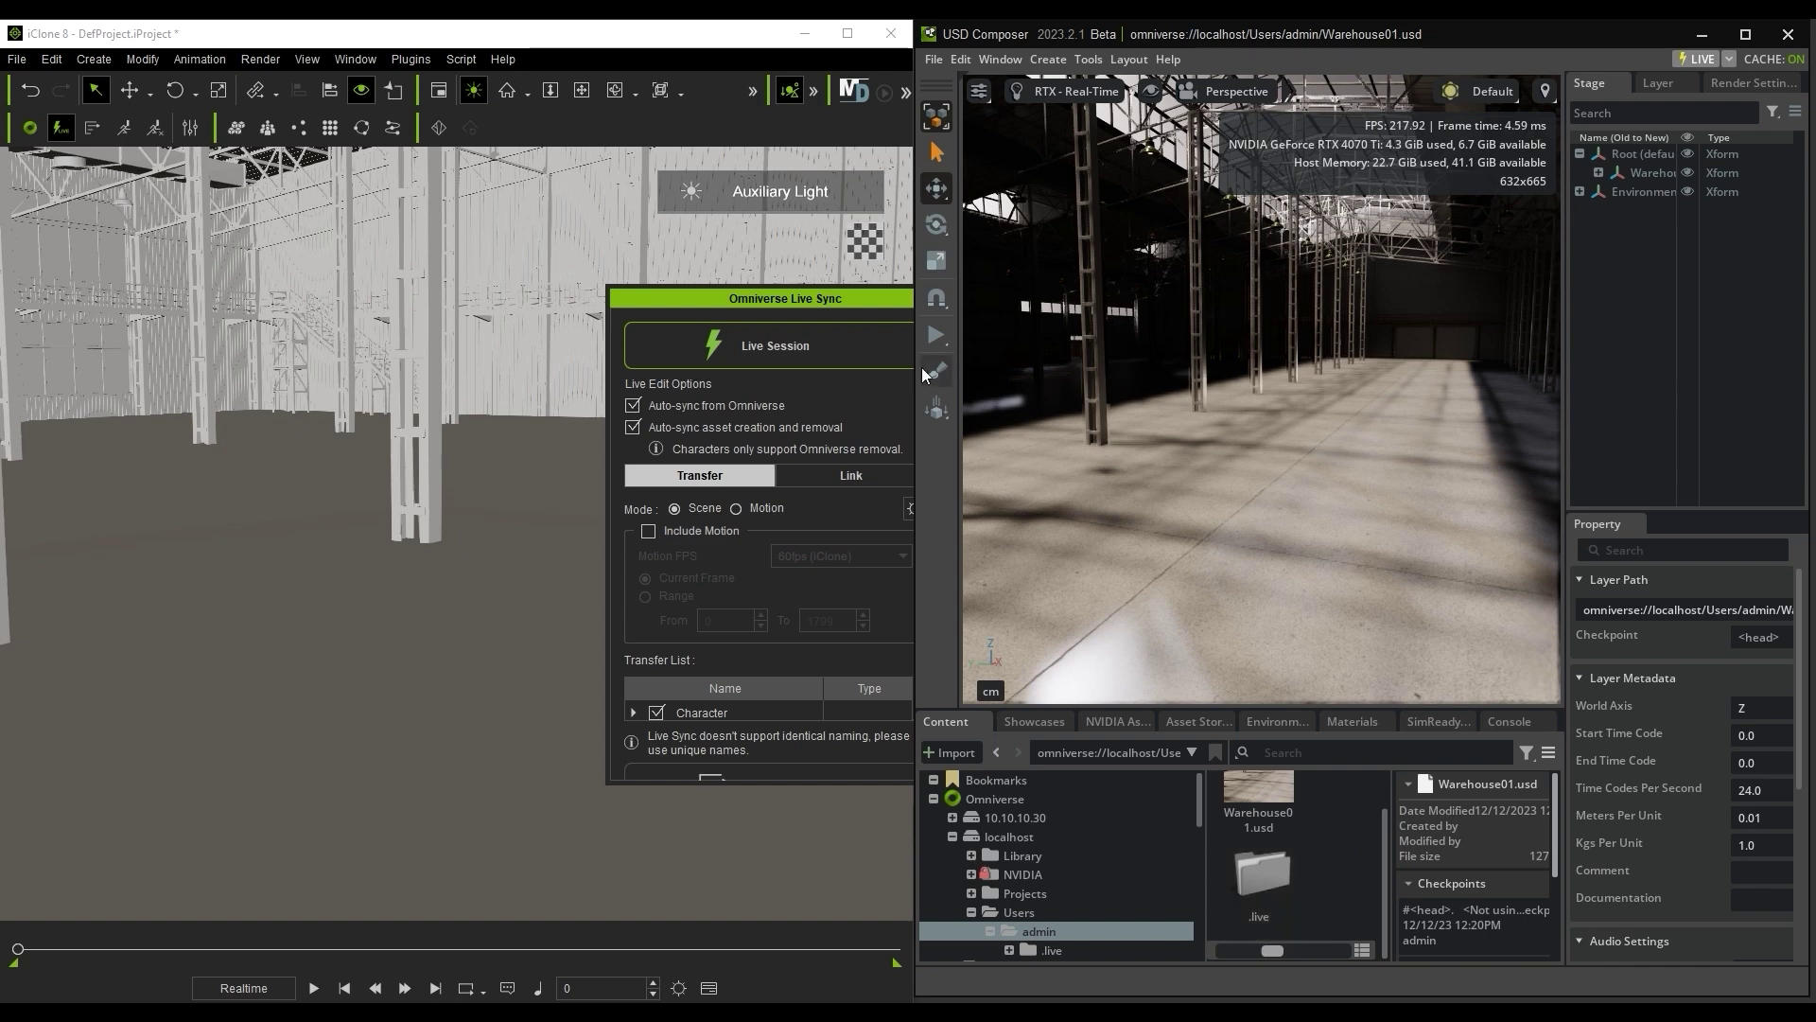
pyautogui.click(853, 304)
pyautogui.moveTo(897, 301); pyautogui.dragTo(702, 254)
pyautogui.click(727, 252)
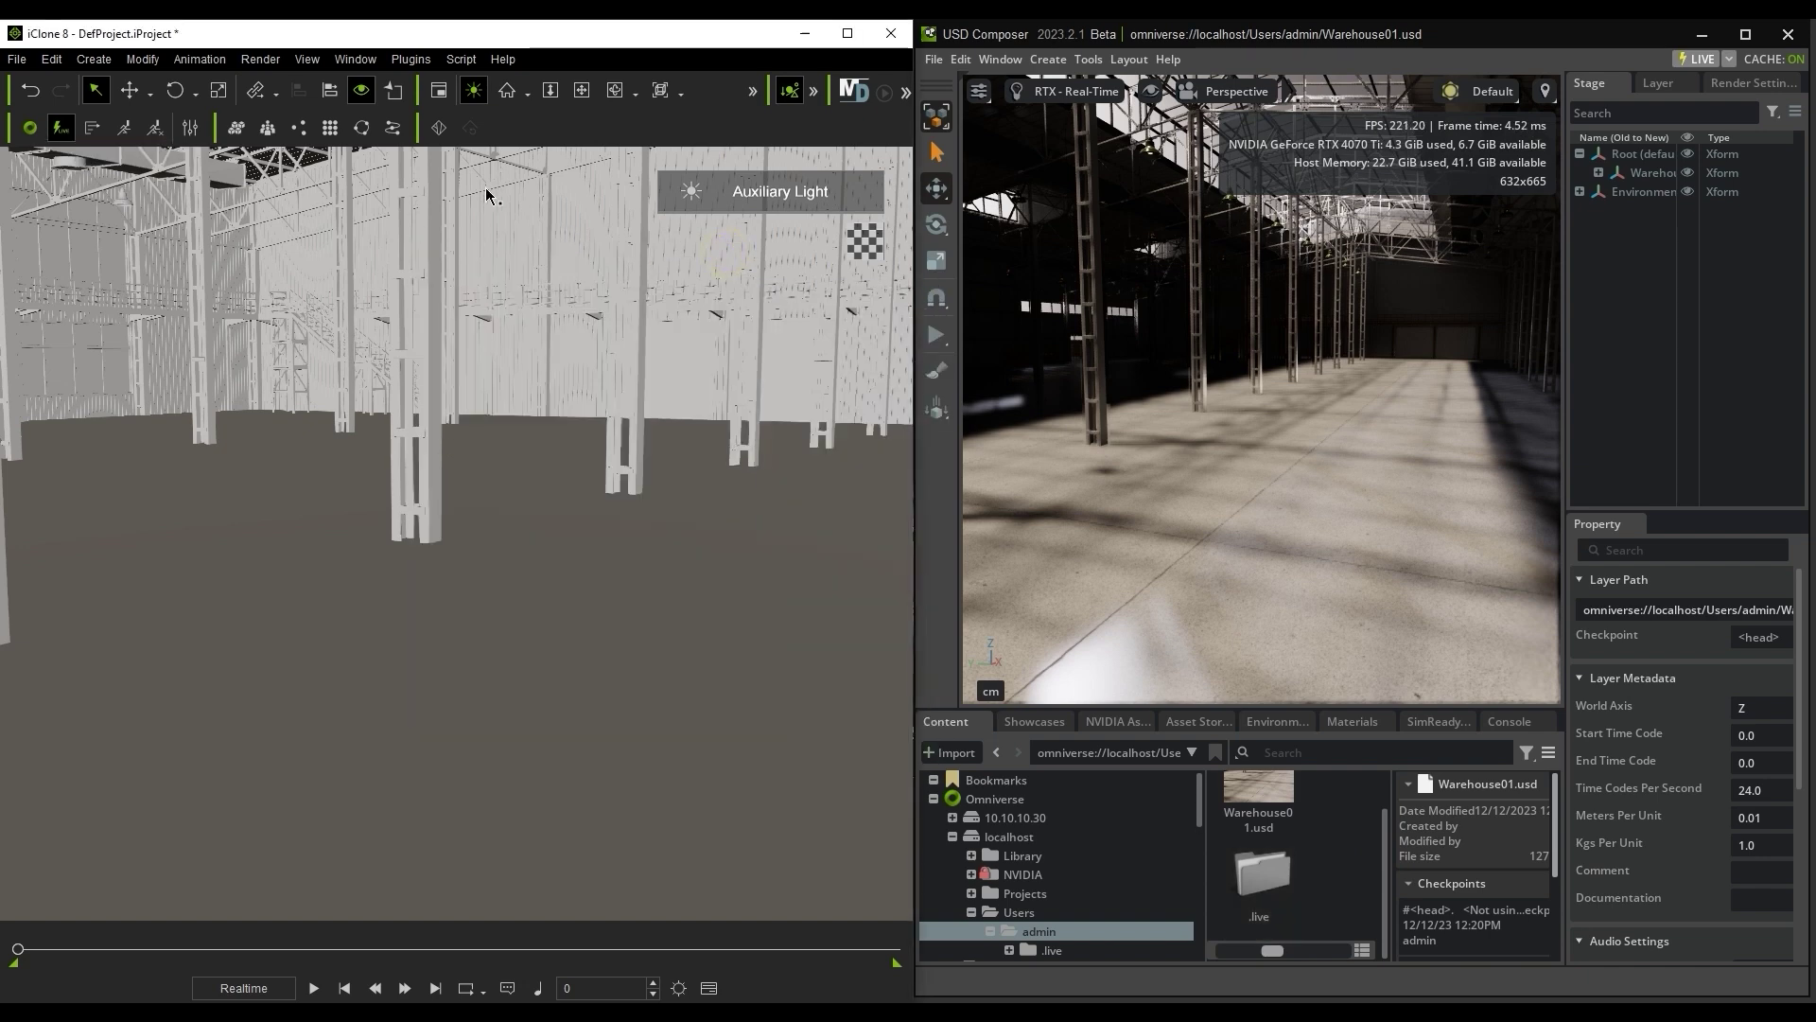
pyautogui.click(1712, 62)
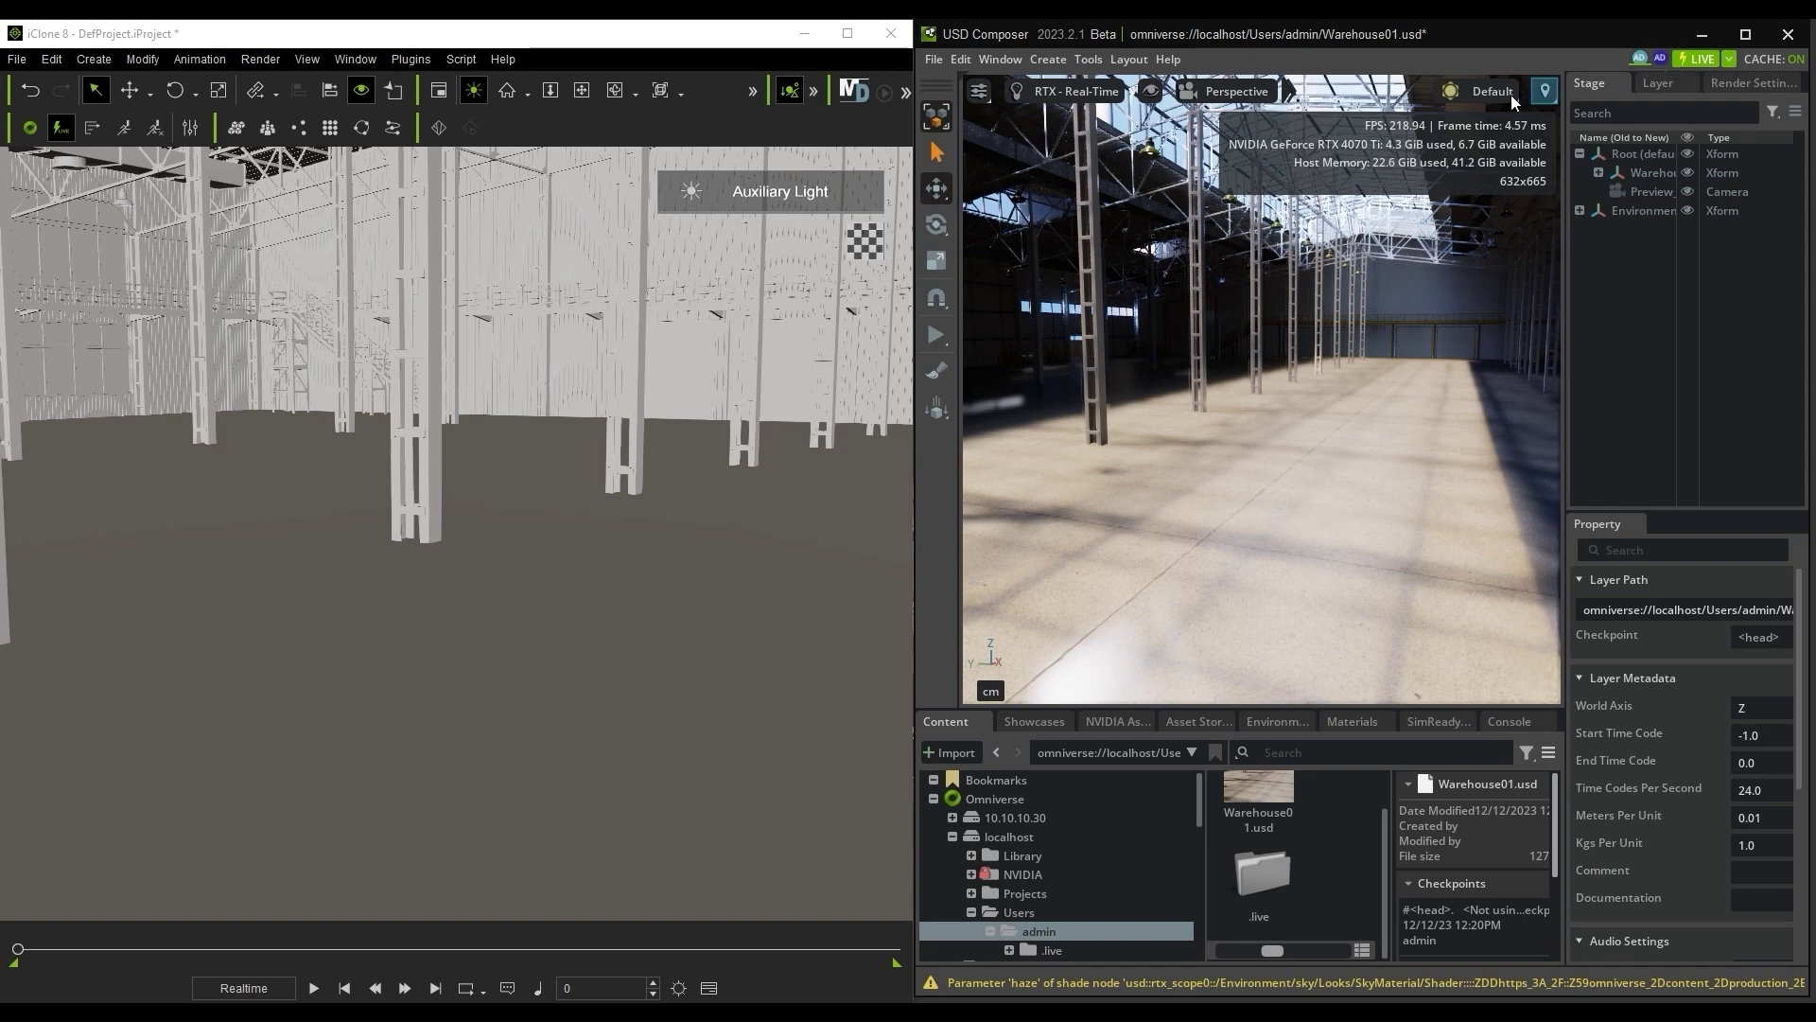
# Step: Switch the Composer viewport to look through Preview_Camera
pyautogui.click(1230, 90)
pyautogui.moveTo(1252, 127)
pyautogui.click(1402, 132)
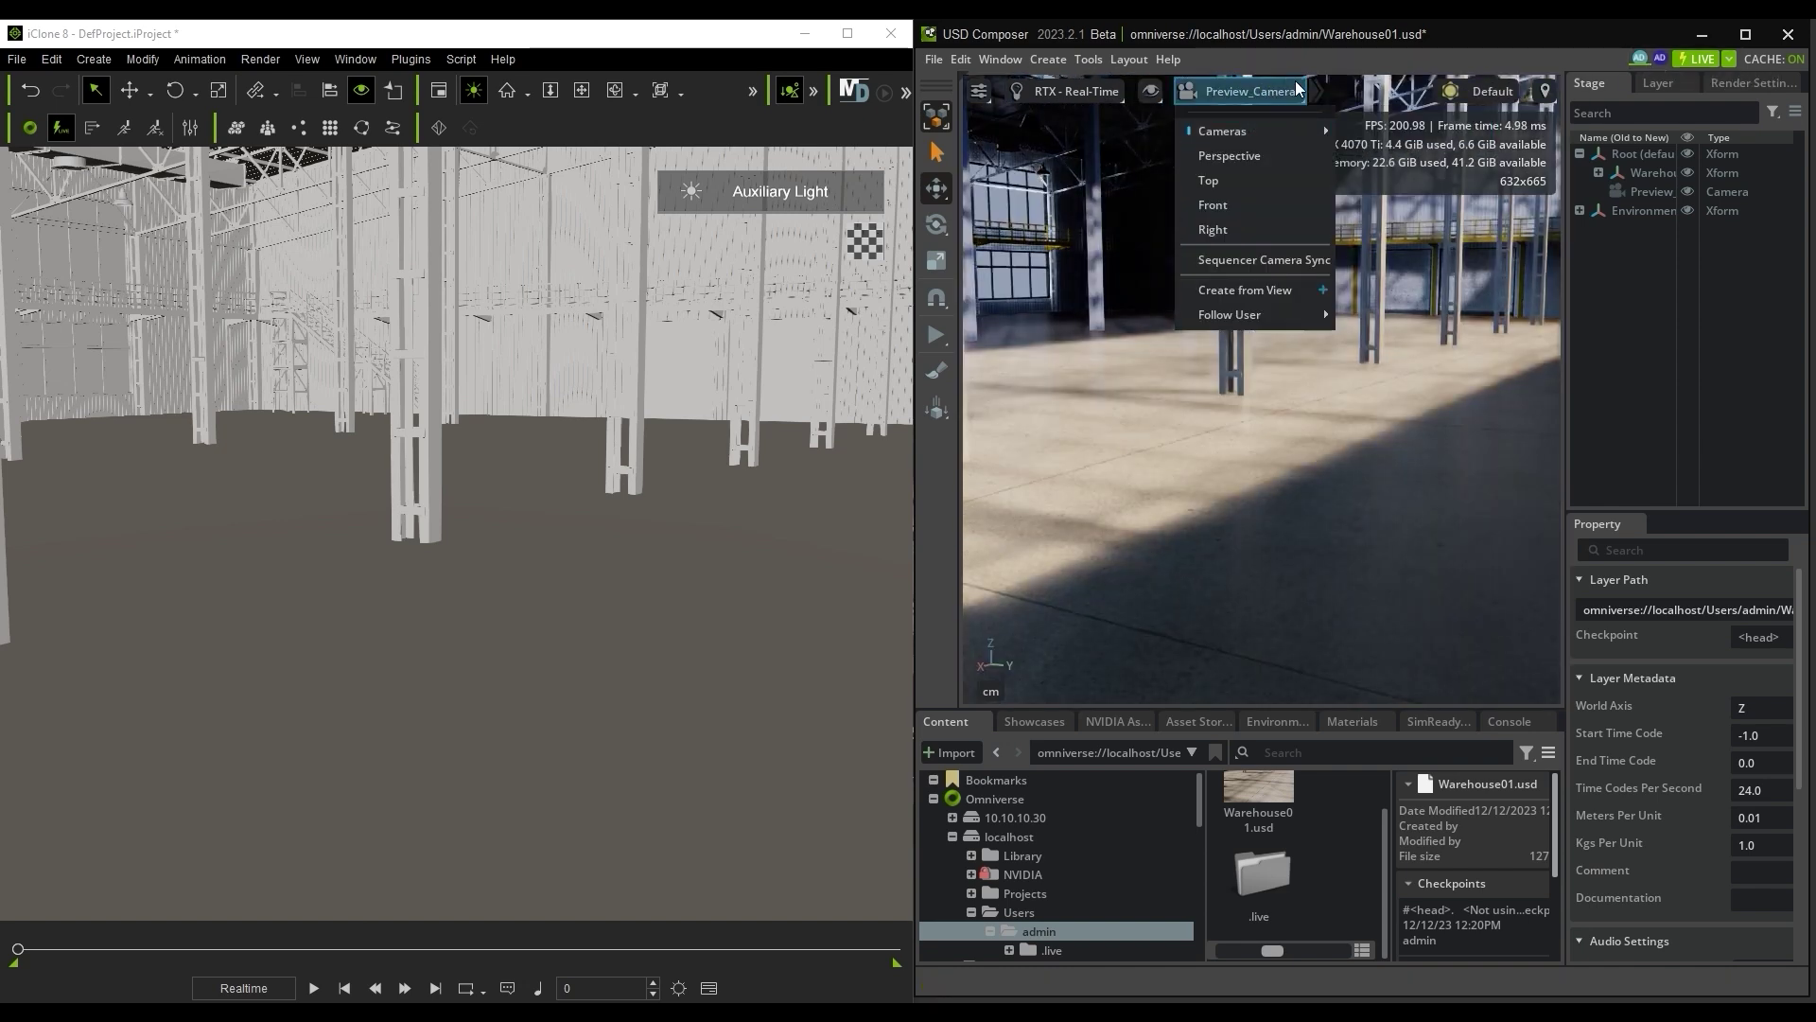
# Step: Pan and orbit the iClone camera while Composer follows it live
pyautogui.click(582, 89)
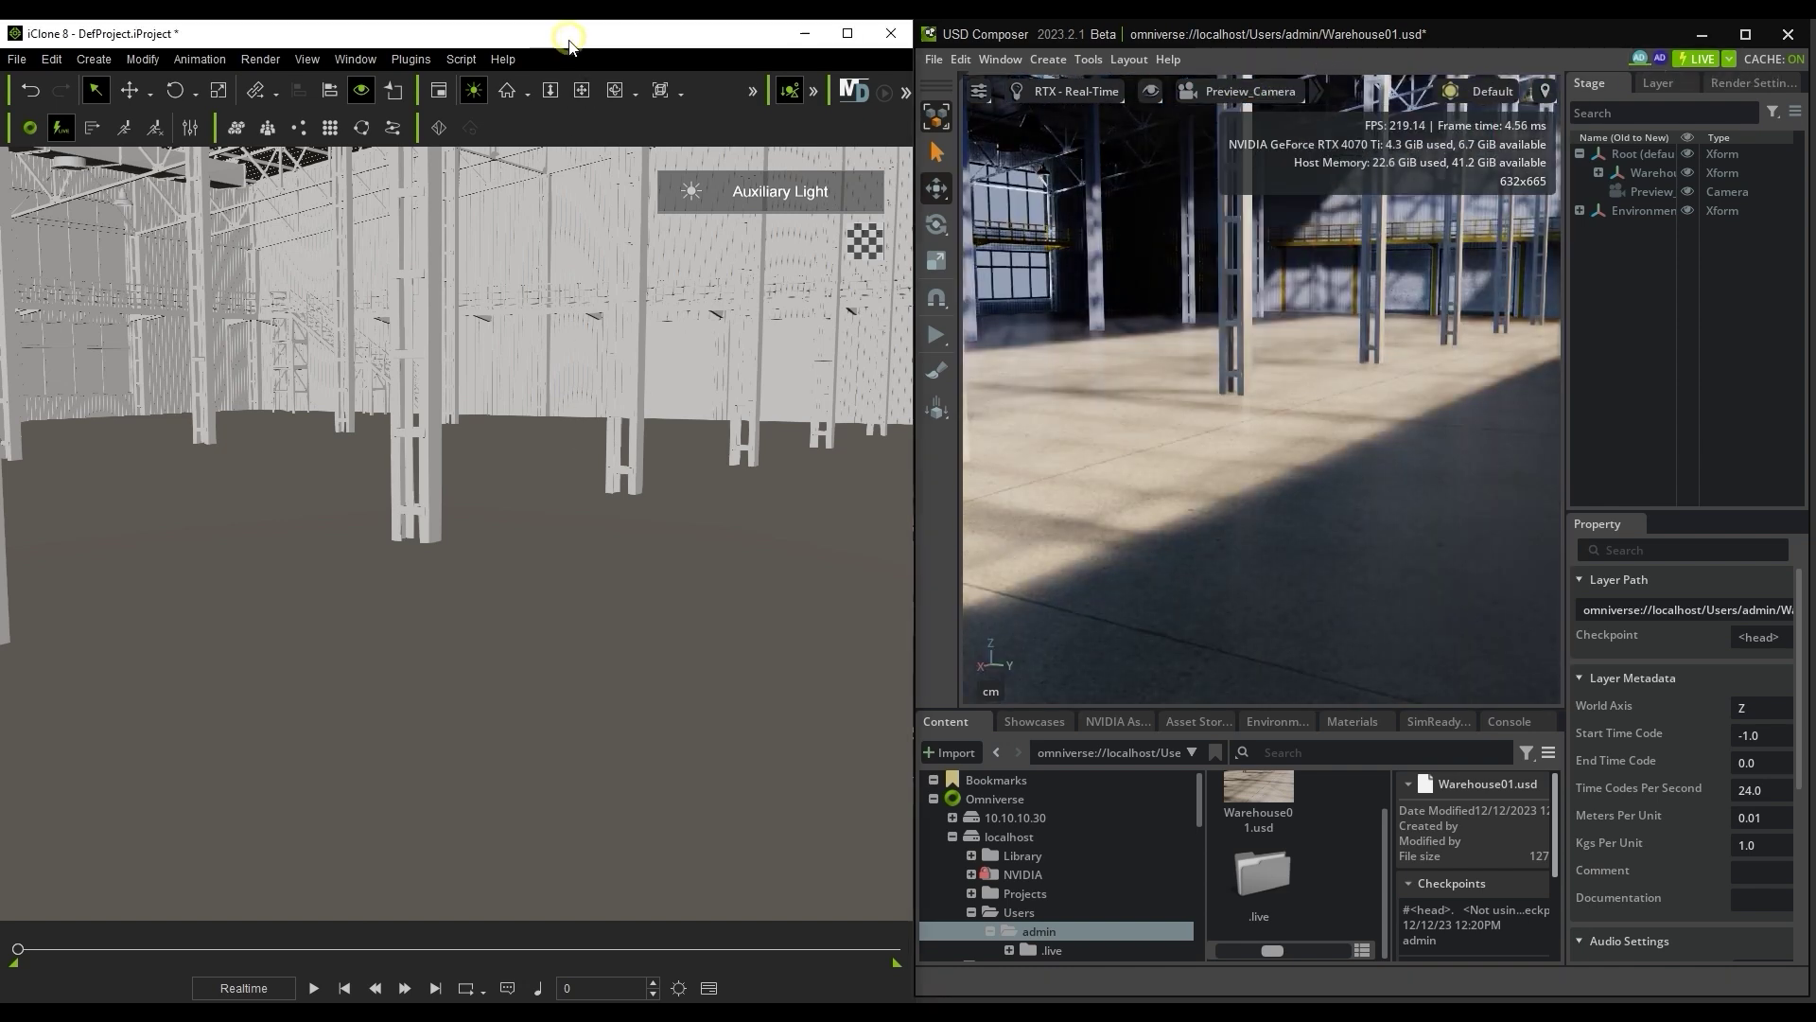
pyautogui.moveTo(538, 478); pyautogui.dragTo(573, 513)
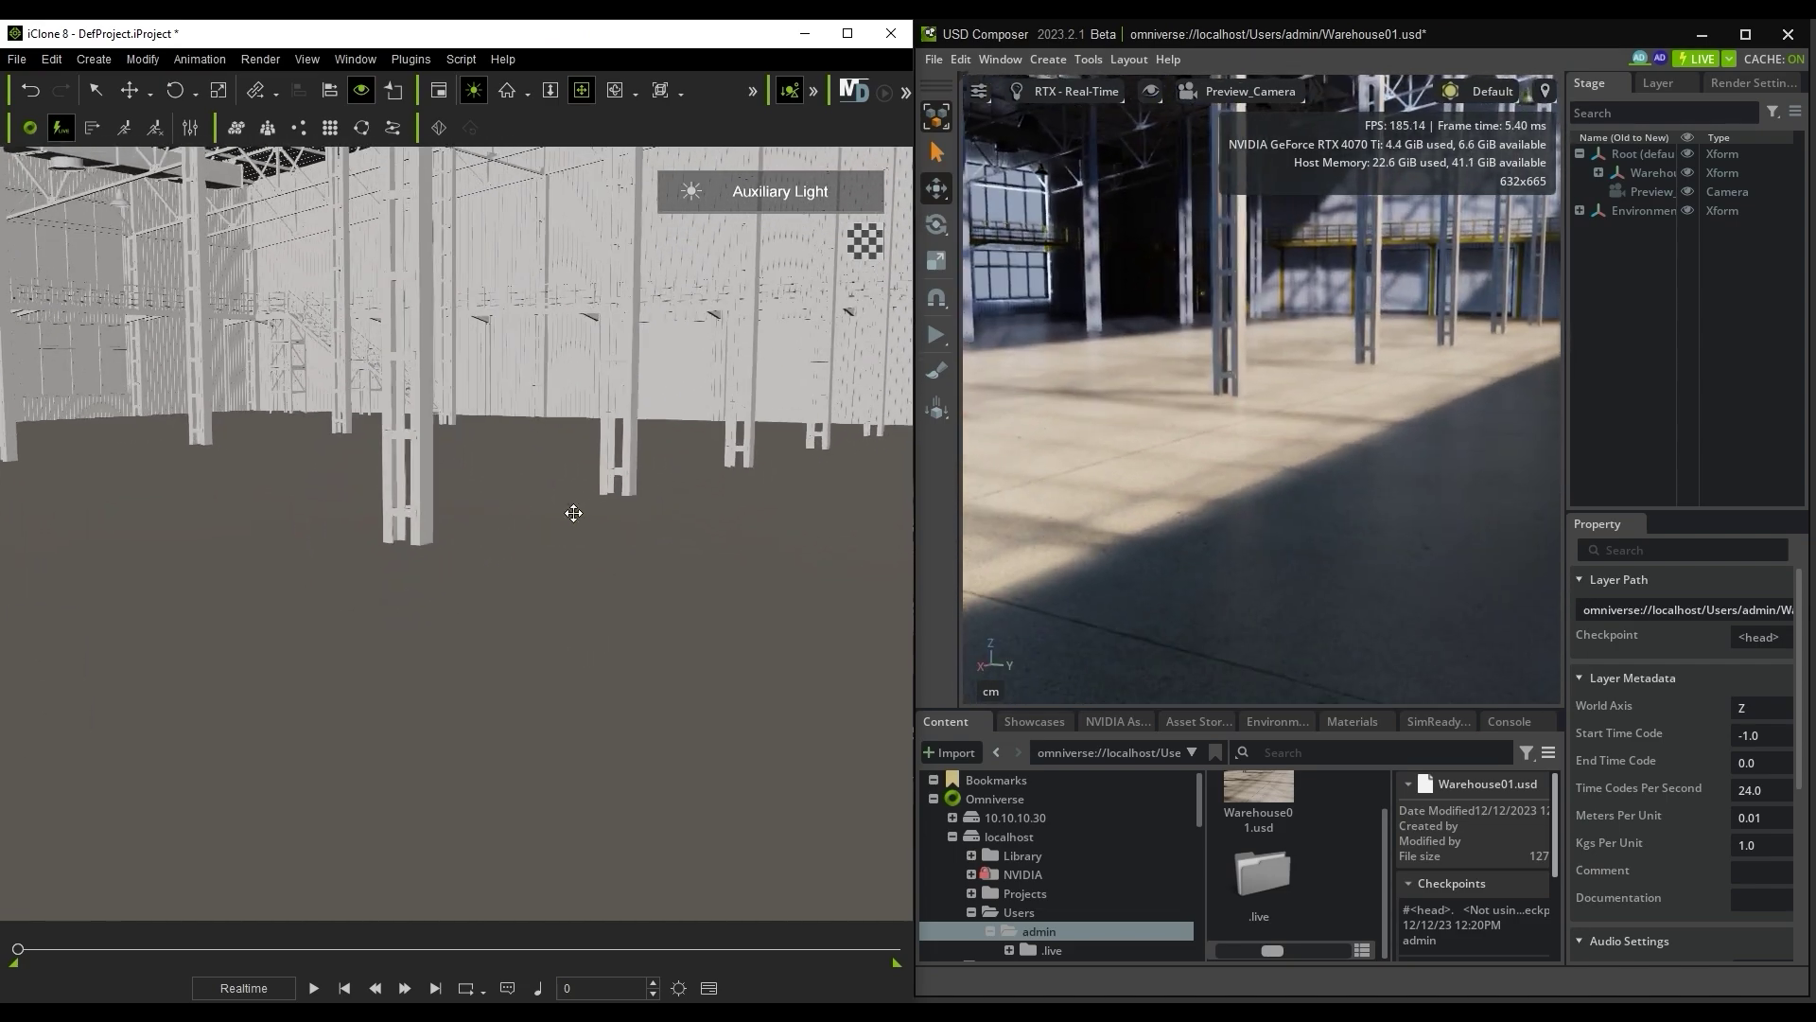
pyautogui.moveTo(573, 513); pyautogui.dragTo(466, 504, button='right')
pyautogui.moveTo(463, 501); pyautogui.dragTo(506, 578)
# Step: In Scene Manager, hide all Warehouse01 meshes from SM_YellowPaint_A1 to SM_Gate_C1
pyautogui.press('q')
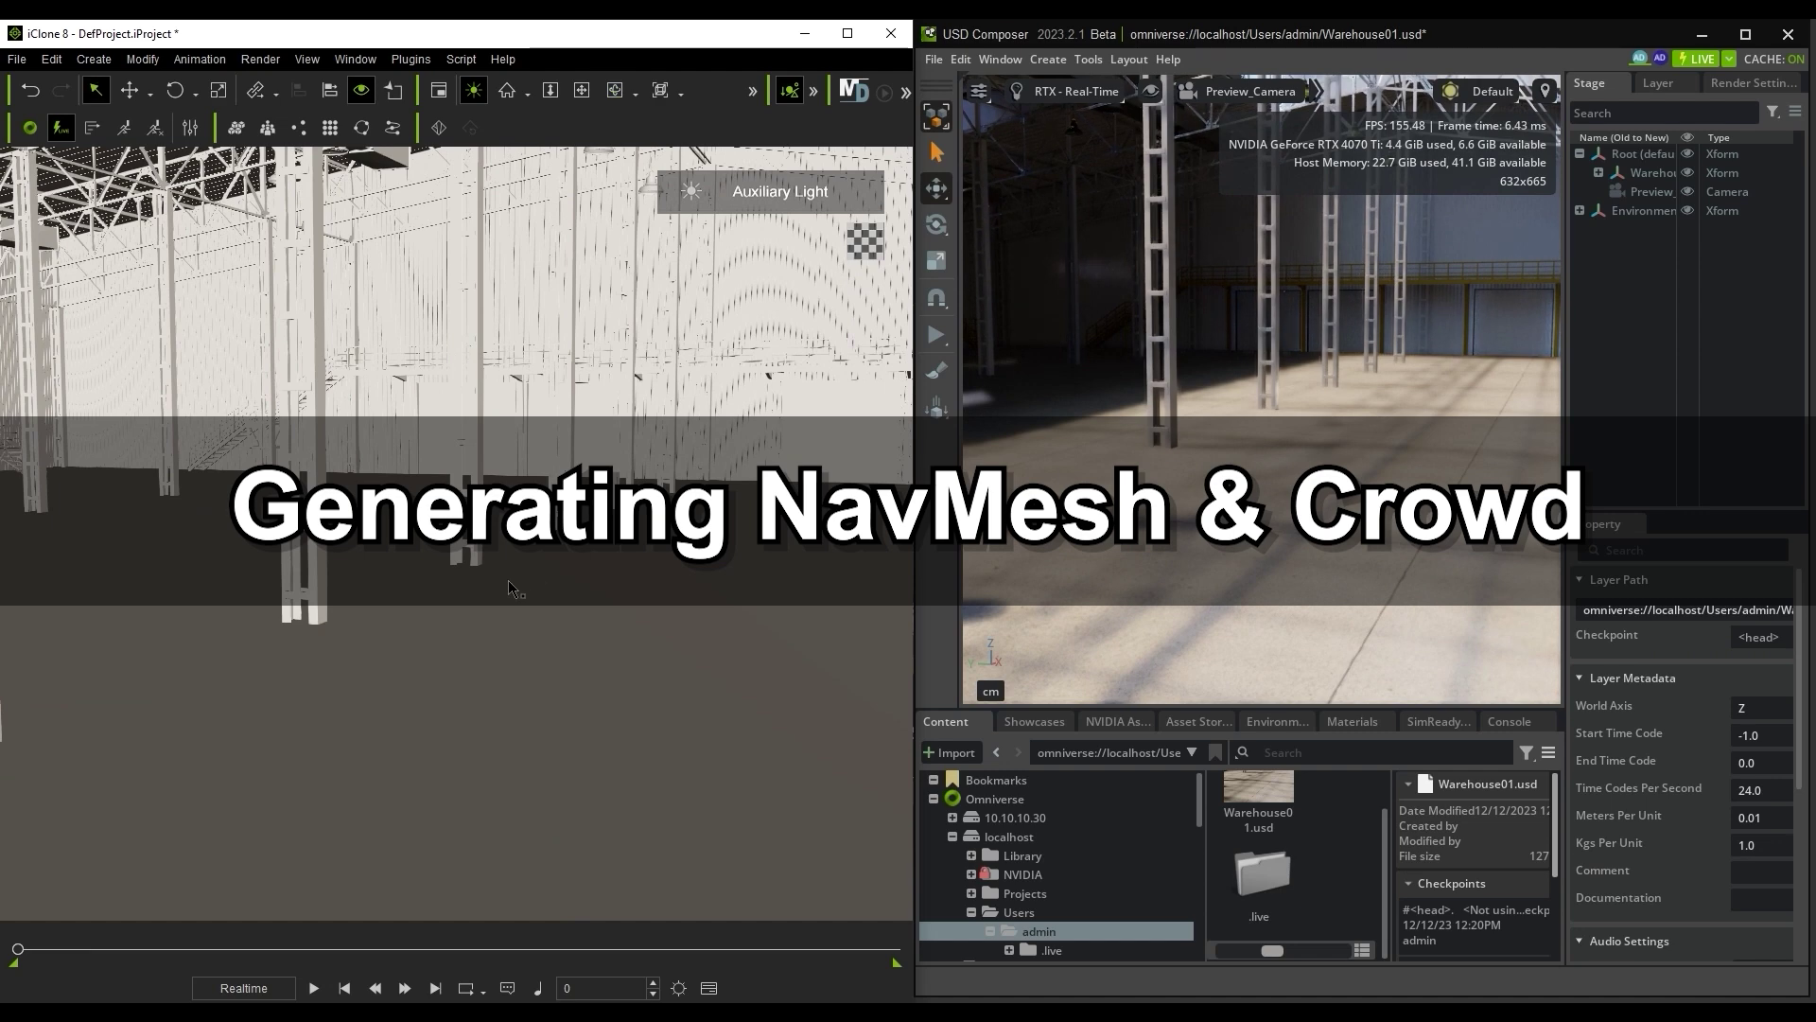
pyautogui.click(355, 59)
pyautogui.click(397, 157)
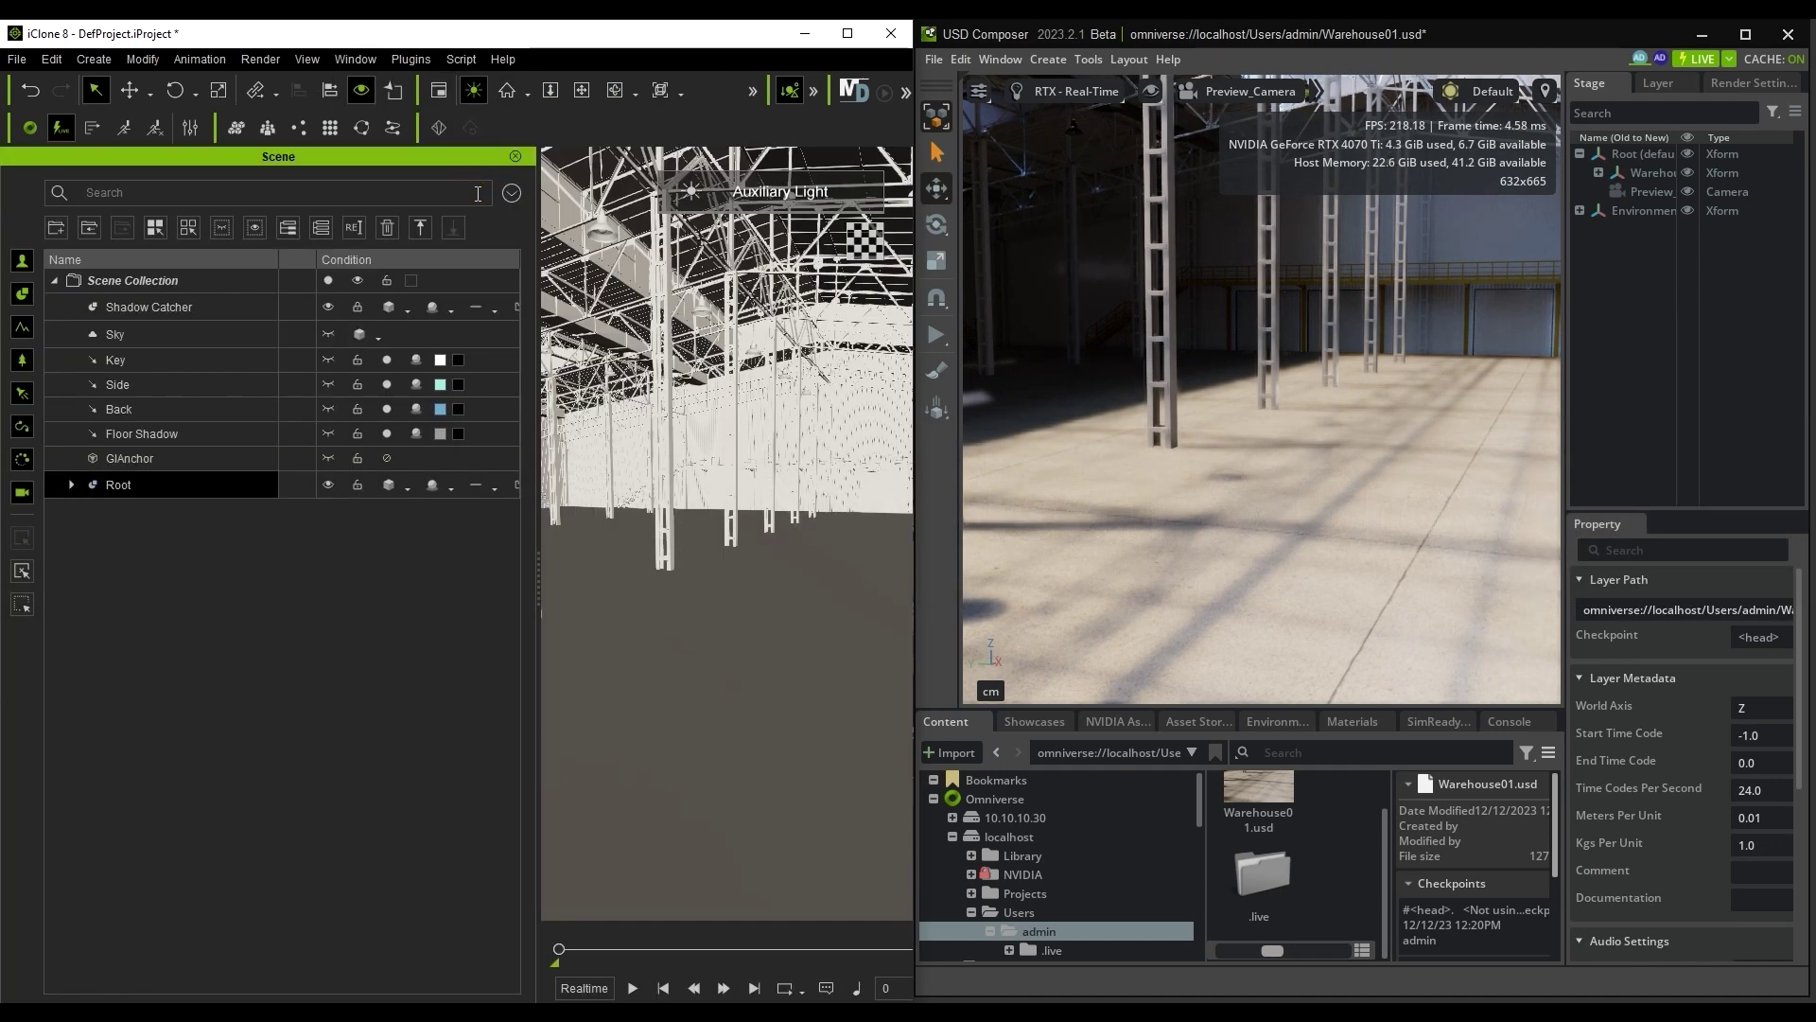
pyautogui.click(71, 485)
pyautogui.click(91, 512)
pyautogui.click(241, 539)
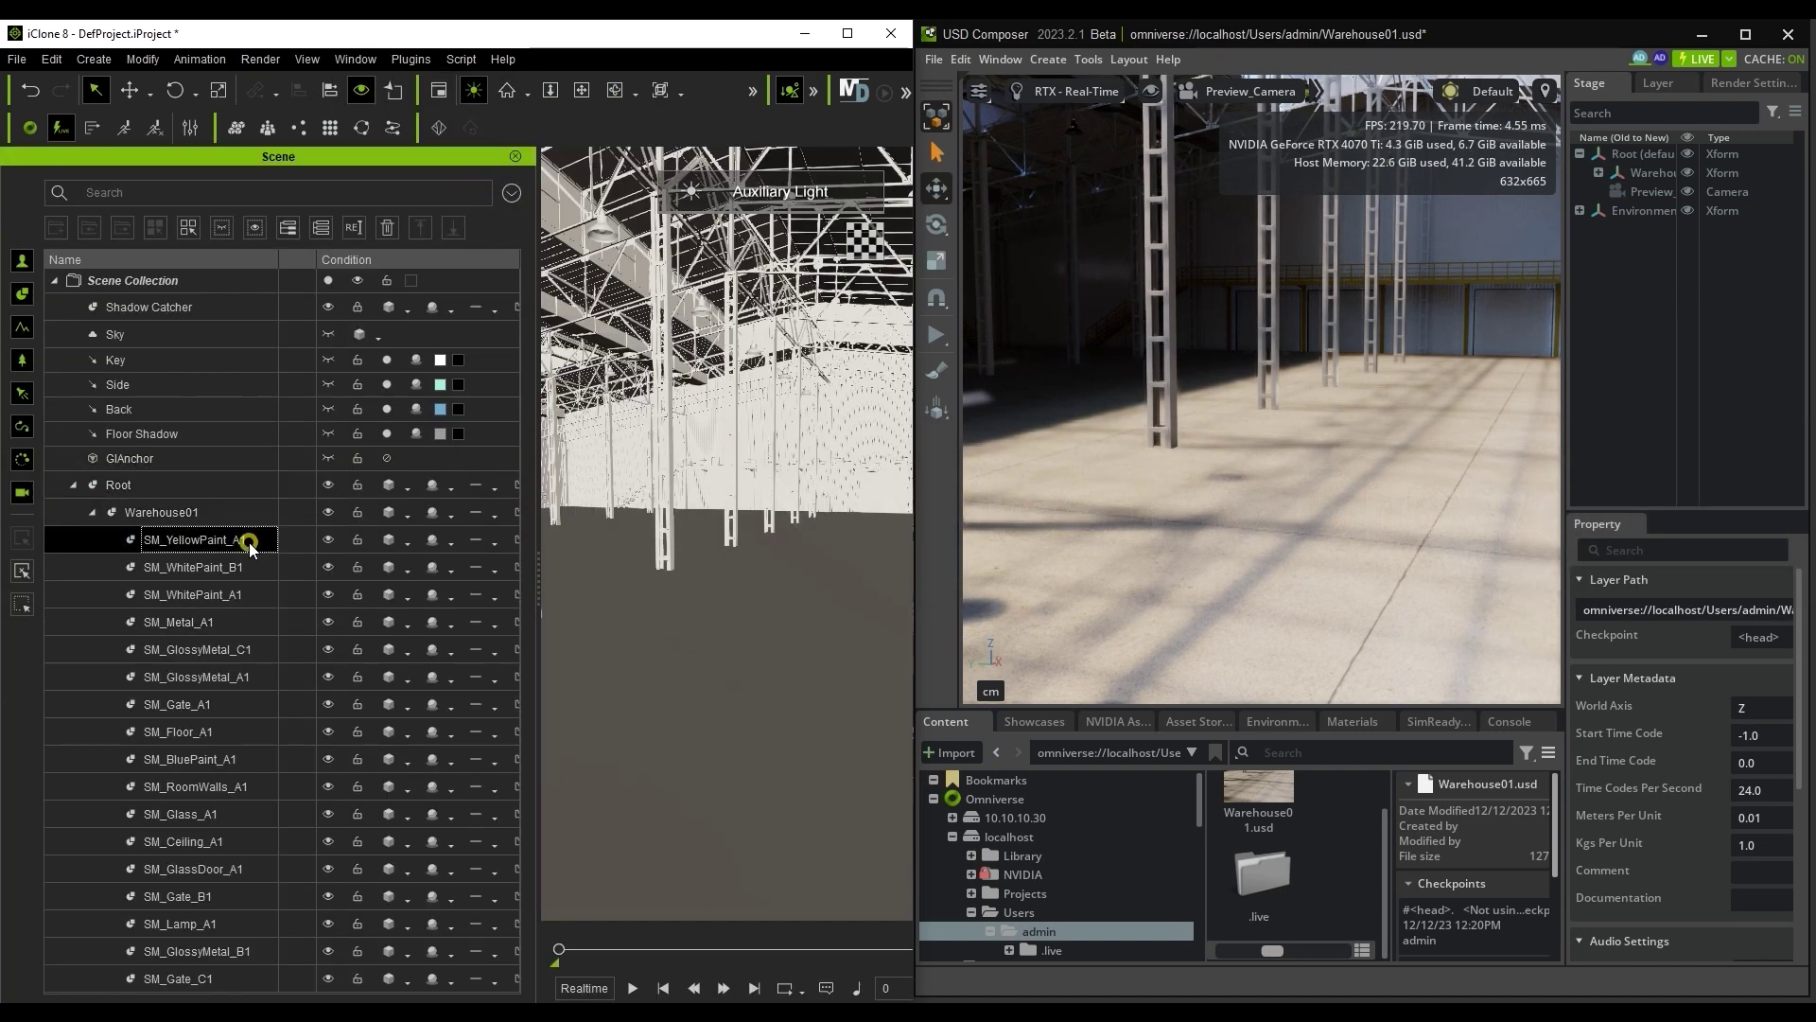
pyautogui.keyDown('shift'); pyautogui.click(237, 984); pyautogui.keyUp('shift')
pyautogui.click(327, 539)
# Step: Unhide only the SM_WhitePaint_B1 trusses and SM_Floor_A1 floor, then inspect them
pyautogui.click(235, 618)
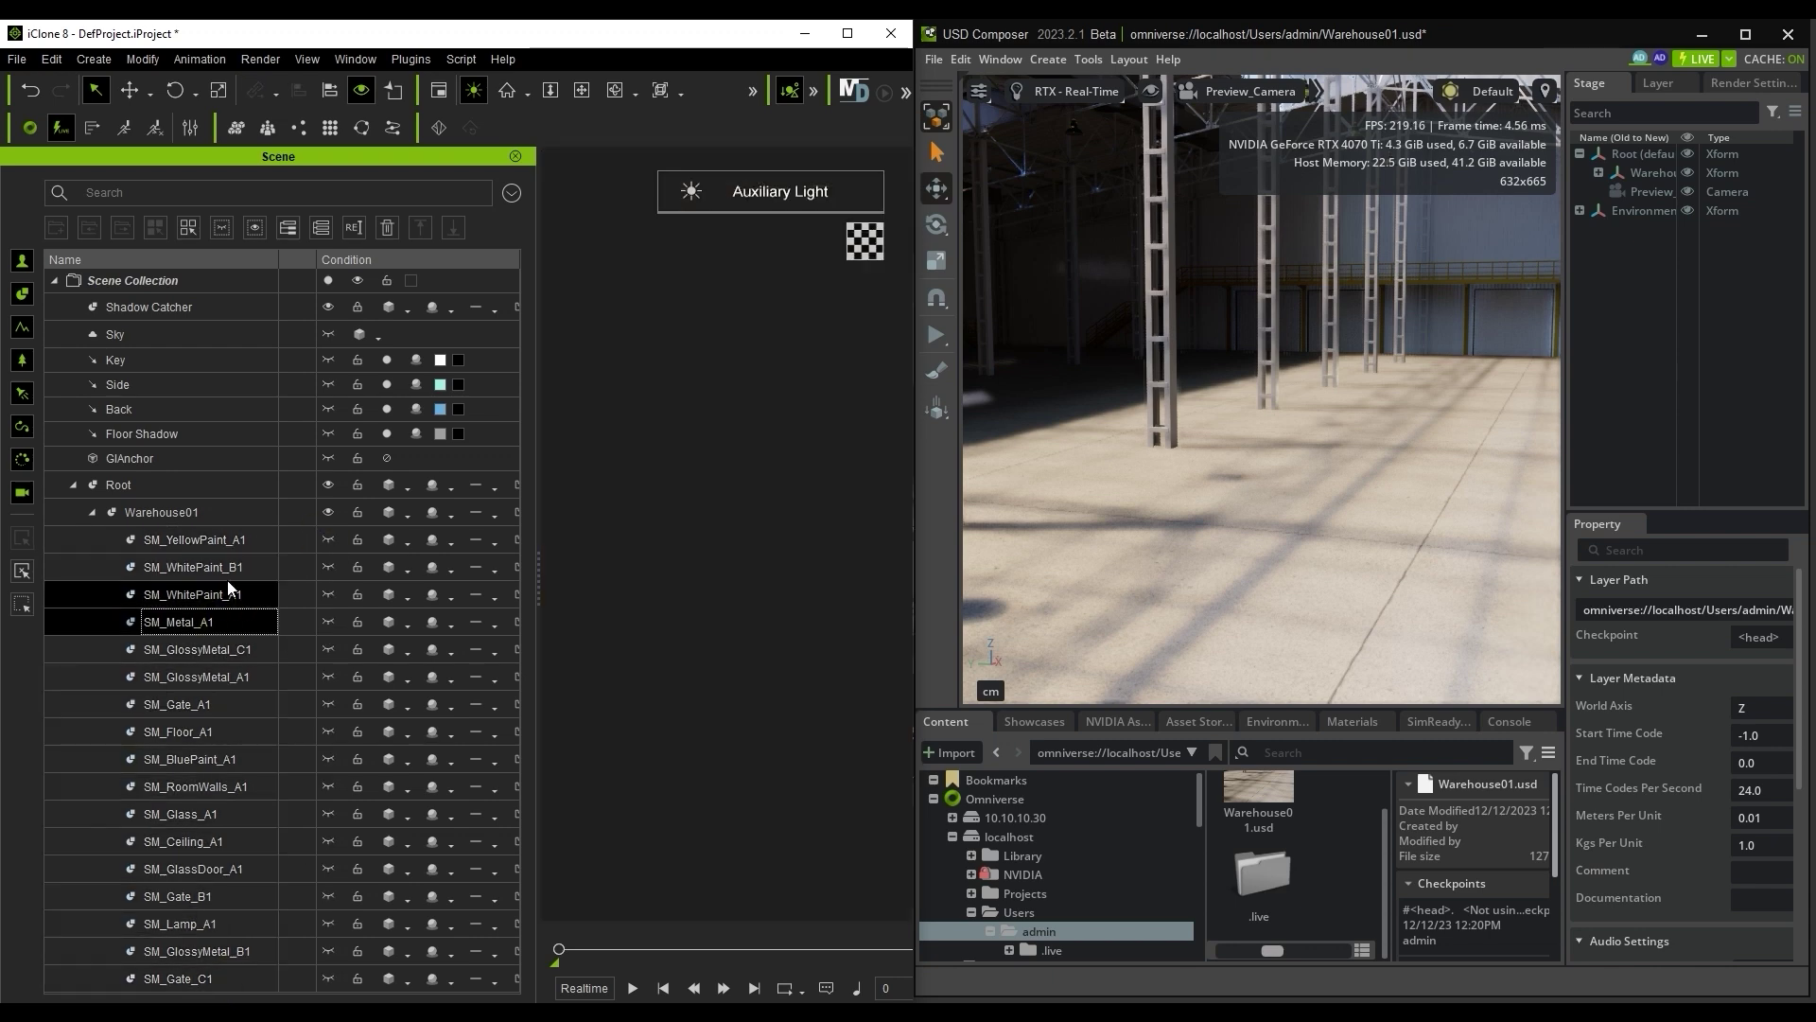
pyautogui.click(327, 594)
pyautogui.click(327, 595)
pyautogui.click(328, 567)
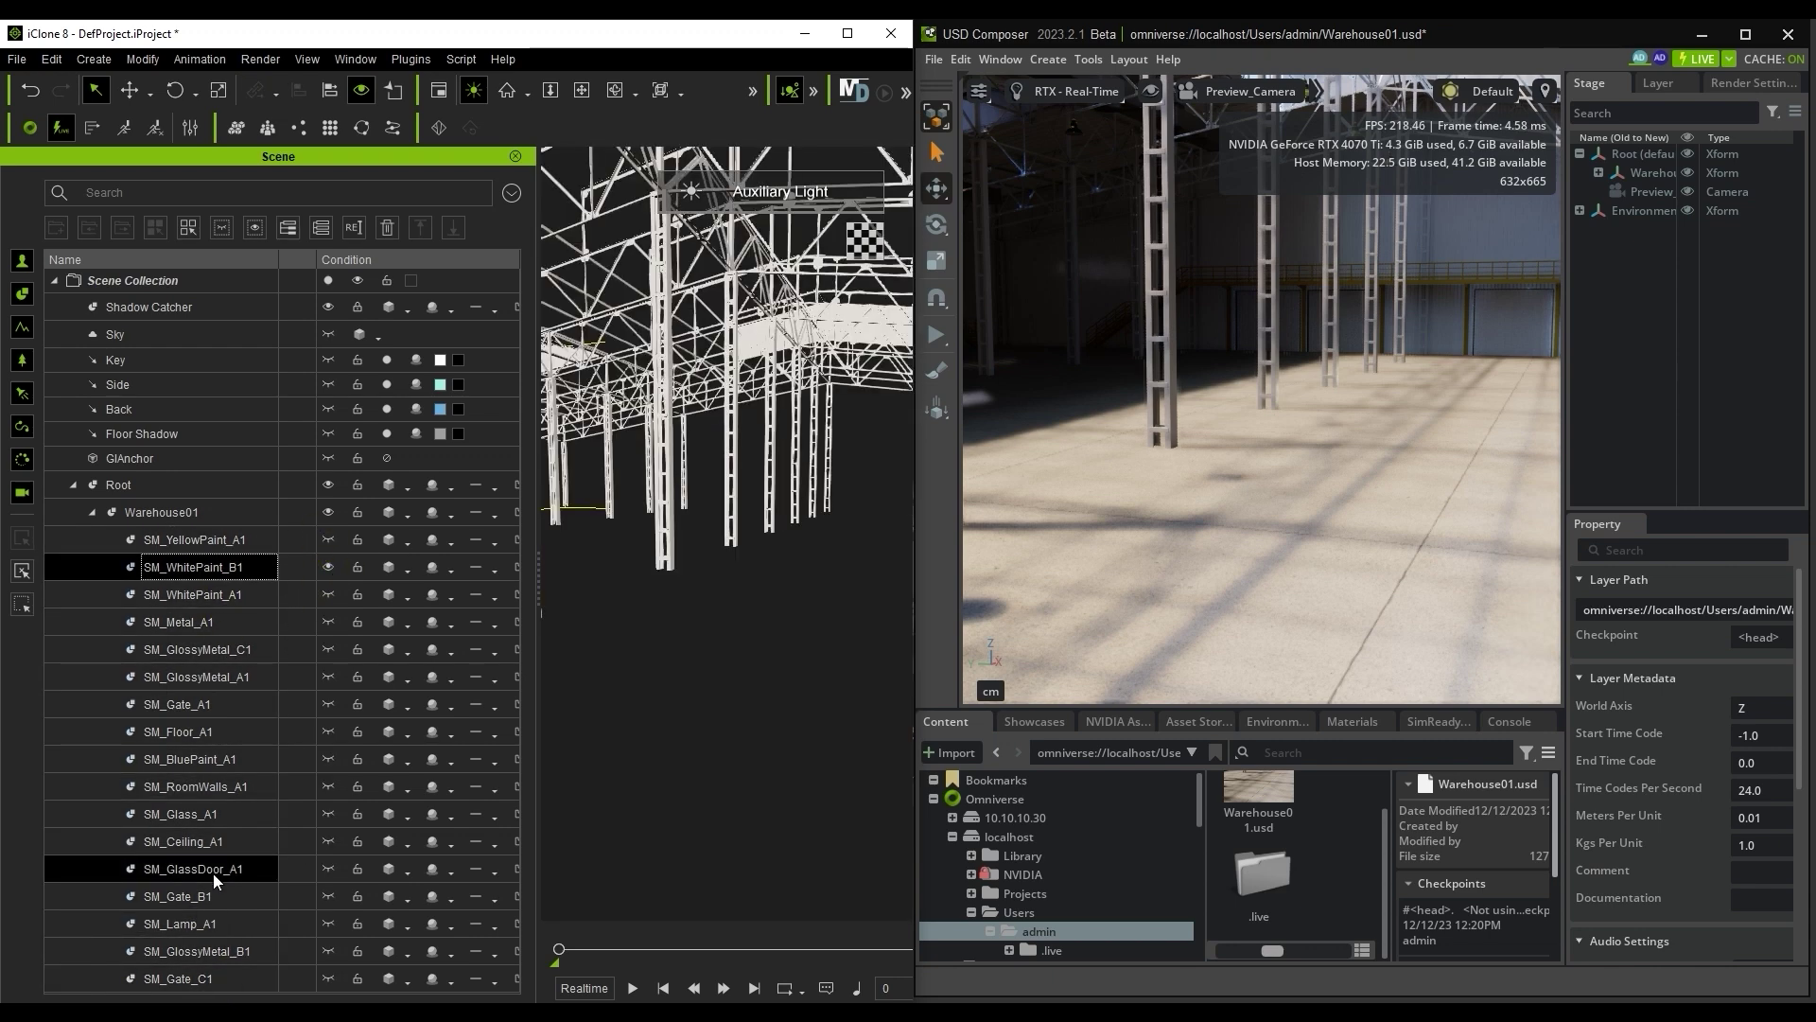
pyautogui.click(326, 731)
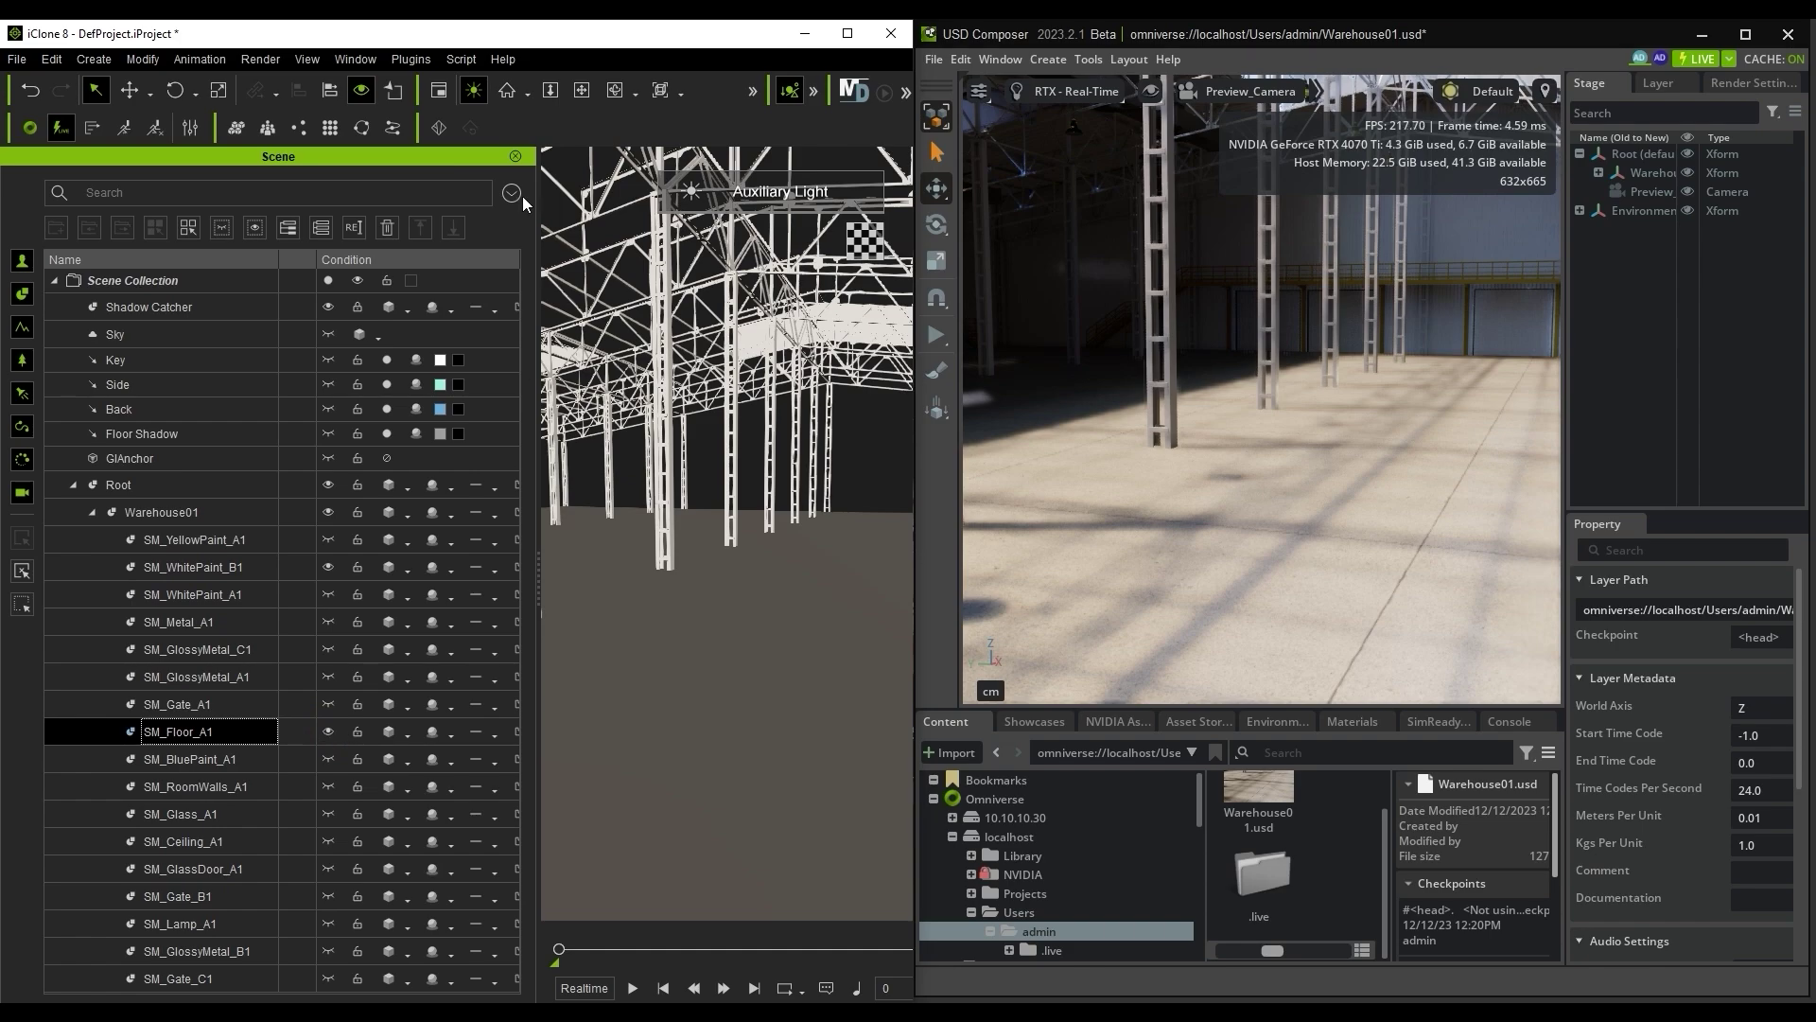
pyautogui.click(515, 156)
pyautogui.moveTo(693, 427); pyautogui.dragTo(754, 594, button='right')
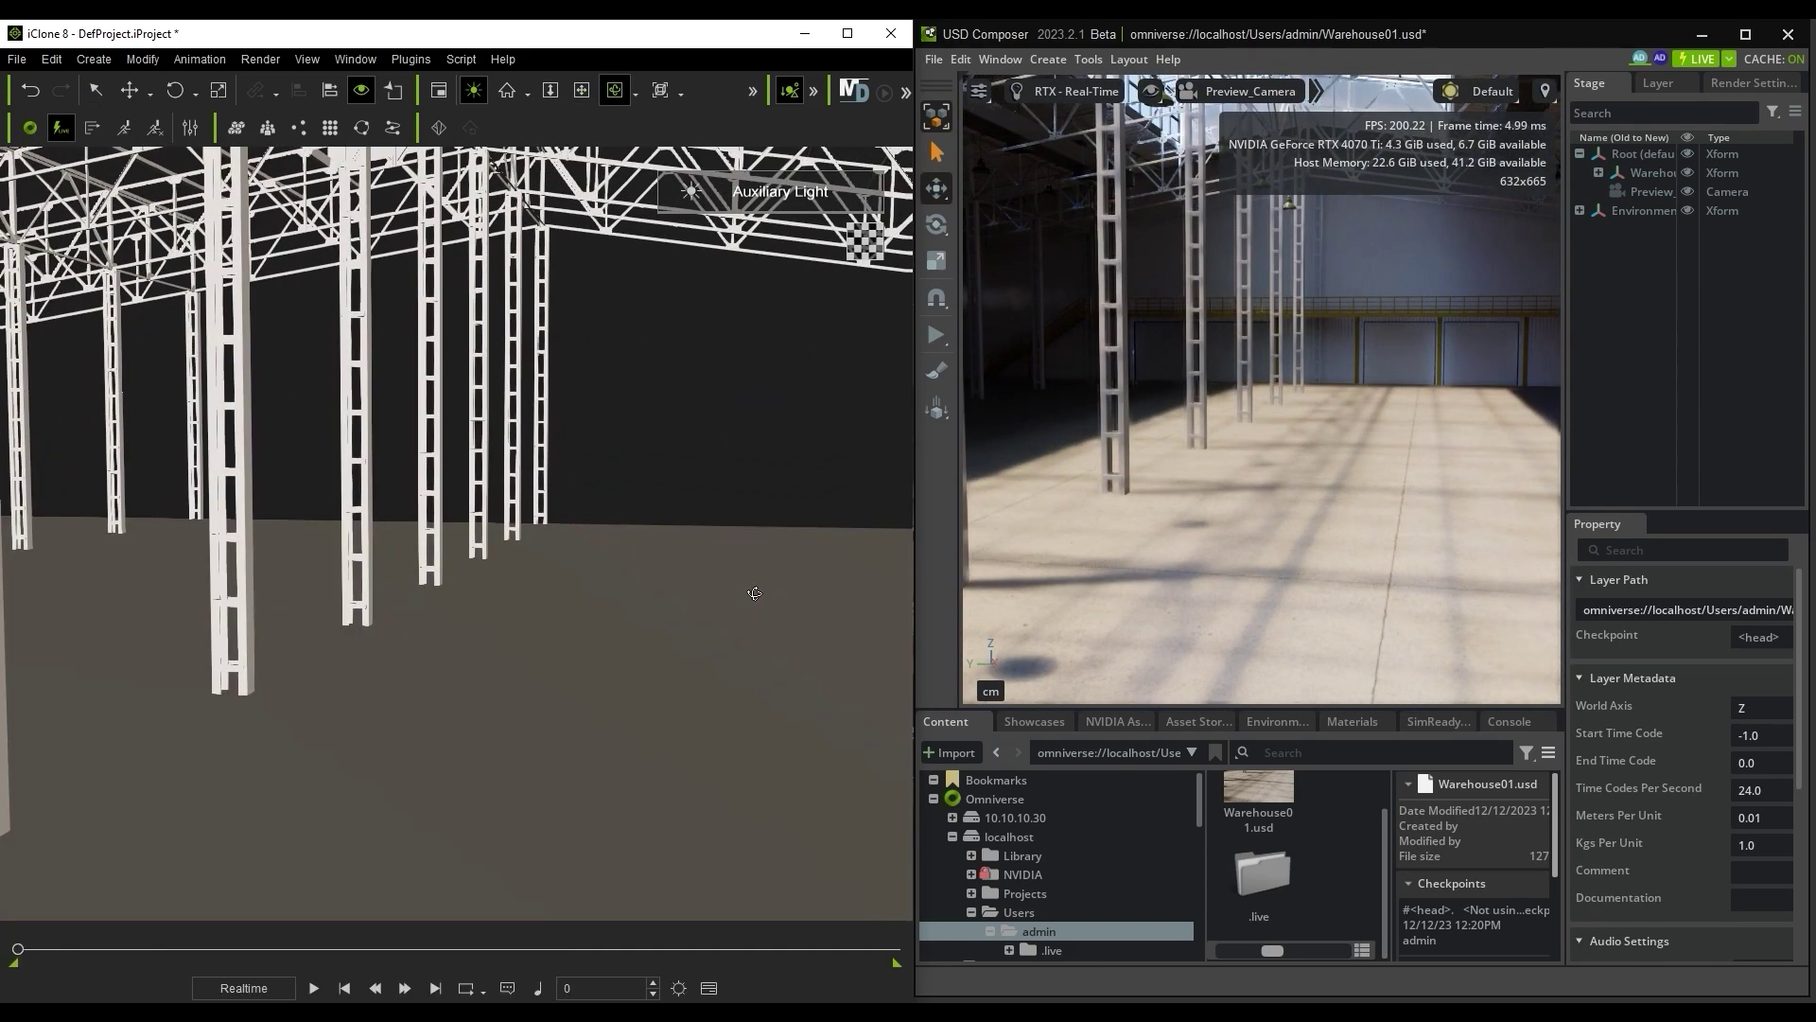
pyautogui.press('q')
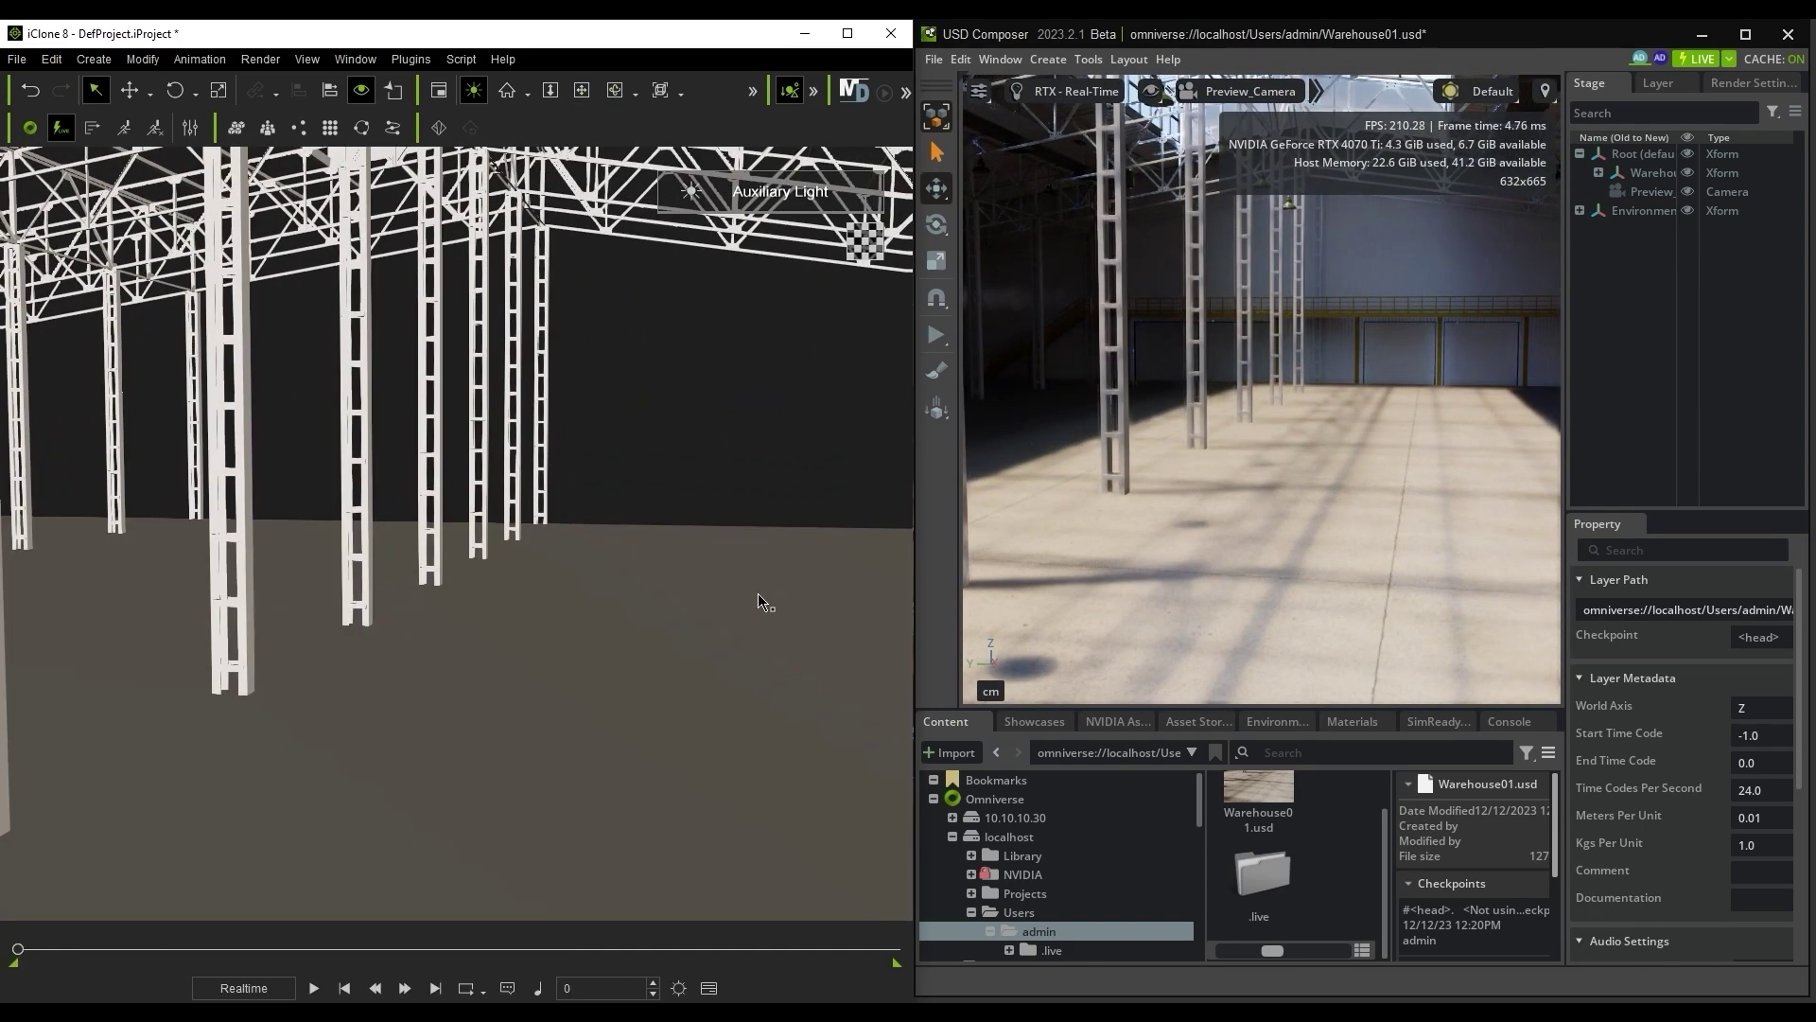
# Step: Generate an auto-rebuilding NavMesh over the warehouse floor with agent height 15 cm and step height 2 cm
pyautogui.click(438, 129)
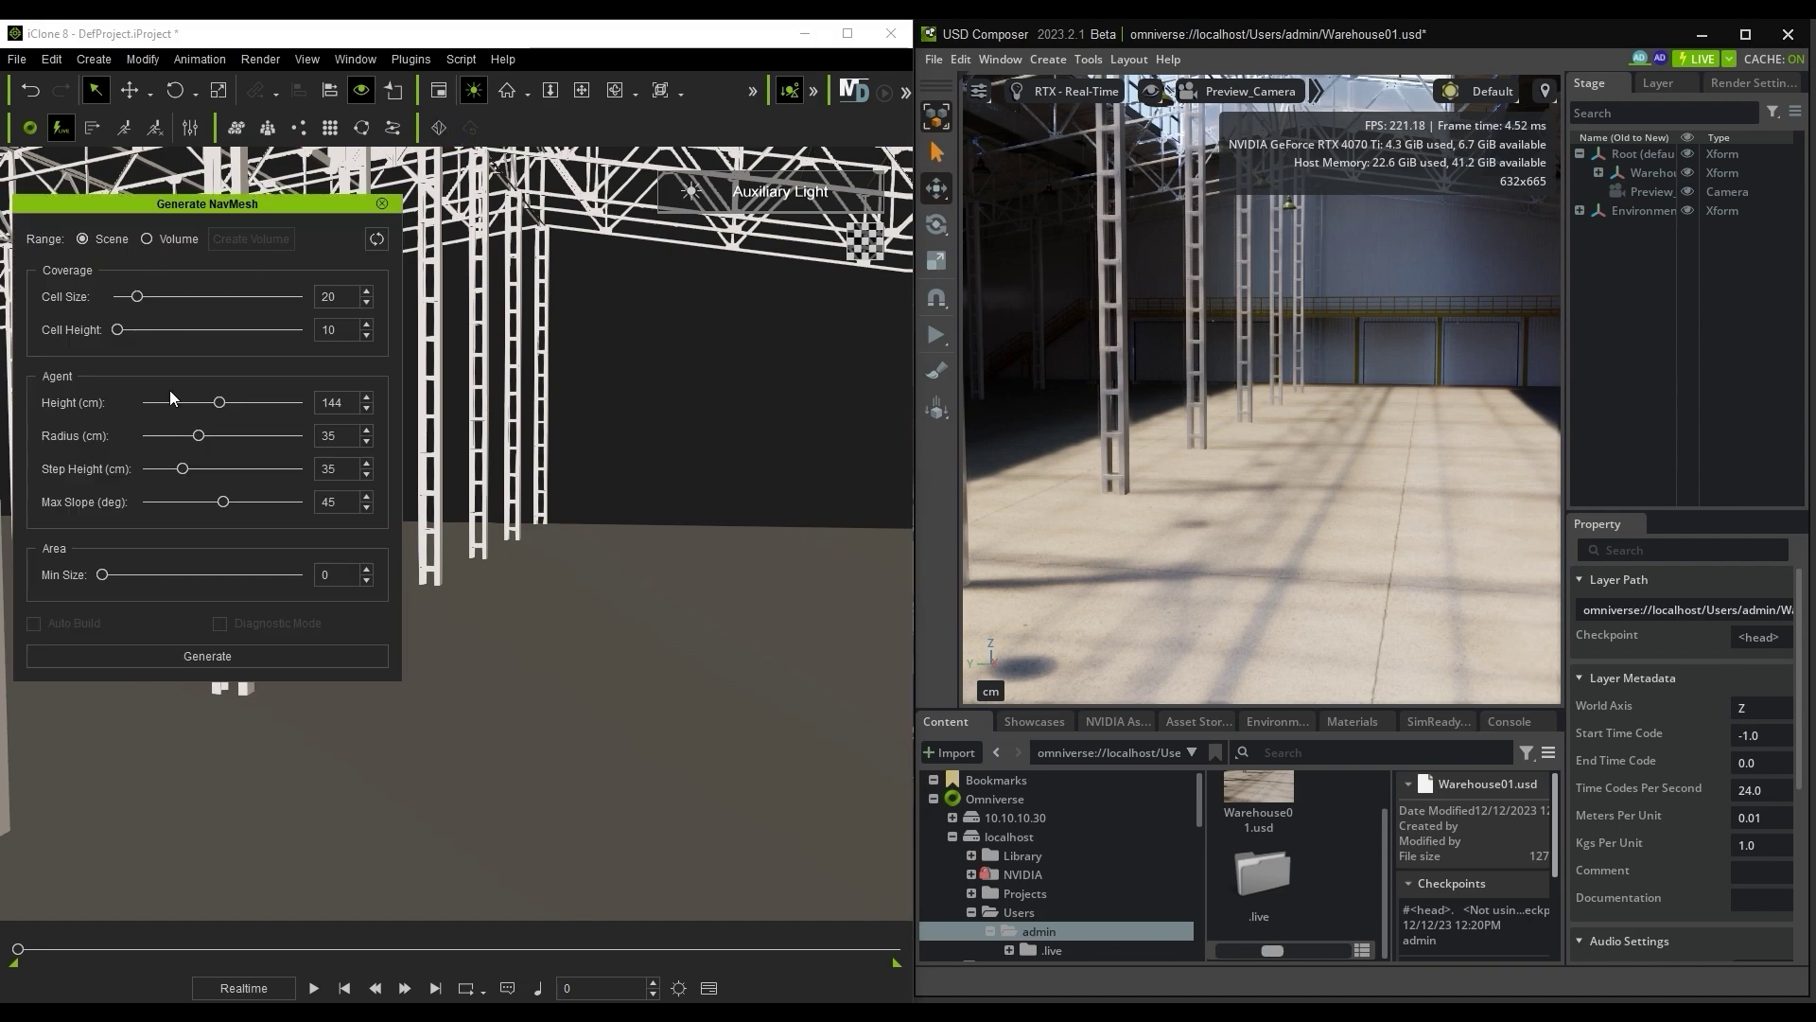
pyautogui.click(304, 654)
pyautogui.click(88, 625)
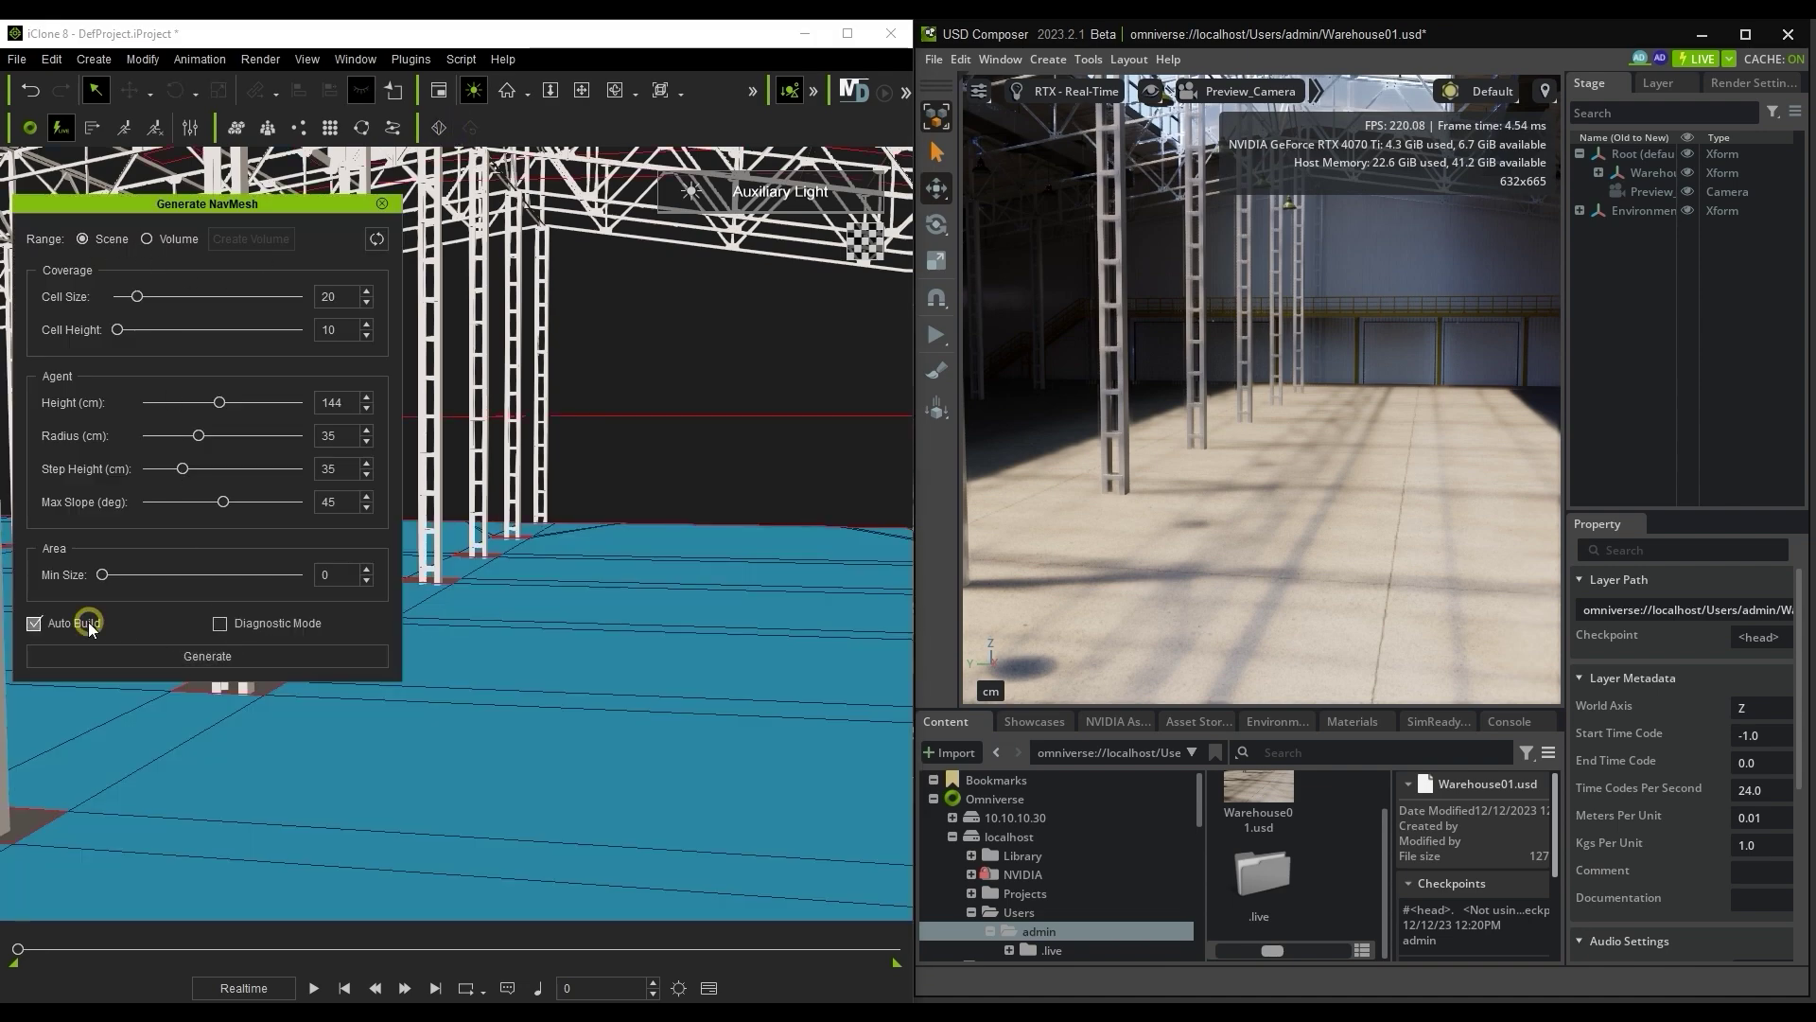
pyautogui.keyDown('alt'); pyautogui.moveTo(816, 549); pyautogui.dragTo(632, 566); pyautogui.keyUp('alt')
pyautogui.keyDown('alt'); pyautogui.moveTo(668, 579); pyautogui.dragTo(637, 478, button='right'); pyautogui.keyUp('alt')
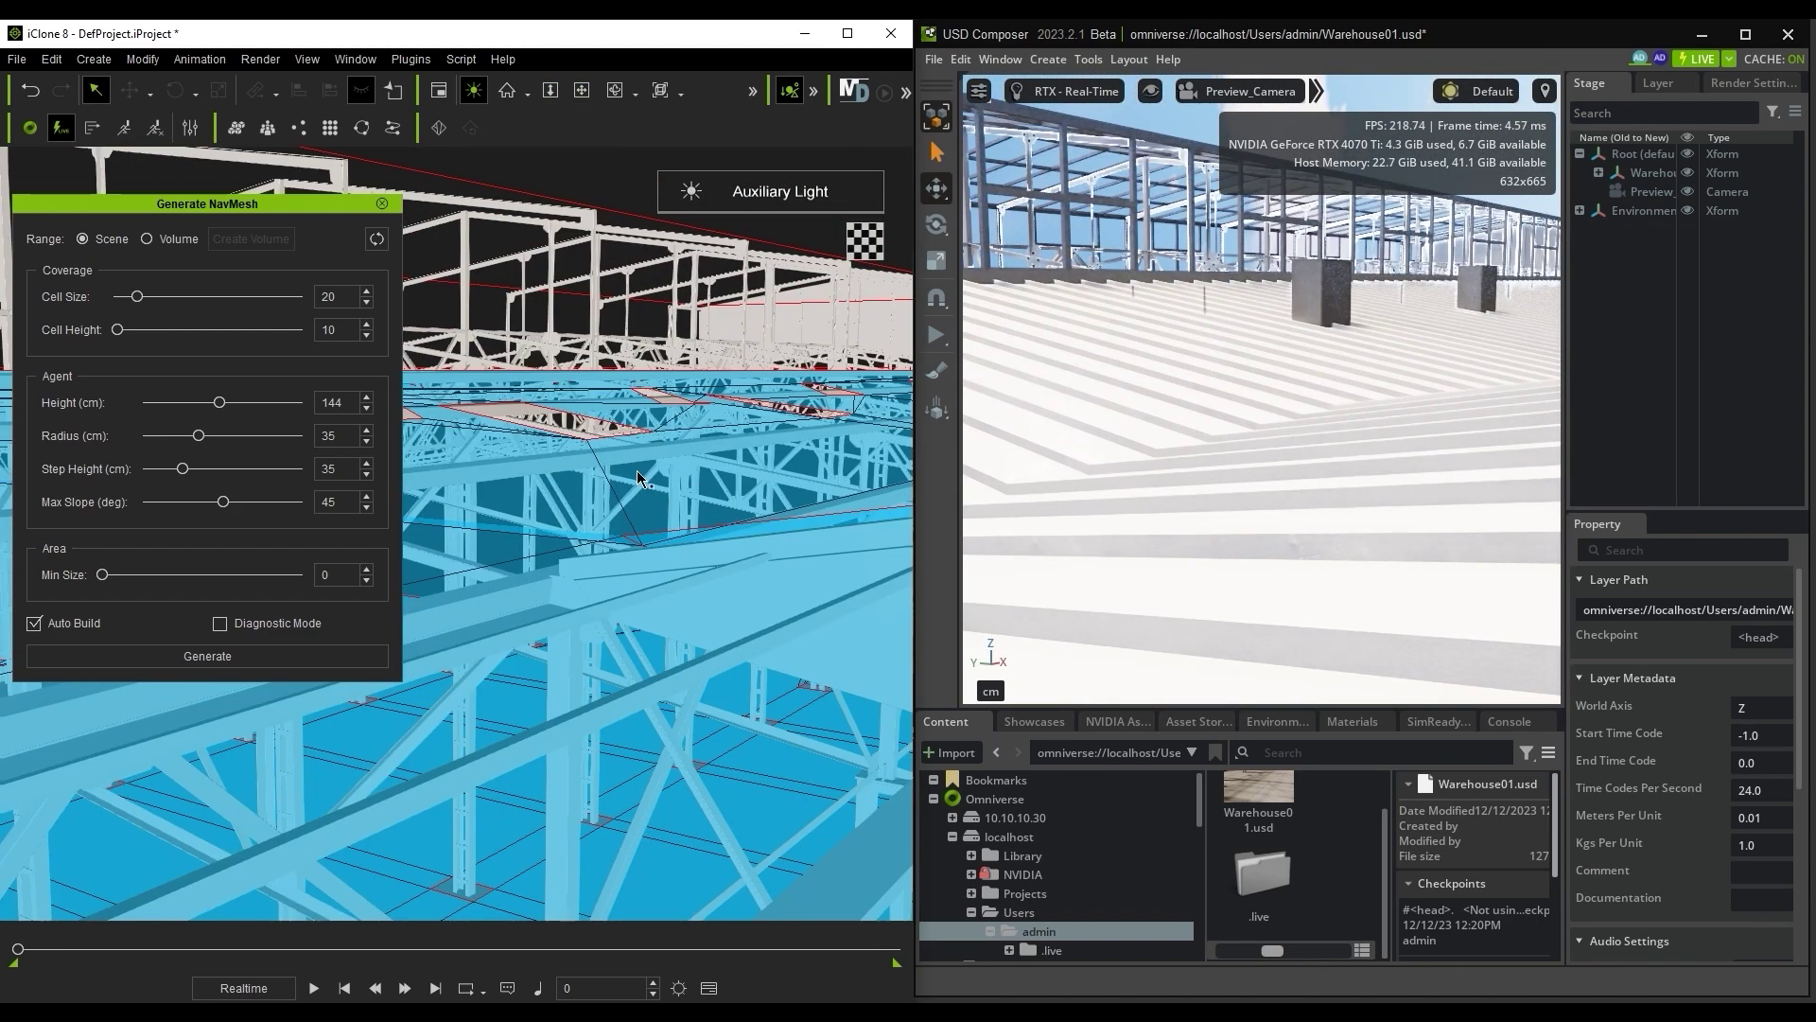
pyautogui.moveTo(180, 407); pyautogui.dragTo(148, 471)
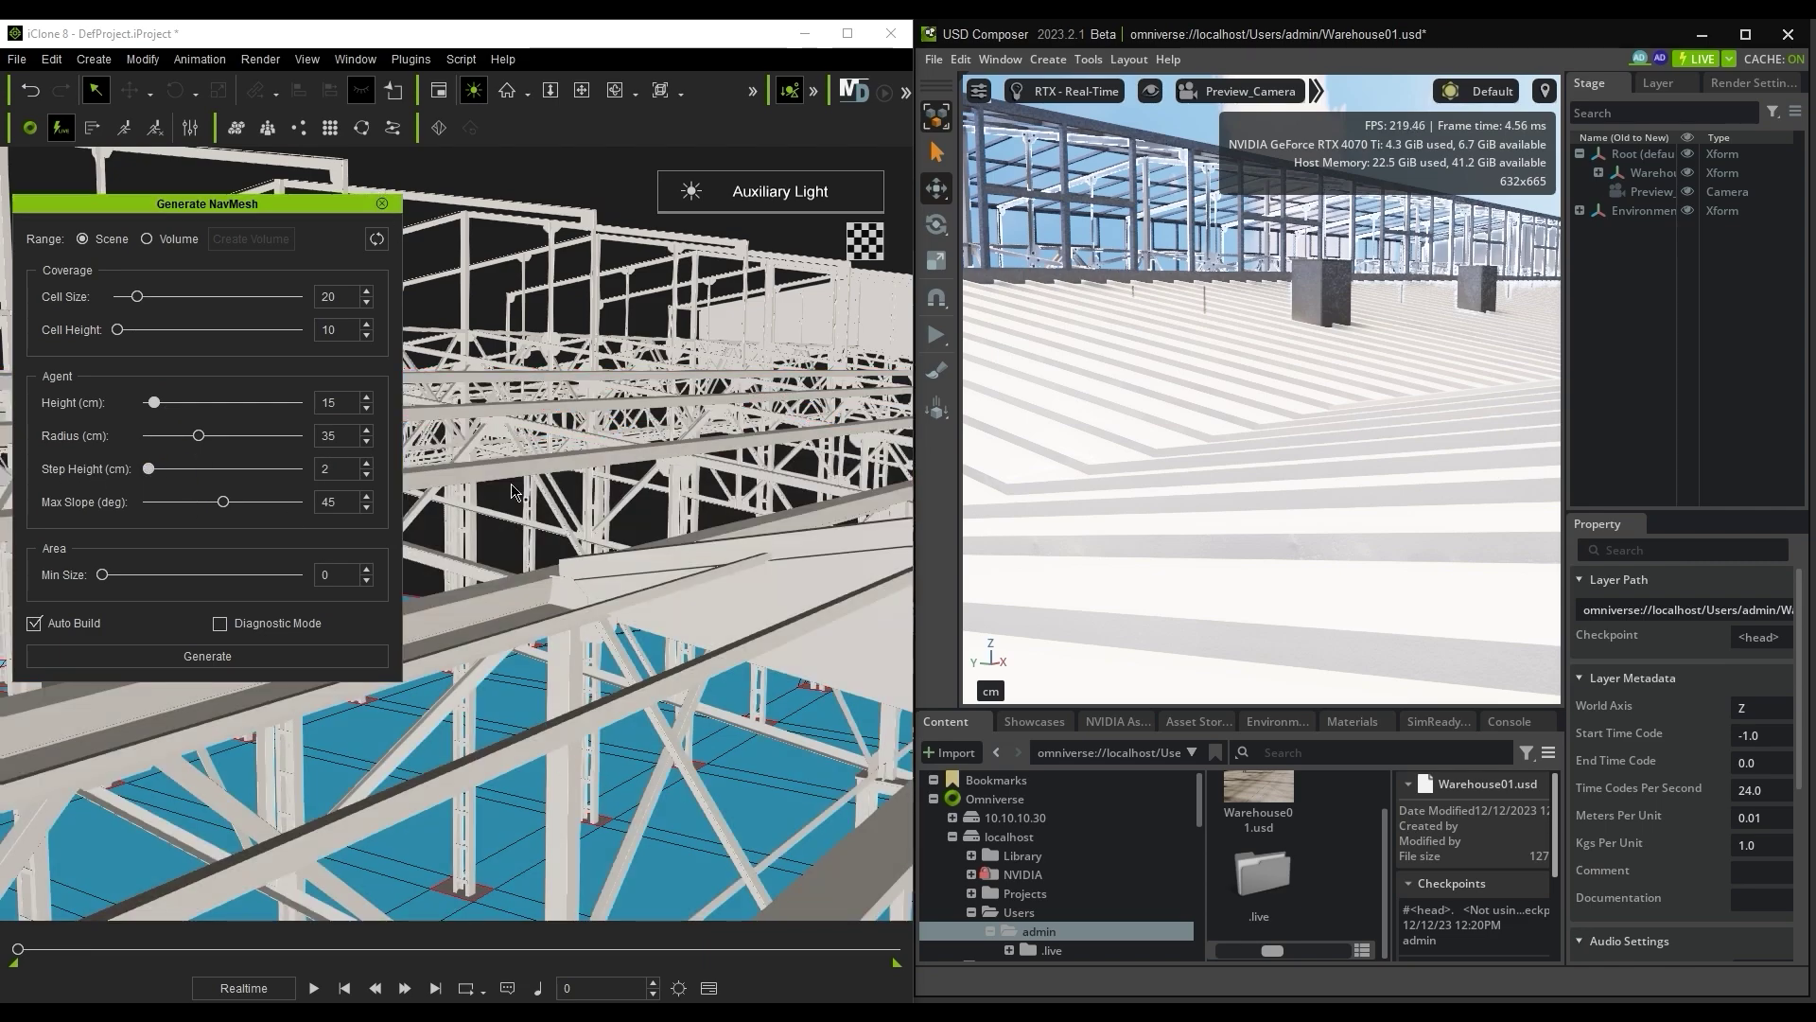
pyautogui.scroll(5, 520, 492)
pyautogui.keyDown('alt'); pyautogui.moveTo(555, 624); pyautogui.dragTo(620, 620, button='right'); pyautogui.keyUp('alt')
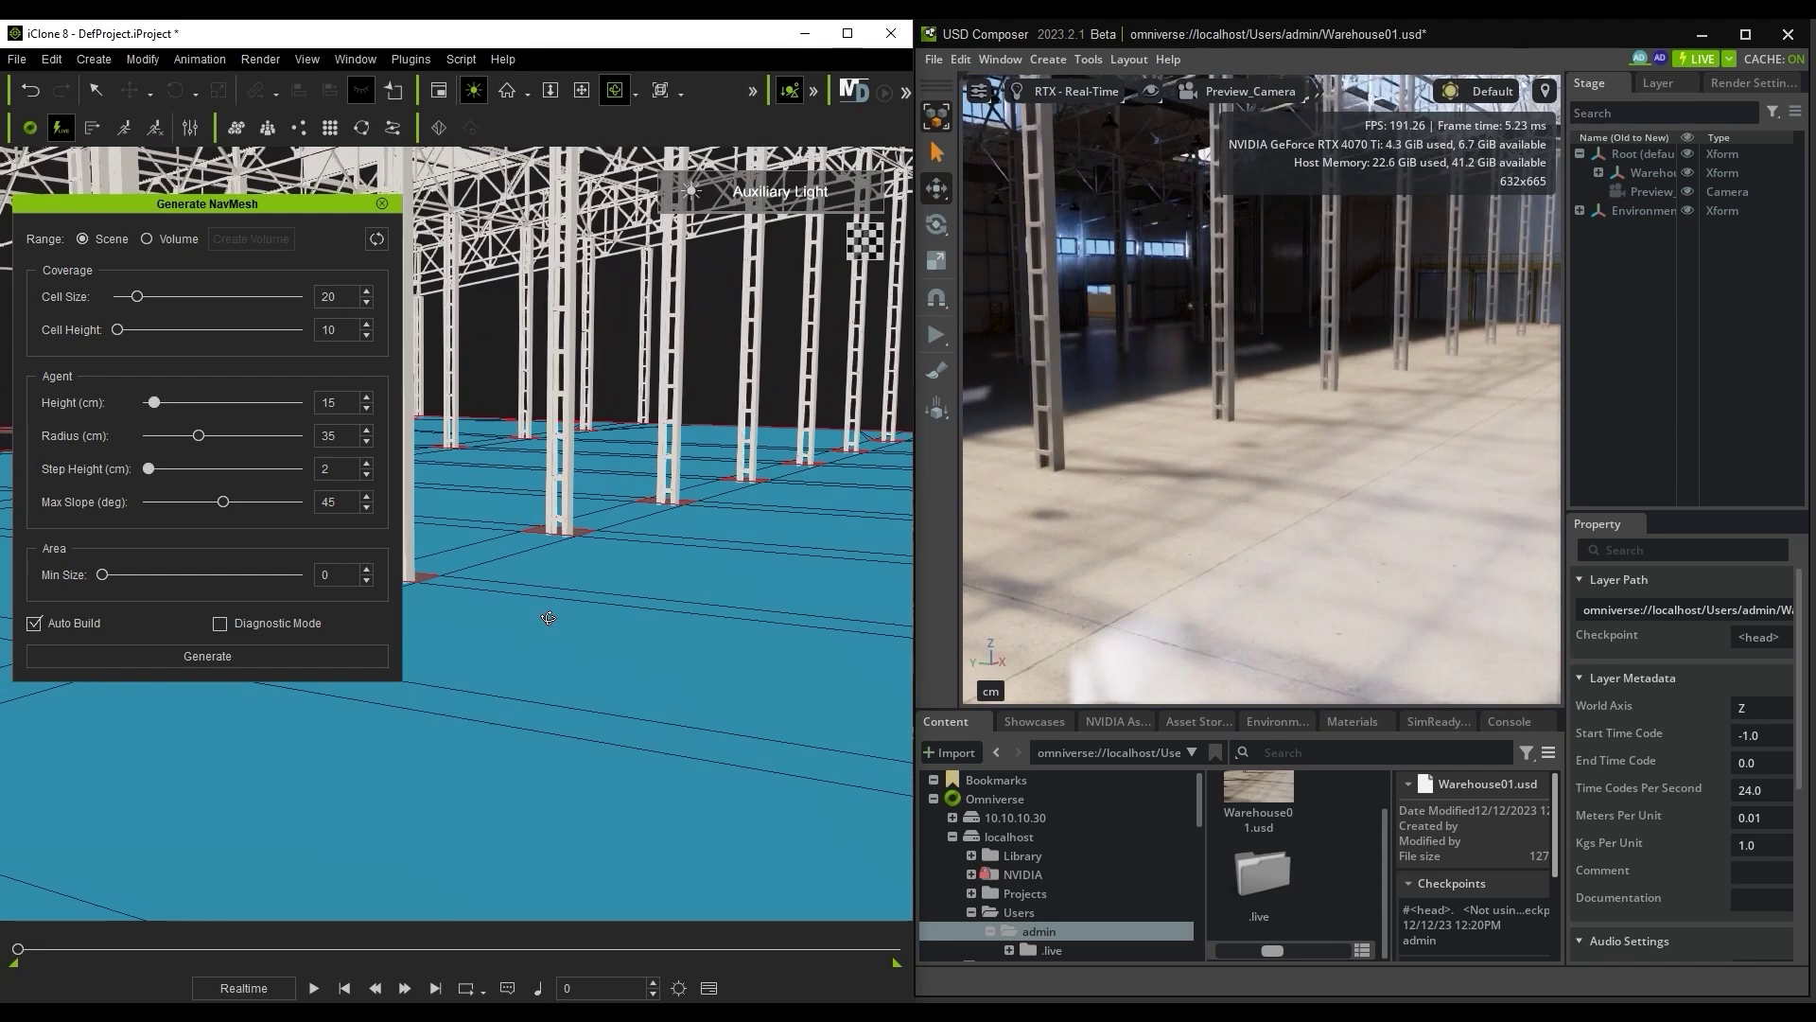
pyautogui.click(382, 203)
# Step: With the picked NavMesh floor as spawn region, generate 48 placement markers spaced 140 cm apart
pyautogui.press('q')
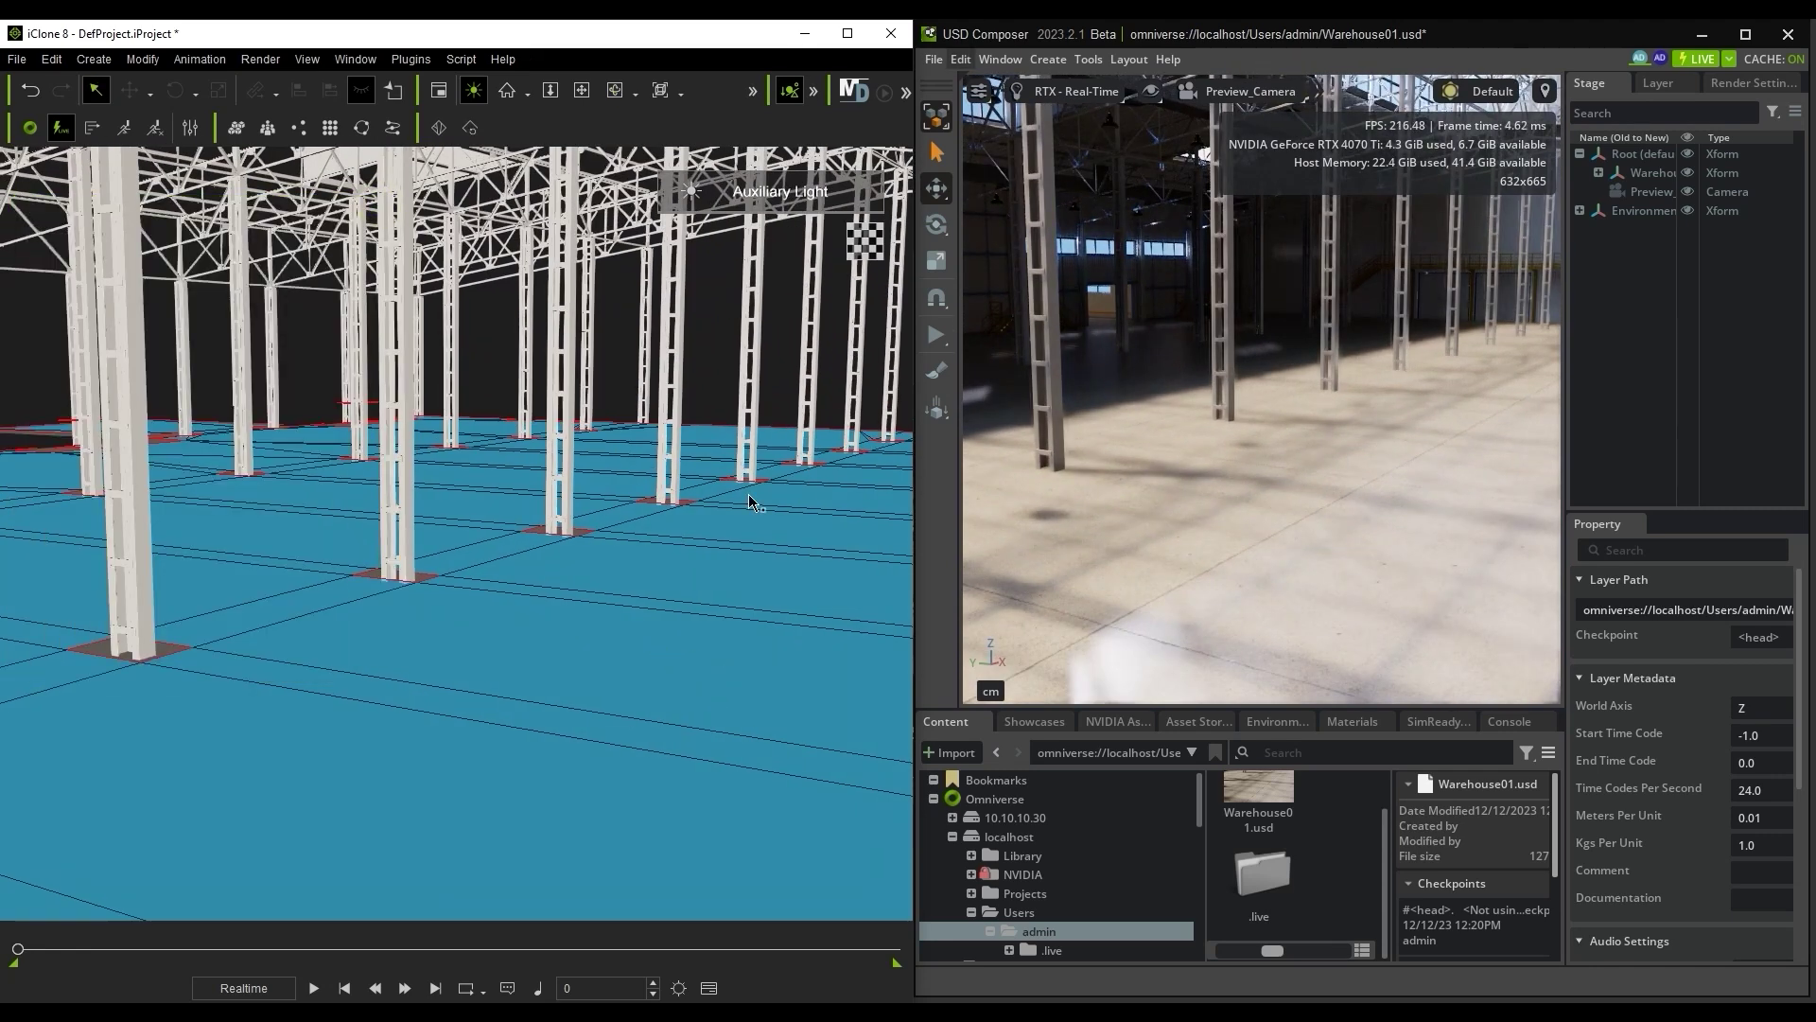
pyautogui.click(268, 133)
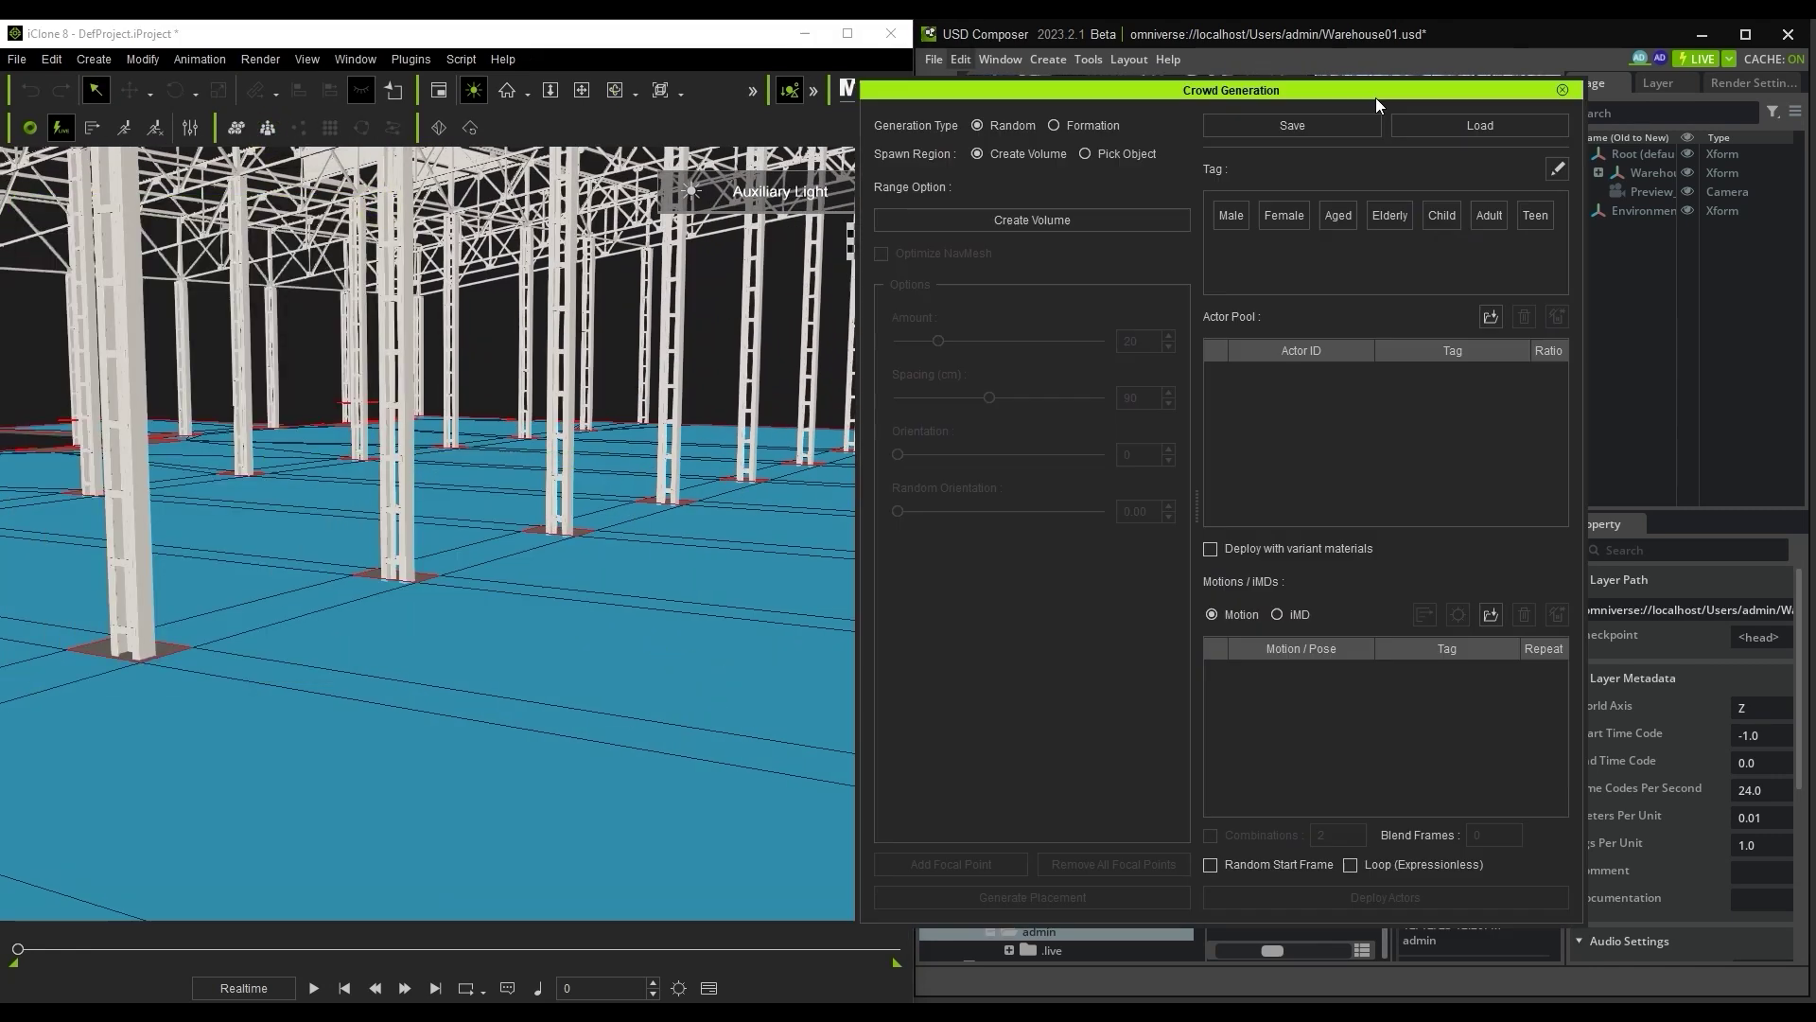
pyautogui.click(1120, 152)
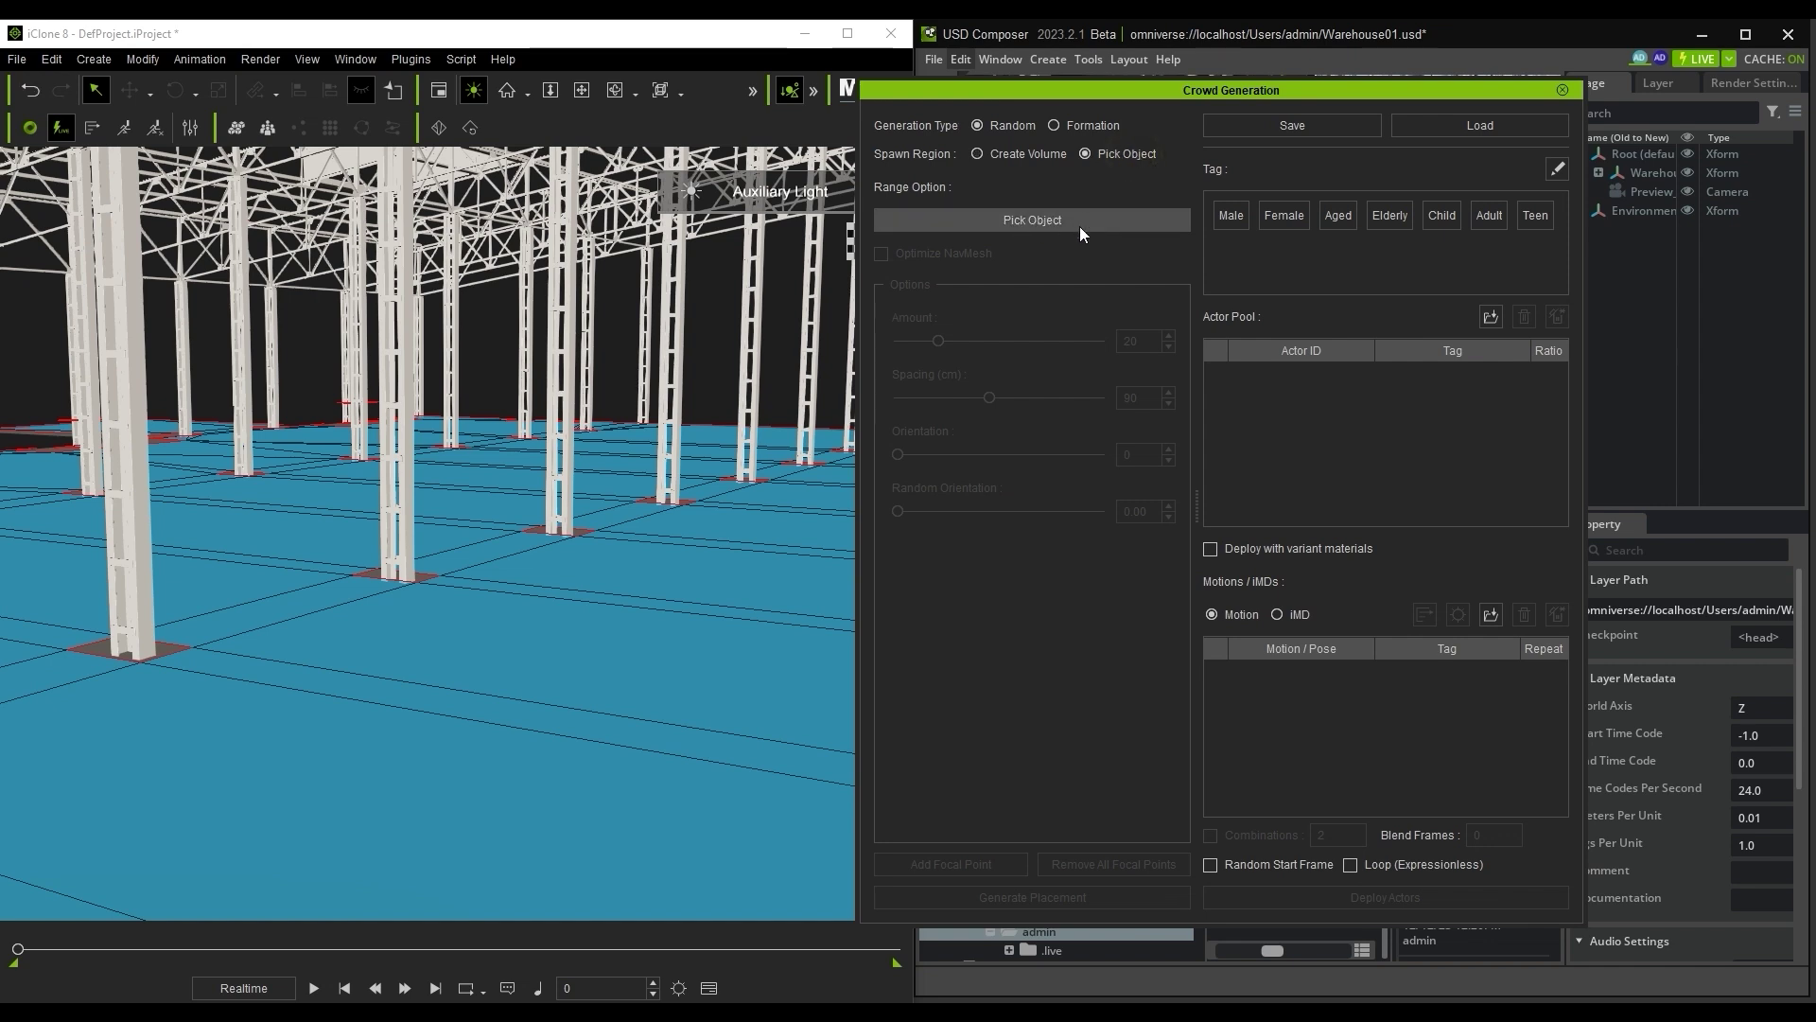
pyautogui.click(1080, 225)
pyautogui.click(551, 618)
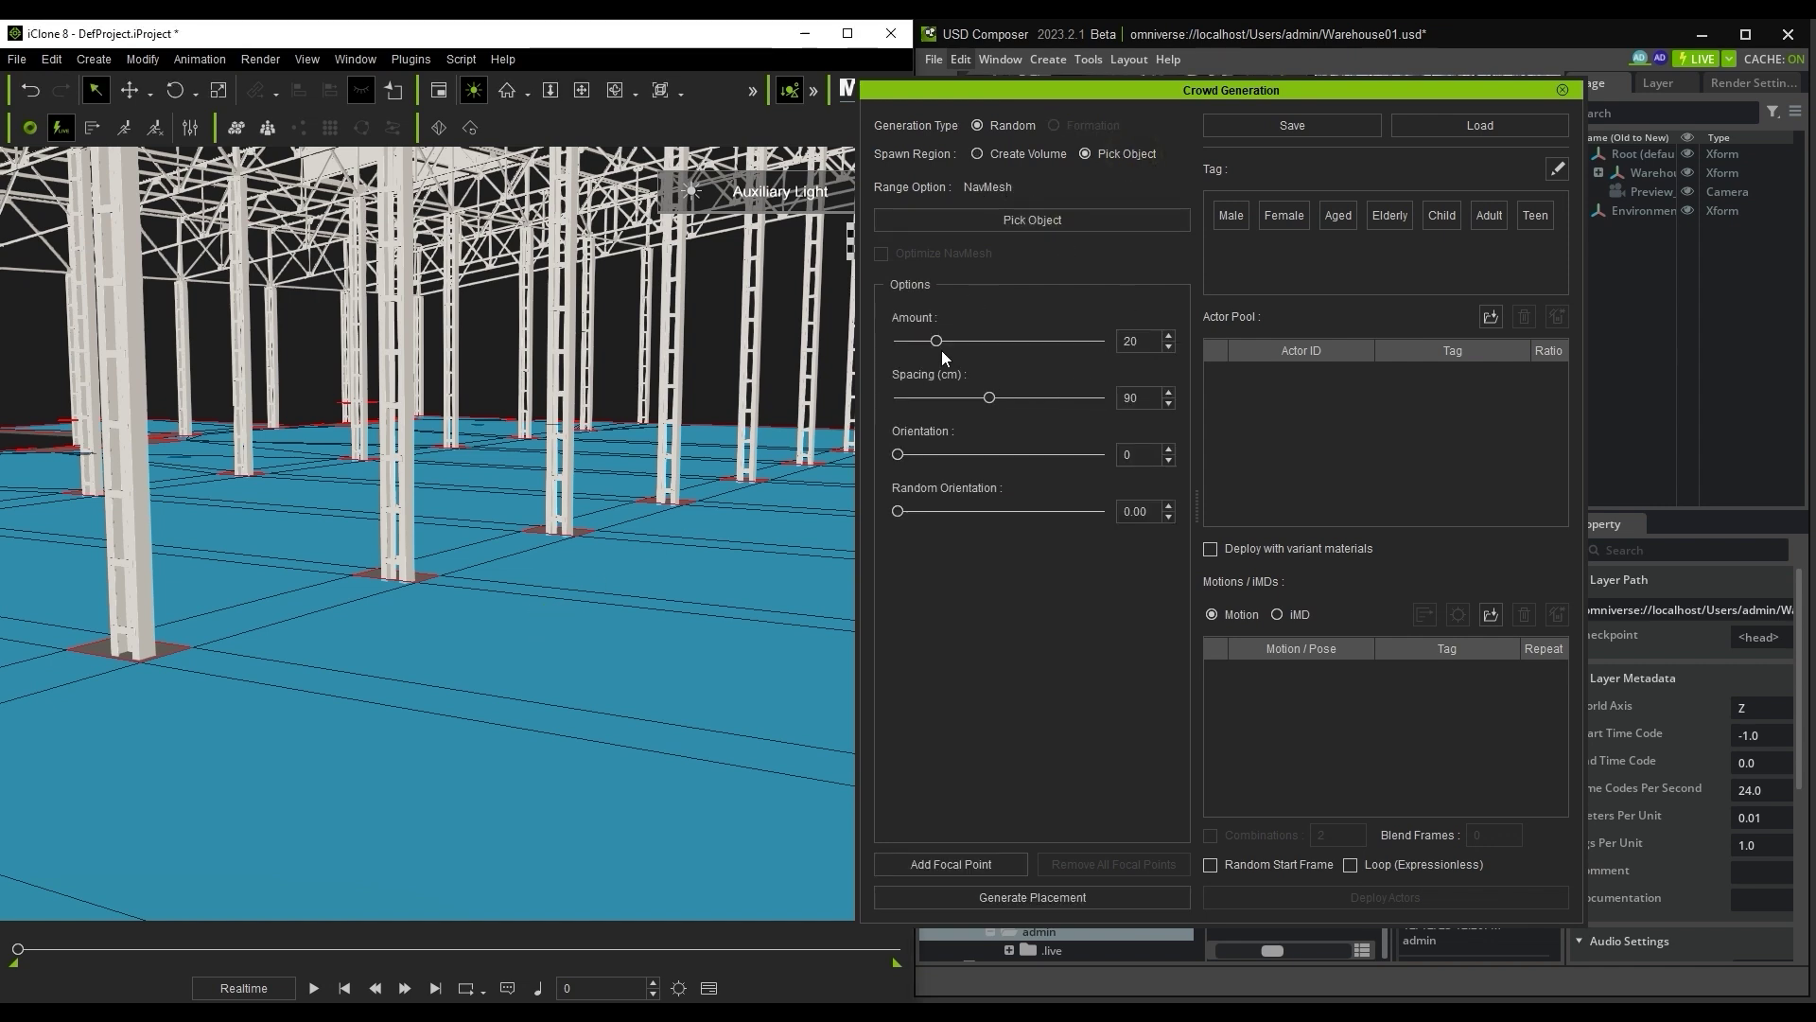
pyautogui.moveTo(940, 350); pyautogui.dragTo(999, 365)
pyautogui.click(1074, 901)
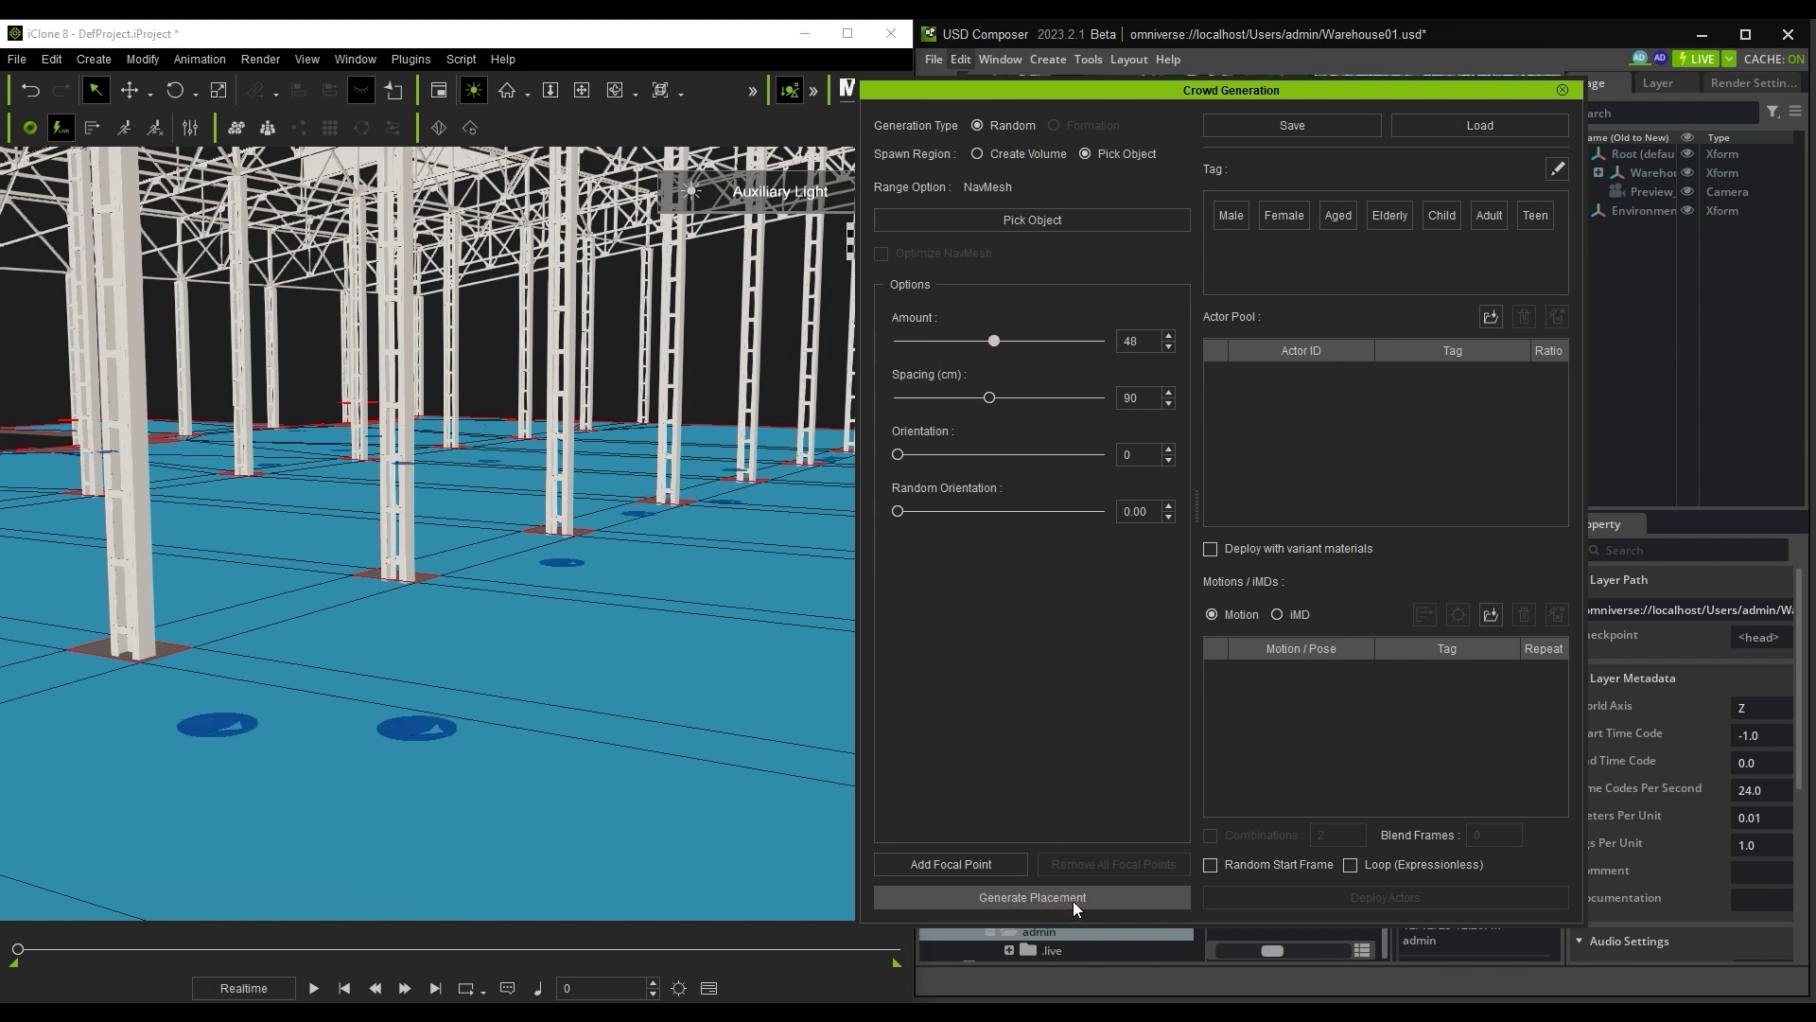
pyautogui.click(1074, 899)
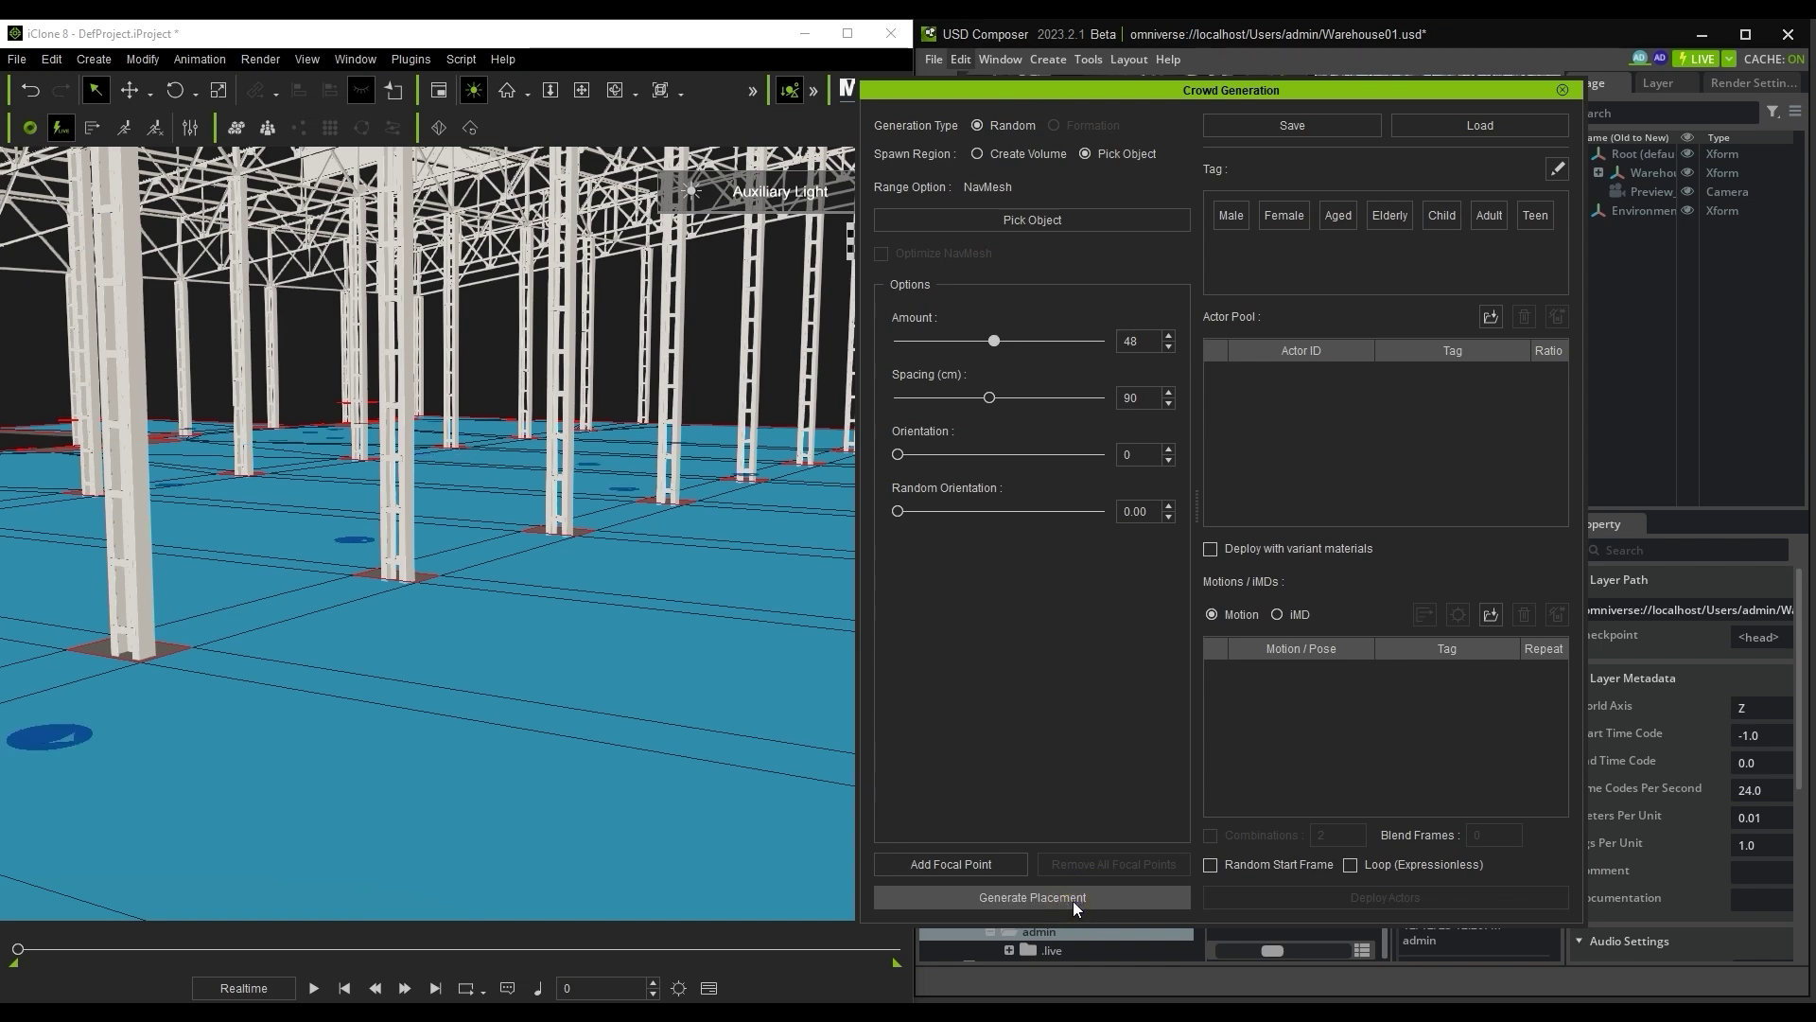
# Step: Add all six Factory Workers Vol.1 avatars to the crowd's actor pool
pyautogui.click(473, 225)
pyautogui.click(422, 302)
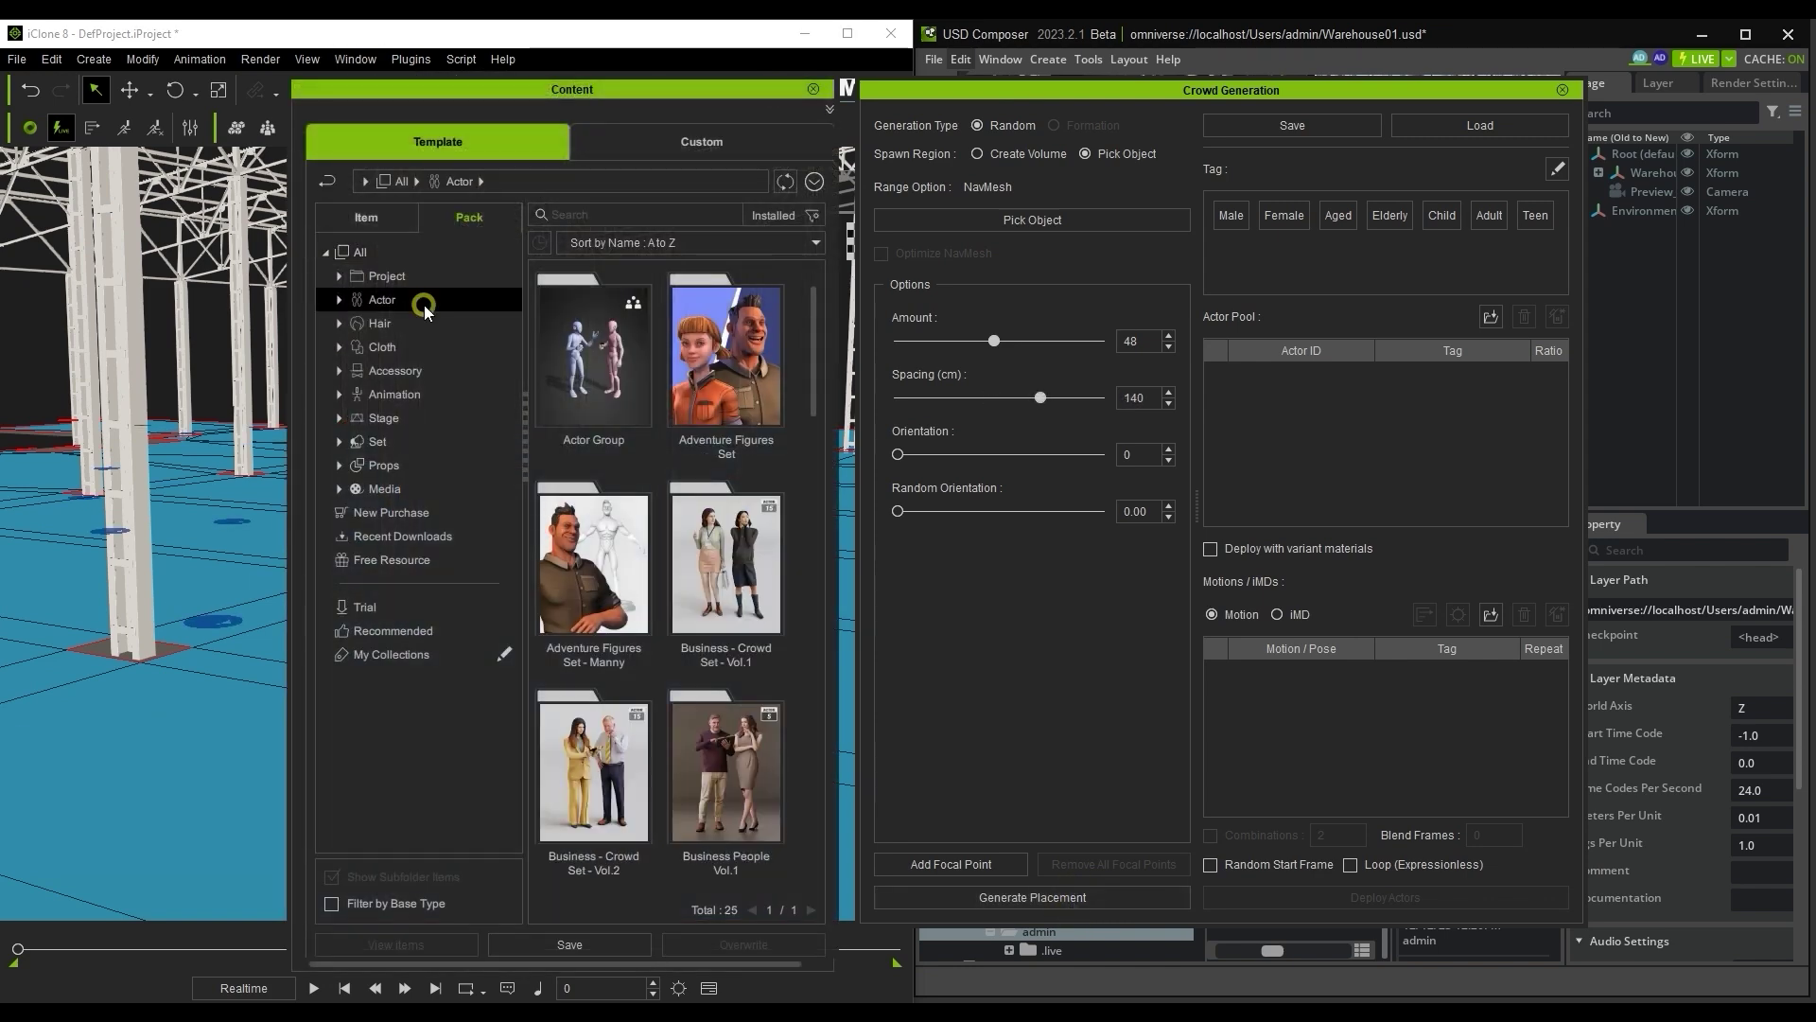
pyautogui.moveTo(810, 388); pyautogui.dragTo(858, 636)
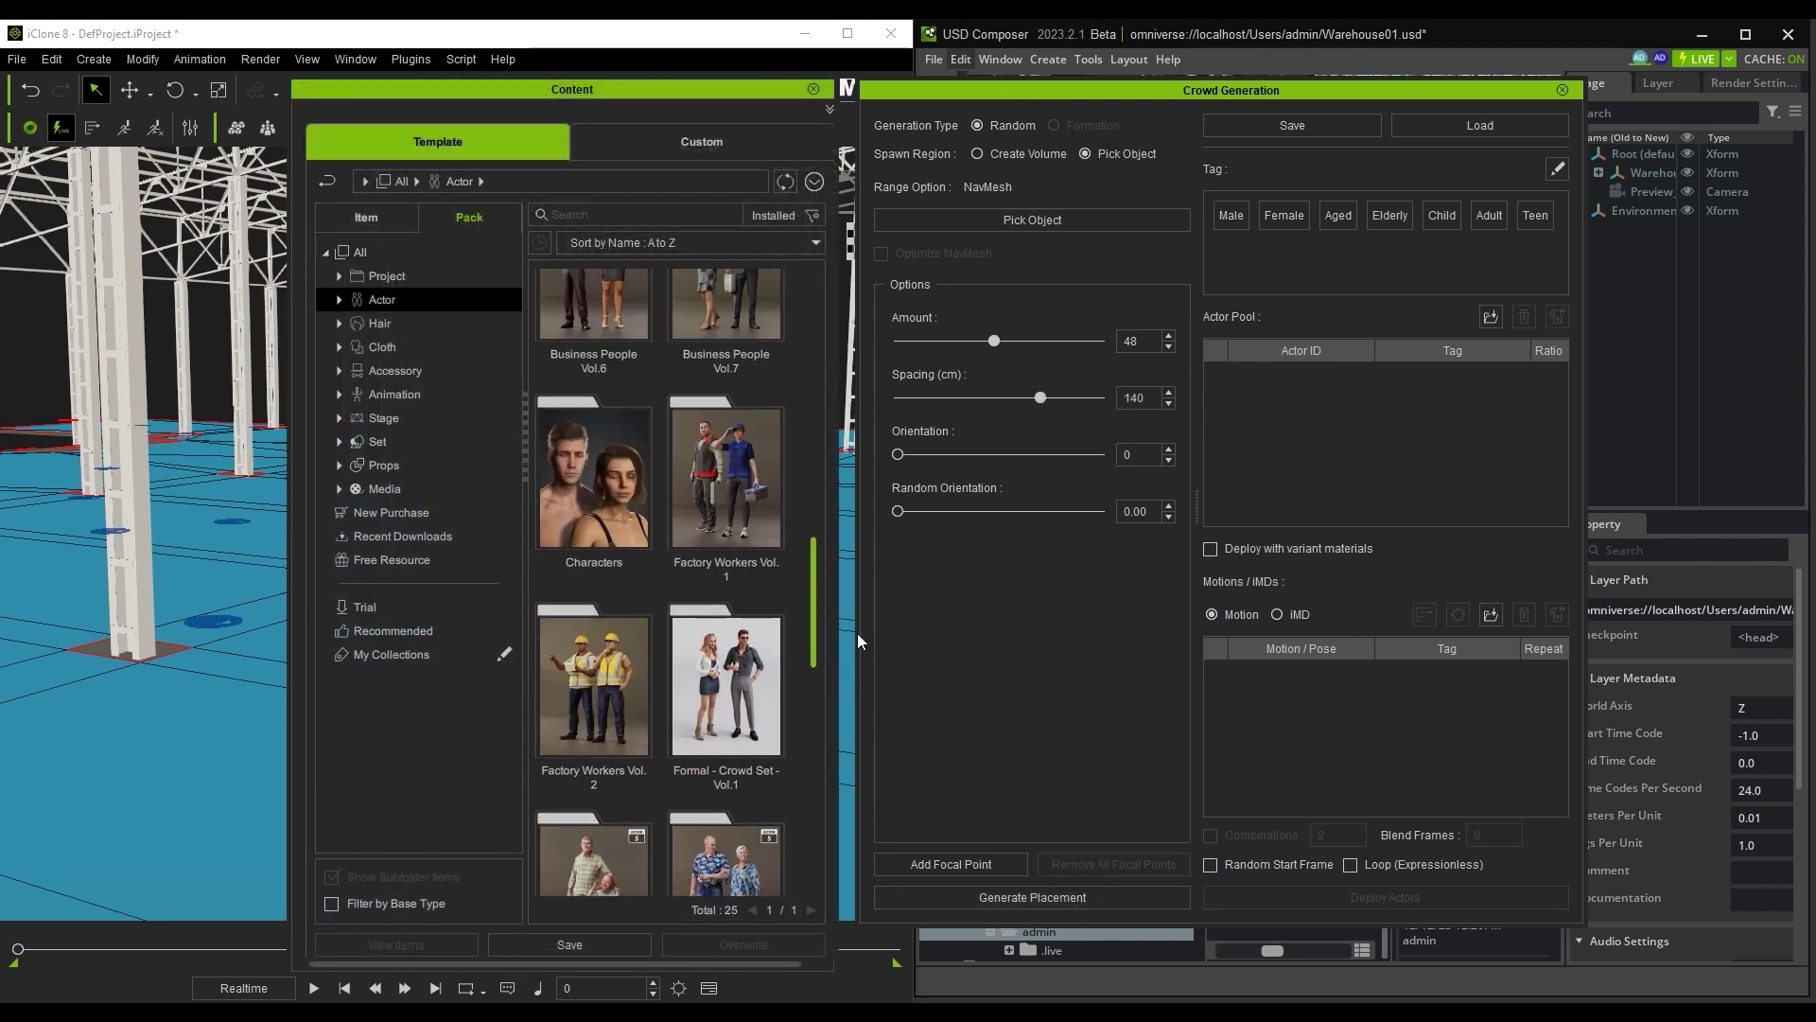
pyautogui.doubleClick(725, 478)
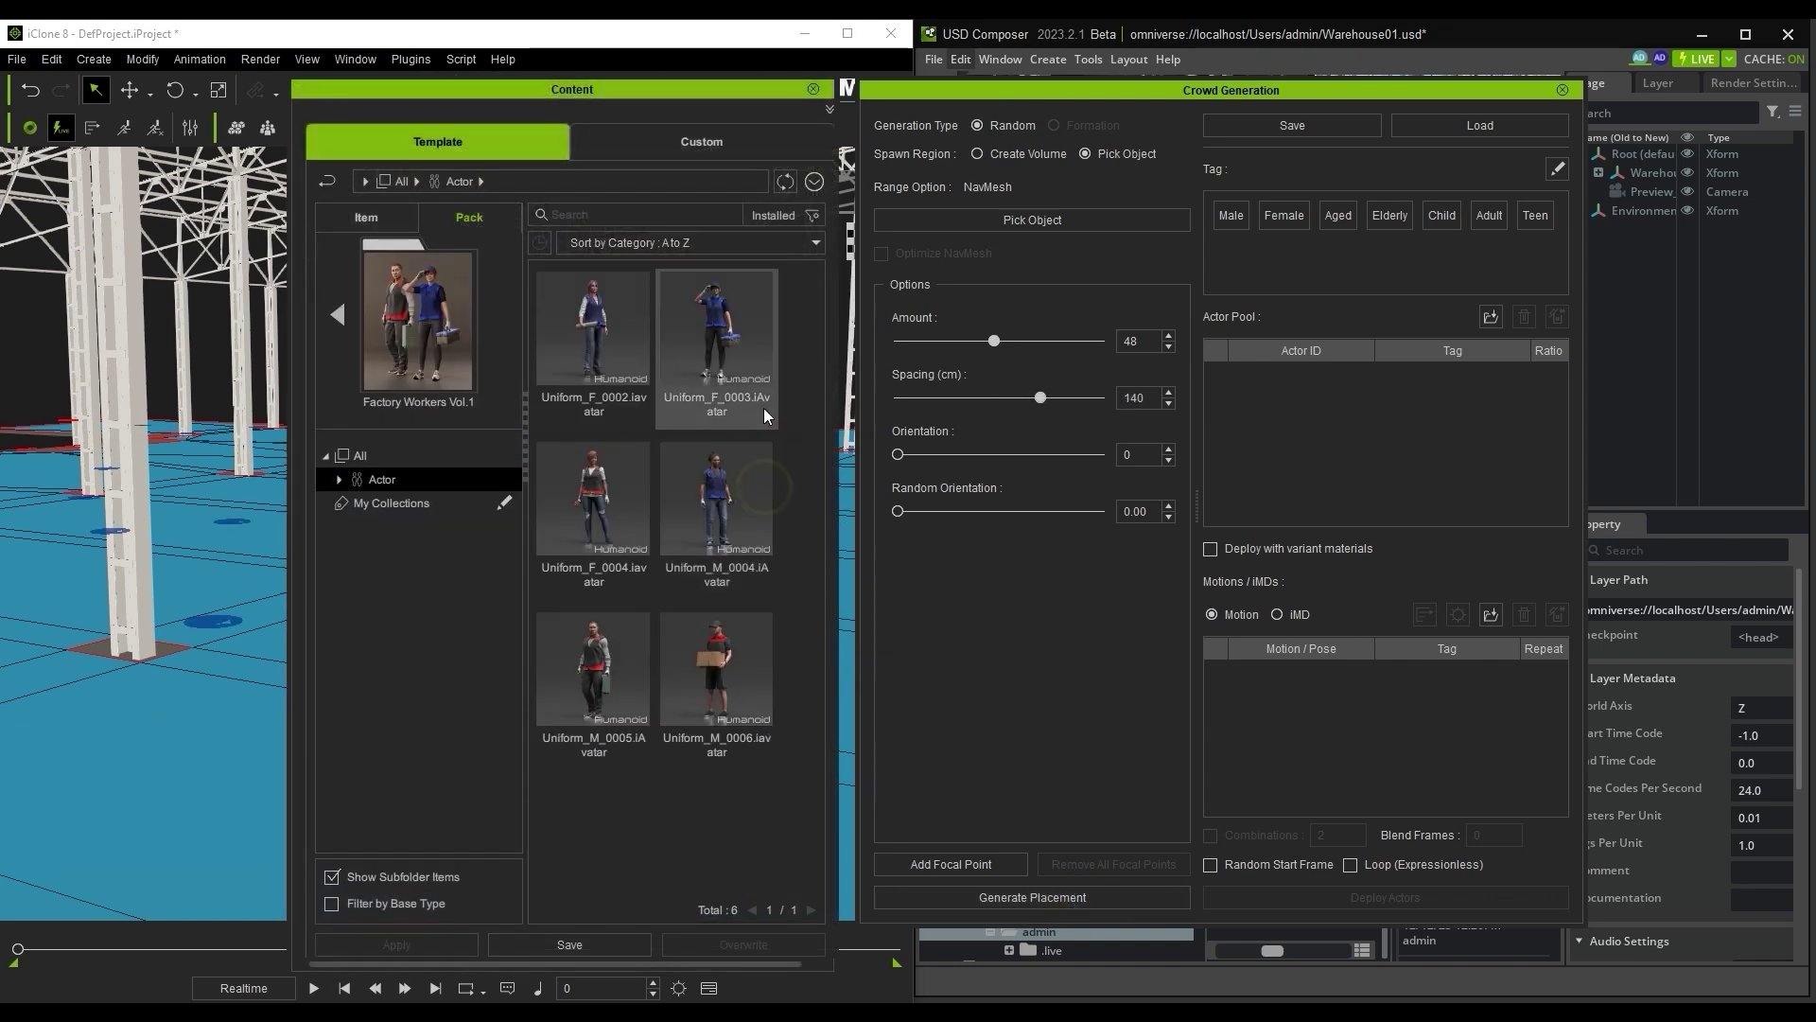
pyautogui.hotkey('ctrl', 'a')
pyautogui.moveTo(757, 398); pyautogui.dragTo(1281, 386)
# Step: Add the five Factory Workers Vol.2 avatars as well and deploy actors with variant materials
pyautogui.click(337, 314)
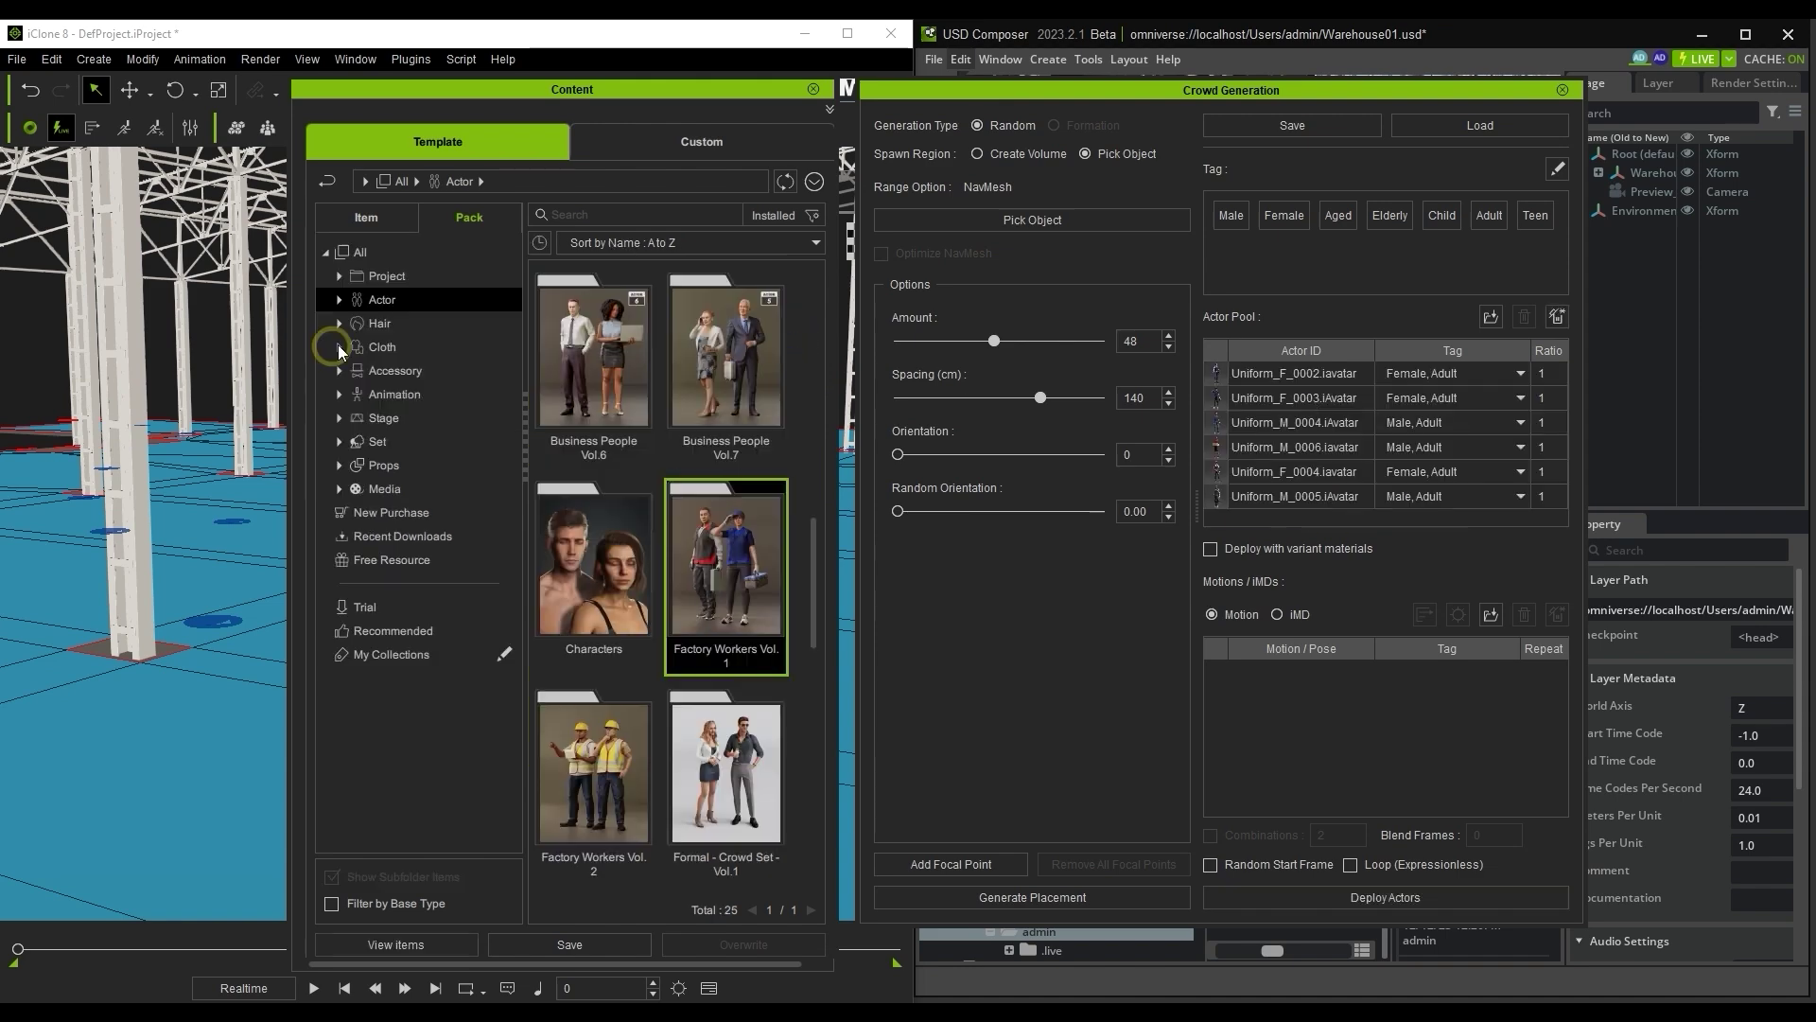
pyautogui.doubleClick(628, 742)
pyautogui.hotkey('ctrl', 'a')
pyautogui.moveTo(606, 416); pyautogui.dragTo(1388, 494)
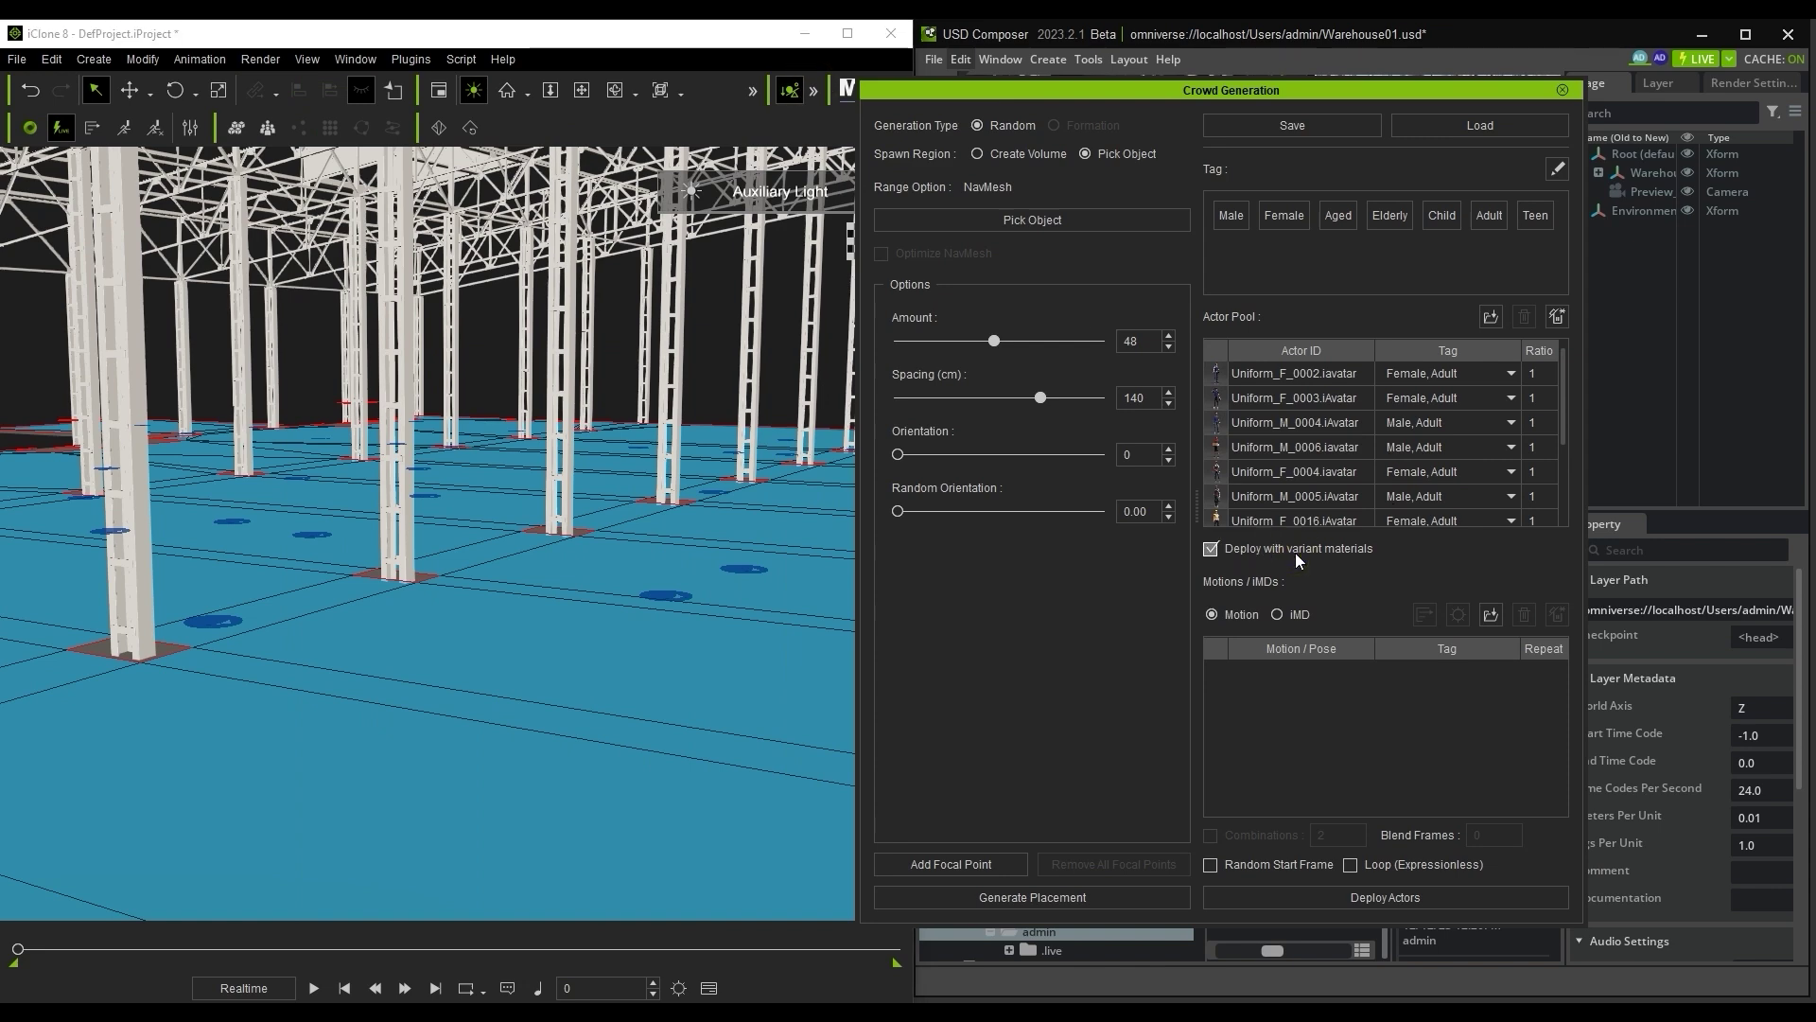
pyautogui.click(1296, 549)
# Step: Switch the crowd motions to iMD and locate the Motion Director Crowd Sim motions in Content
pyautogui.click(1298, 616)
pyautogui.click(356, 58)
pyautogui.click(454, 164)
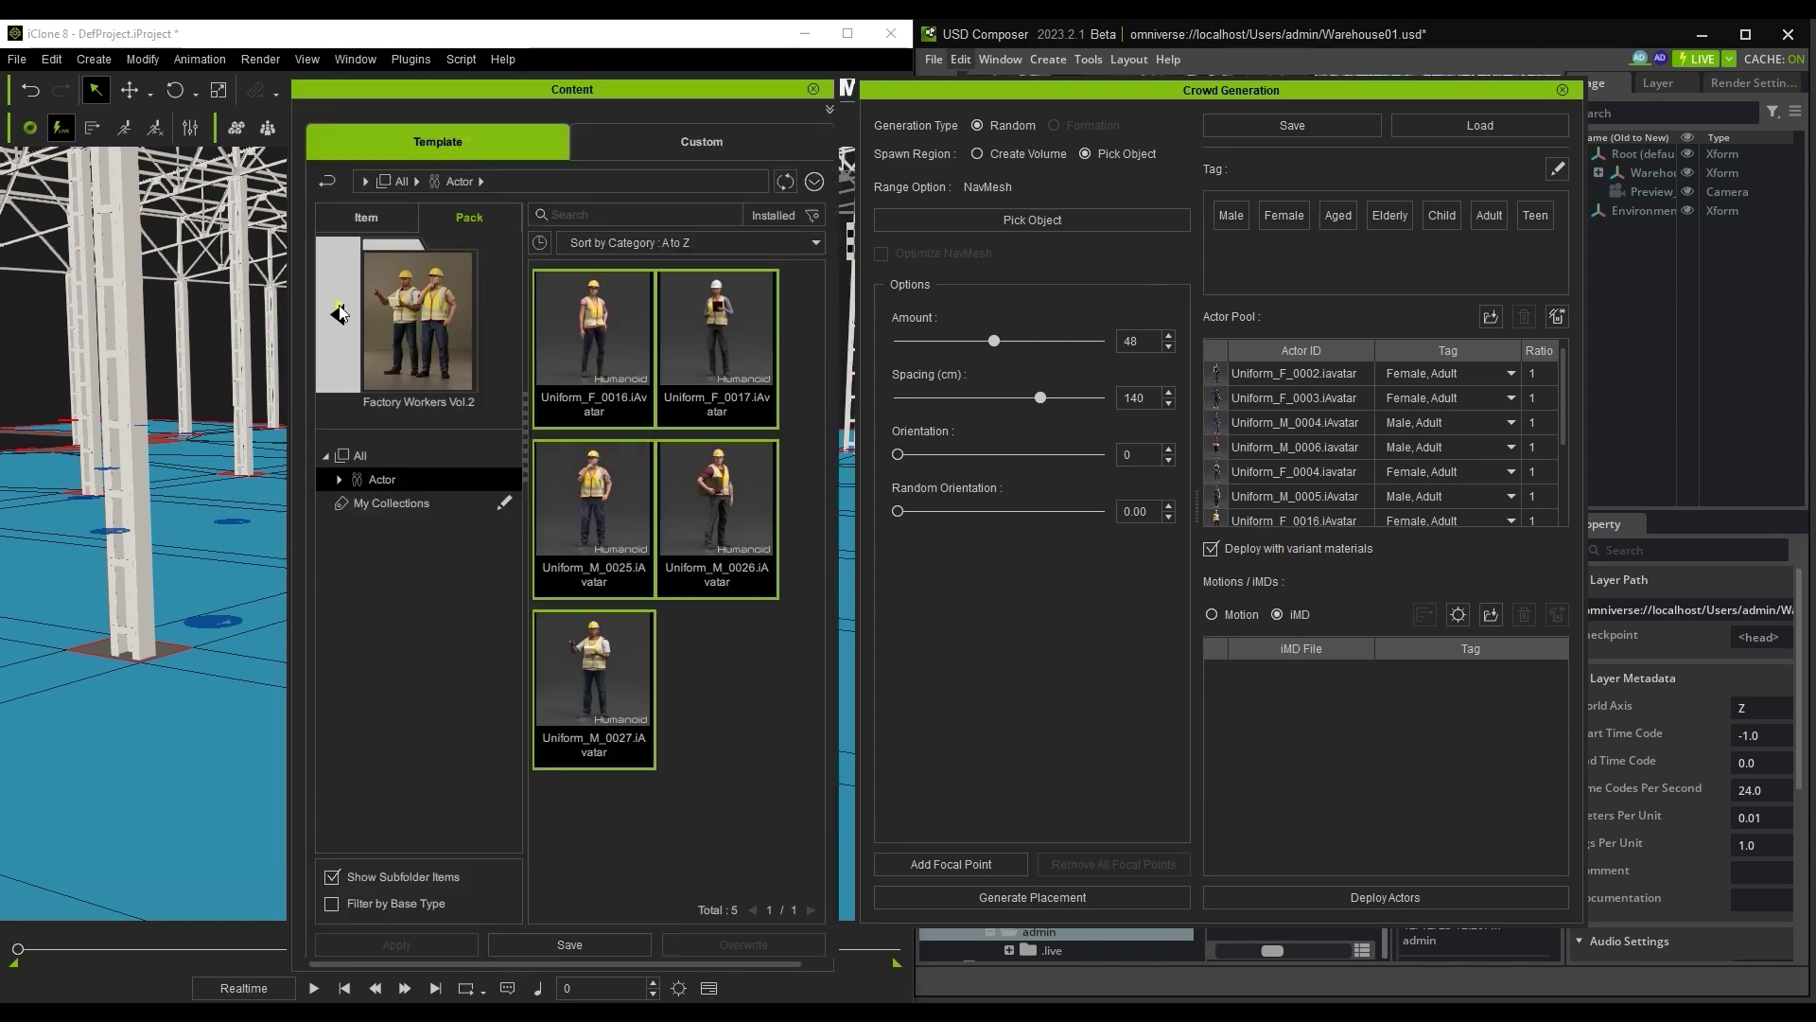
pyautogui.click(338, 314)
pyautogui.click(421, 398)
pyautogui.moveTo(815, 396); pyautogui.dragTo(827, 716)
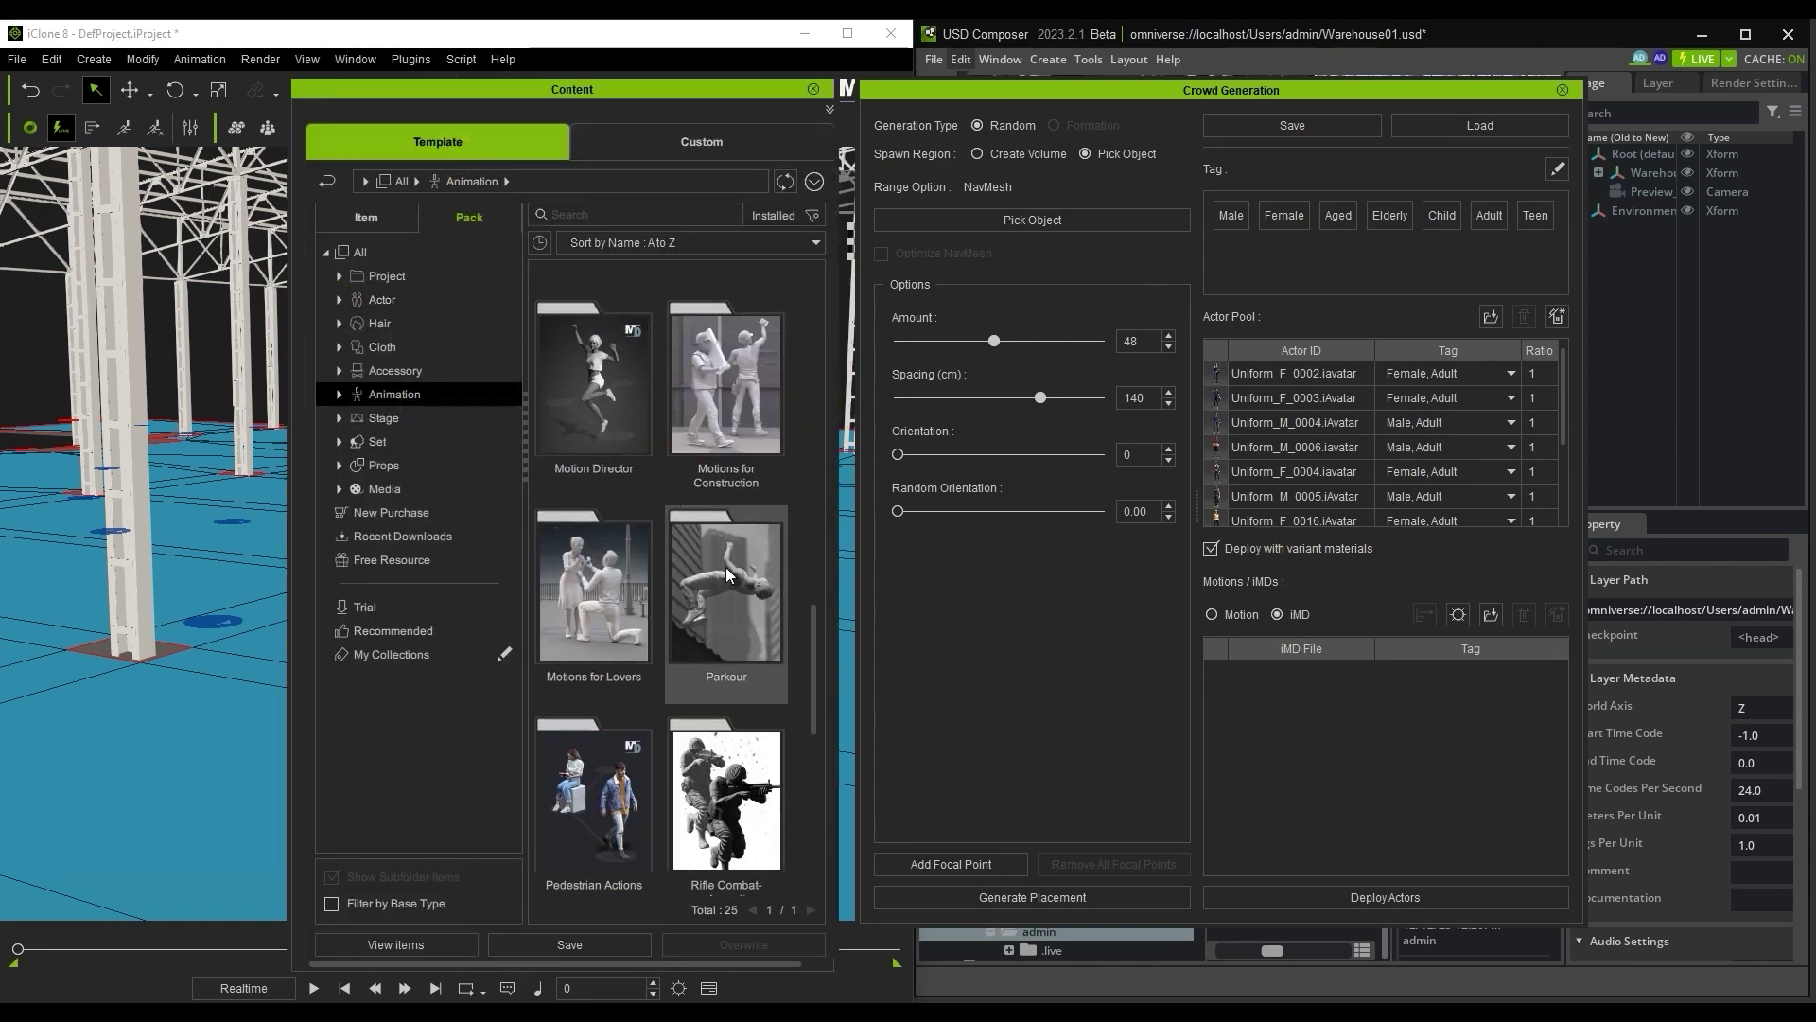
pyautogui.doubleClick(630, 463)
pyautogui.click(341, 480)
pyautogui.click(356, 504)
pyautogui.click(445, 574)
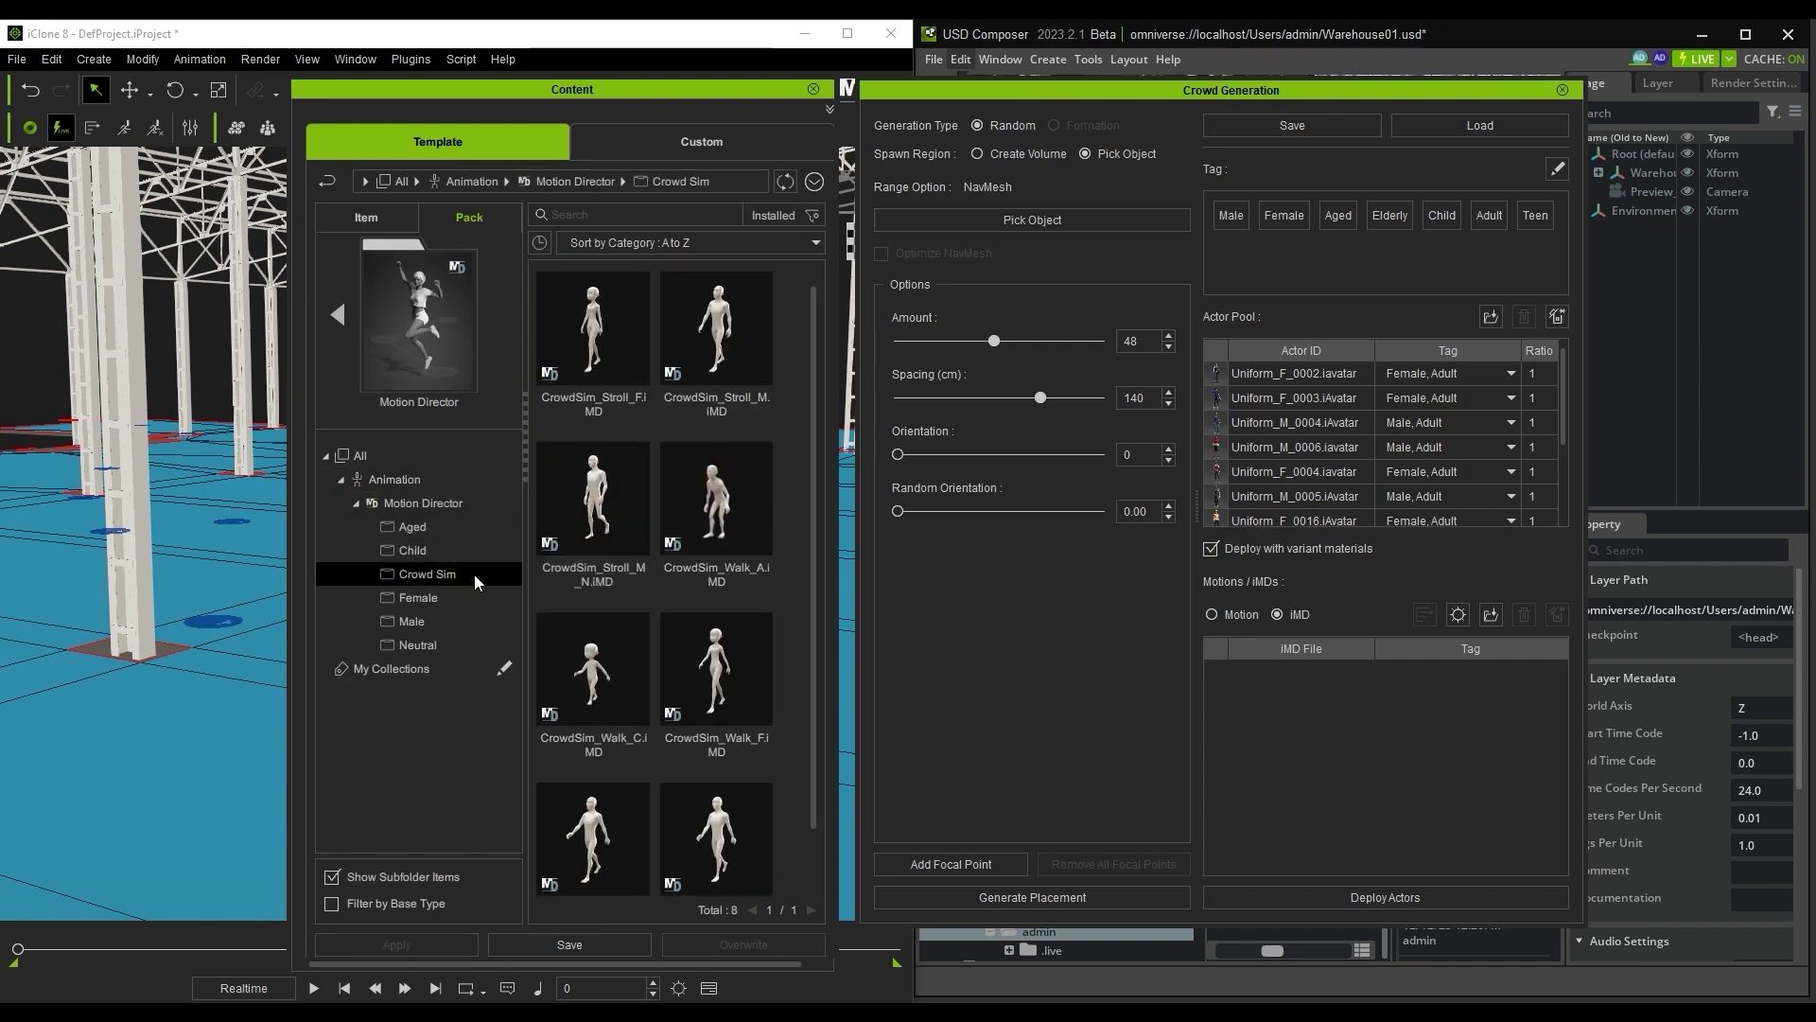
# Step: Add the six CrowdSim walk and stroll iMDs, including CrowdSim_Walk_F, Walk_M_N and Walk_M
pyautogui.moveTo(819, 474); pyautogui.dragTo(821, 526)
pyautogui.keyDown('ctrl'); pyautogui.click(717, 624); pyautogui.keyUp('ctrl')
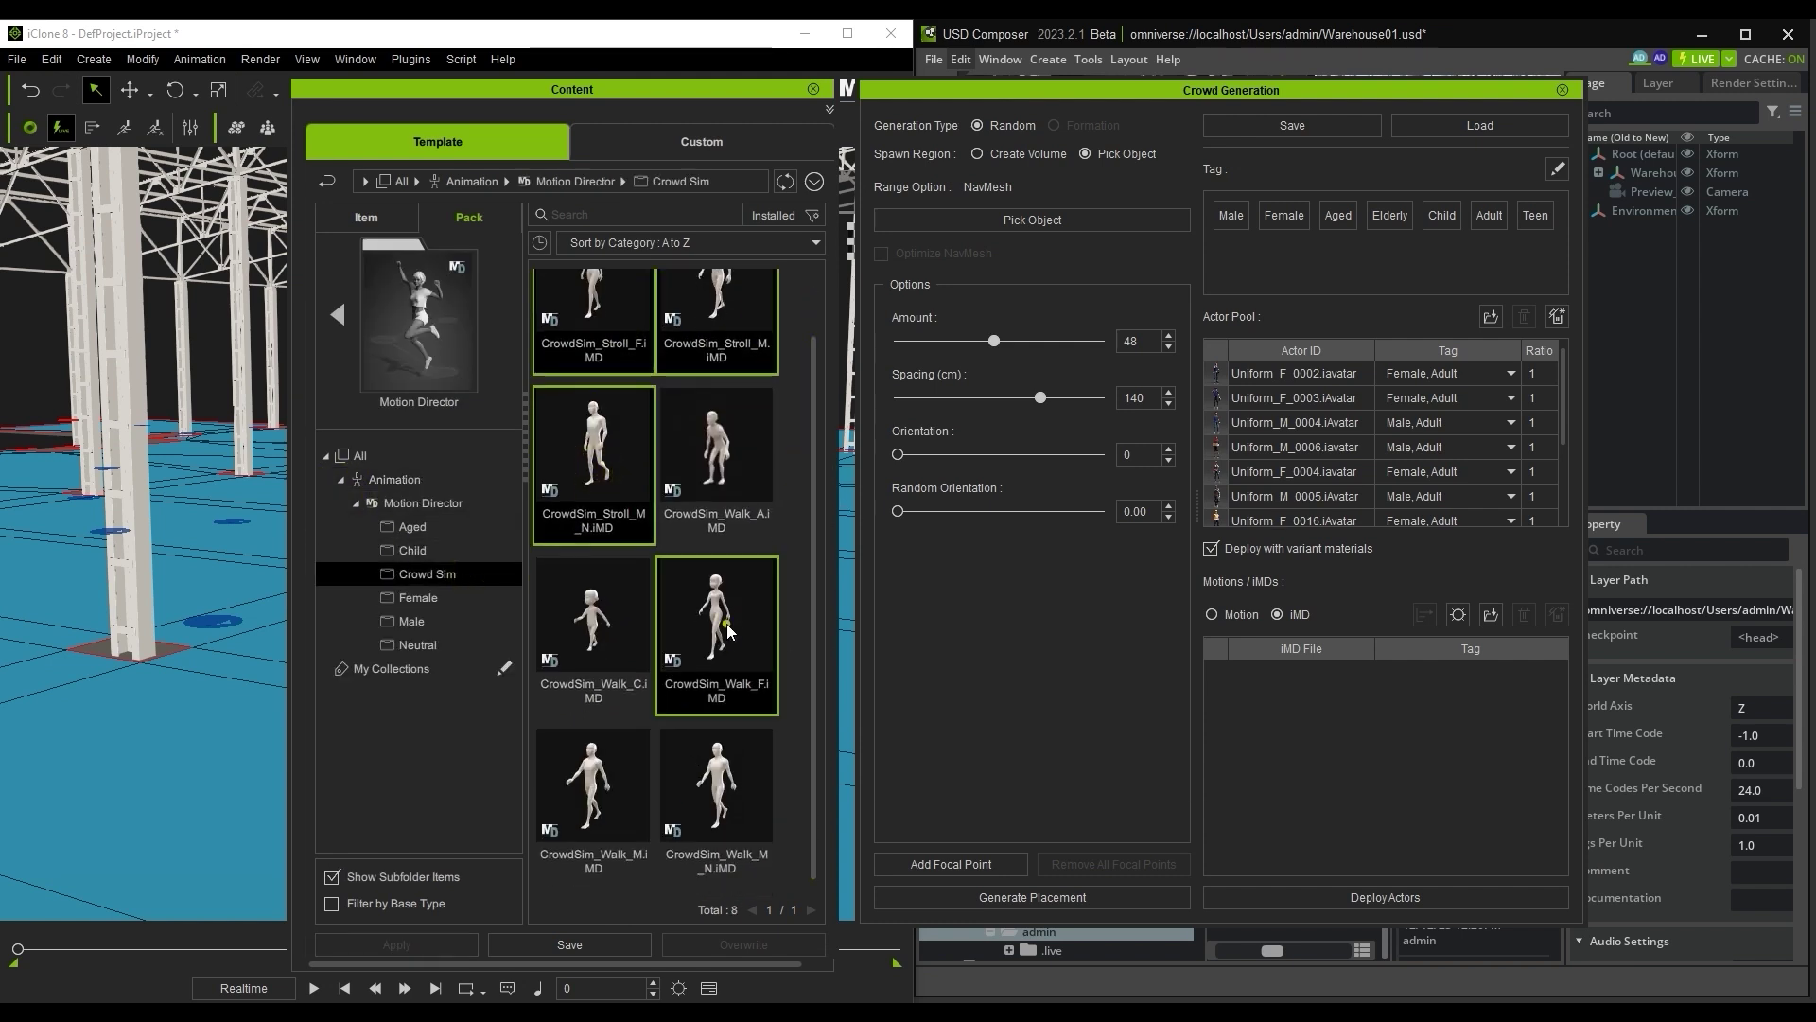
pyautogui.keyDown('ctrl'); pyautogui.click(720, 749); pyautogui.keyUp('ctrl')
pyautogui.keyDown('ctrl'); pyautogui.click(621, 775); pyautogui.keyUp('ctrl')
pyautogui.moveTo(740, 641); pyautogui.dragTo(1358, 740)
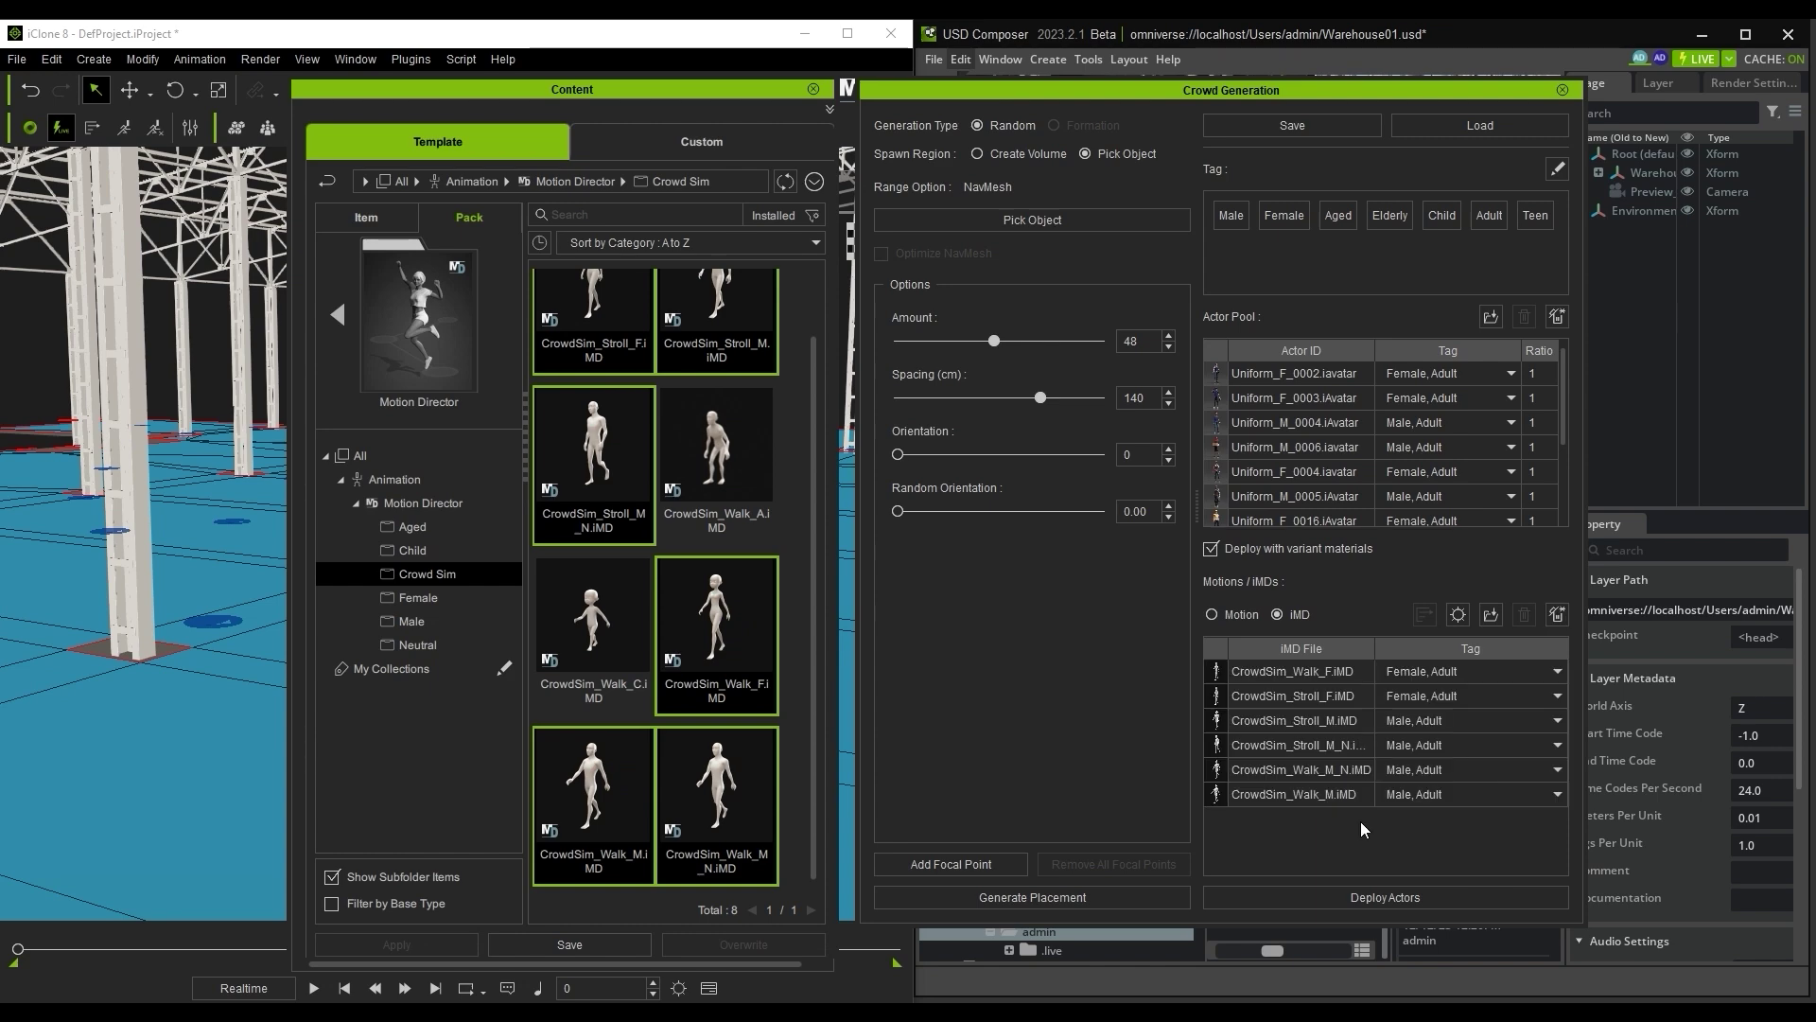
pyautogui.click(812, 89)
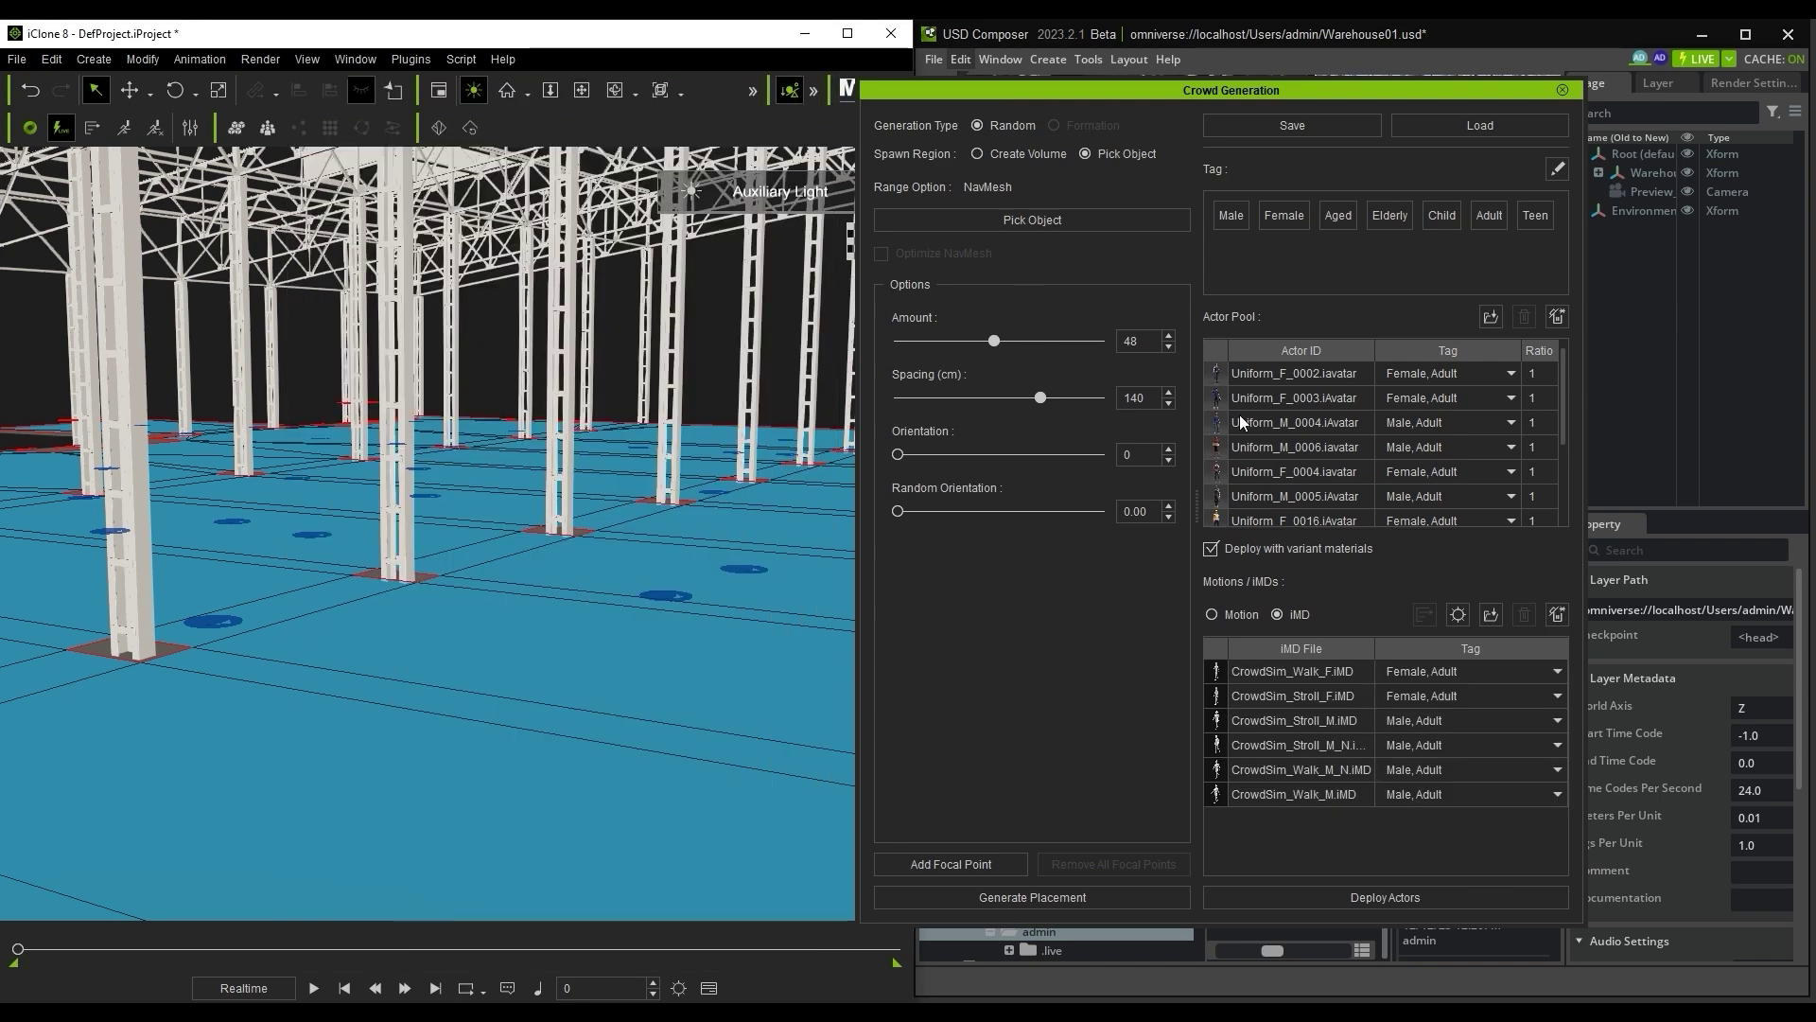
pyautogui.click(1459, 615)
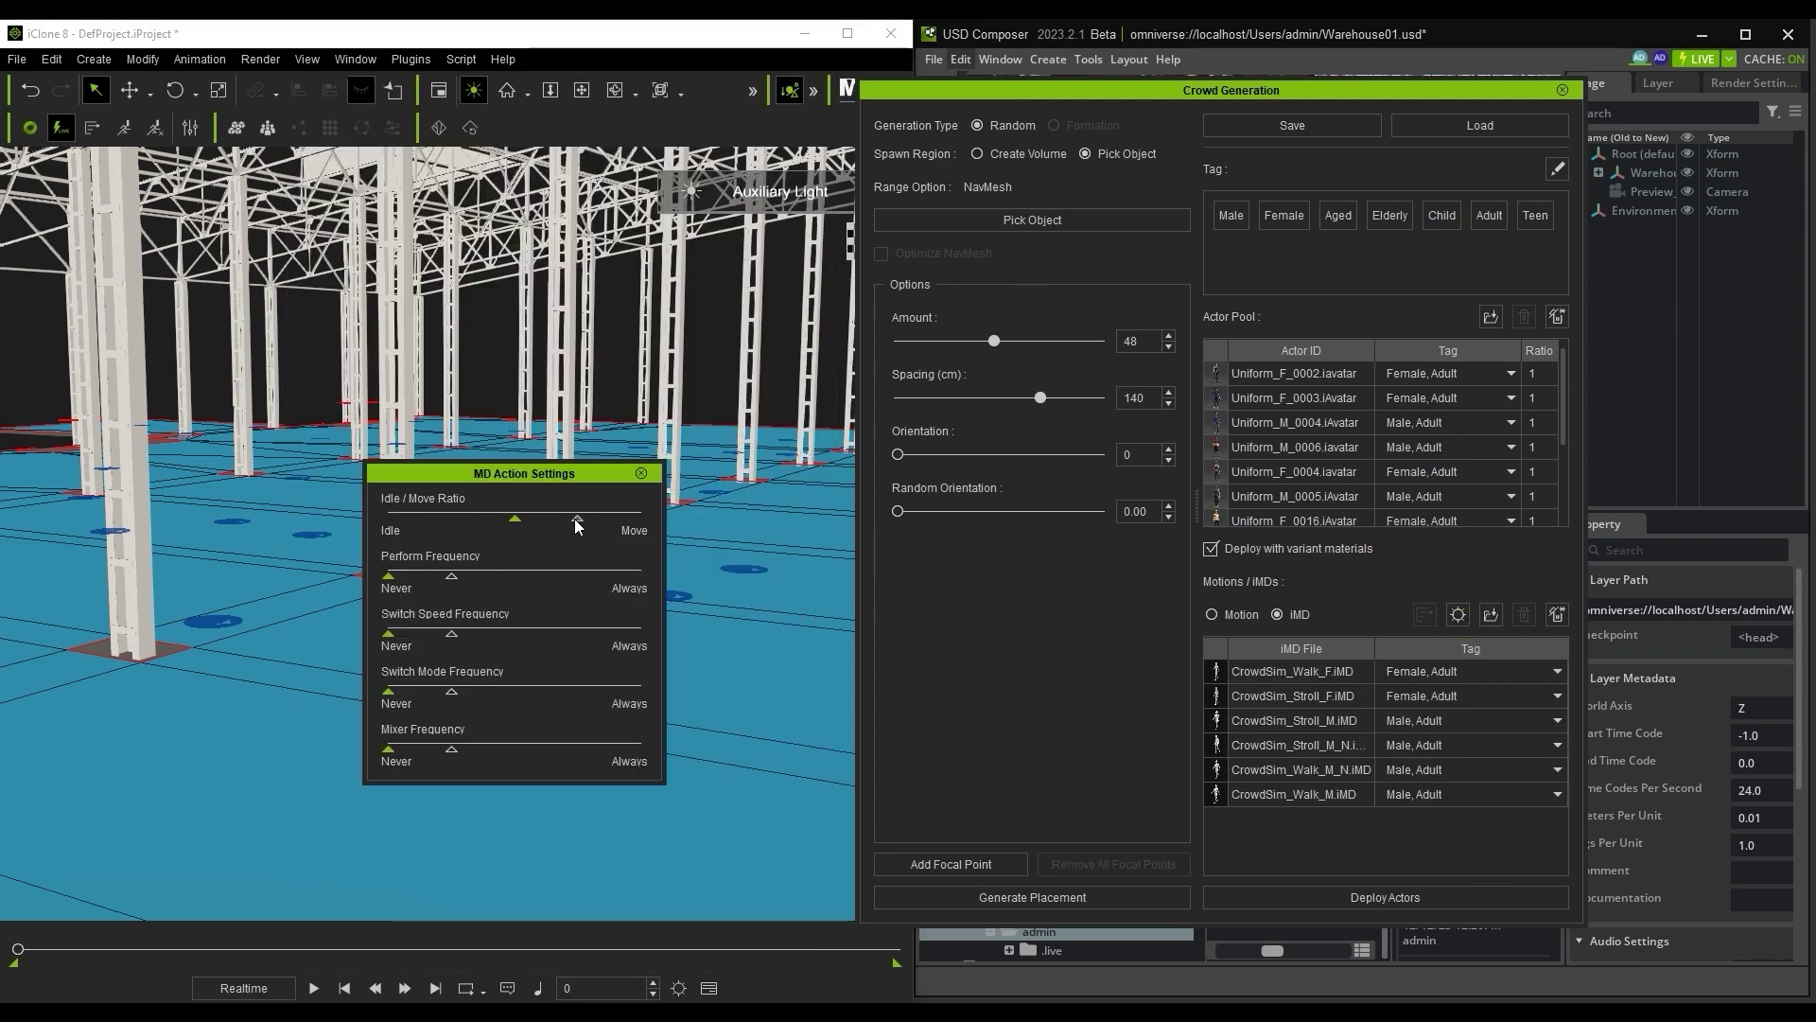
# Step: Deploy the worker avatars onto the 48 spawn points, regenerate placement, and start Motion Director playback
pyautogui.click(640, 473)
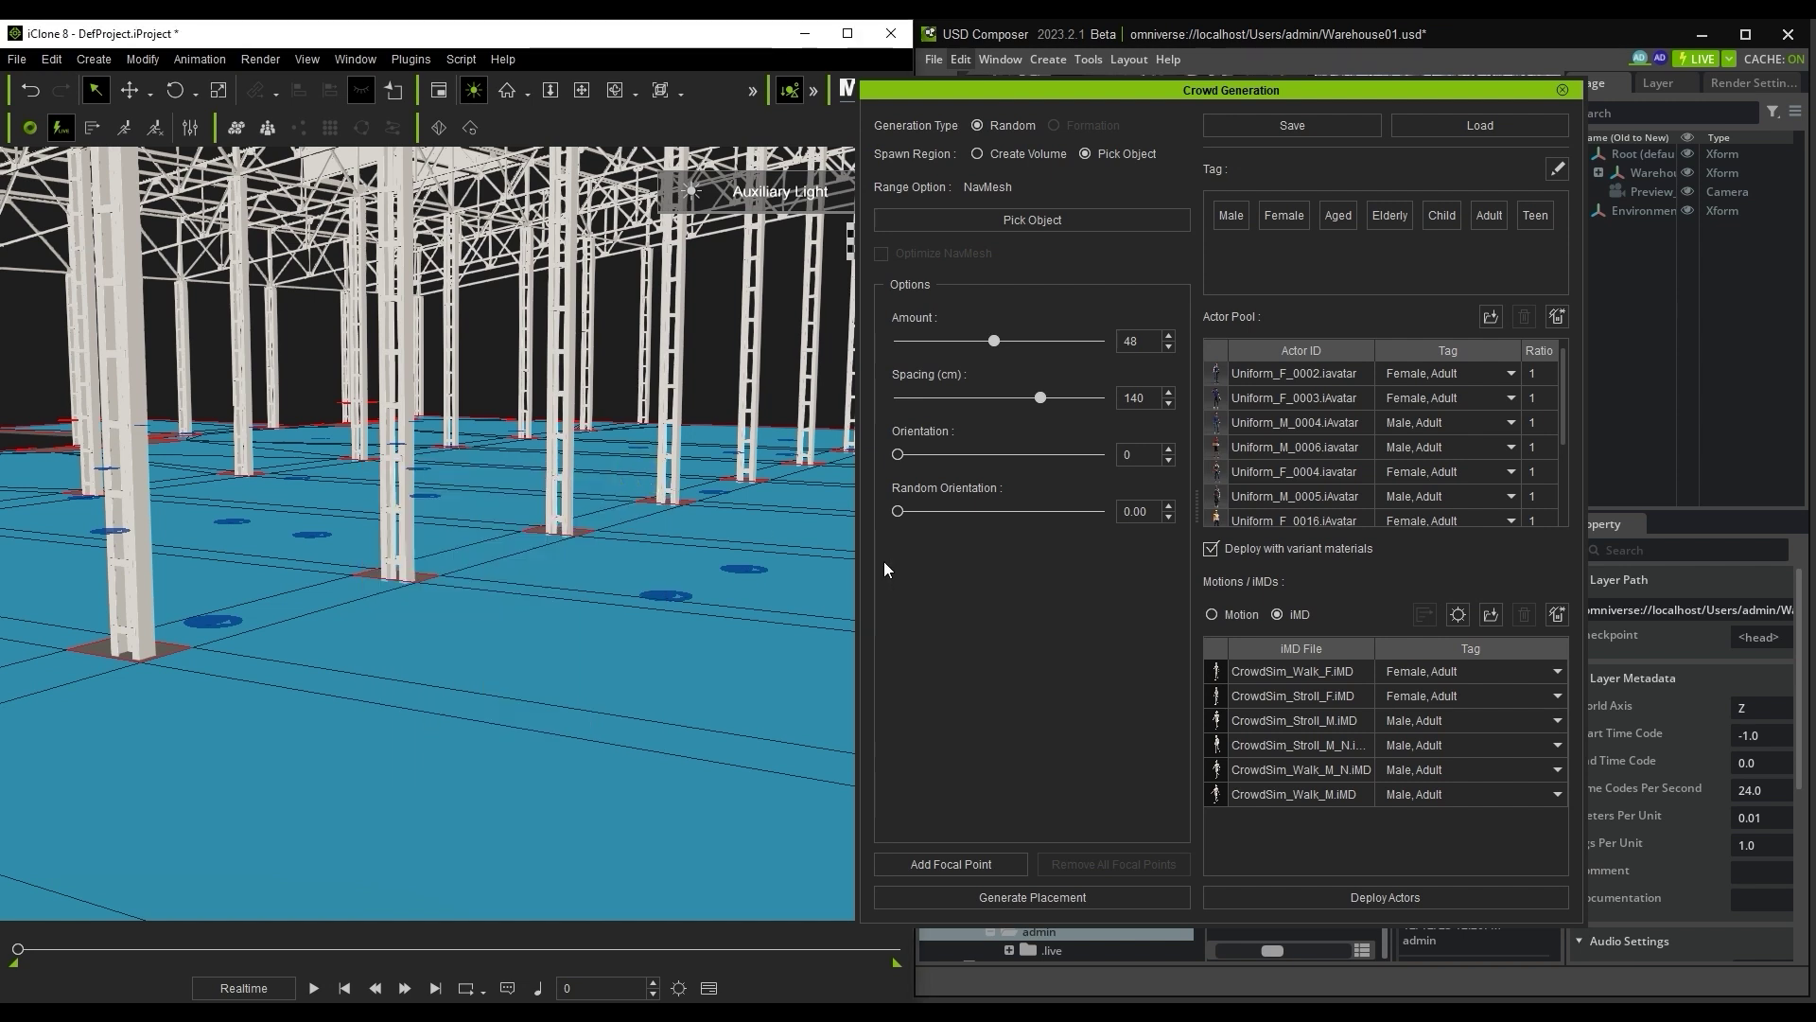
pyautogui.click(1489, 905)
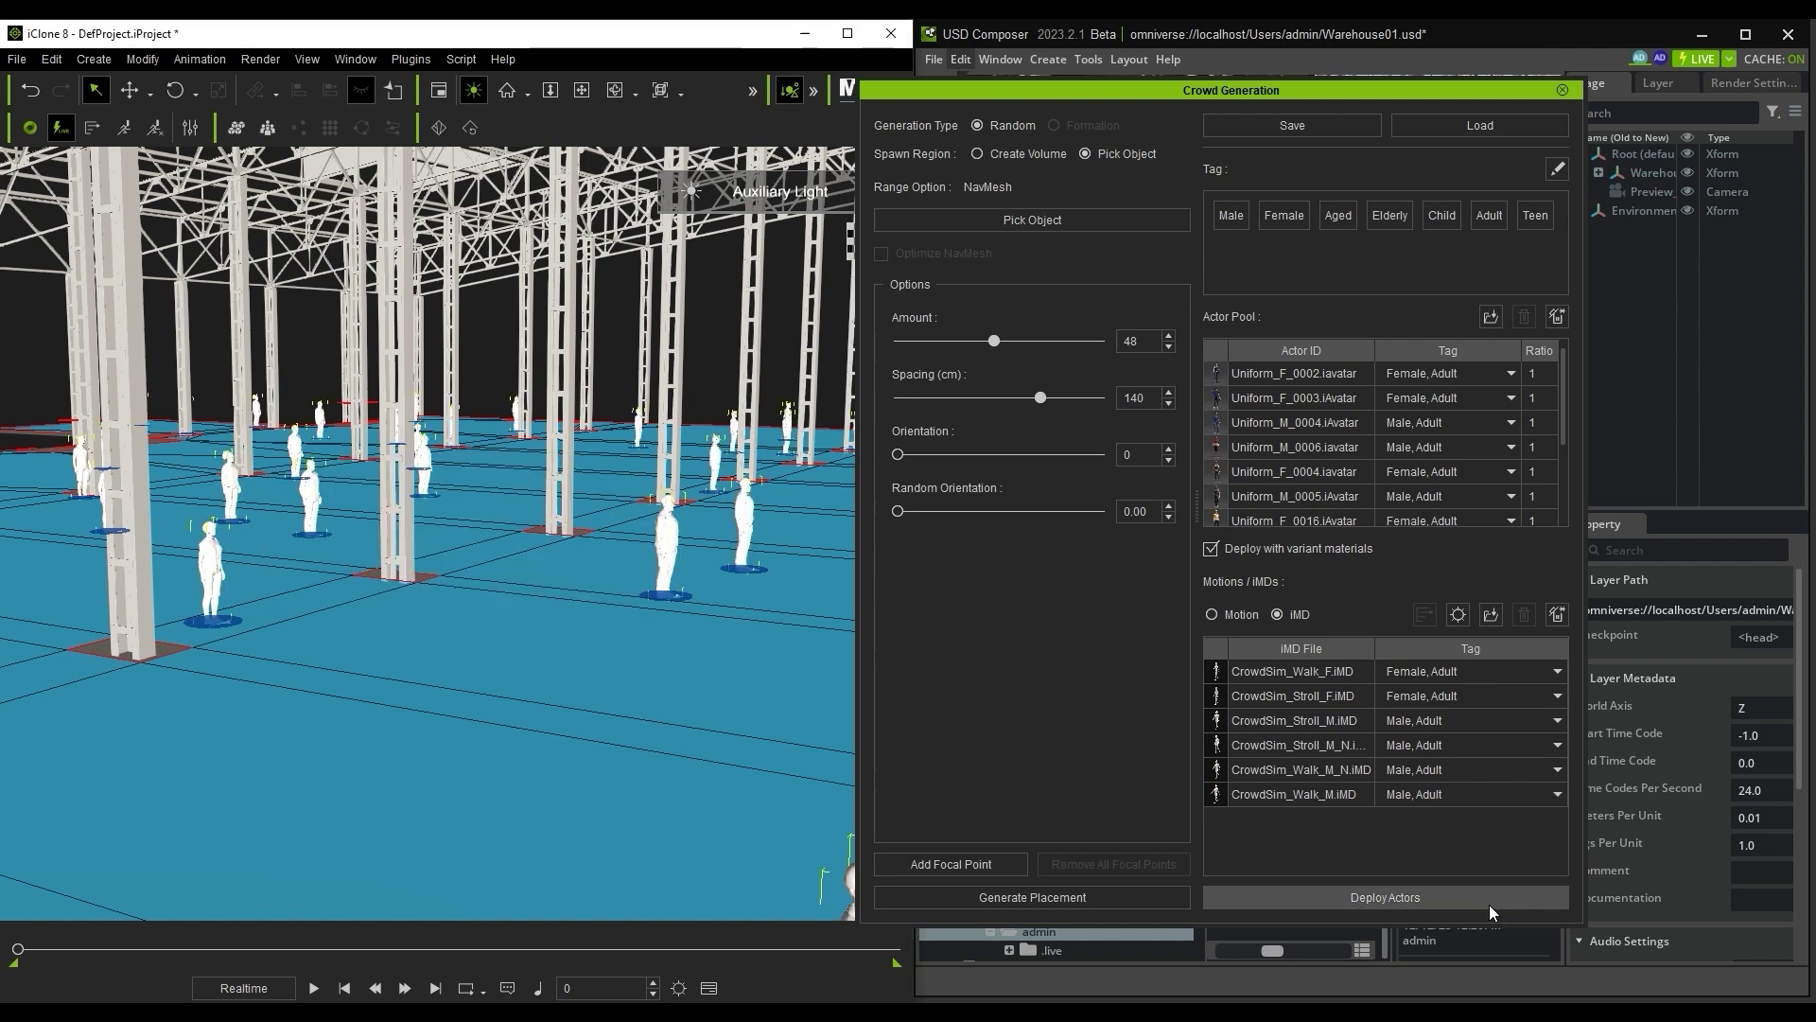
pyautogui.click(1131, 893)
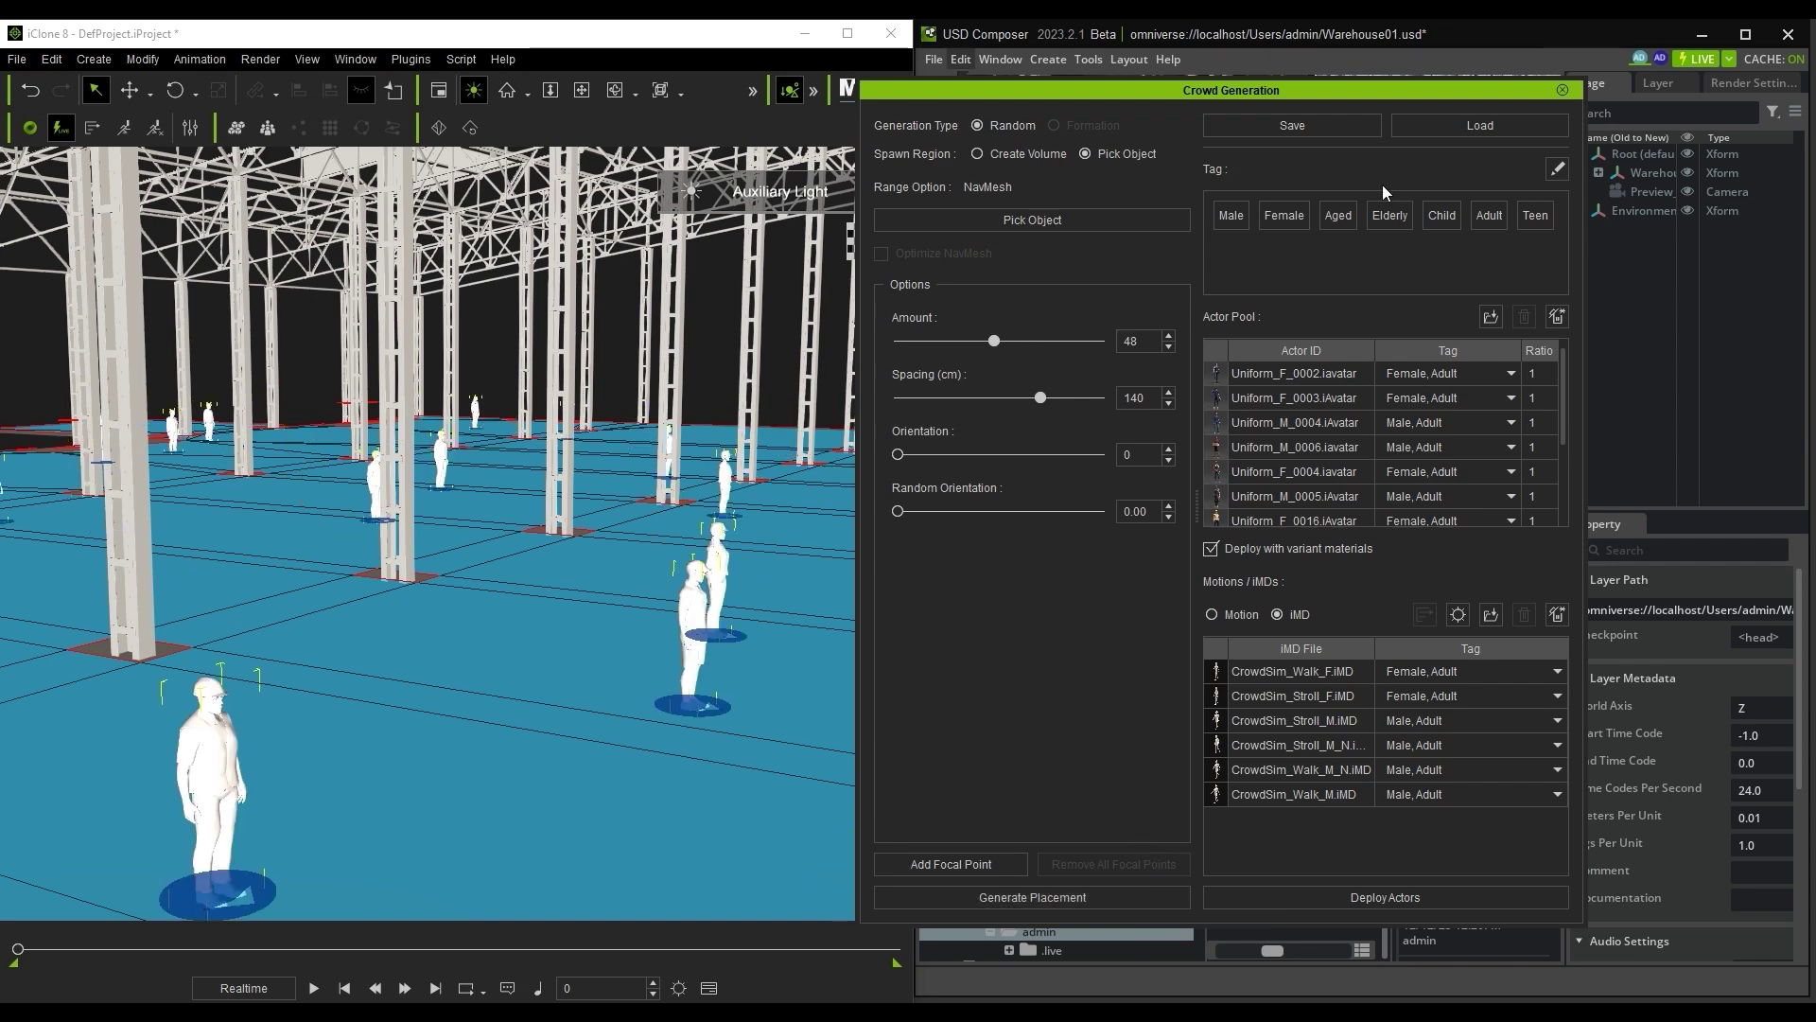
pyautogui.click(1565, 92)
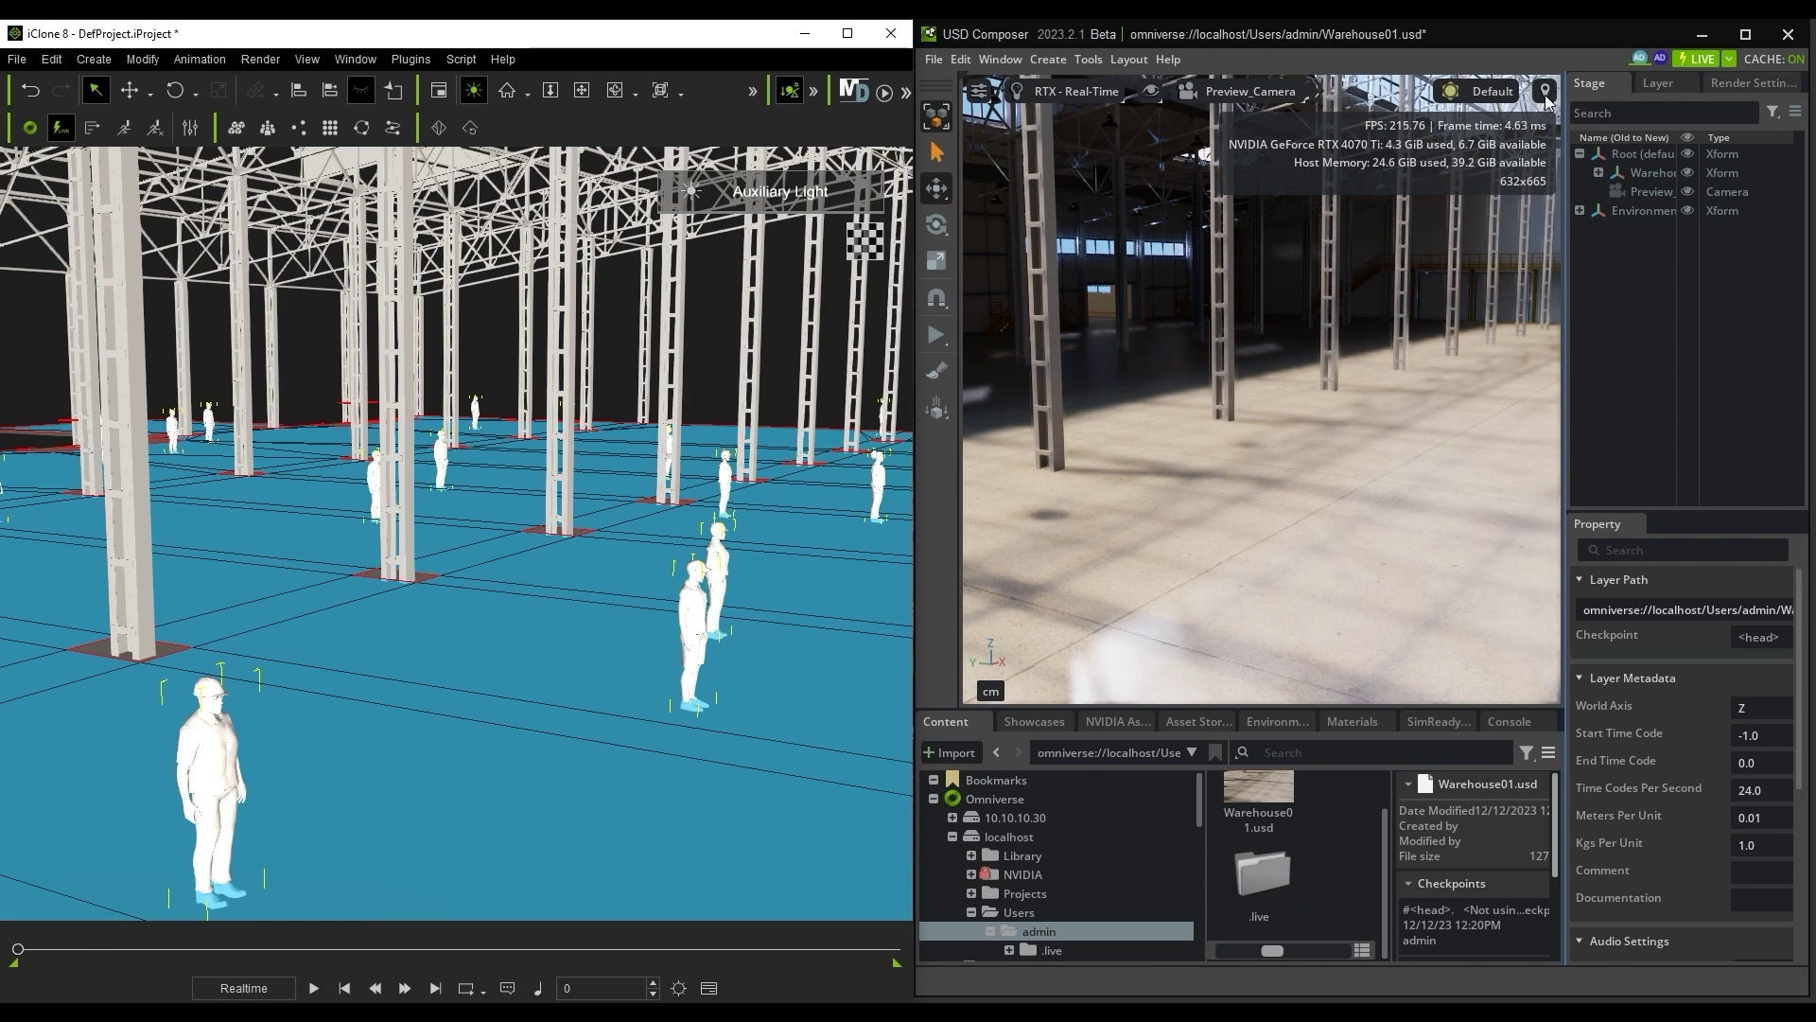
pyautogui.click(866, 98)
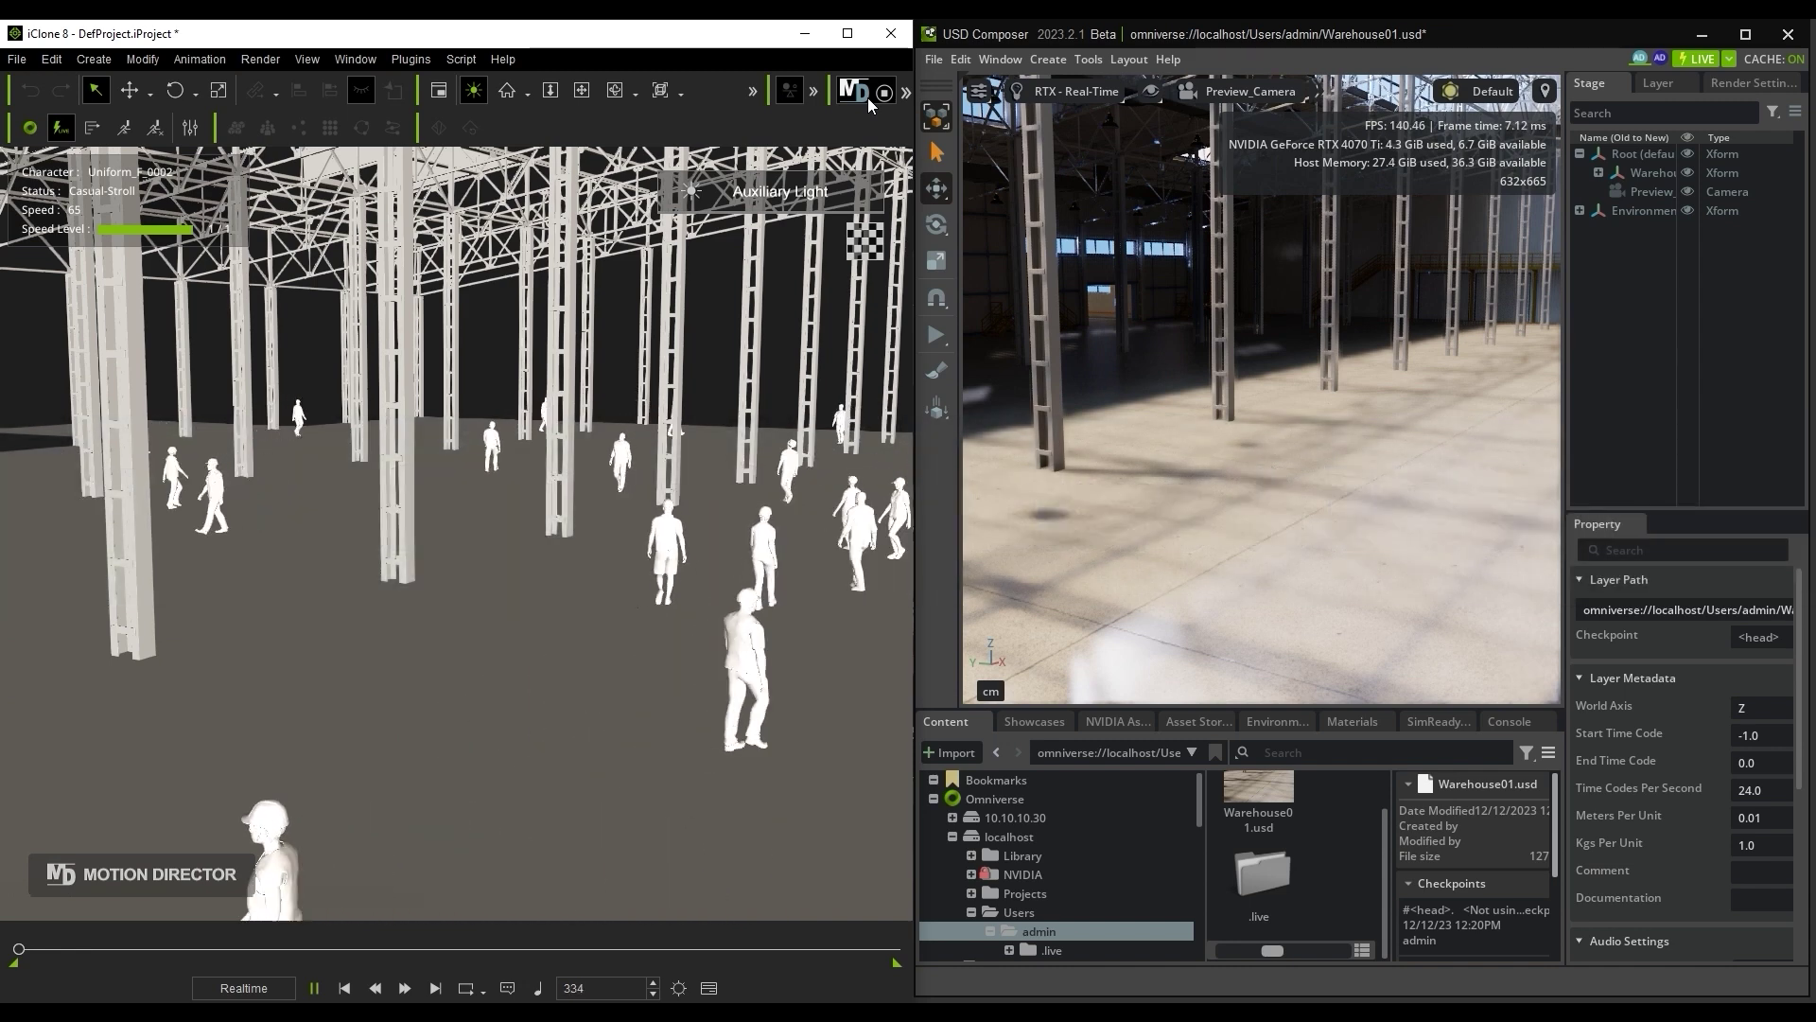
# Step: Stop the crowd simulation and bring up the Omniverse Live Sync panel with its full transfer list
pyautogui.click(867, 98)
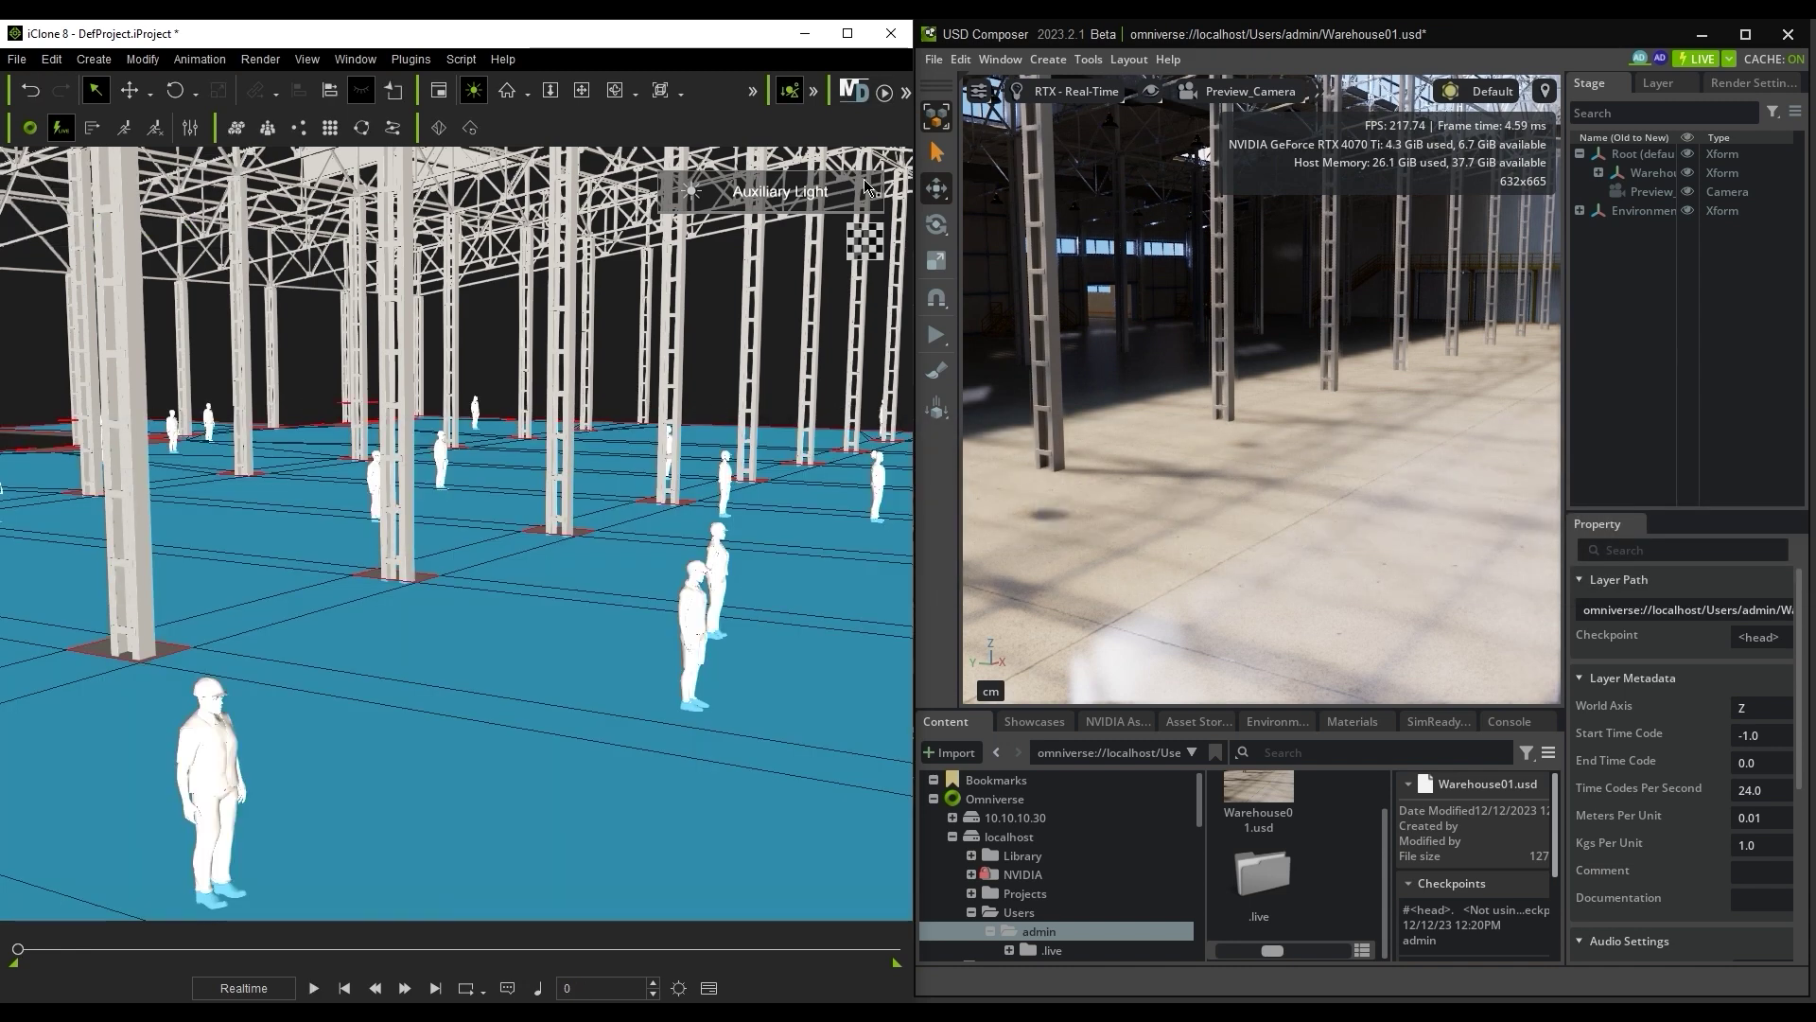
pyautogui.click(410, 58)
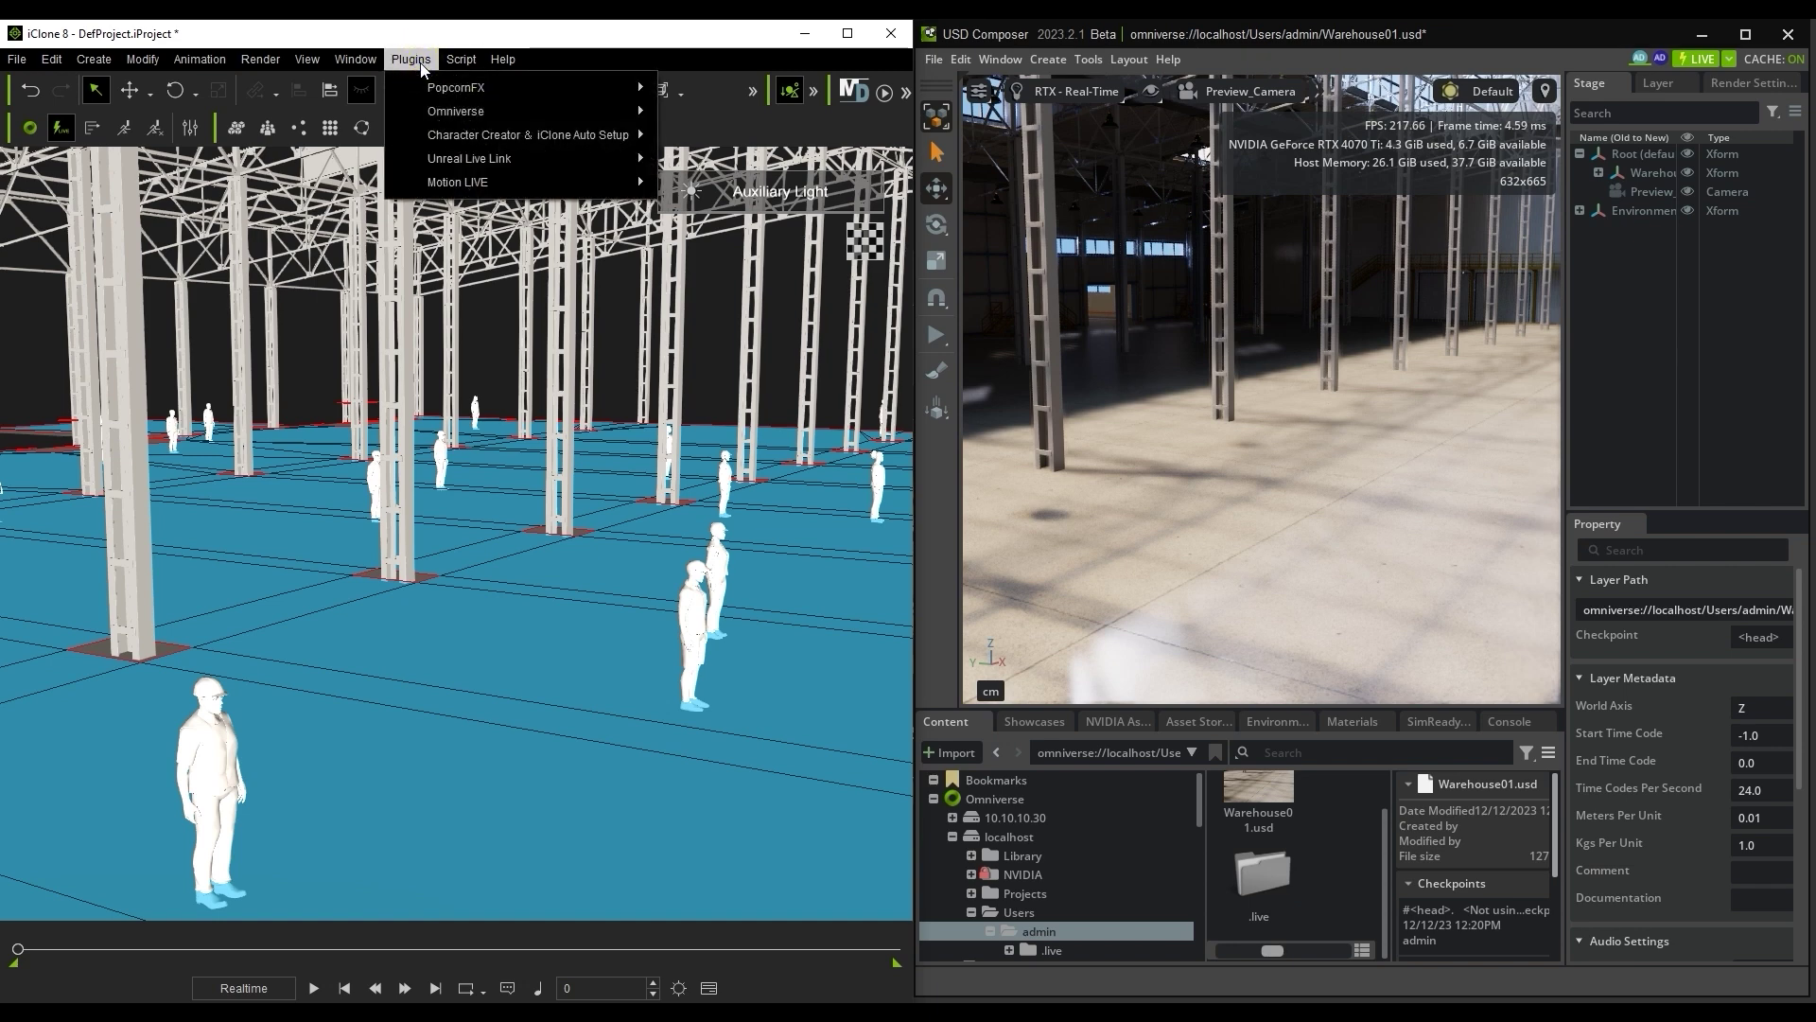
pyautogui.moveTo(473, 110)
pyautogui.click(823, 184)
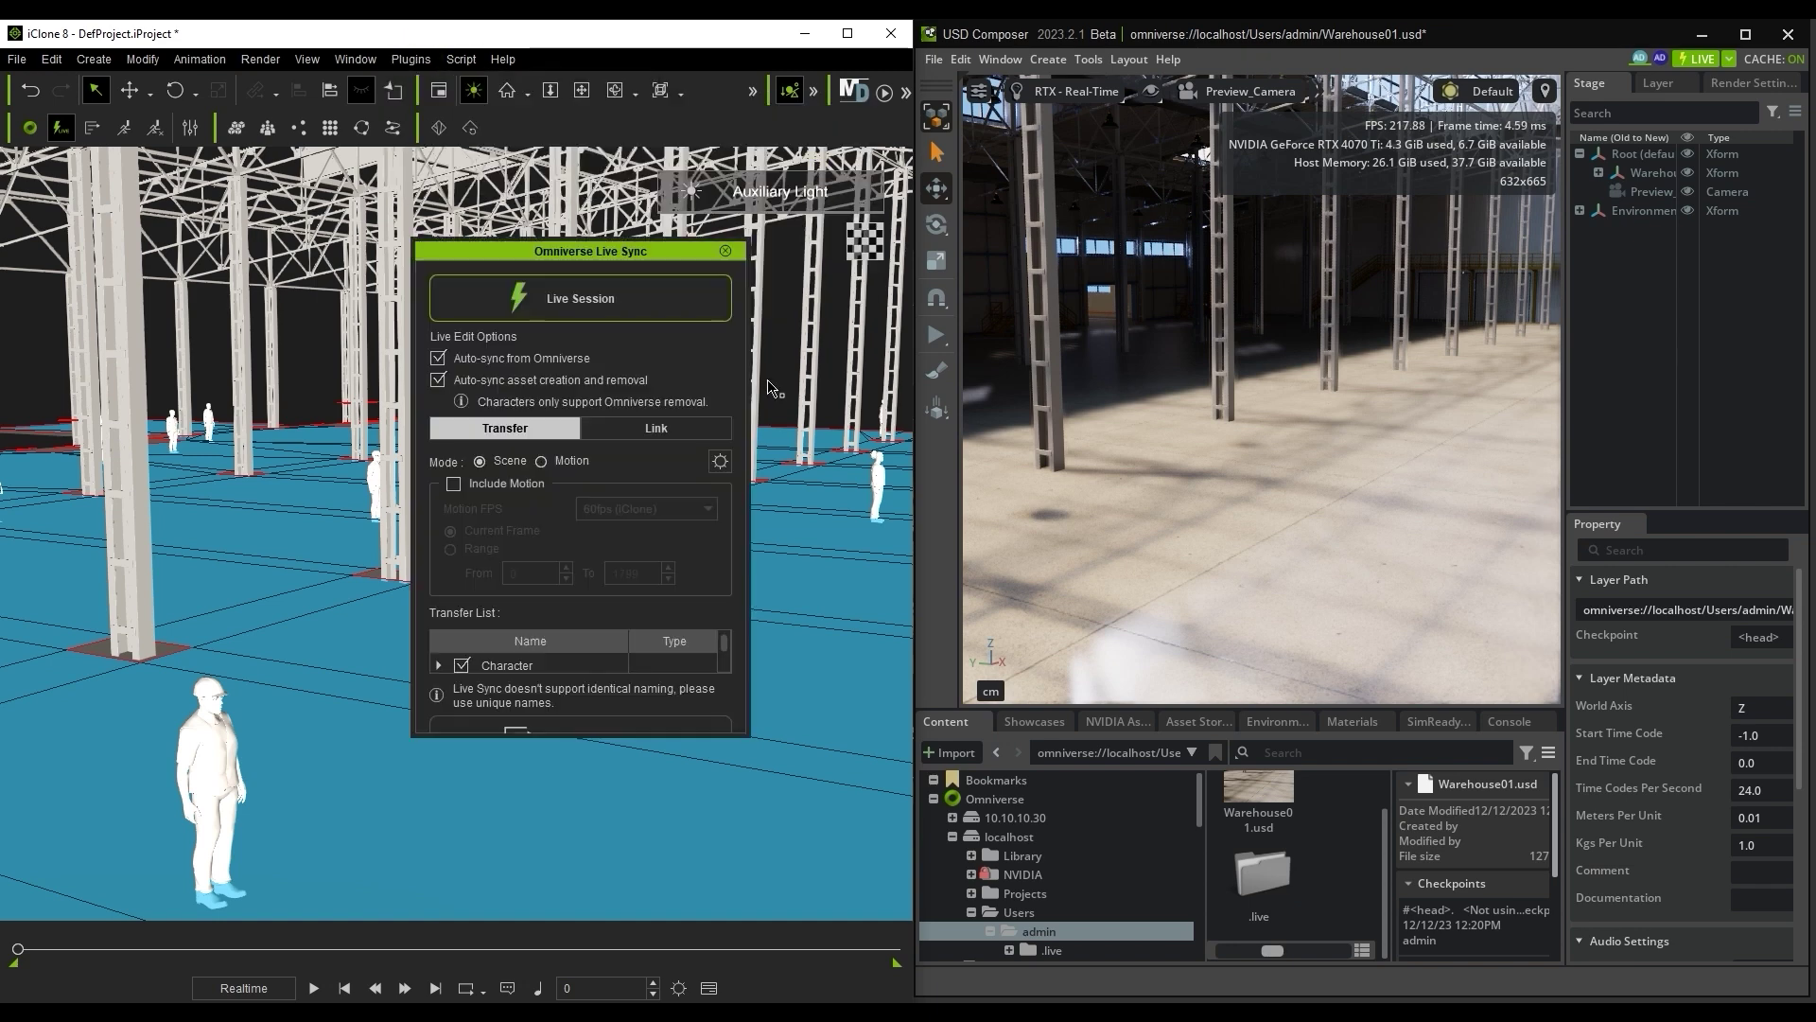
pyautogui.moveTo(682, 249); pyautogui.dragTo(754, 103)
pyautogui.moveTo(764, 589); pyautogui.dragTo(759, 901)
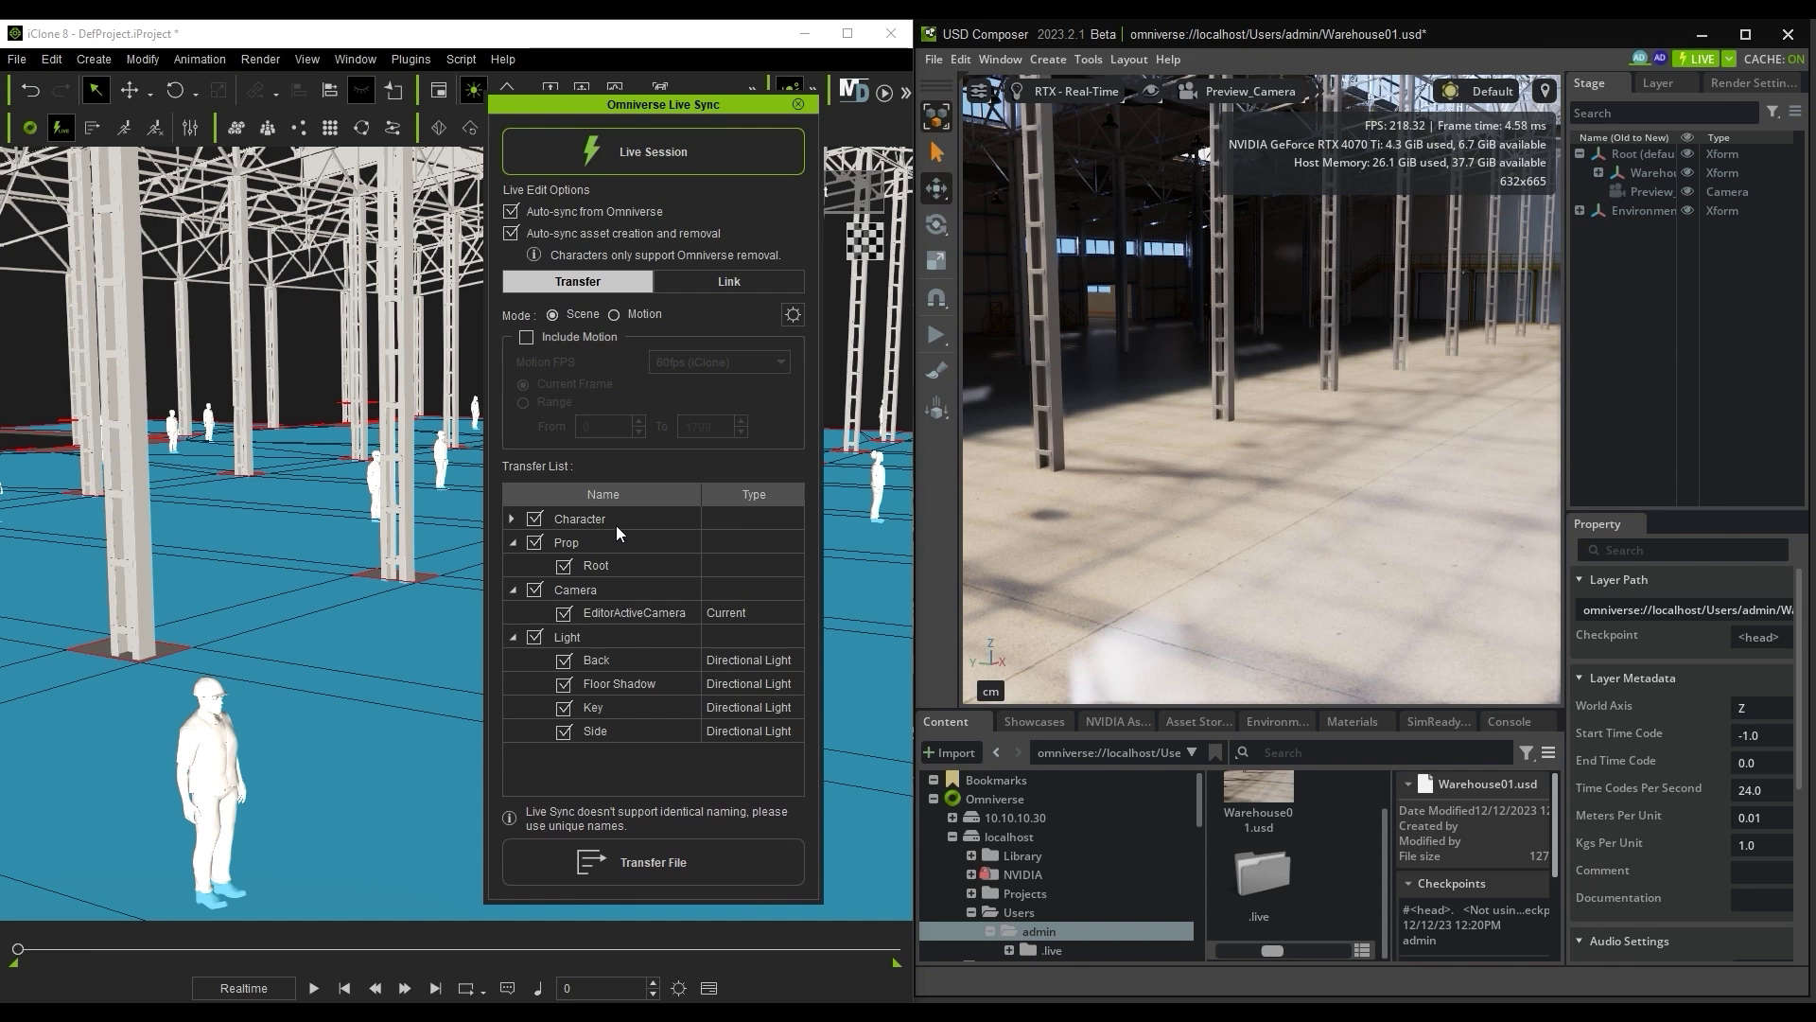
# Step: Select all the Uniform character rows in the Scene list and enable Lite Mode for them
pyautogui.click(358, 58)
pyautogui.click(397, 187)
pyautogui.moveTo(667, 105); pyautogui.dragTo(773, 121)
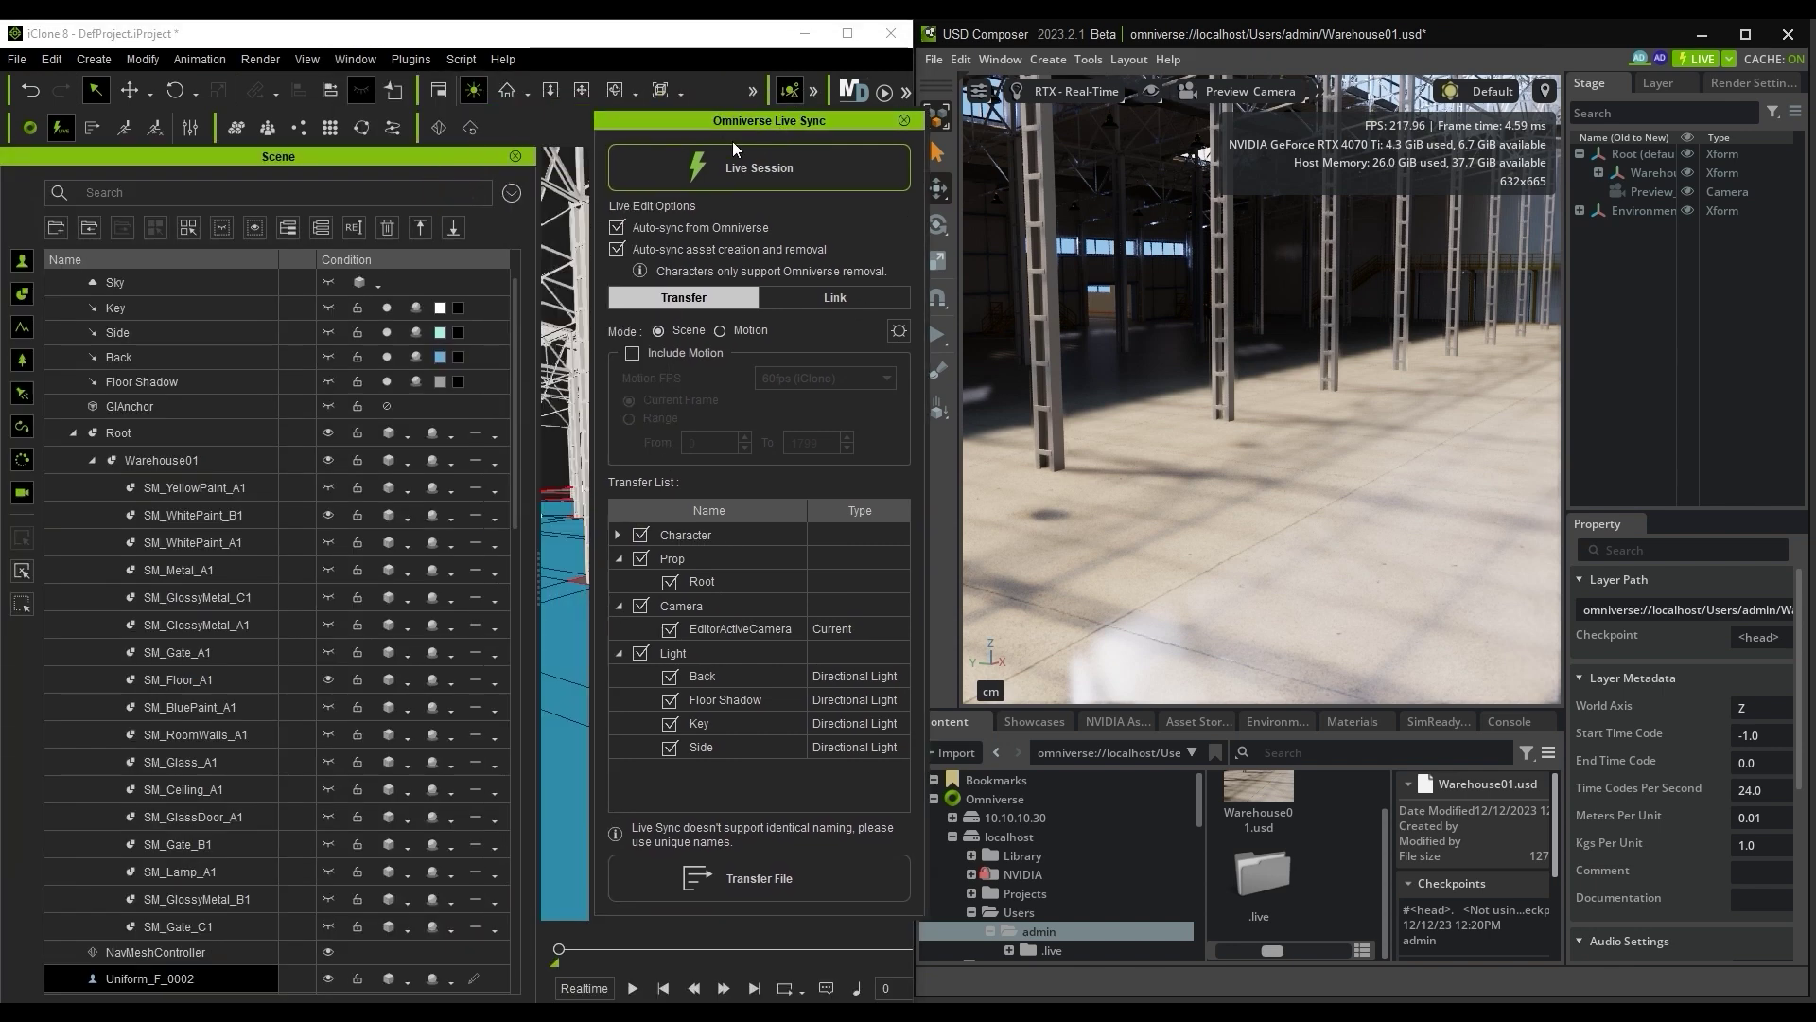
pyautogui.click(91, 461)
pyautogui.moveTo(515, 396); pyautogui.dragTo(544, 435)
pyautogui.keyDown('shift'); pyautogui.click(219, 968); pyautogui.keyUp('shift')
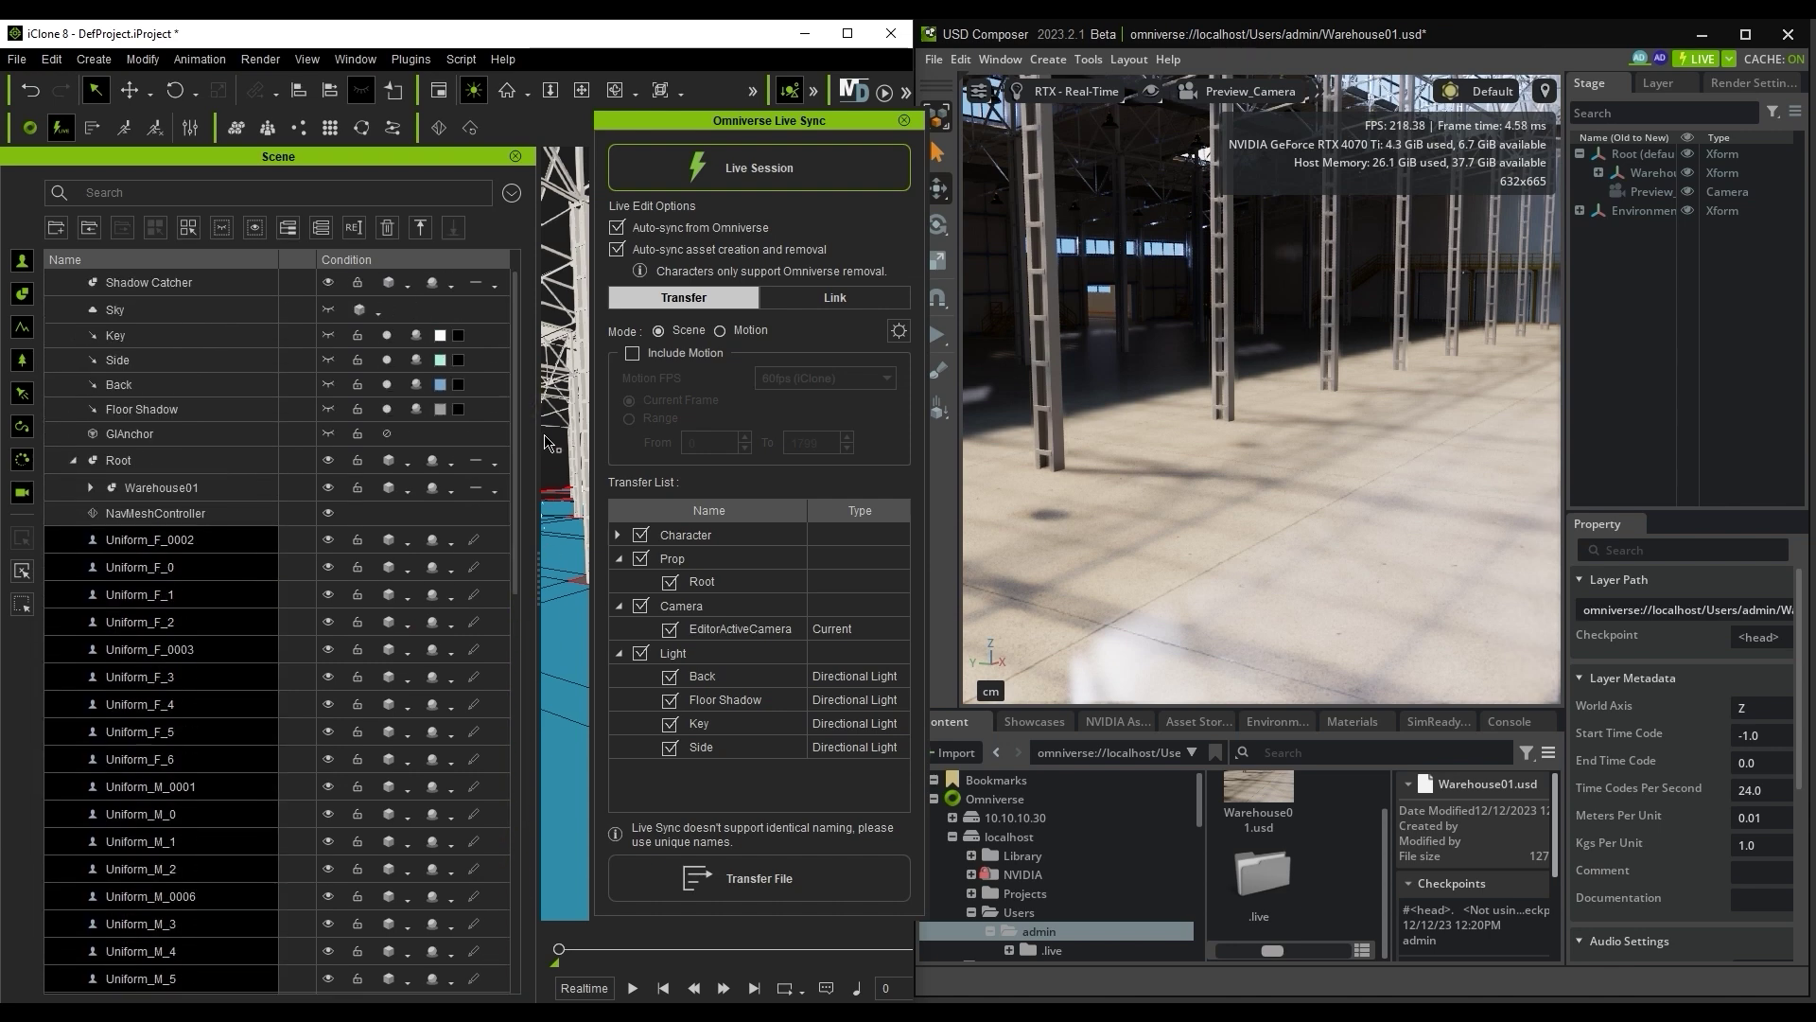
pyautogui.click(473, 539)
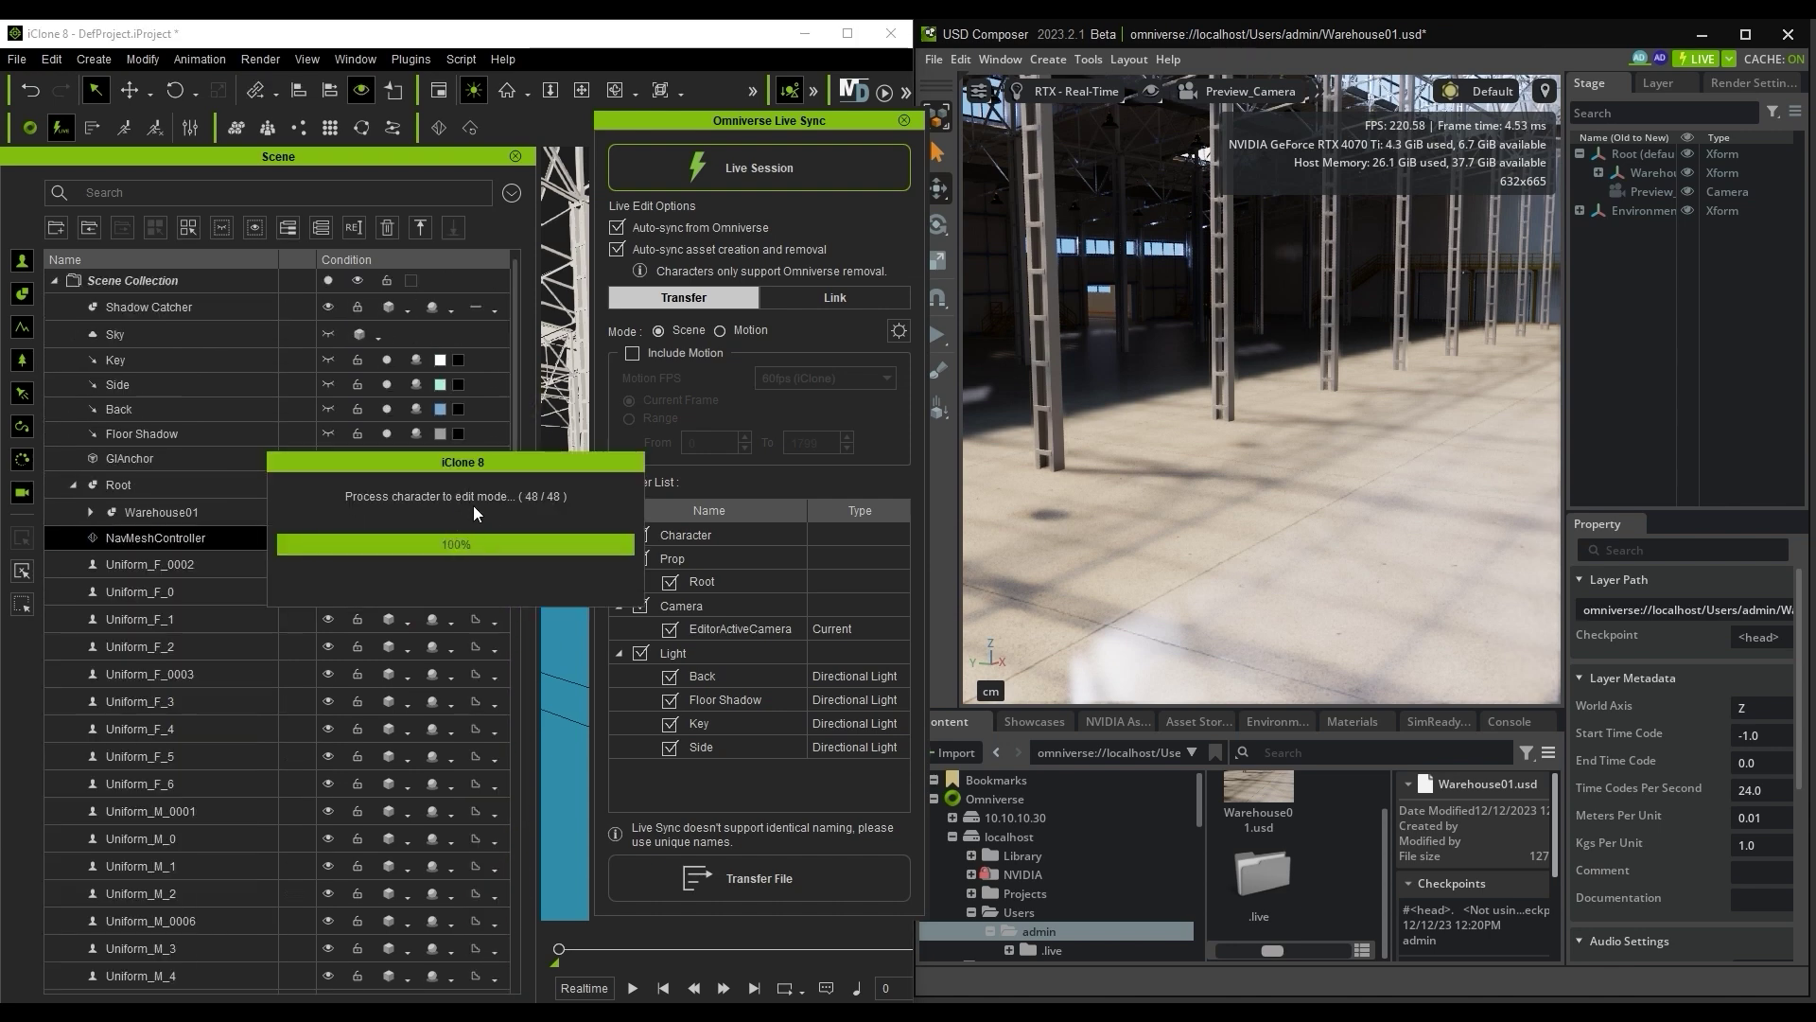
# Step: Transfer the Character entries to USD Composer, then close Omniverse Live Sync
pyautogui.click(617, 535)
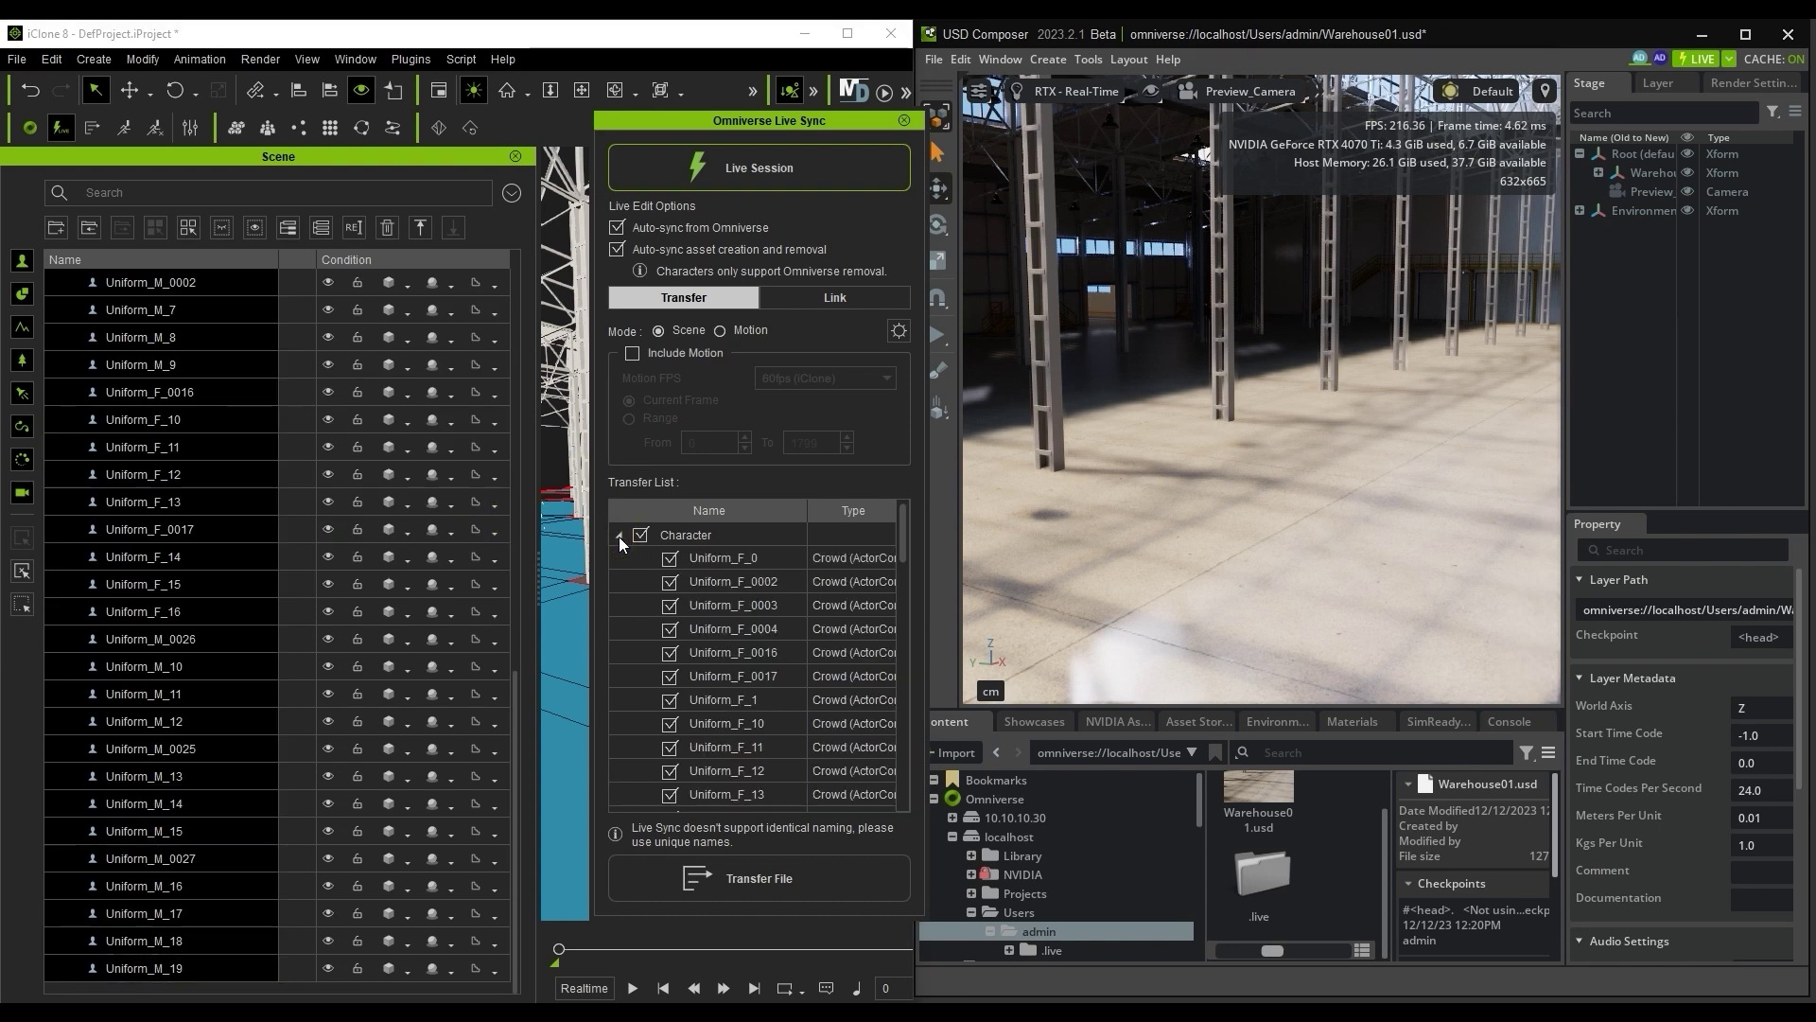
pyautogui.moveTo(904, 553); pyautogui.dragTo(888, 507)
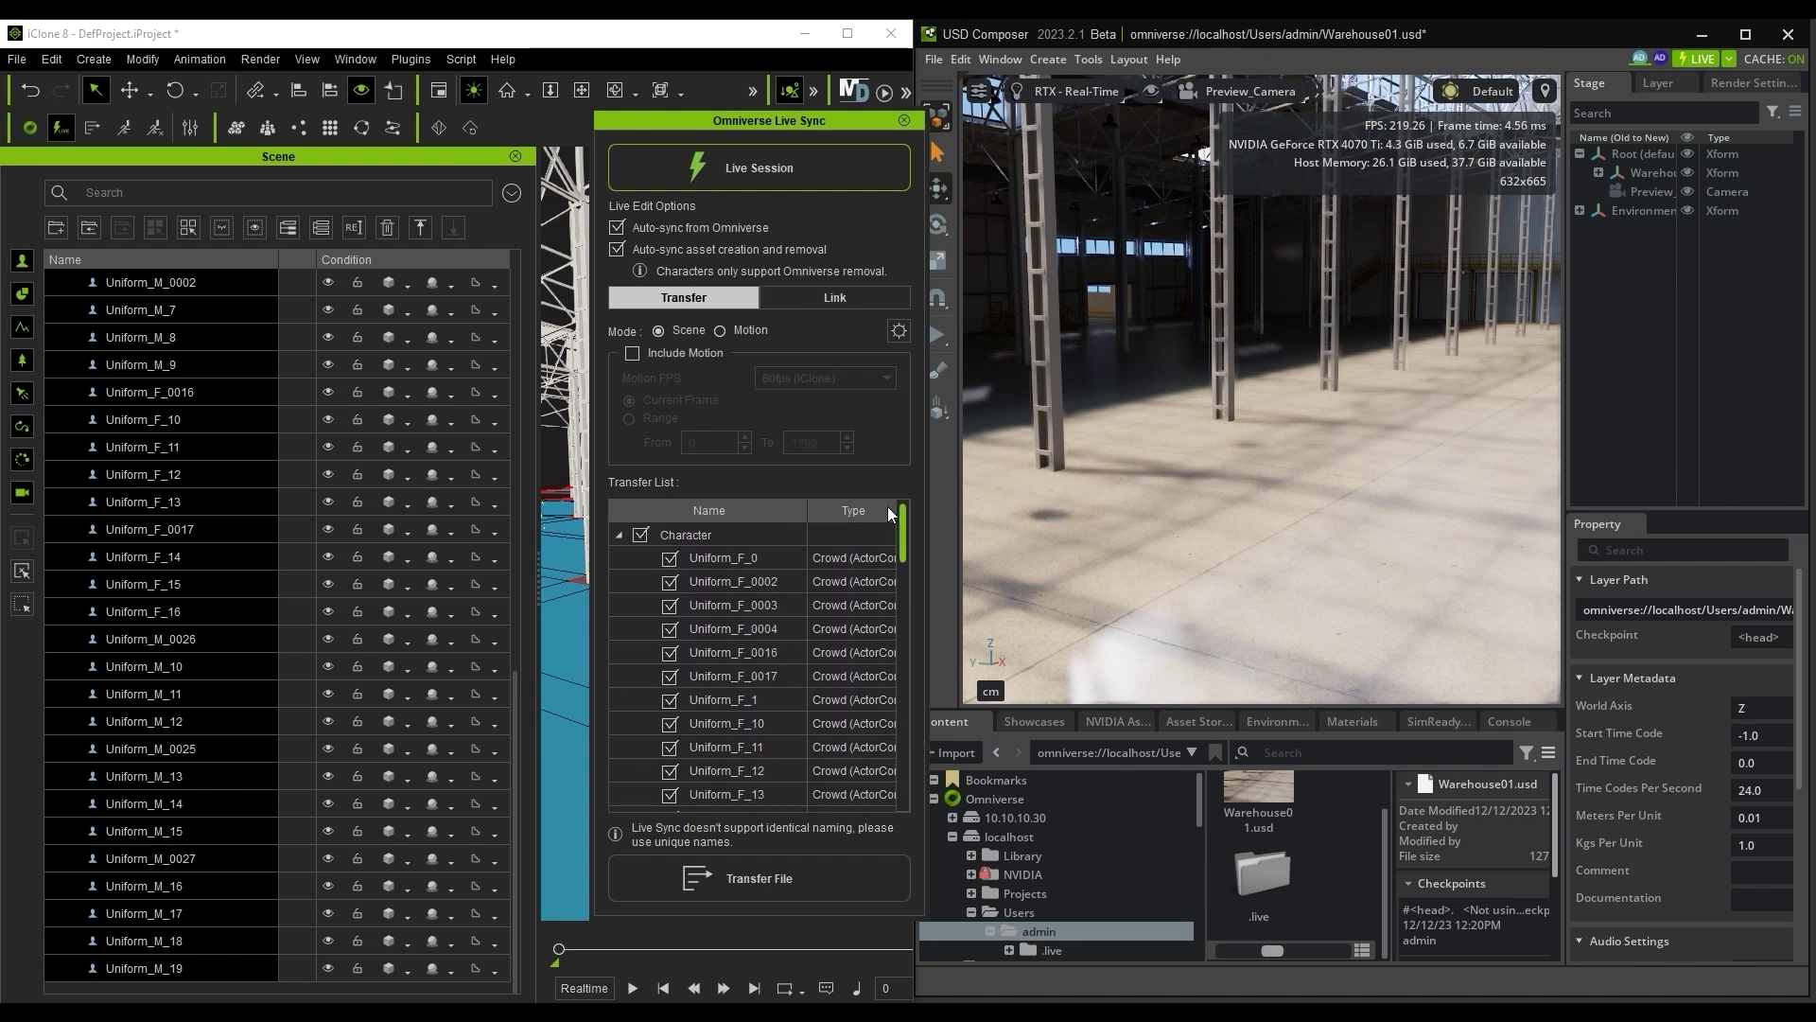
pyautogui.click(842, 891)
pyautogui.click(904, 120)
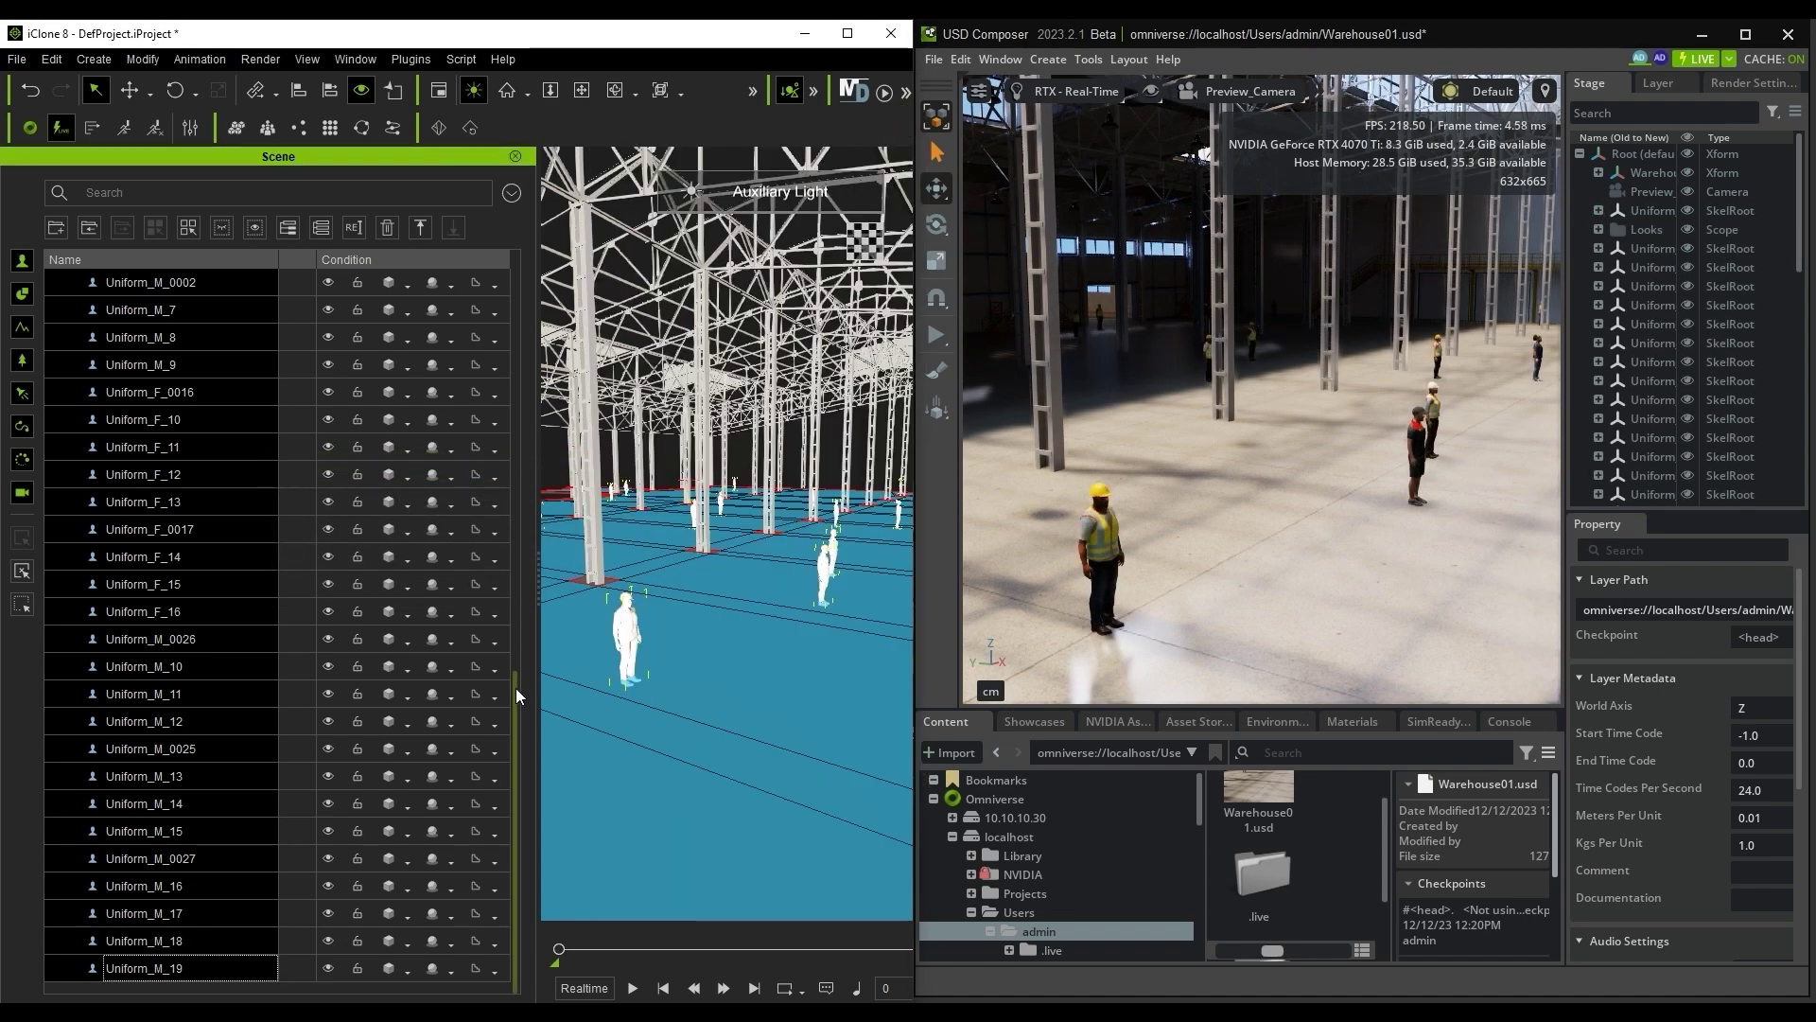
# Step: Widen the Scene panel and toggle Lite Mode on the crowd characters again
pyautogui.moveTo(516, 689); pyautogui.dragTo(519, 441)
pyautogui.moveTo(518, 441); pyautogui.dragTo(518, 286)
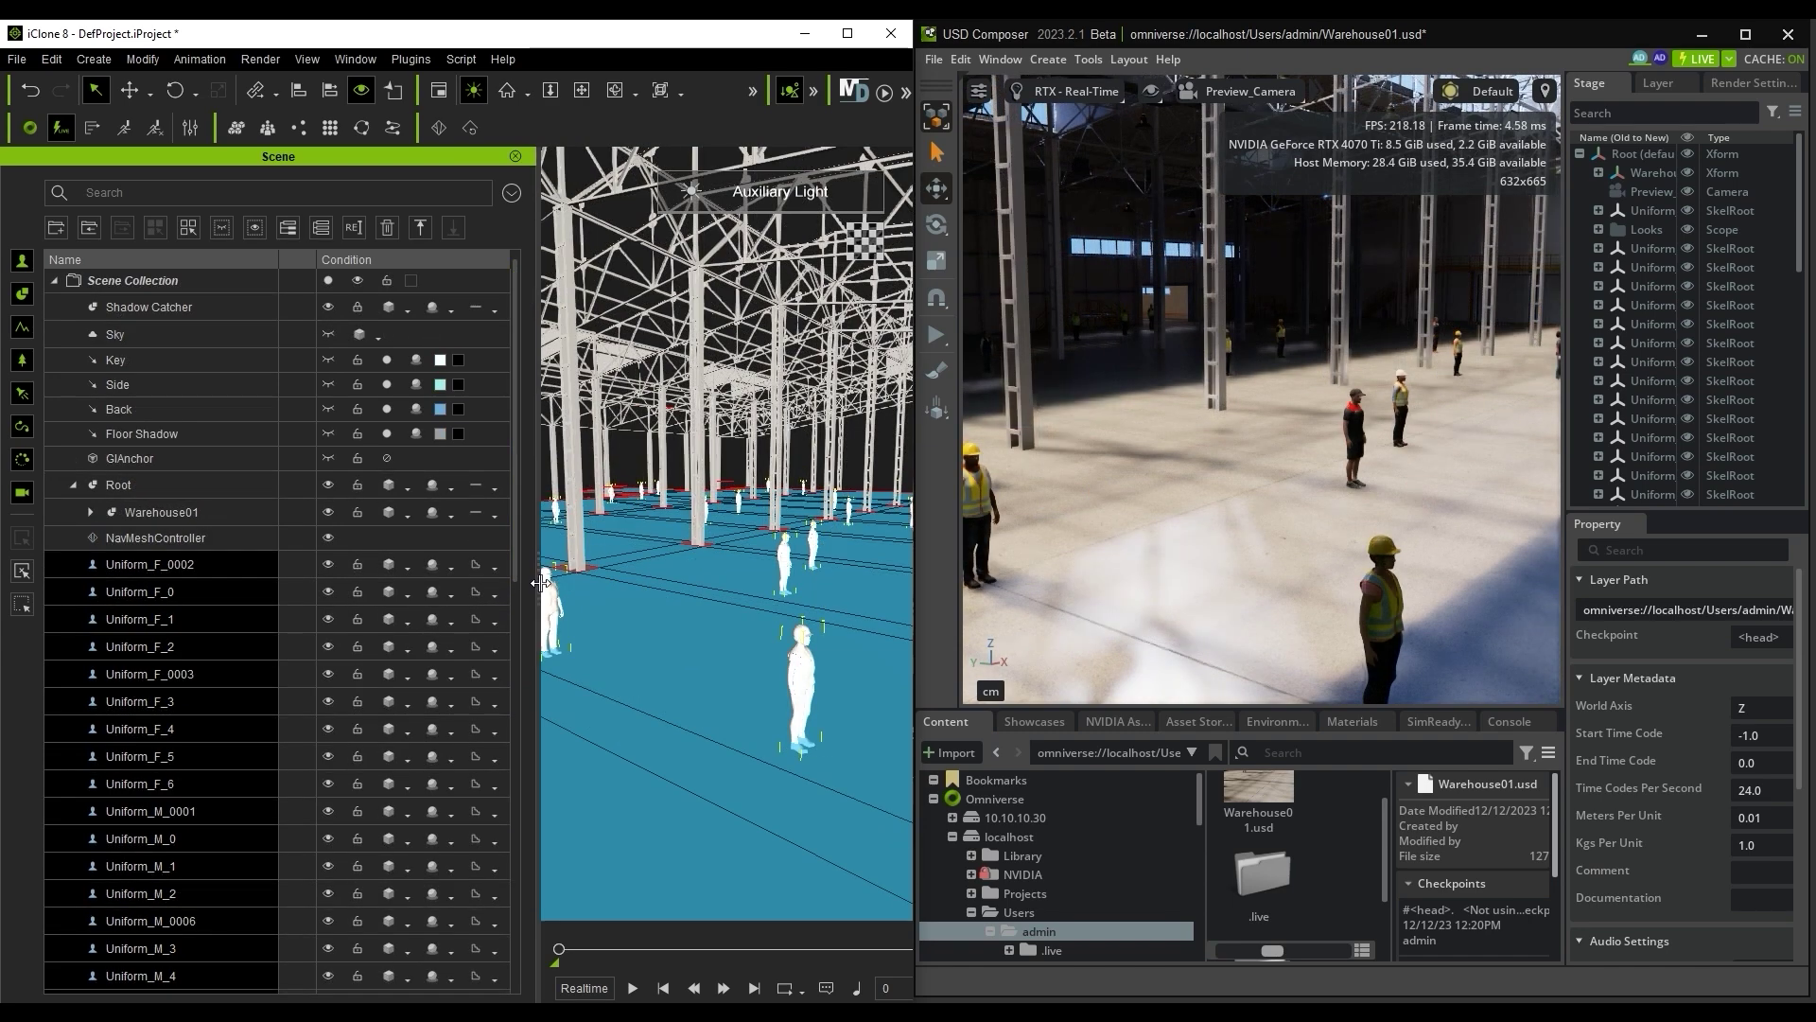
pyautogui.moveTo(540, 582); pyautogui.dragTo(617, 582)
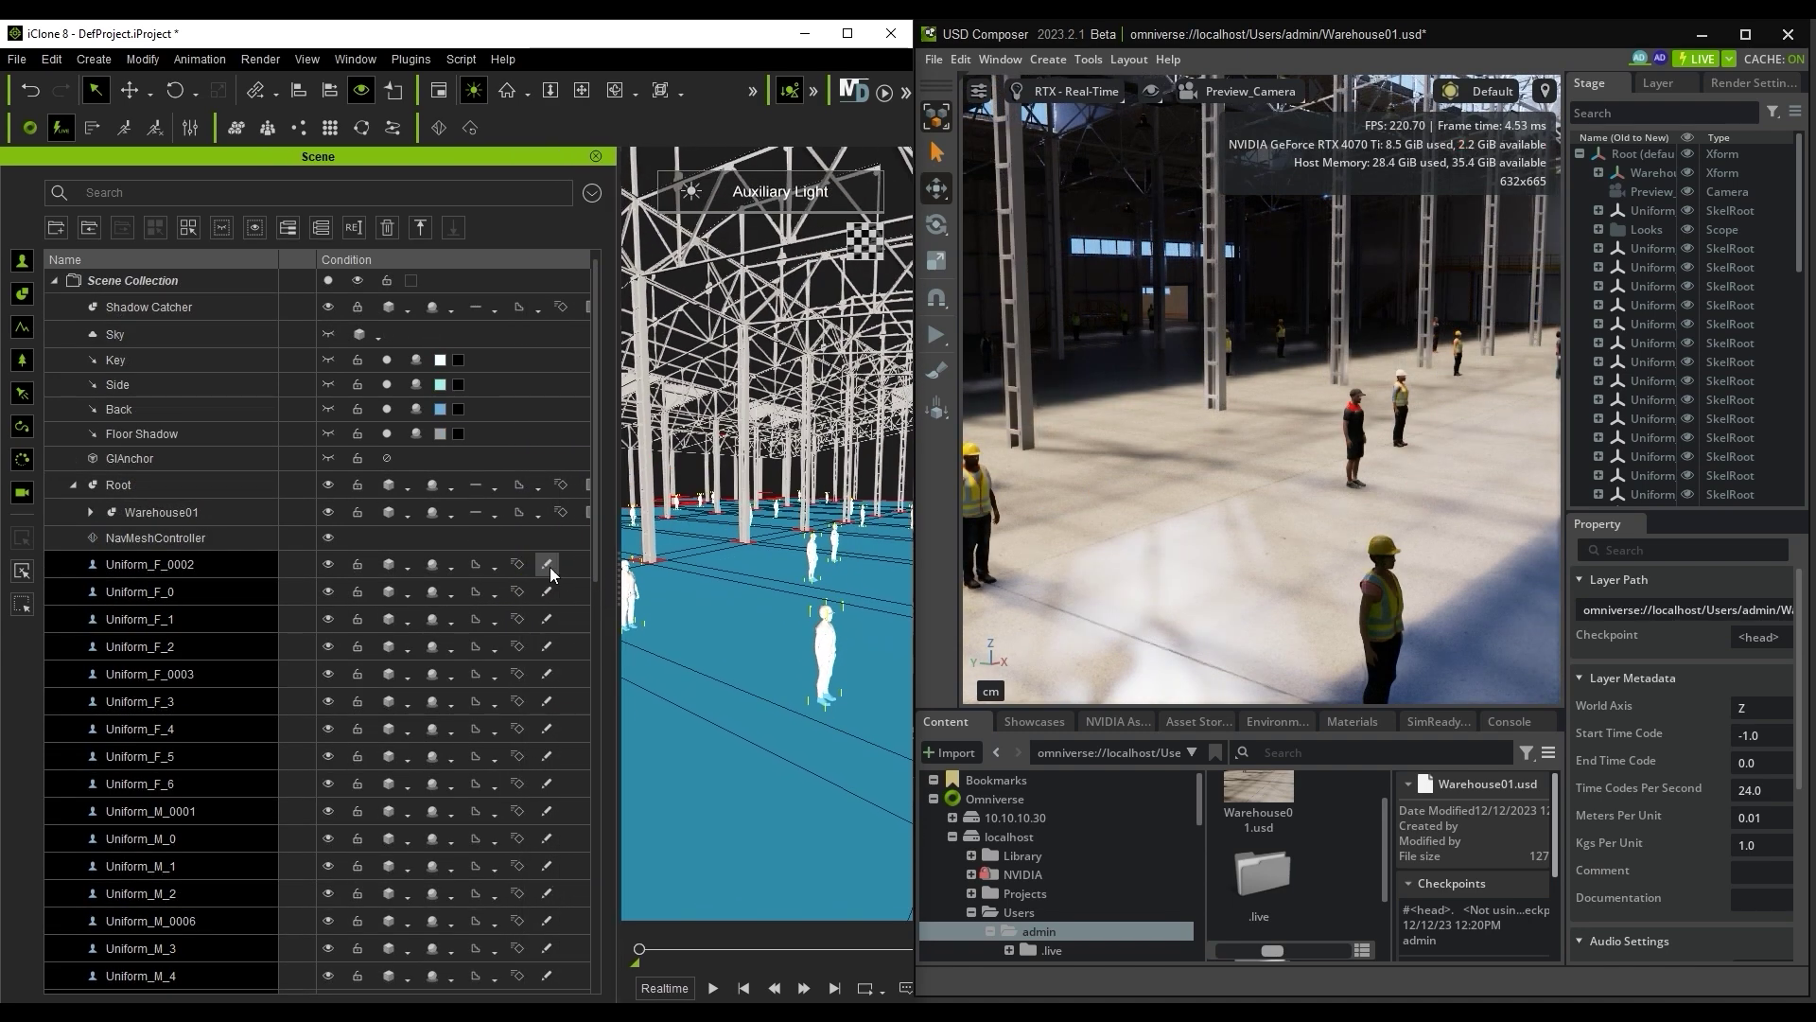
pyautogui.click(549, 566)
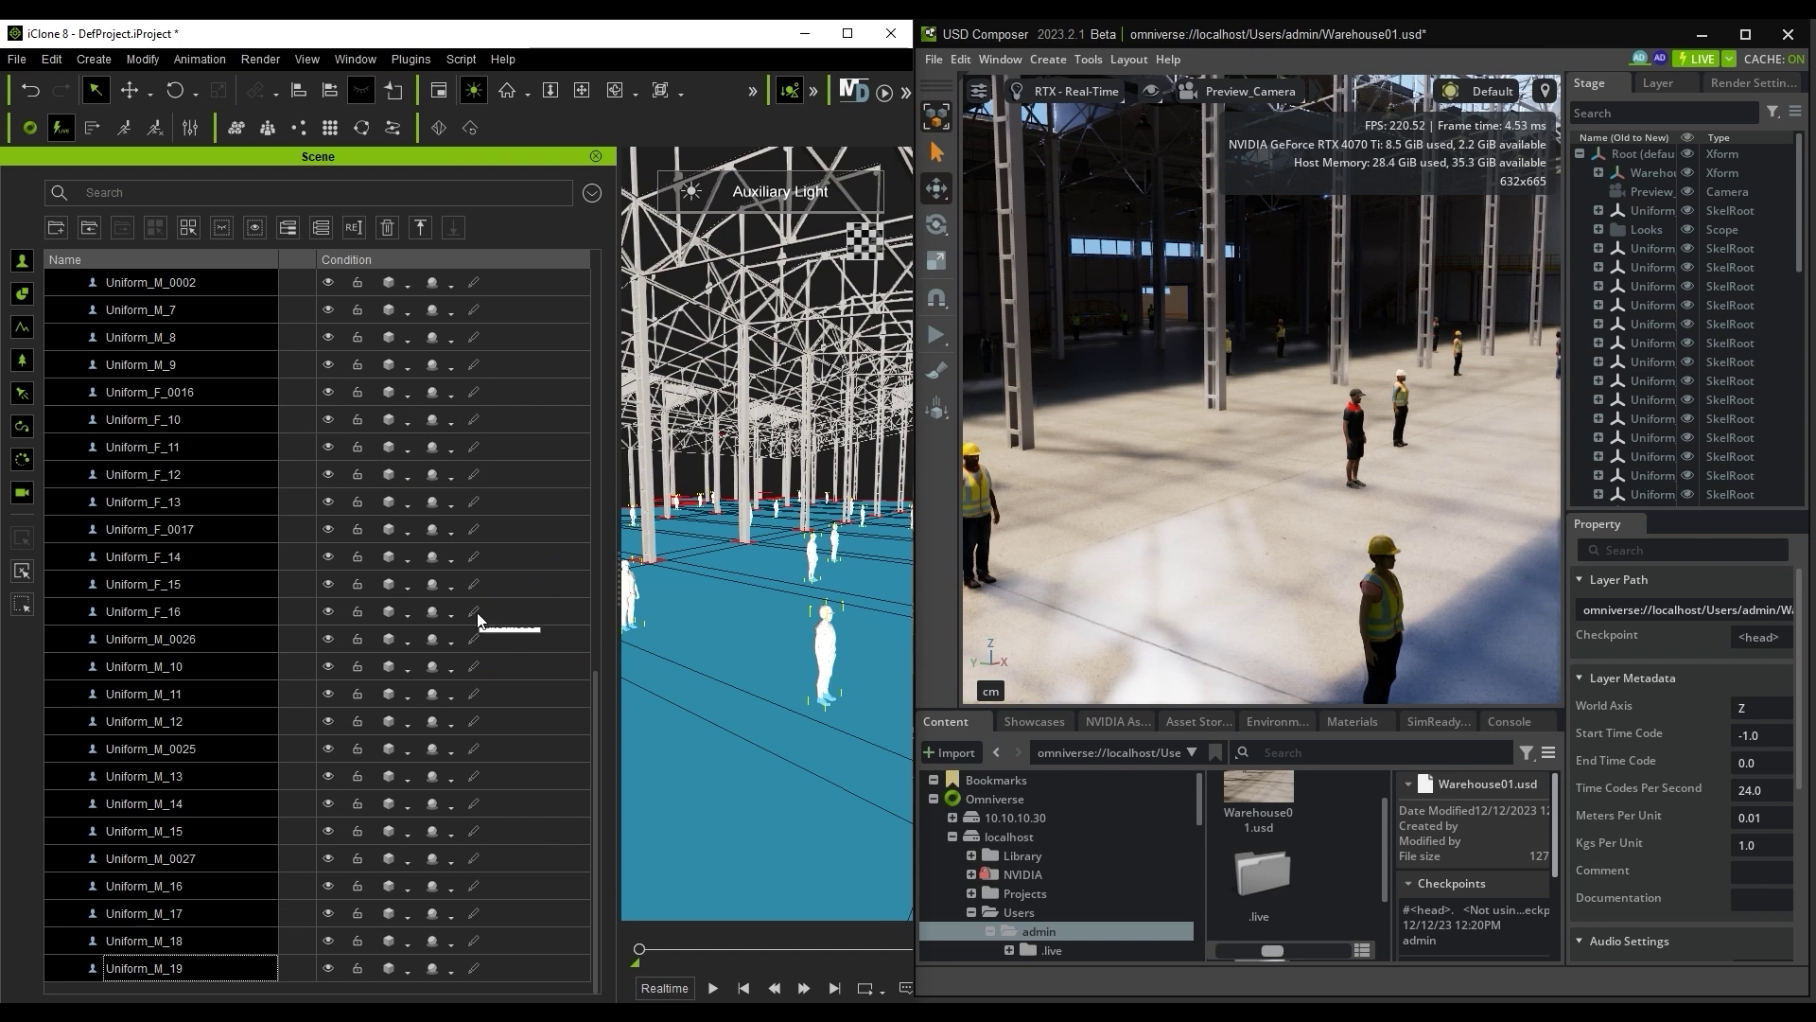
# Step: Run the Motion Director crowd simulation full-window and orbit to follow the walking workers
pyautogui.click(596, 156)
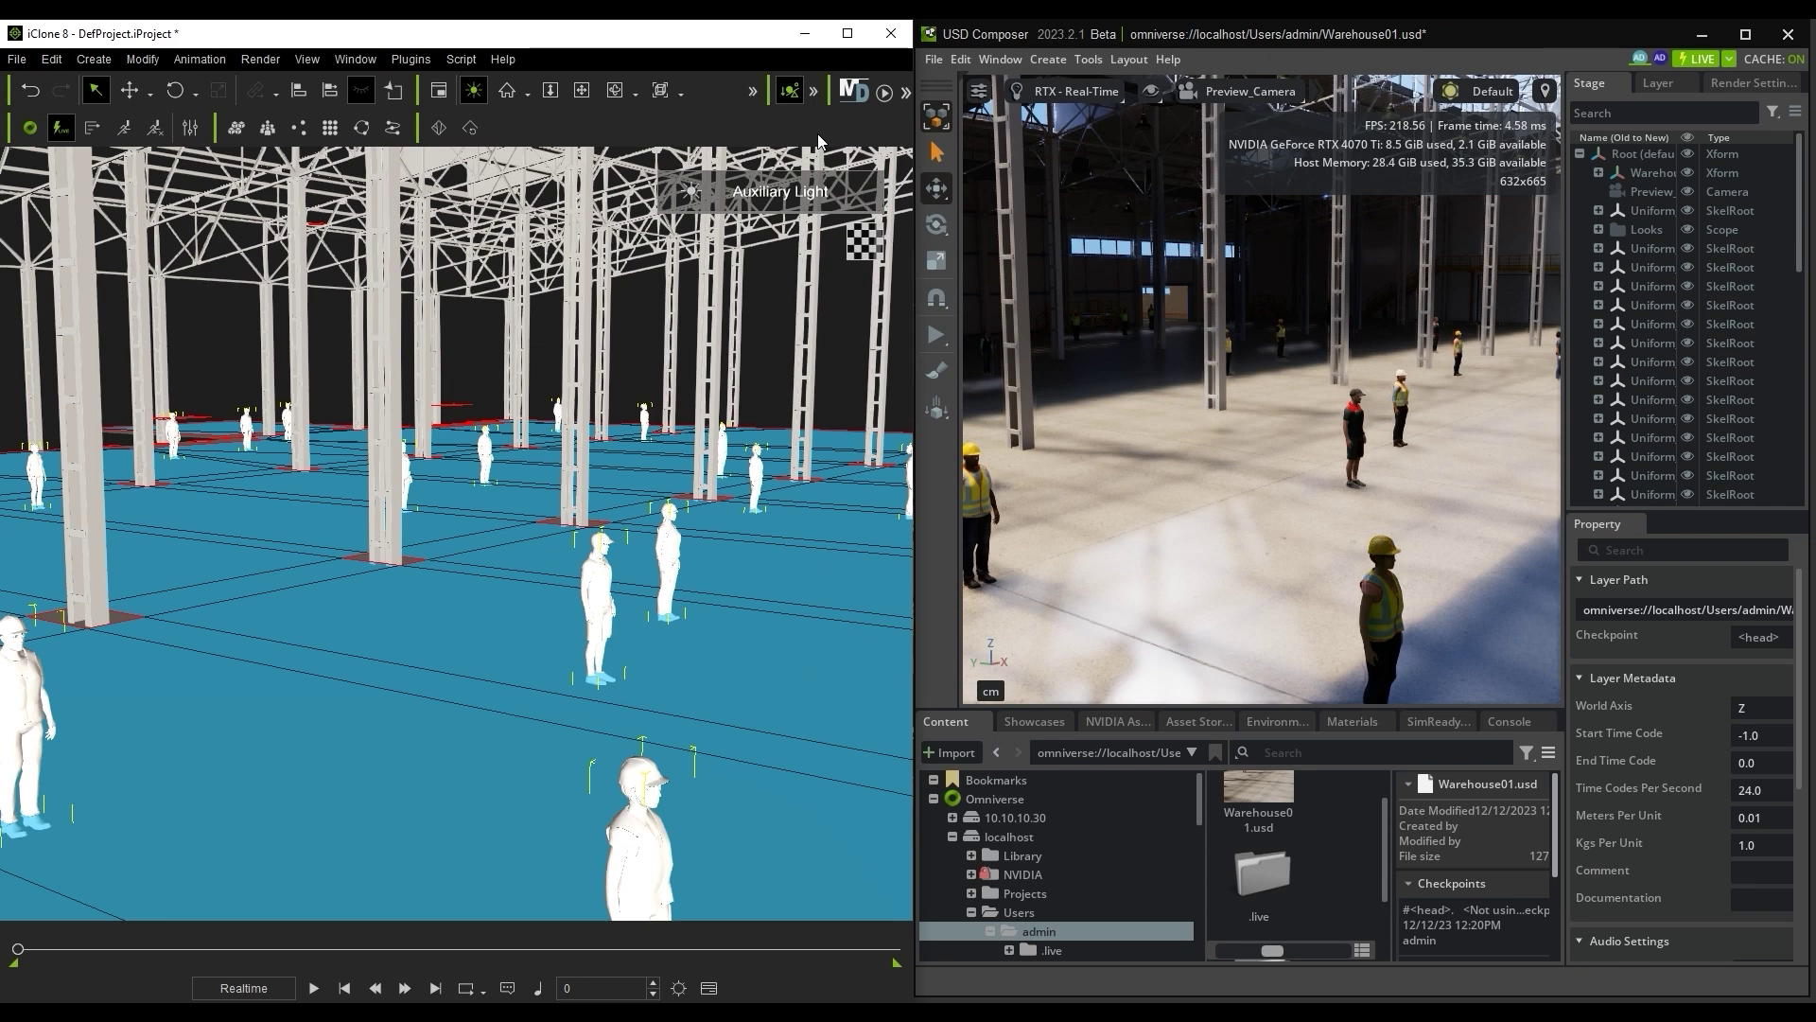
pyautogui.click(861, 95)
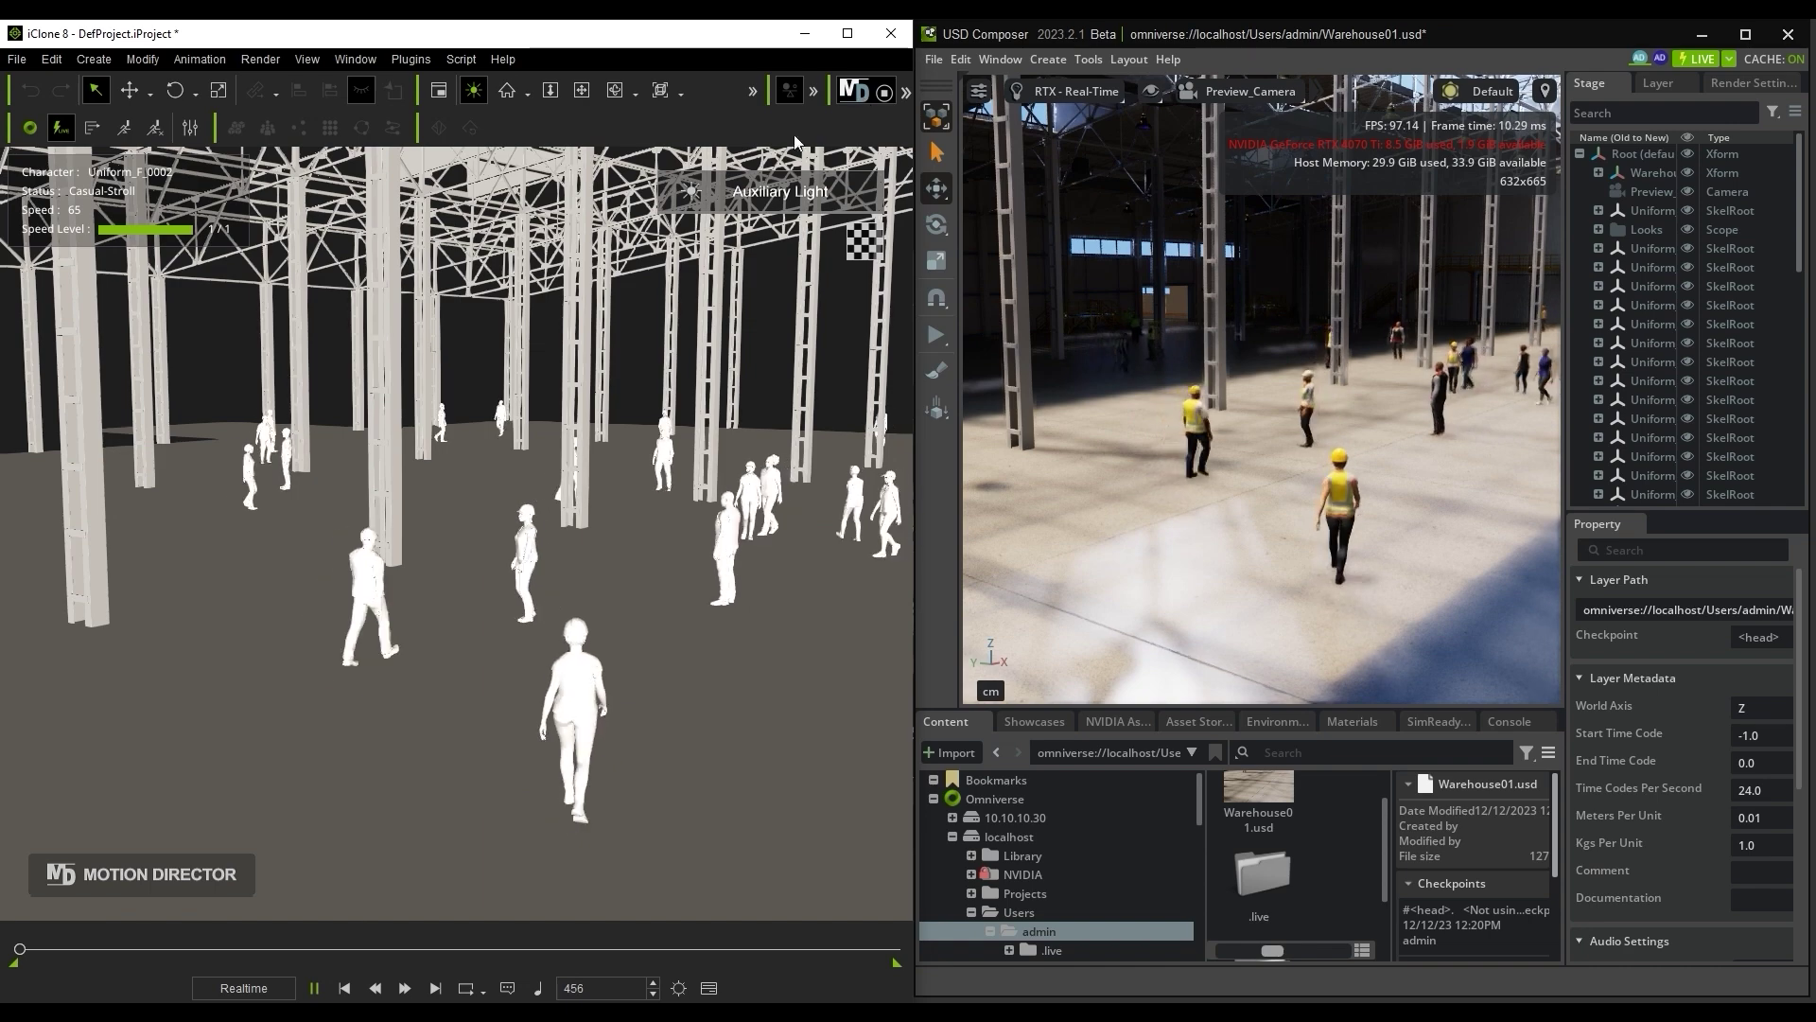
pyautogui.moveTo(571, 545); pyautogui.dragTo(657, 511, button='right')
pyautogui.moveTo(658, 511); pyautogui.dragTo(457, 519, button='middle')
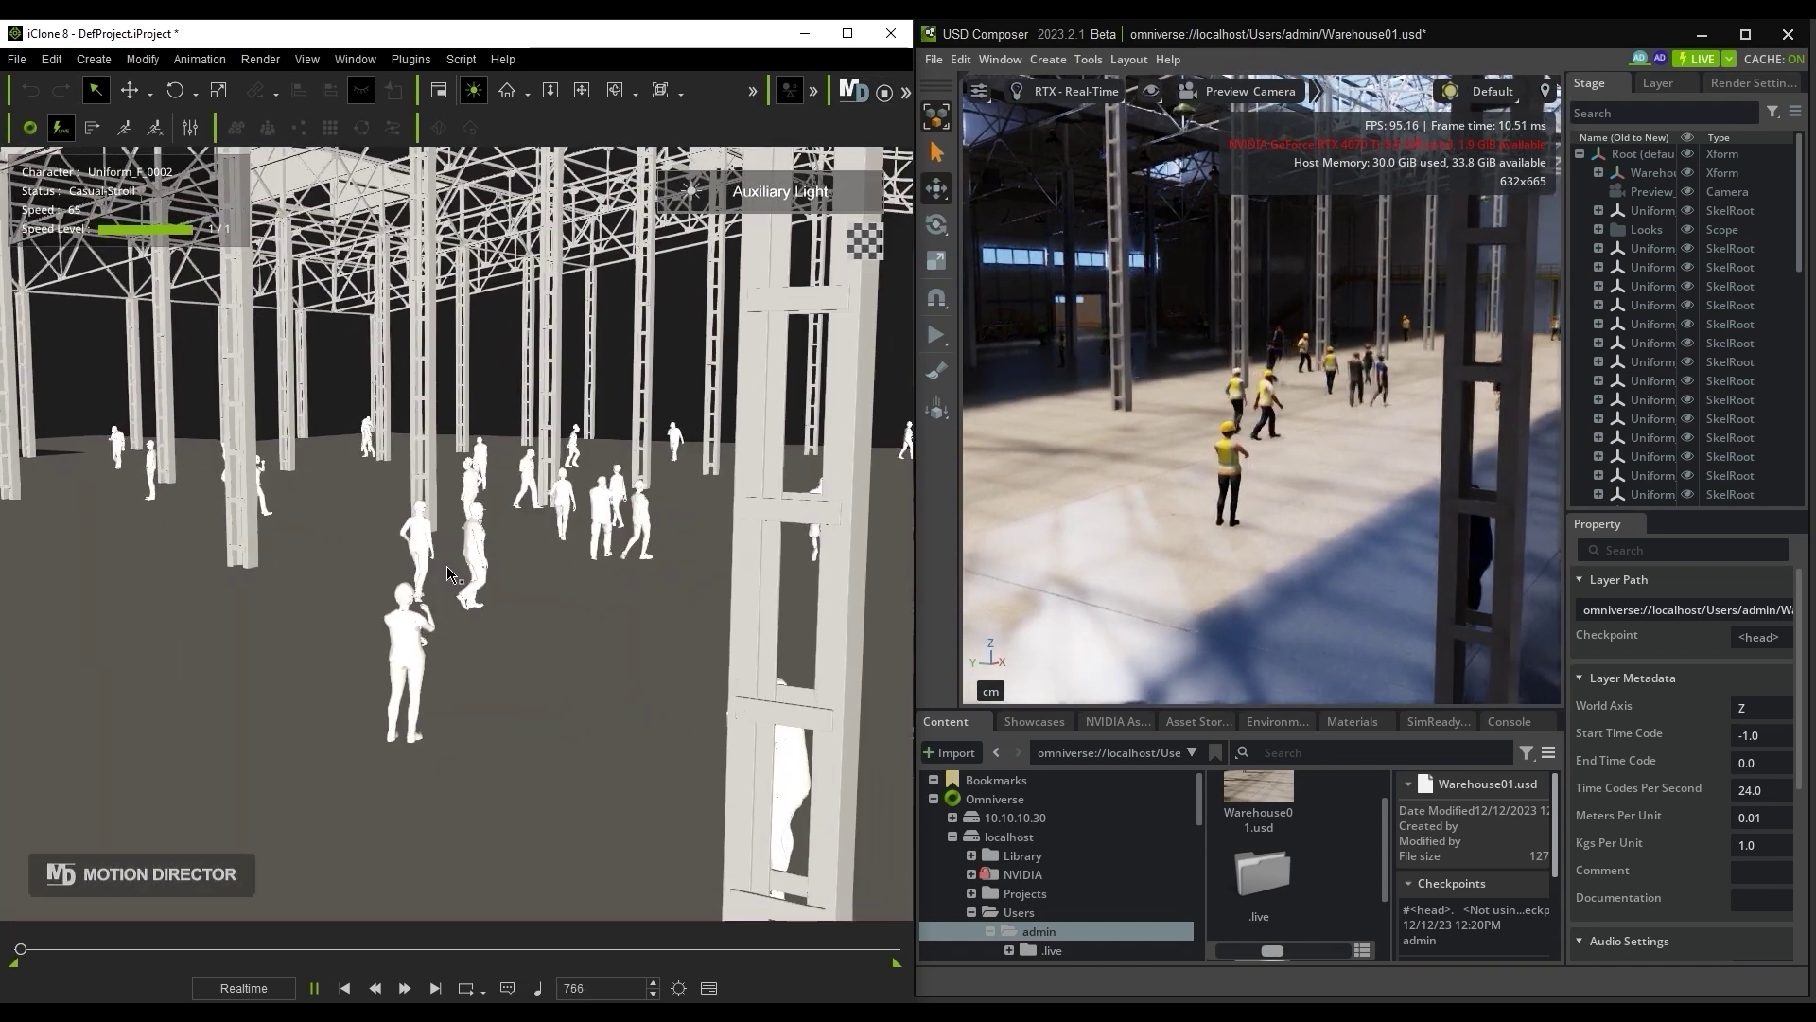
pyautogui.moveTo(458, 519); pyautogui.dragTo(491, 554, button='right')
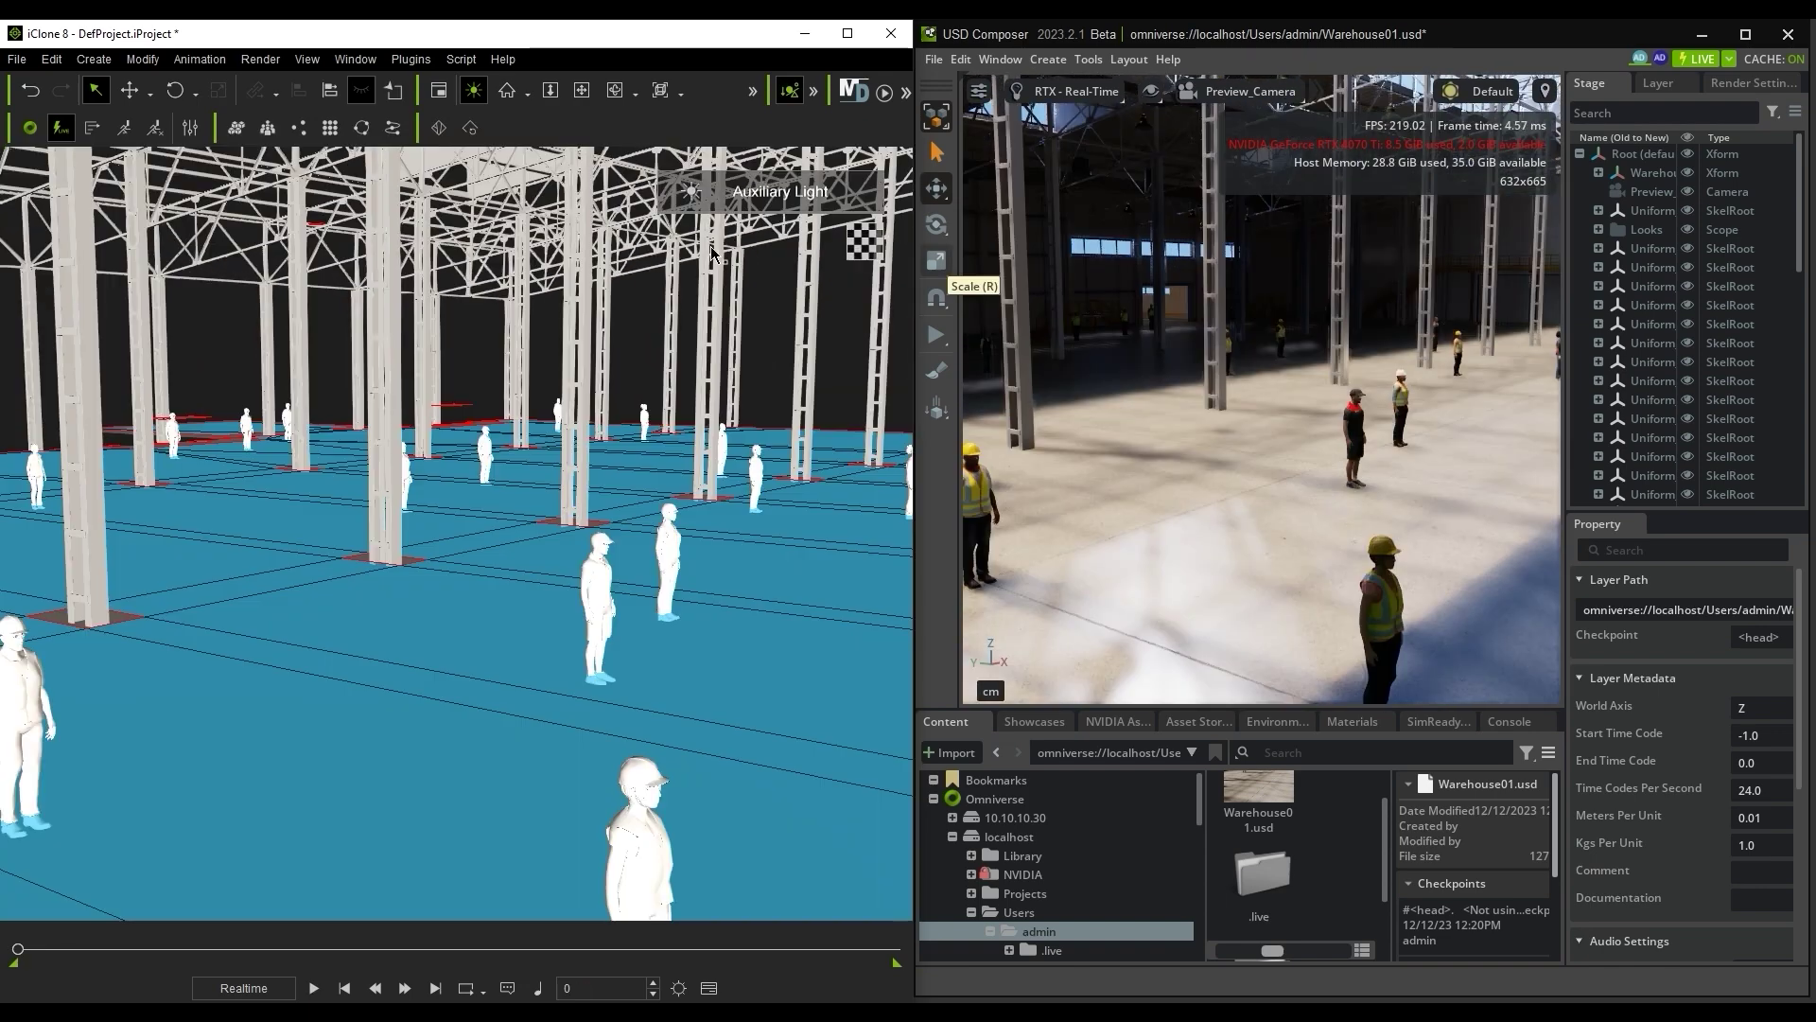
# Step: In MD Control Center, record the selected characters' walk with Record Selected start mode, then close it
pyautogui.click(411, 58)
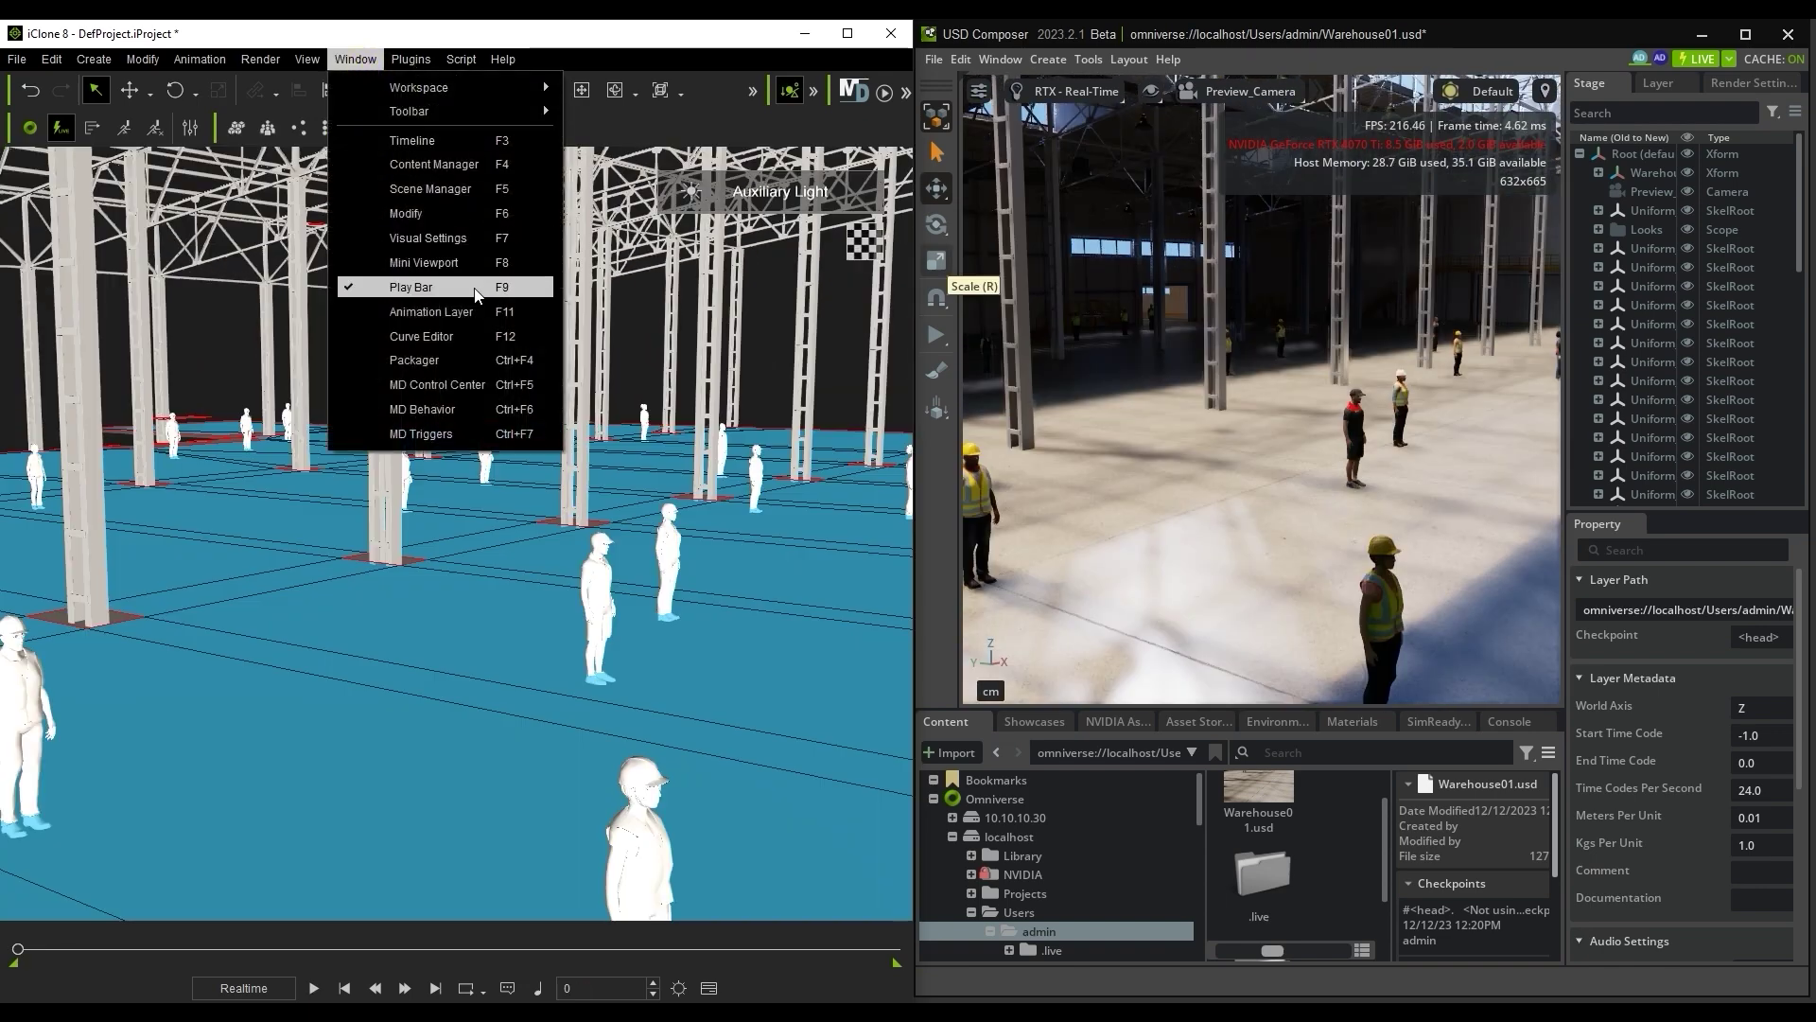
pyautogui.click(454, 380)
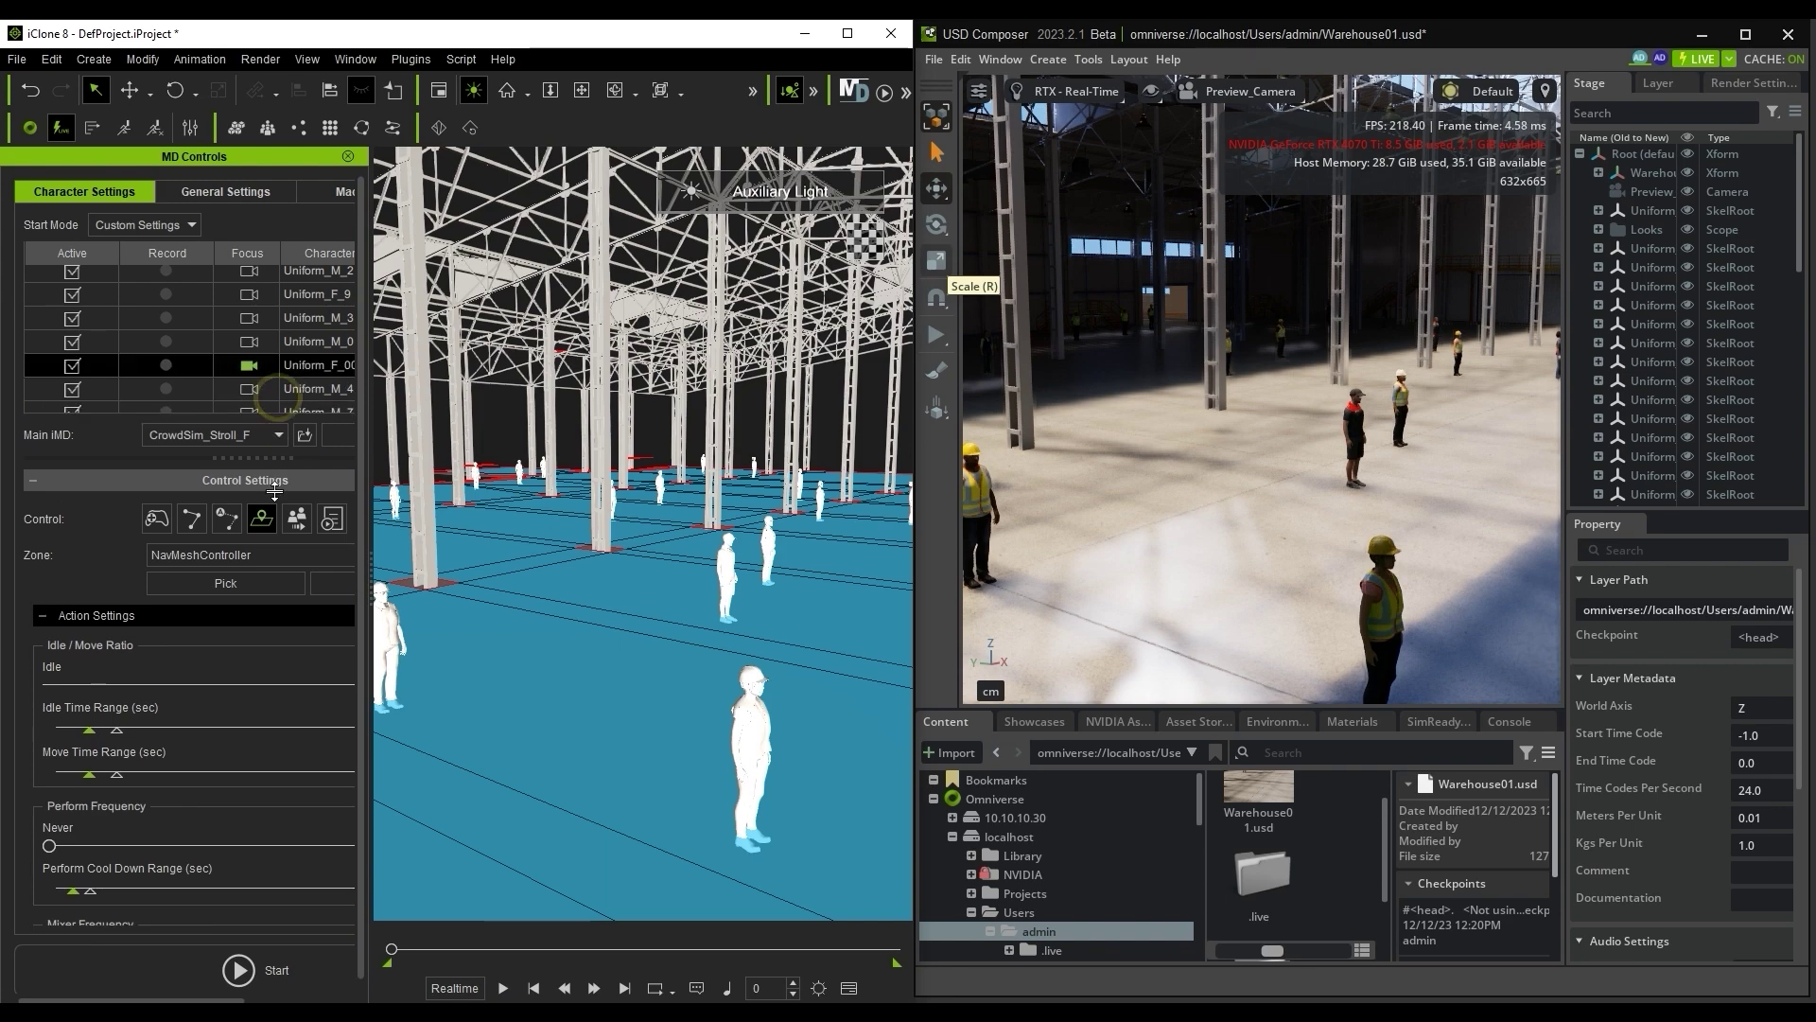
pyautogui.moveTo(371, 537); pyautogui.dragTo(496, 536)
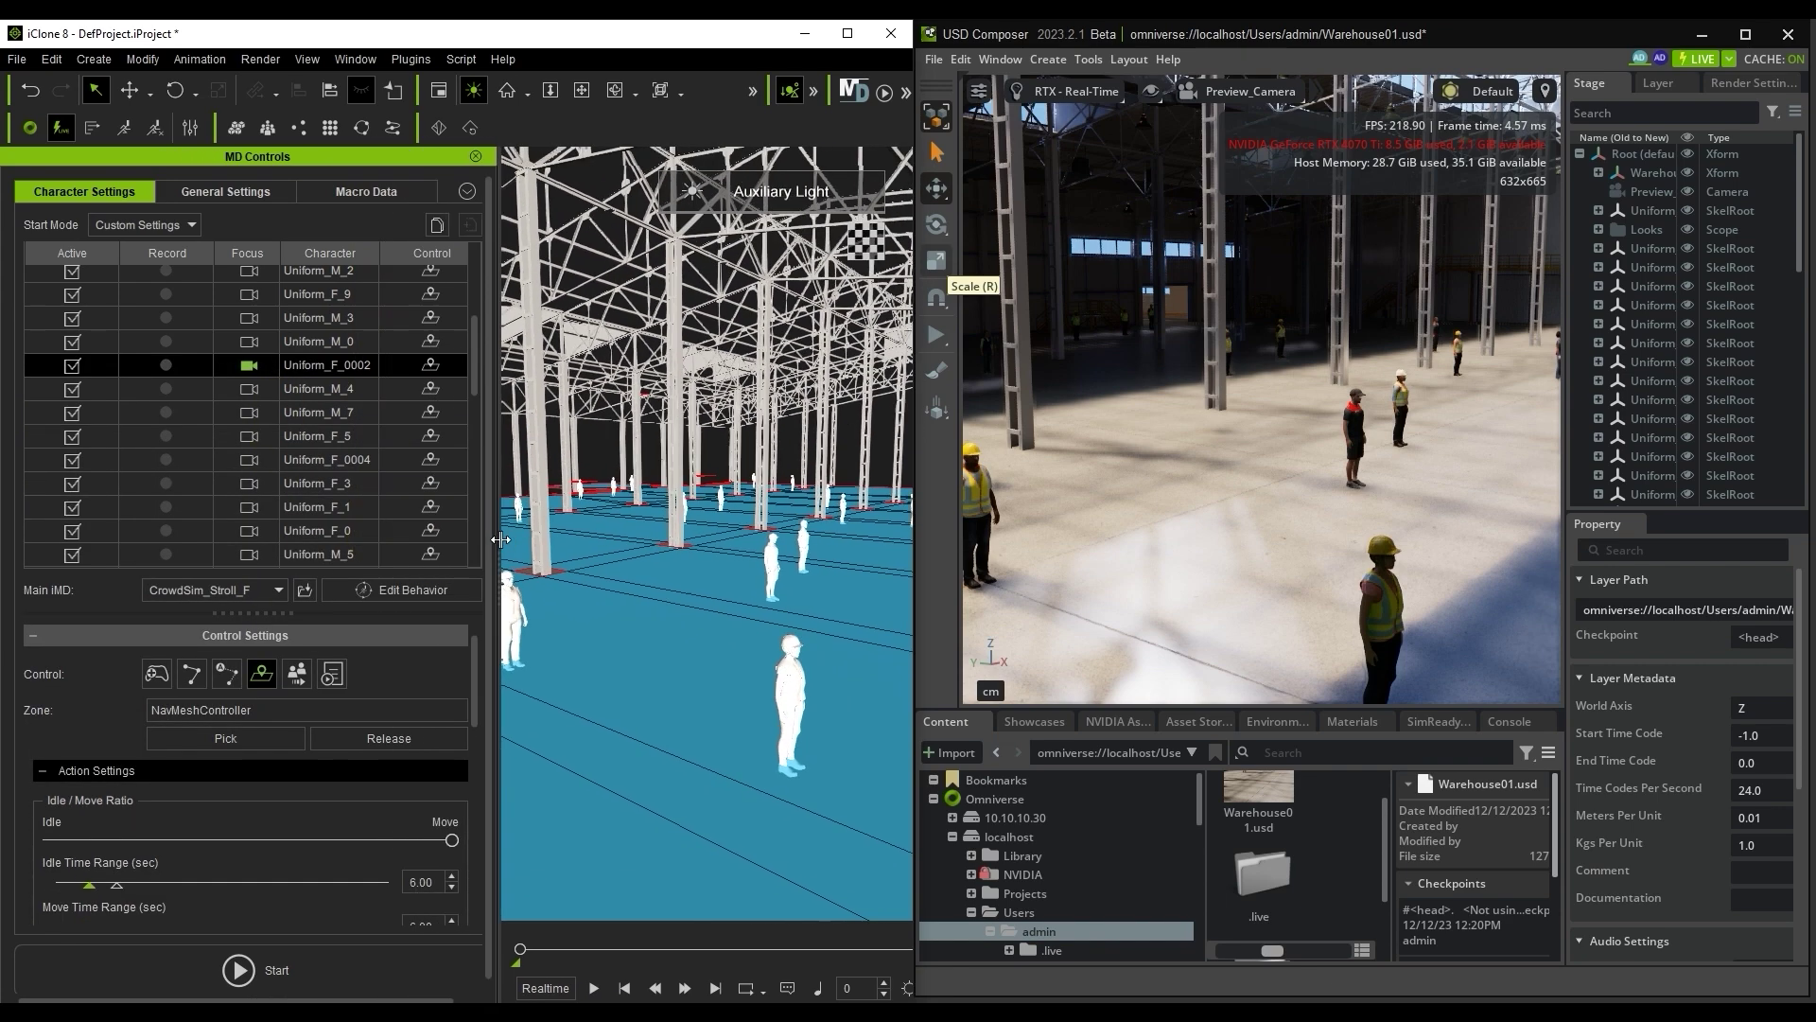
pyautogui.click(186, 232)
pyautogui.click(163, 280)
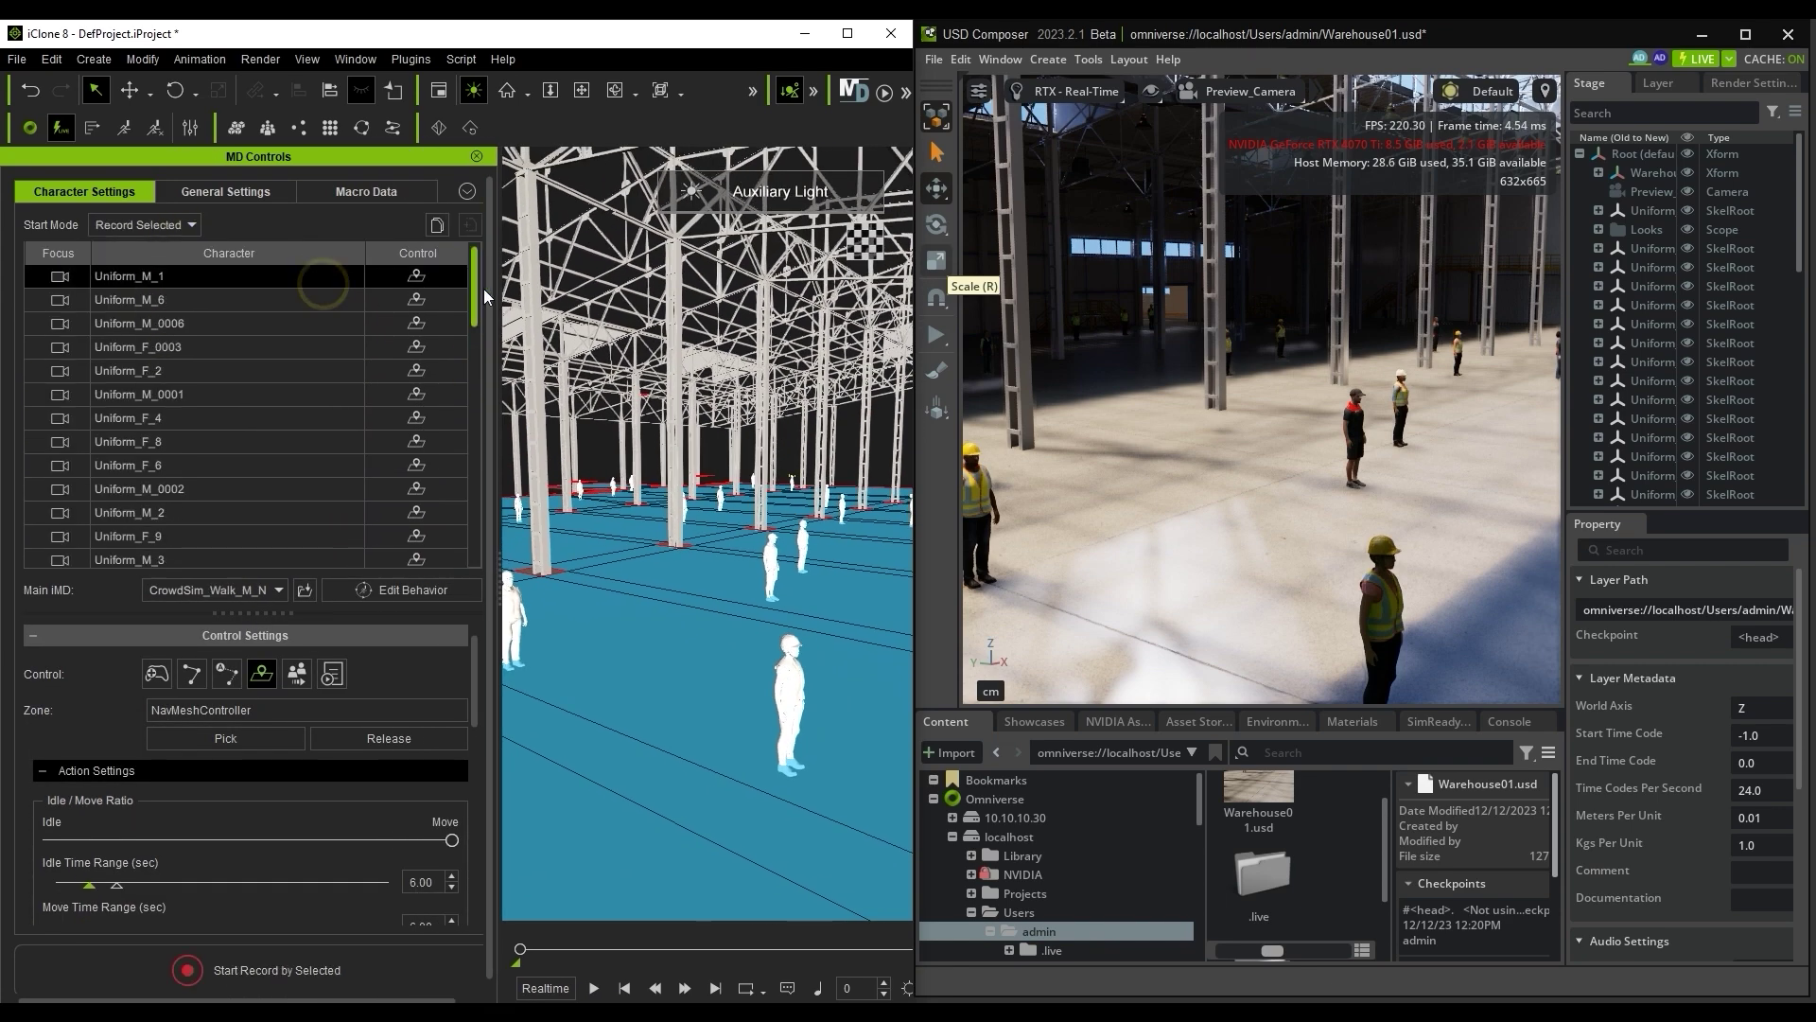
pyautogui.moveTo(479, 290); pyautogui.dragTo(458, 548)
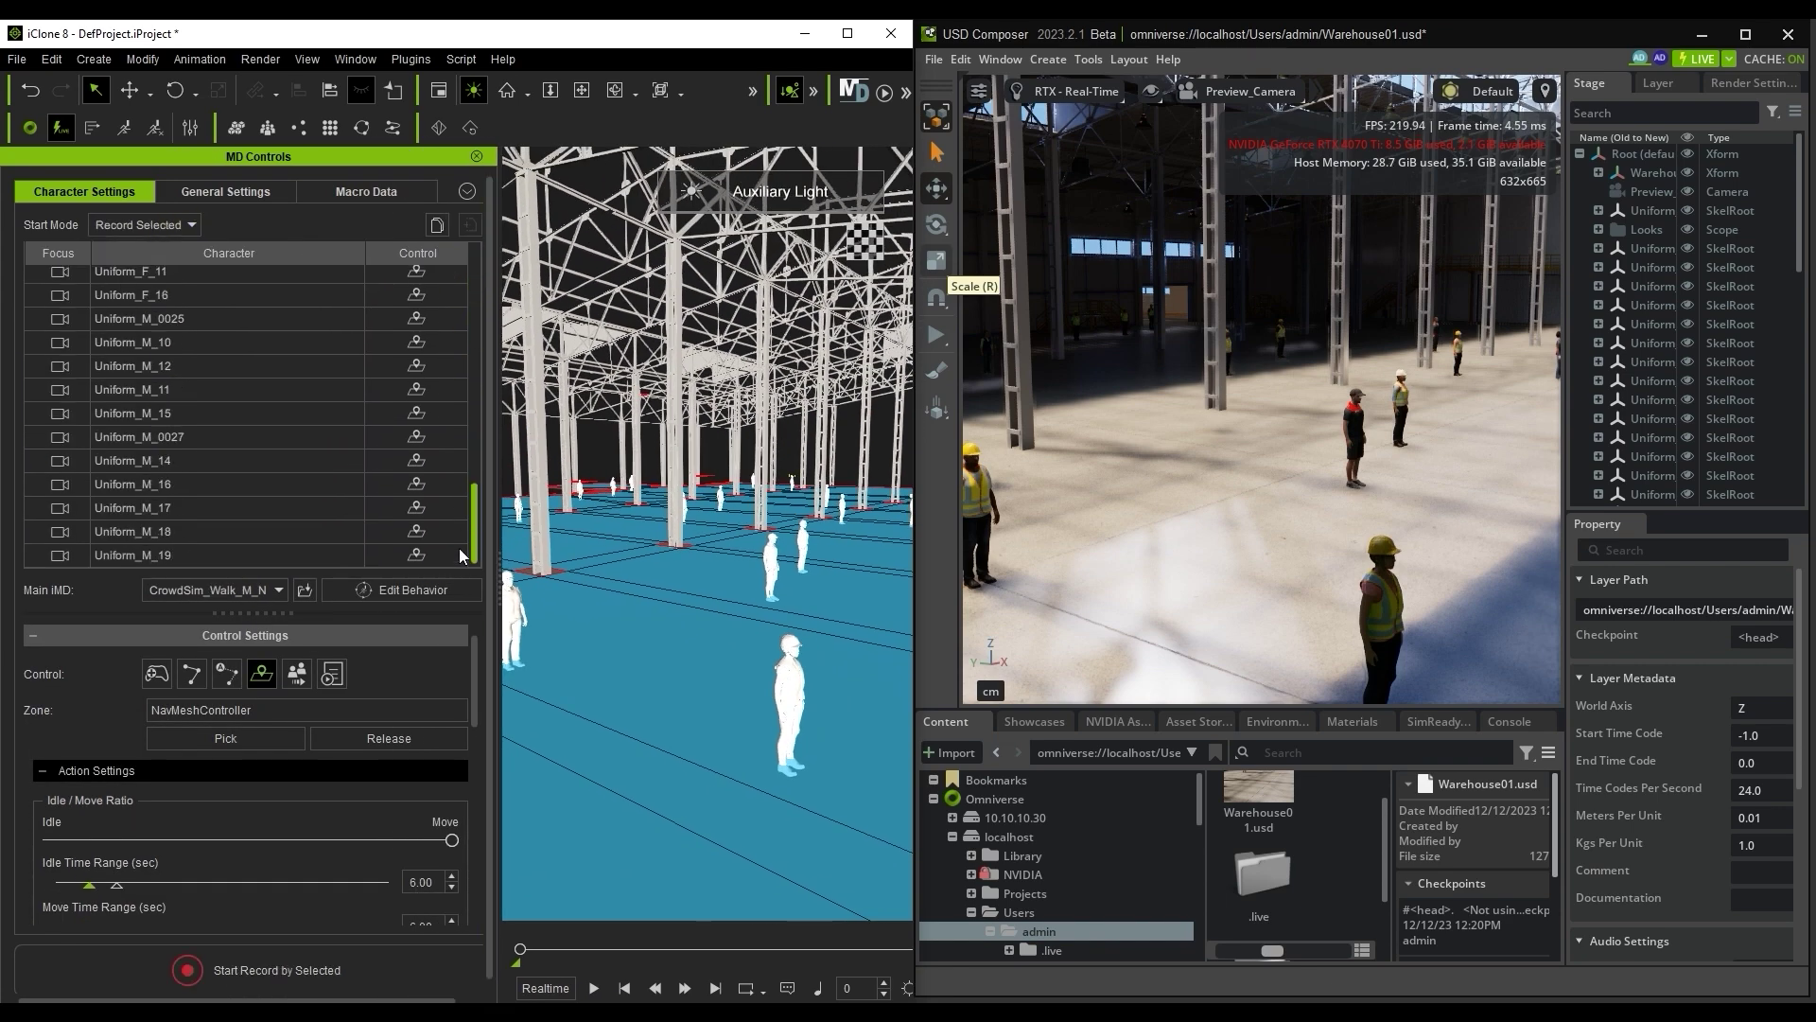
pyautogui.click(412, 962)
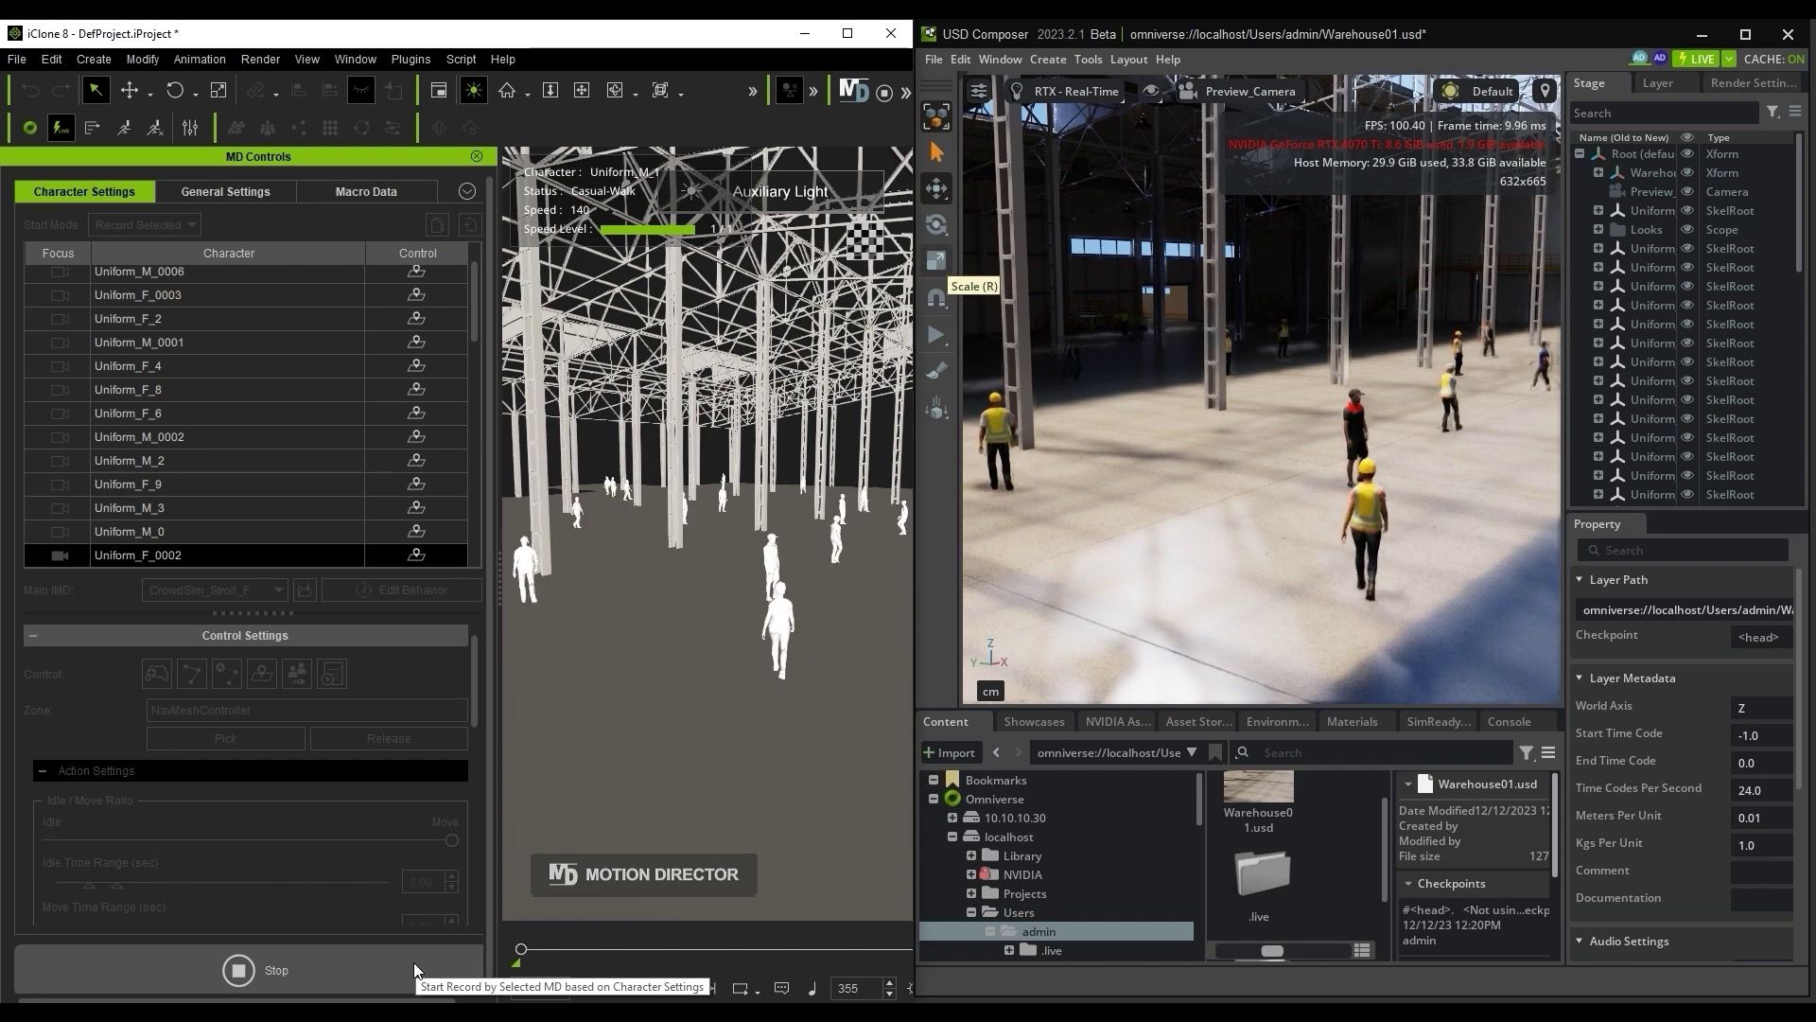
pyautogui.click(415, 970)
pyautogui.click(477, 157)
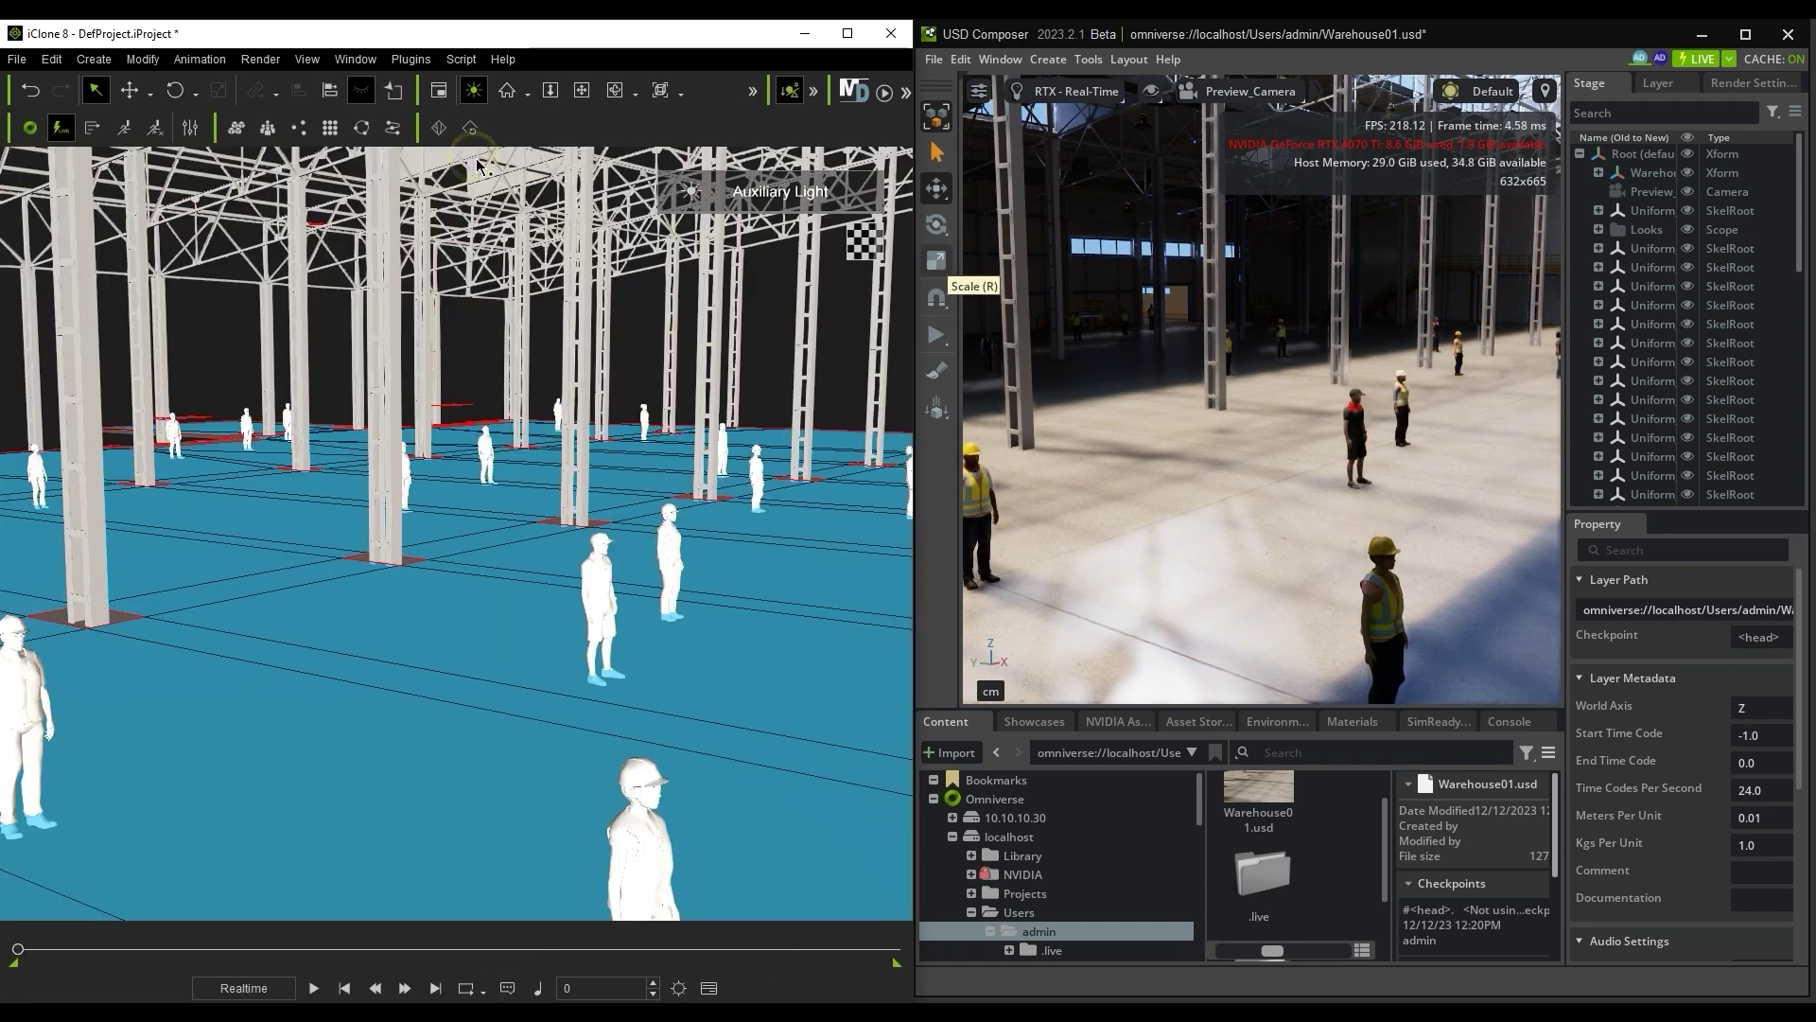
# Step: With Timeline and Scene Manager open, select all Uniform crowd characters and process them into edit mode
pyautogui.click(709, 988)
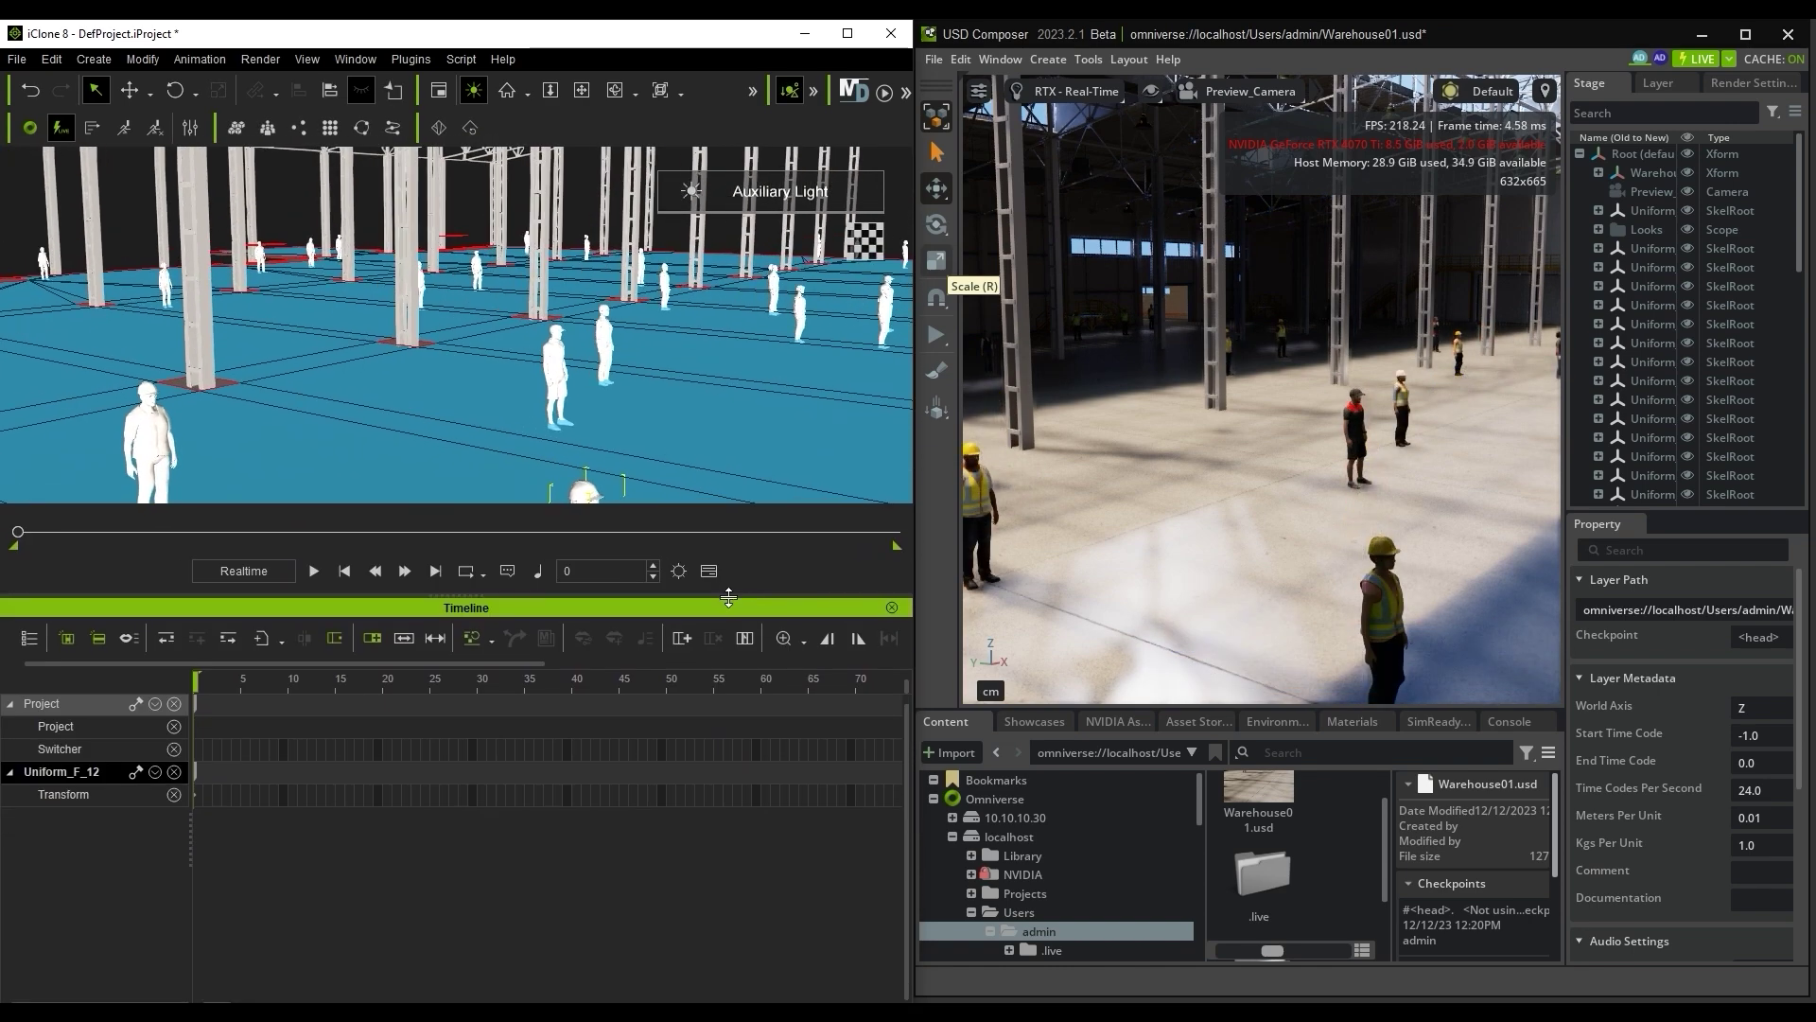
pyautogui.click(354, 58)
pyautogui.click(499, 191)
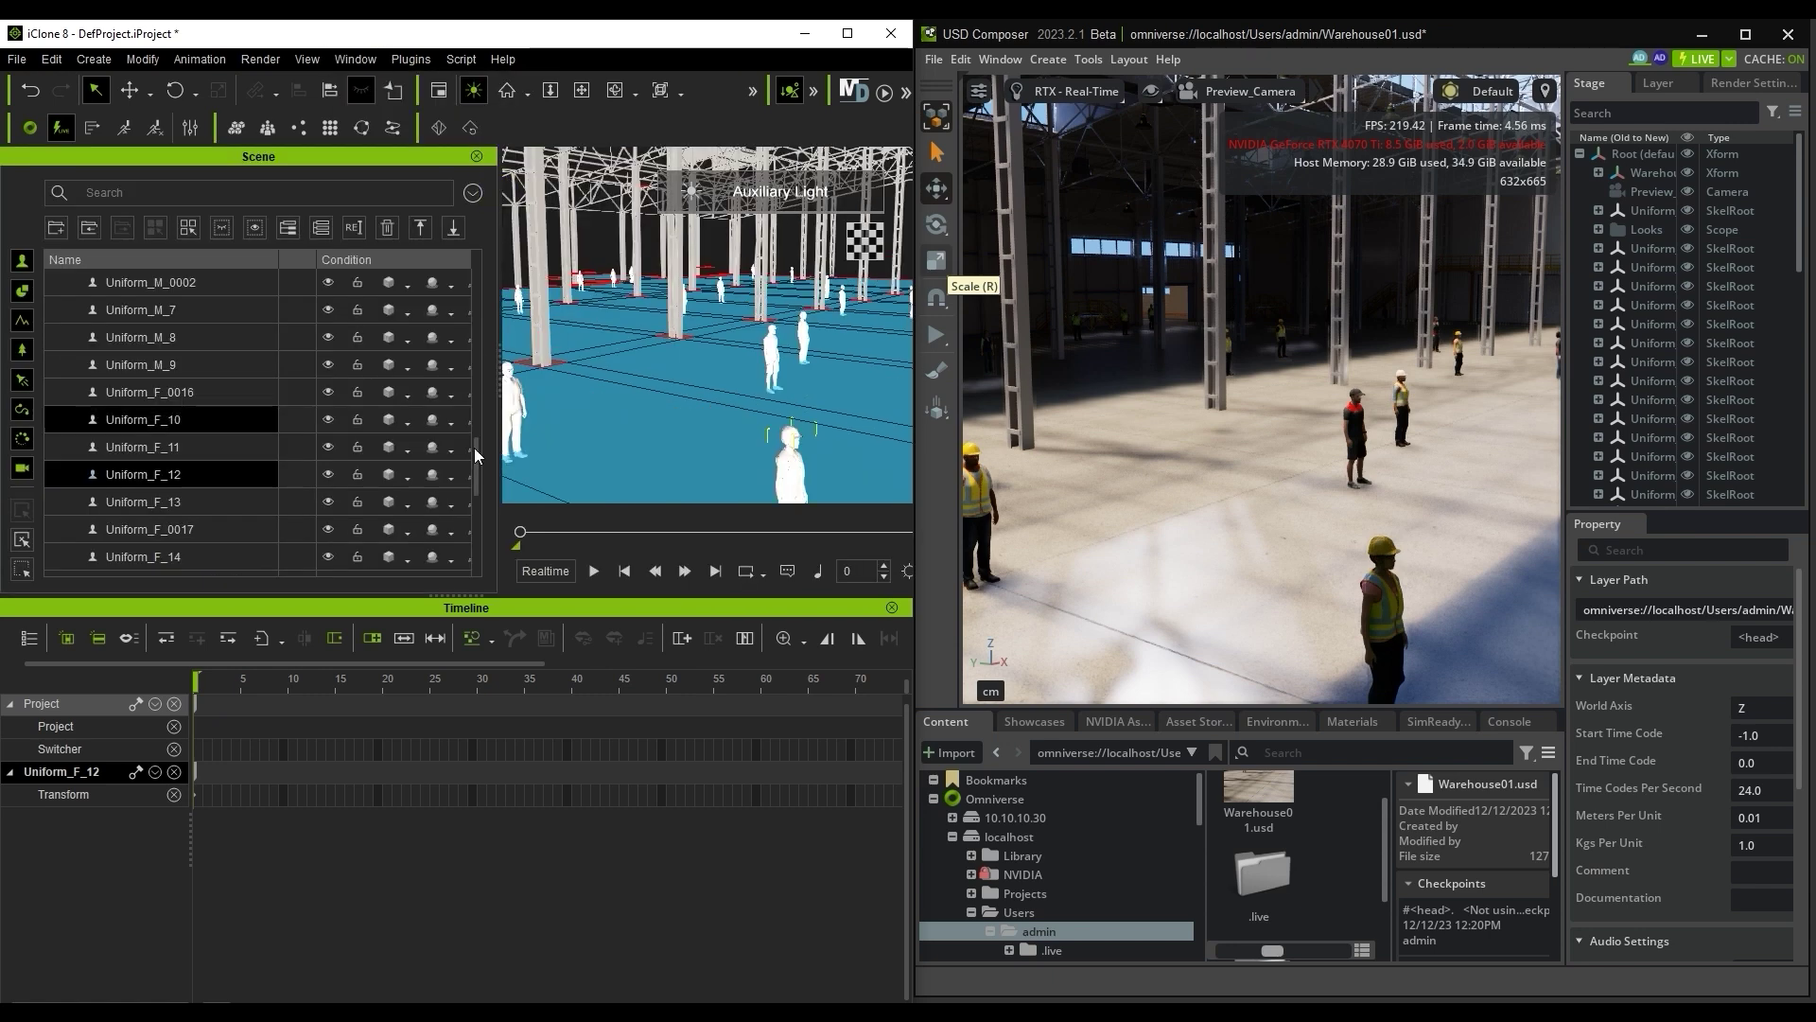
pyautogui.scroll(5, 240, 373)
pyautogui.click(218, 482)
pyautogui.moveTo(479, 354); pyautogui.dragTo(459, 587)
pyautogui.keyDown('shift'); pyautogui.click(210, 558); pyautogui.keyUp('shift')
pyautogui.moveTo(500, 461); pyautogui.dragTo(581, 454)
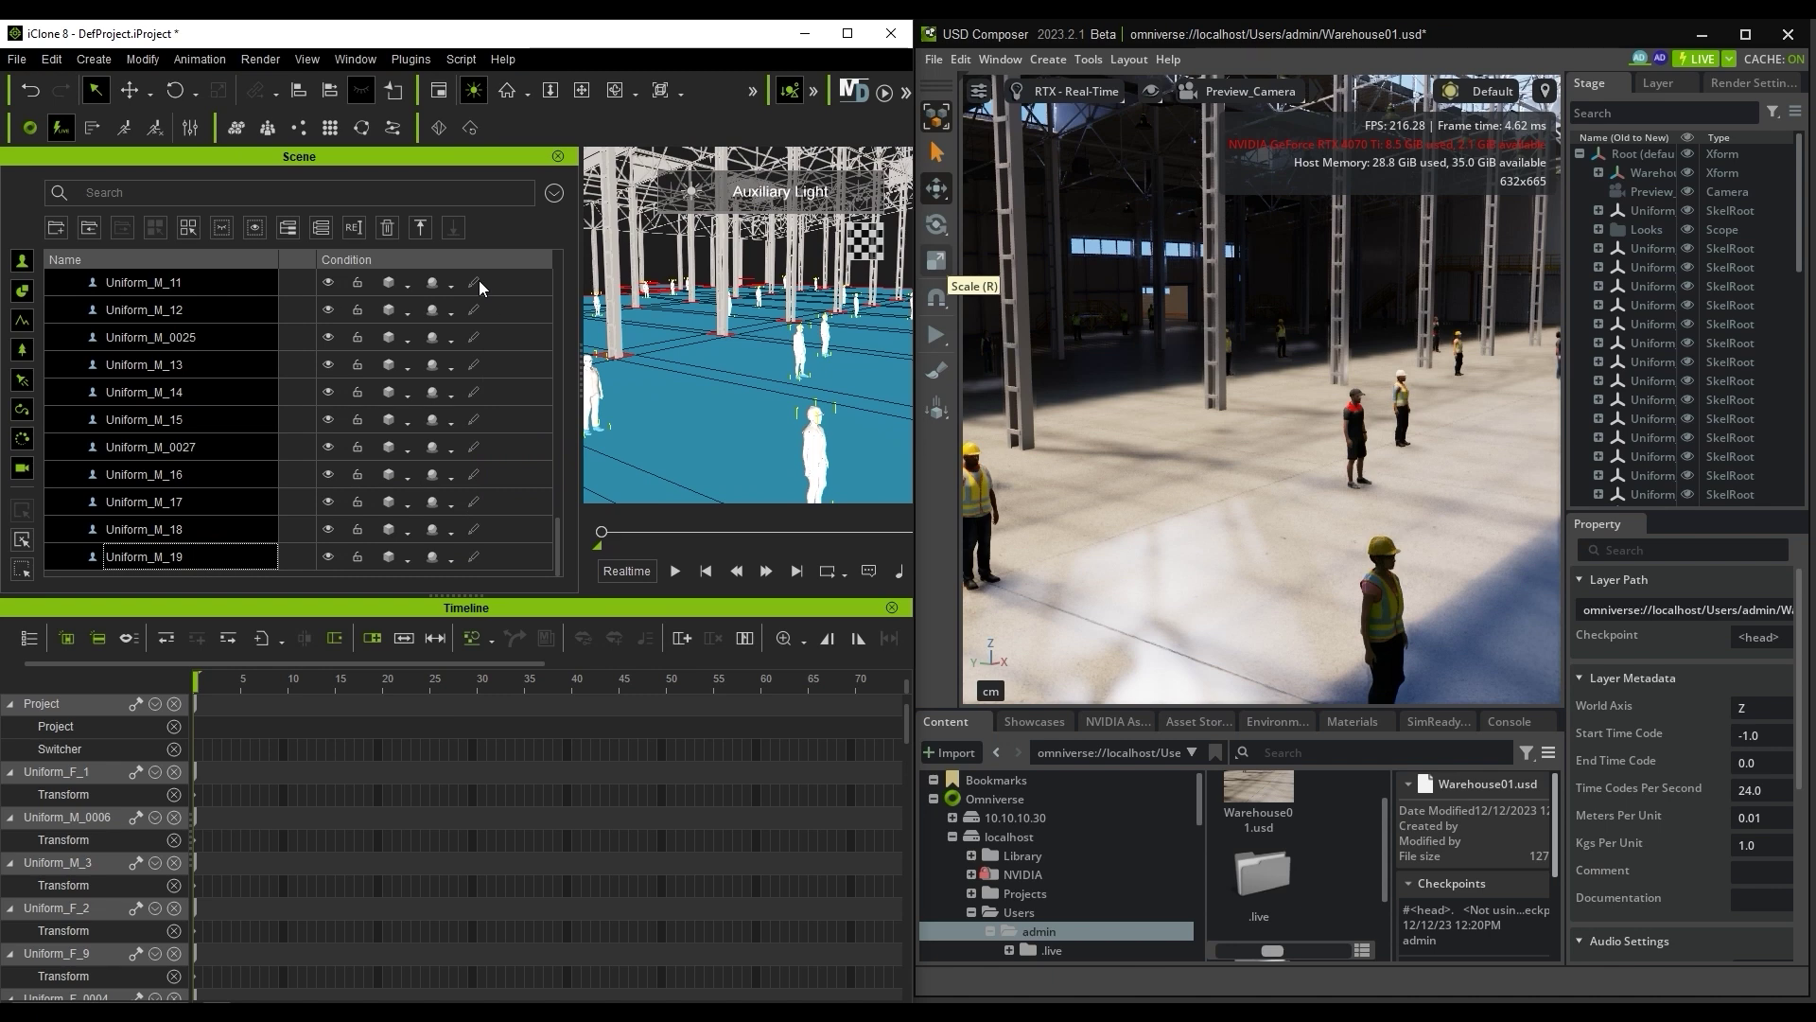
pyautogui.click(477, 280)
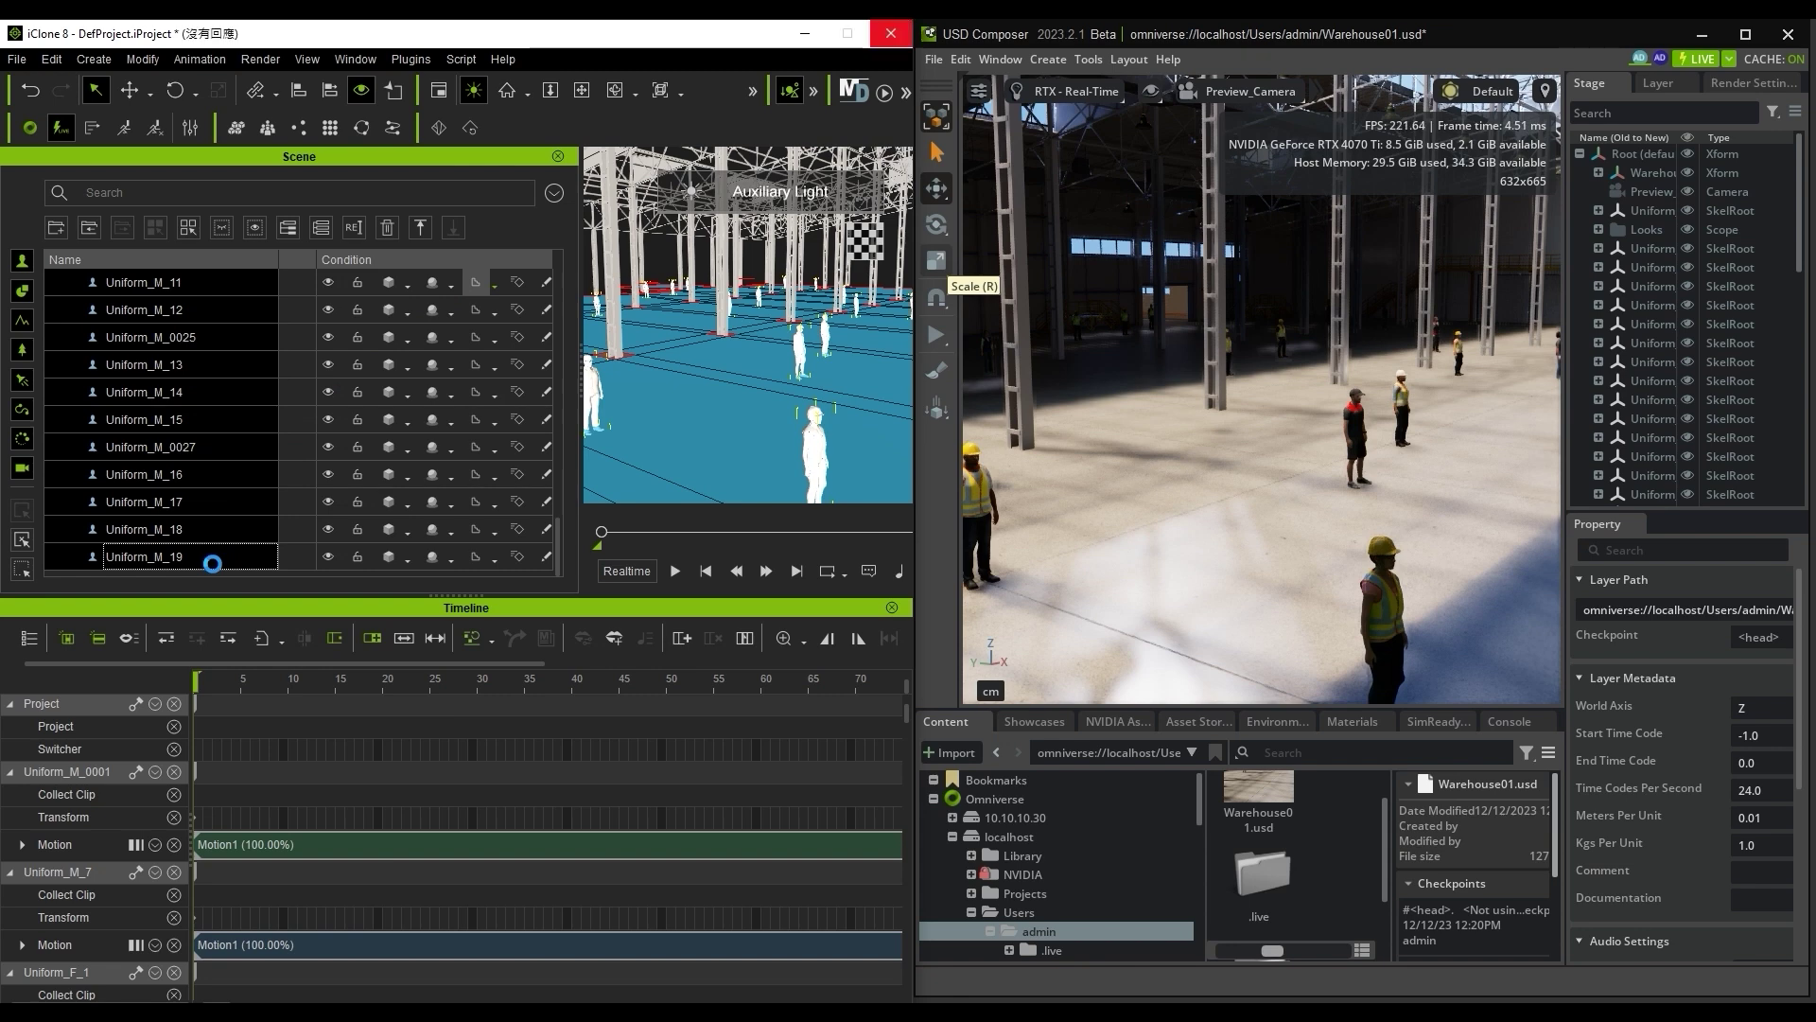
# Step: Inspect and scrub Uniform_M_19's Motion1 clip back to frame 0, then close Scene list and timeline
pyautogui.click(212, 560)
pyautogui.scroll(-6, 390, 856)
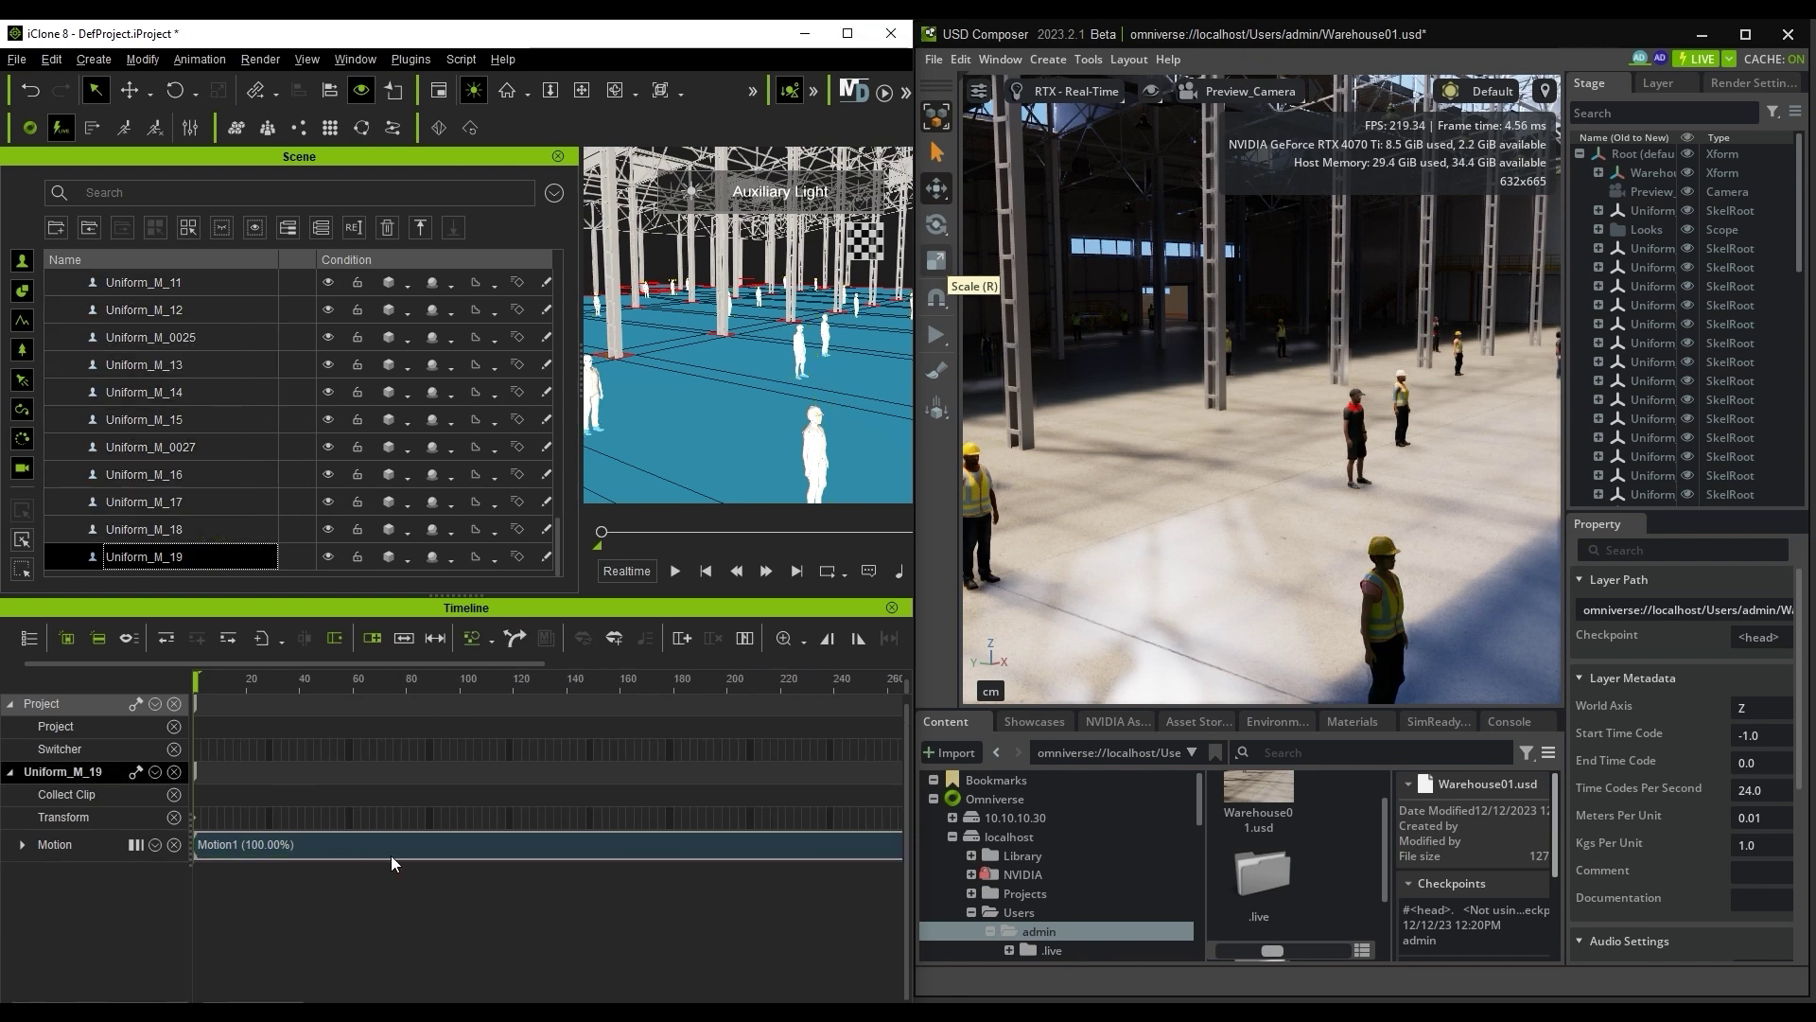
pyautogui.click(395, 854)
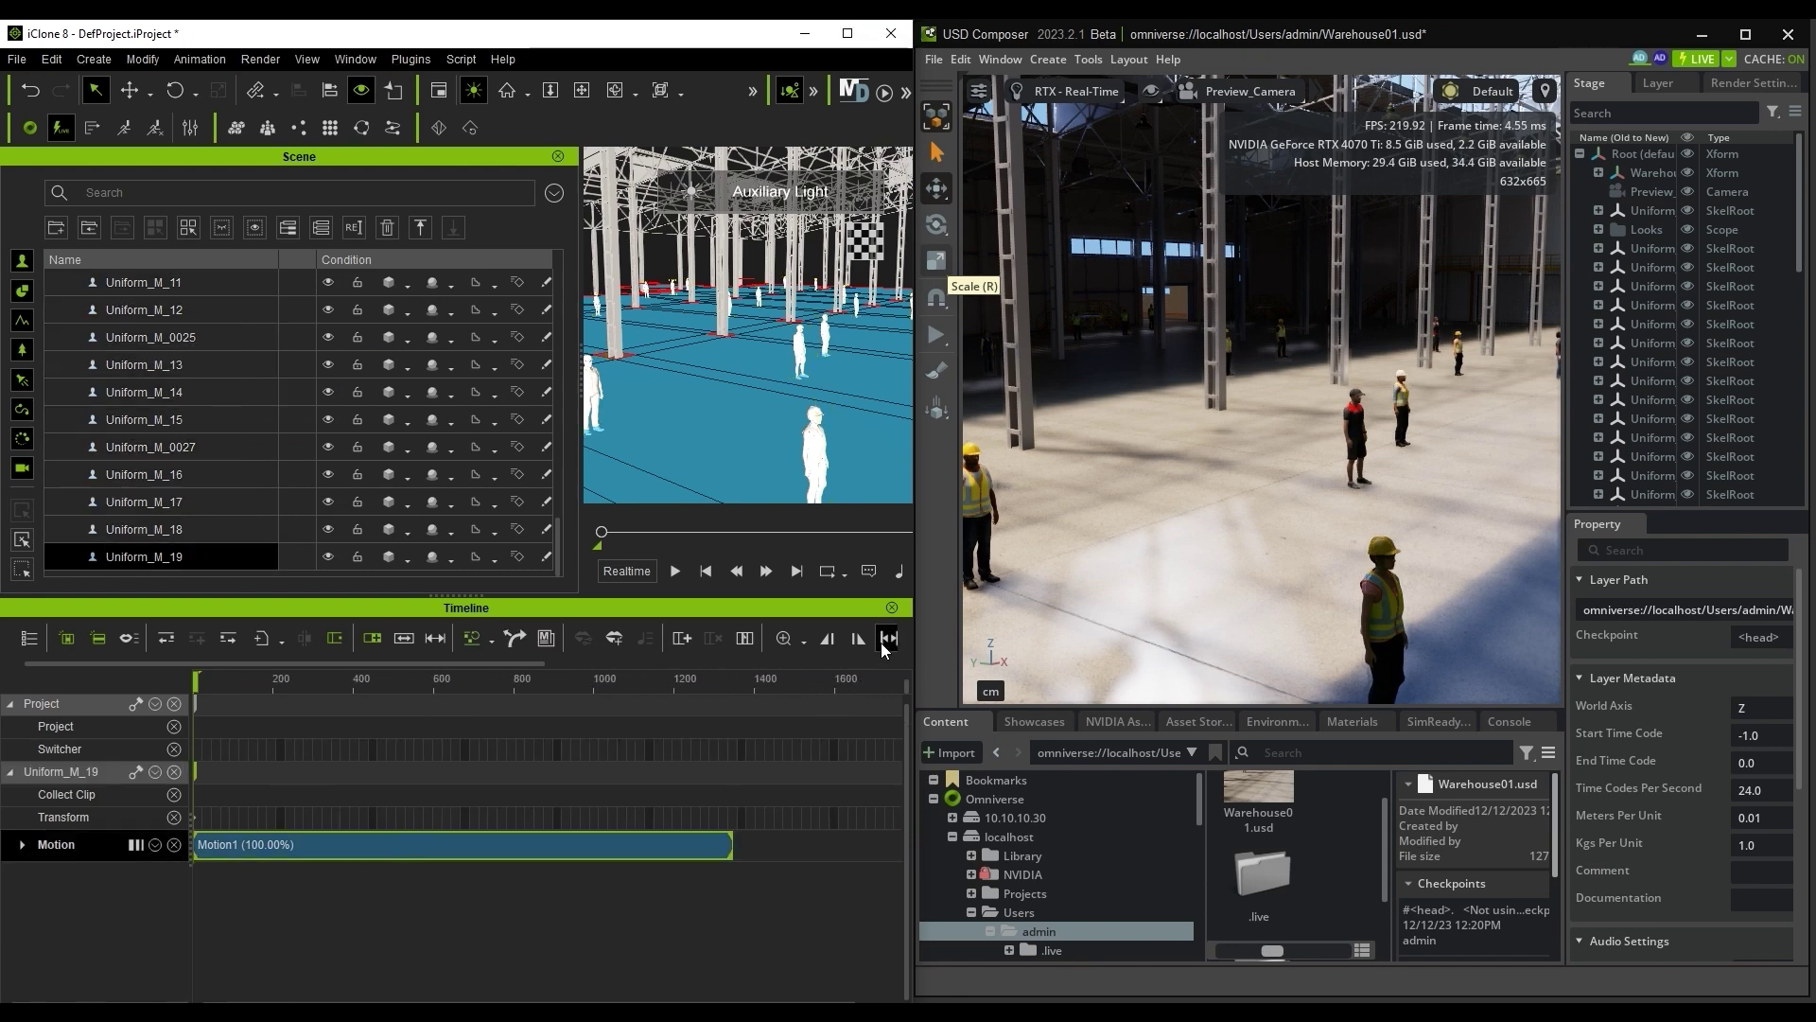
pyautogui.moveTo(230, 687); pyautogui.dragTo(446, 688)
pyautogui.moveTo(316, 695); pyautogui.dragTo(78, 700)
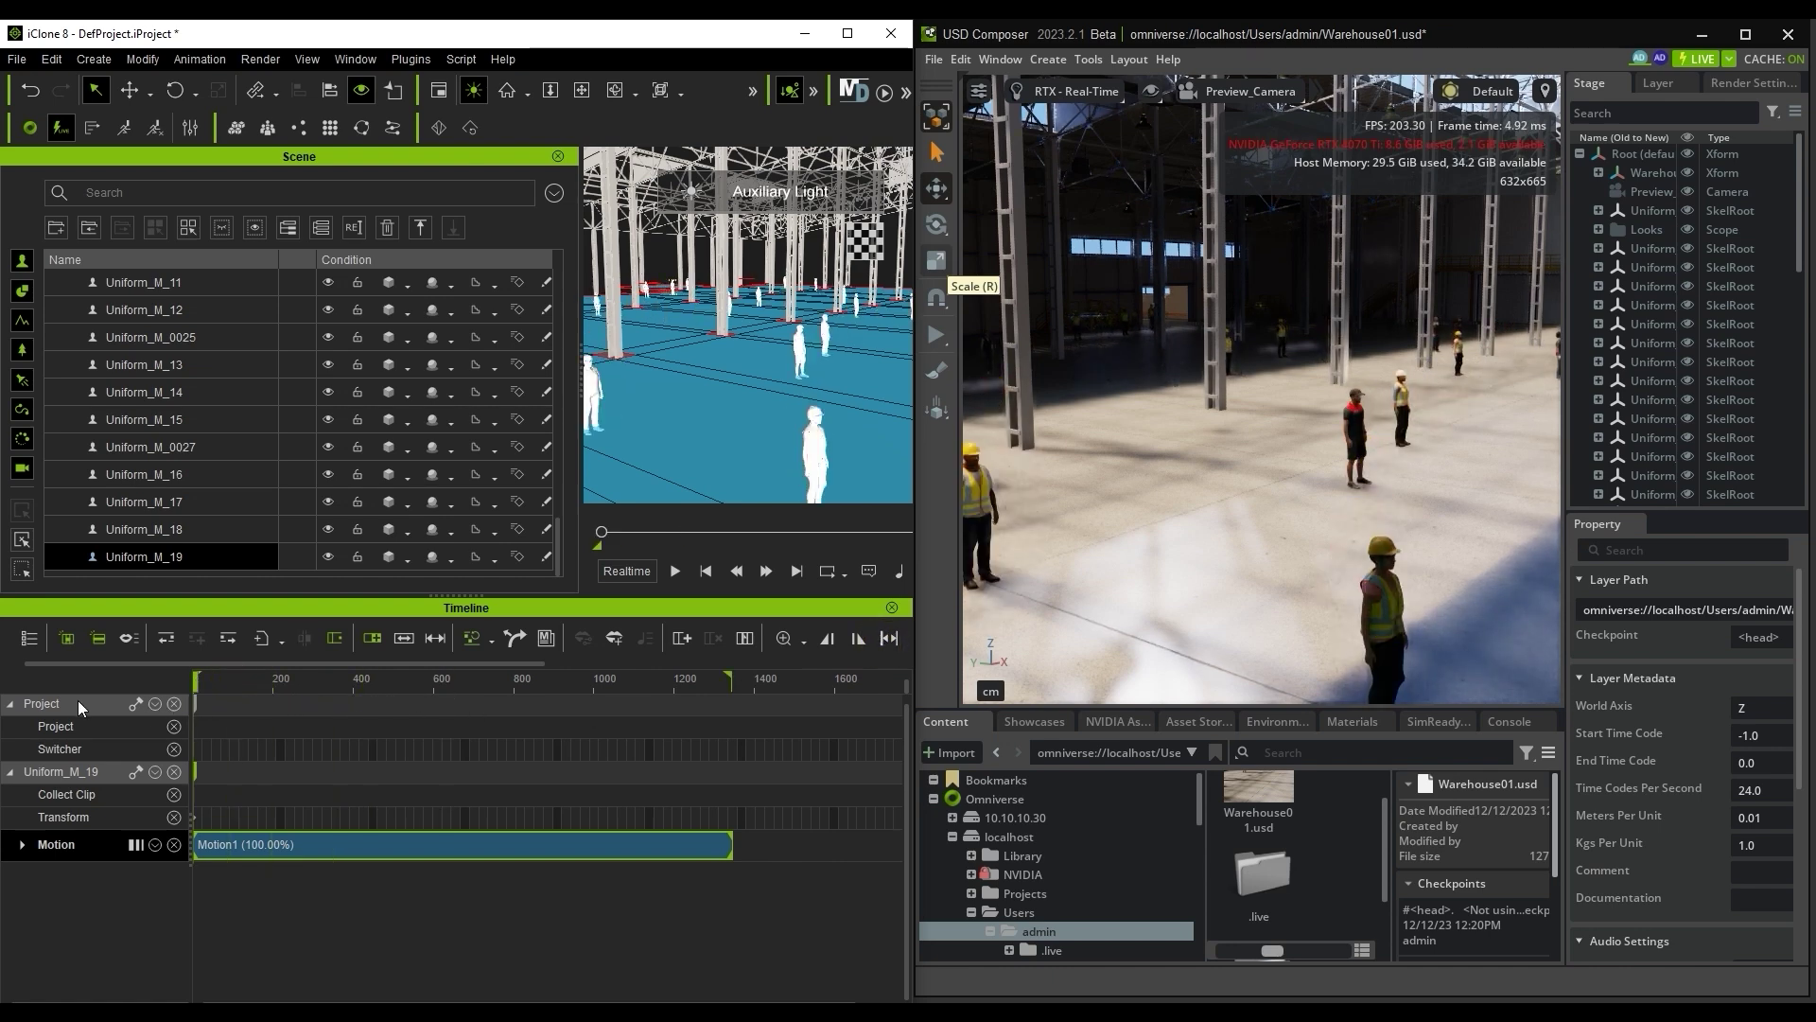
pyautogui.click(558, 156)
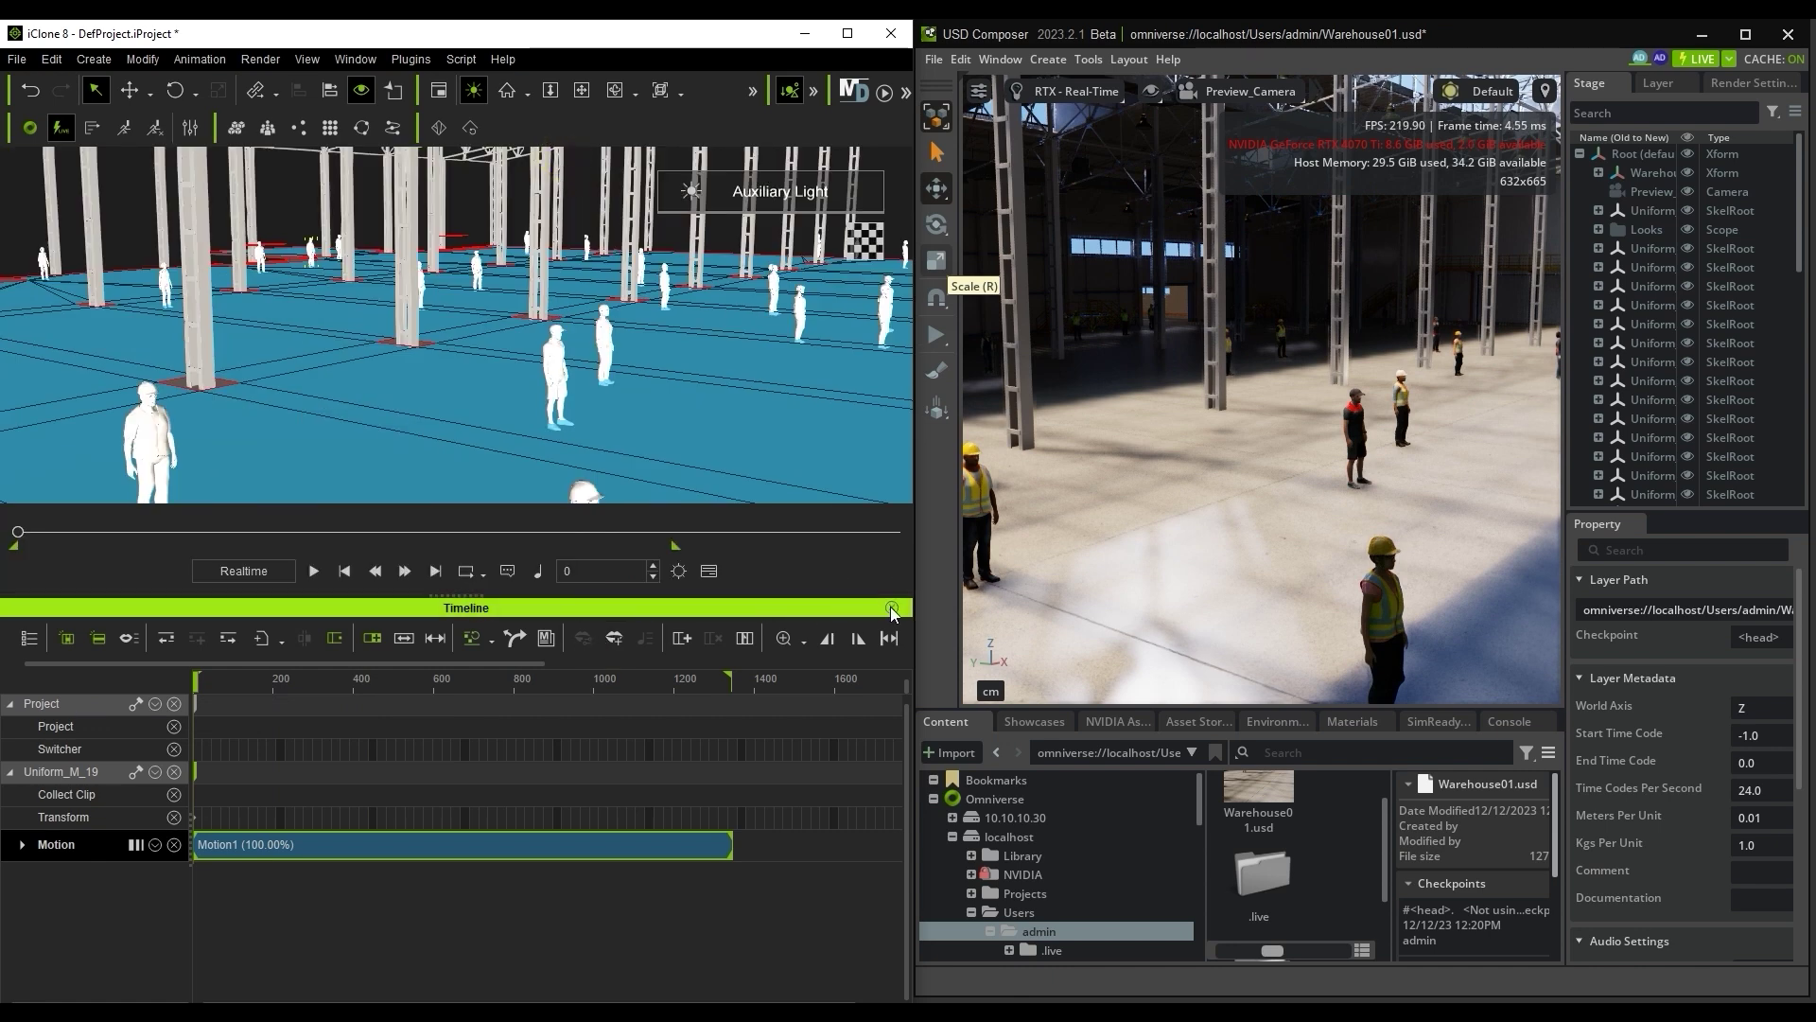
pyautogui.click(893, 609)
# Step: Transfer Motion-only data for frames 0–1345 to USD Composer through Omniverse Live Sync
pyautogui.click(189, 129)
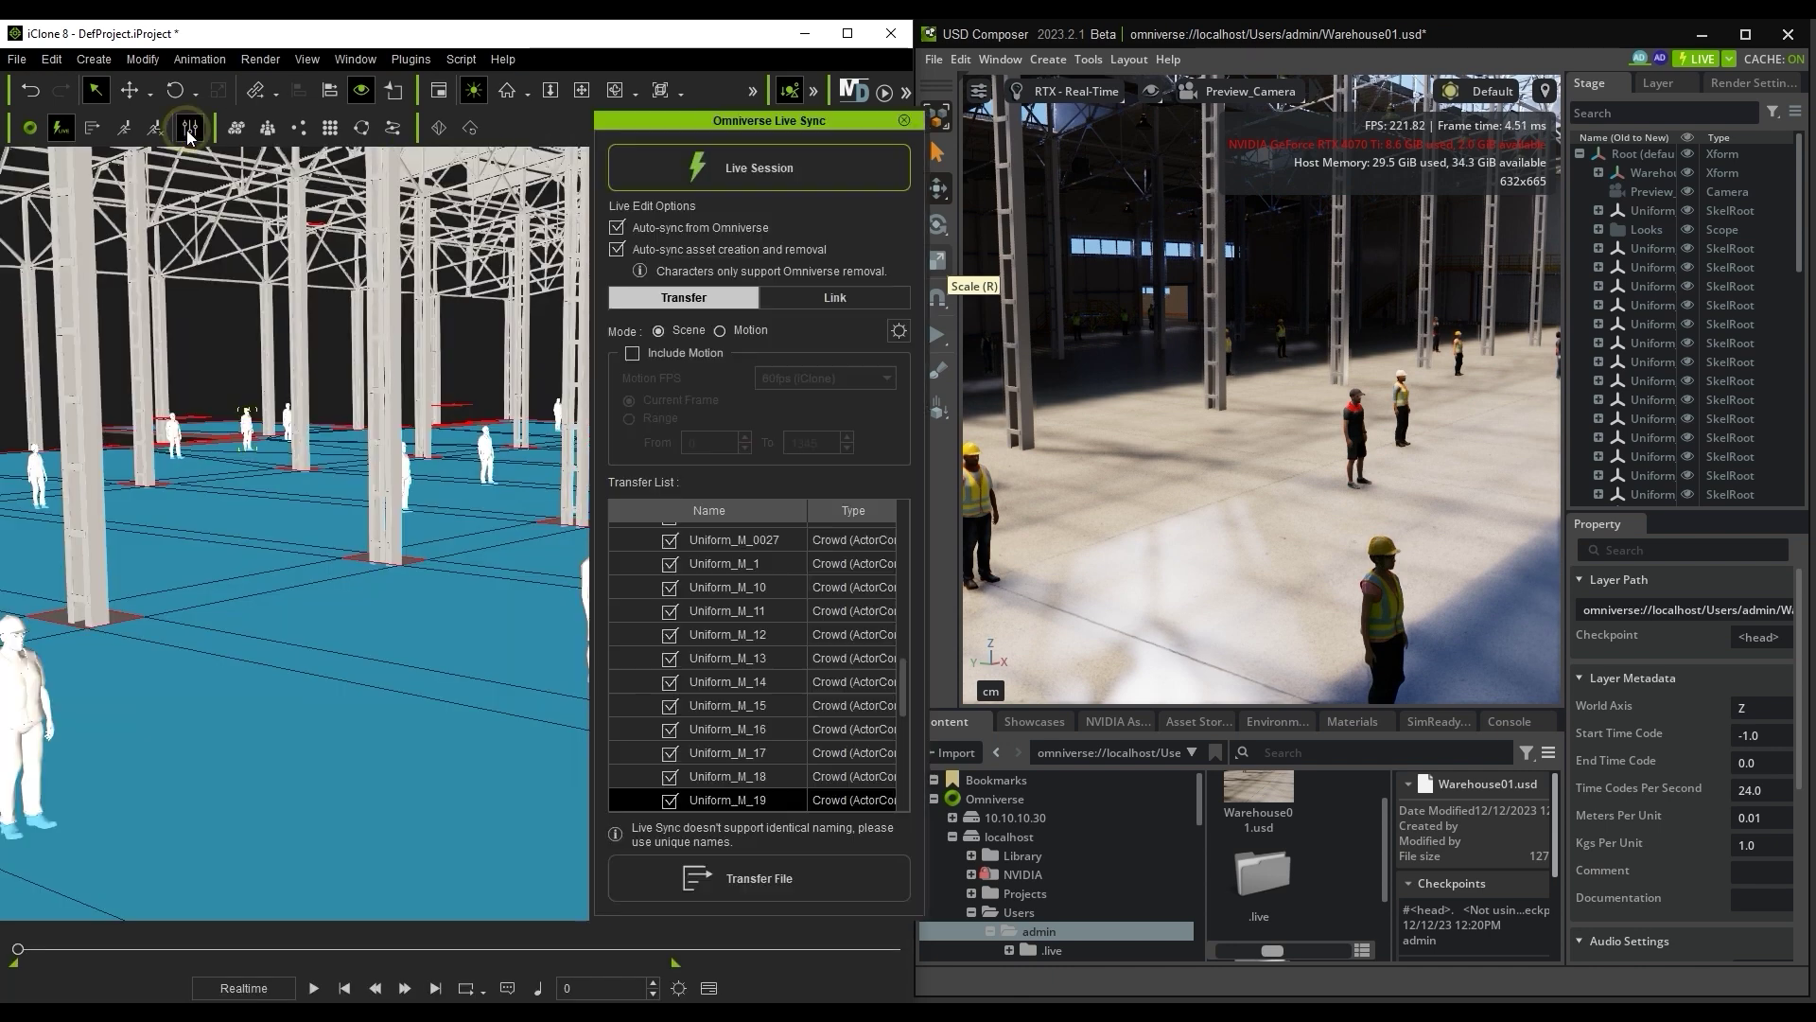
pyautogui.moveTo(905, 693); pyautogui.dragTo(880, 488)
pyautogui.click(740, 330)
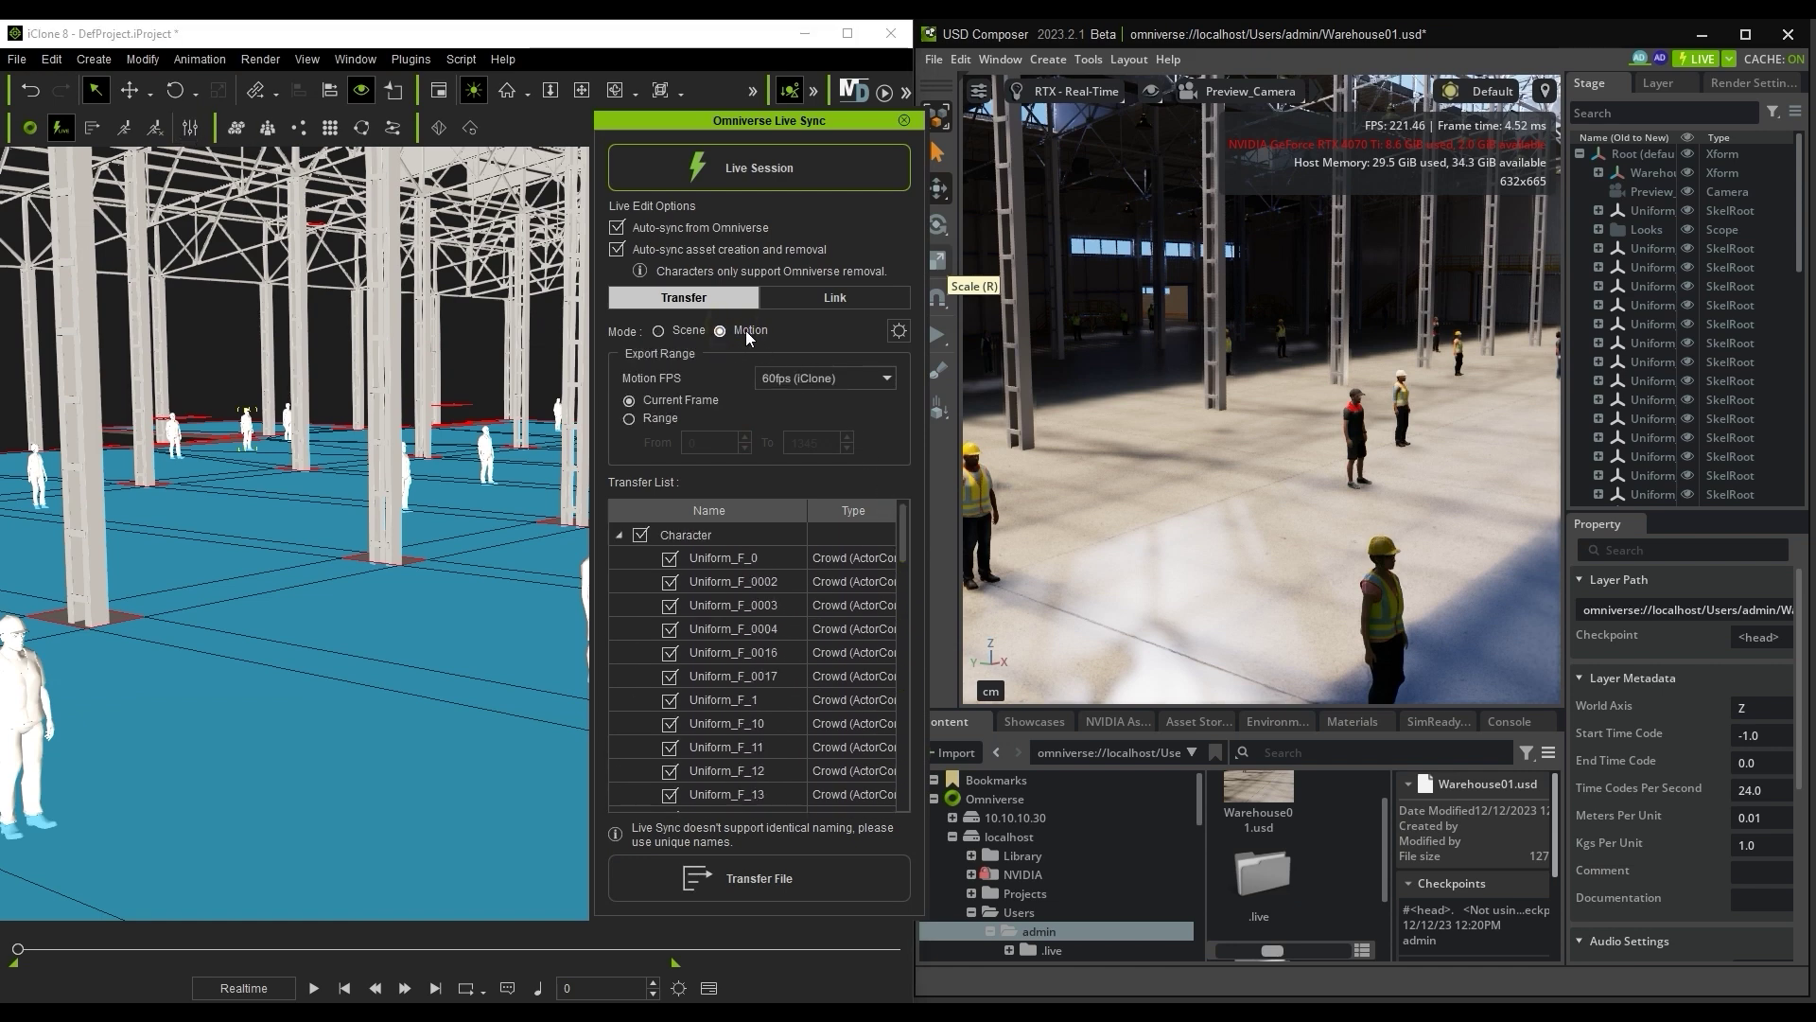
pyautogui.click(659, 421)
pyautogui.click(821, 884)
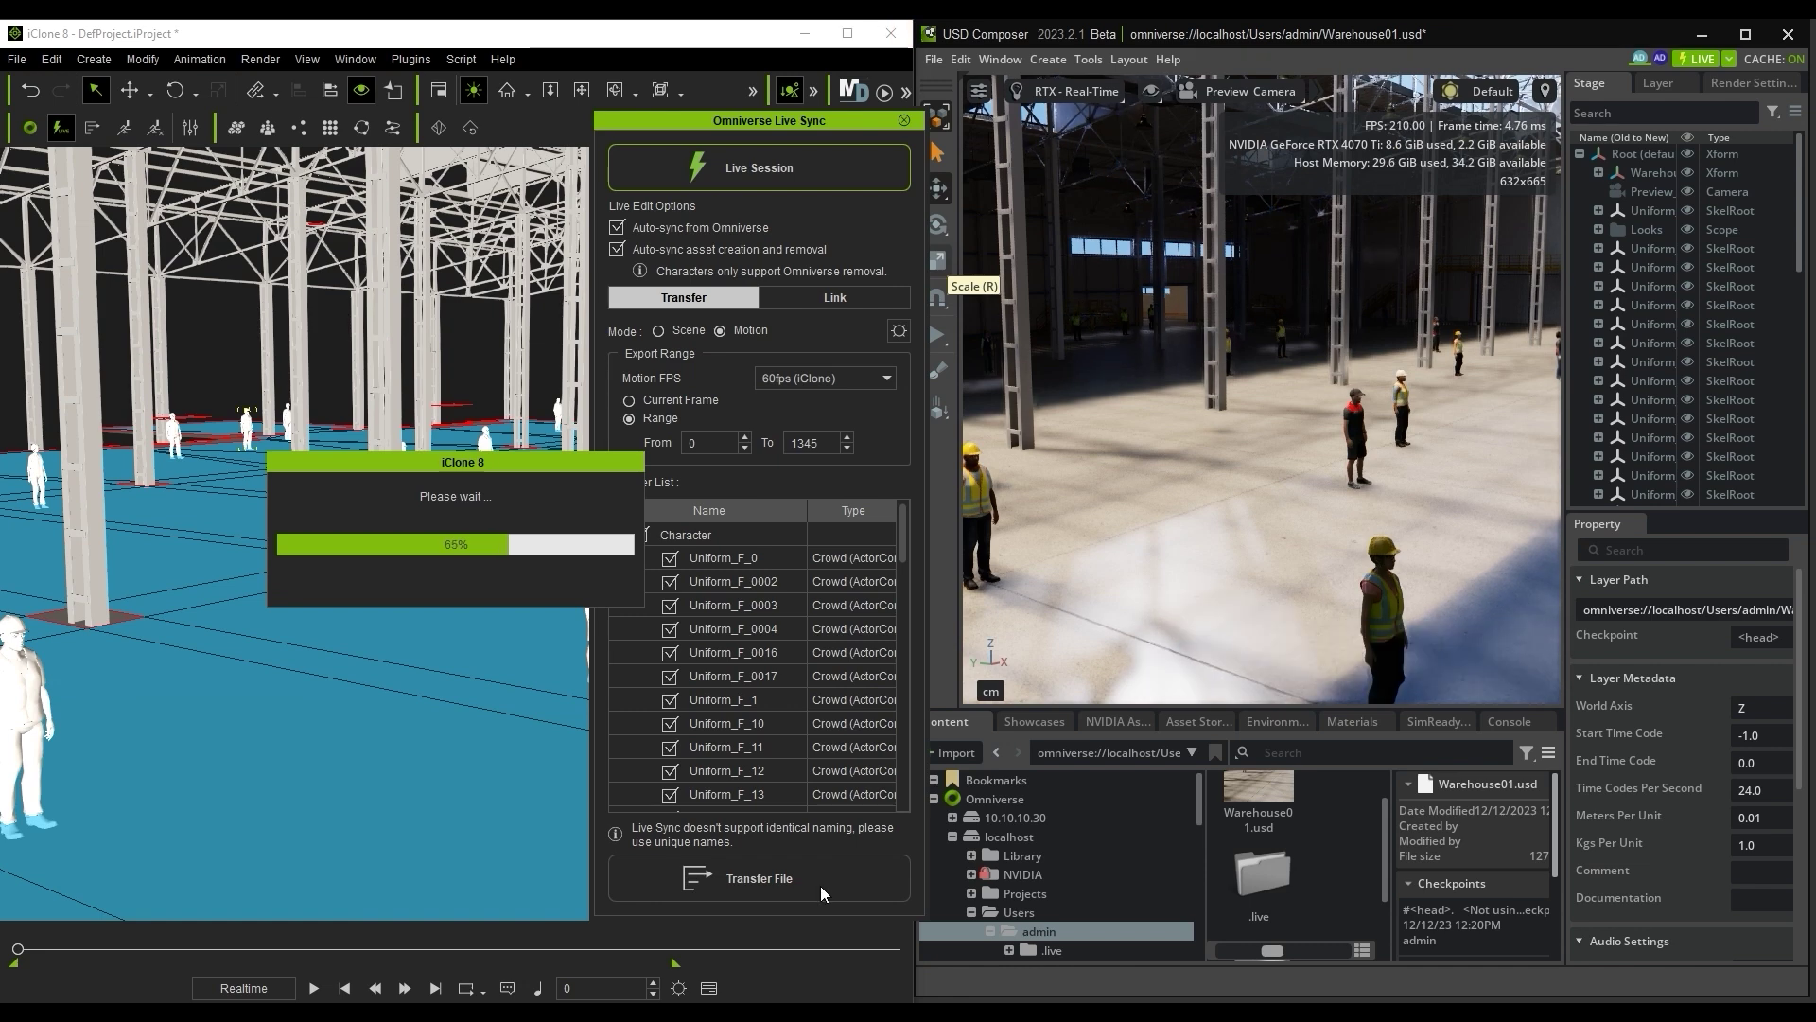
pyautogui.click(905, 121)
# Step: Show USD Composer's animation timeline and play, then pause, the workers' animation
pyautogui.click(1004, 59)
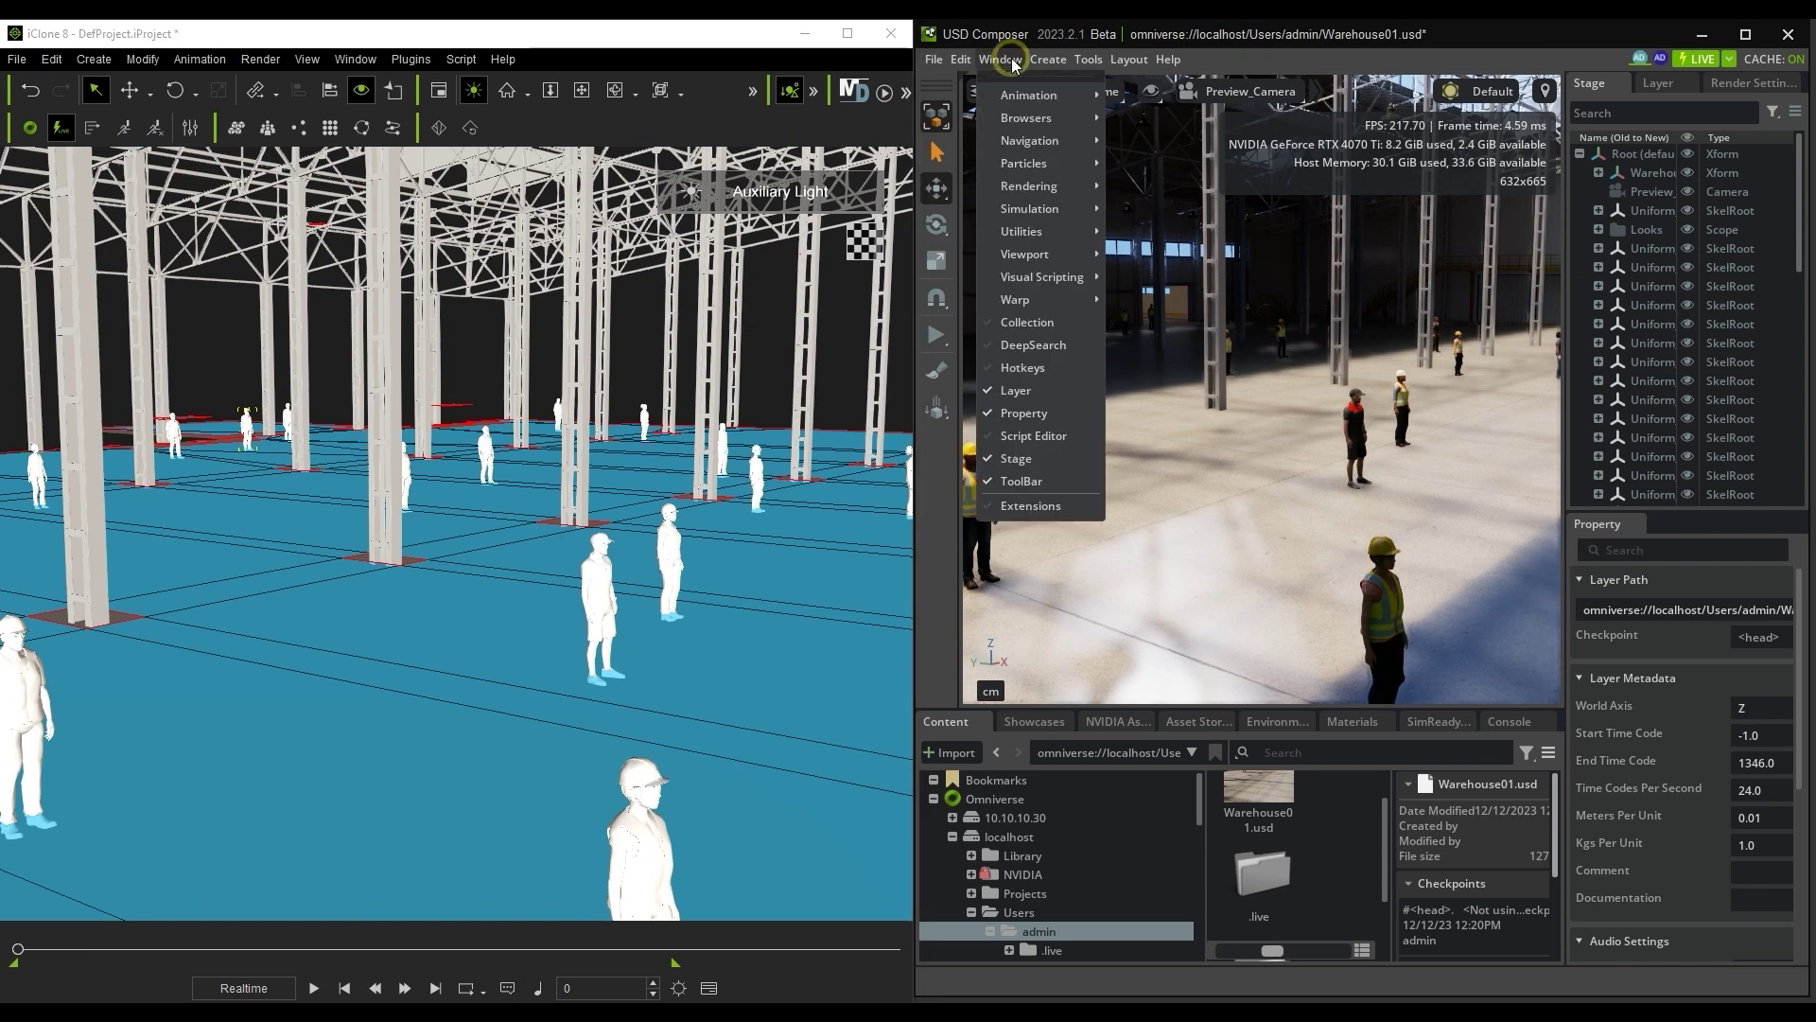
pyautogui.moveTo(1048, 189)
pyautogui.moveTo(1076, 98)
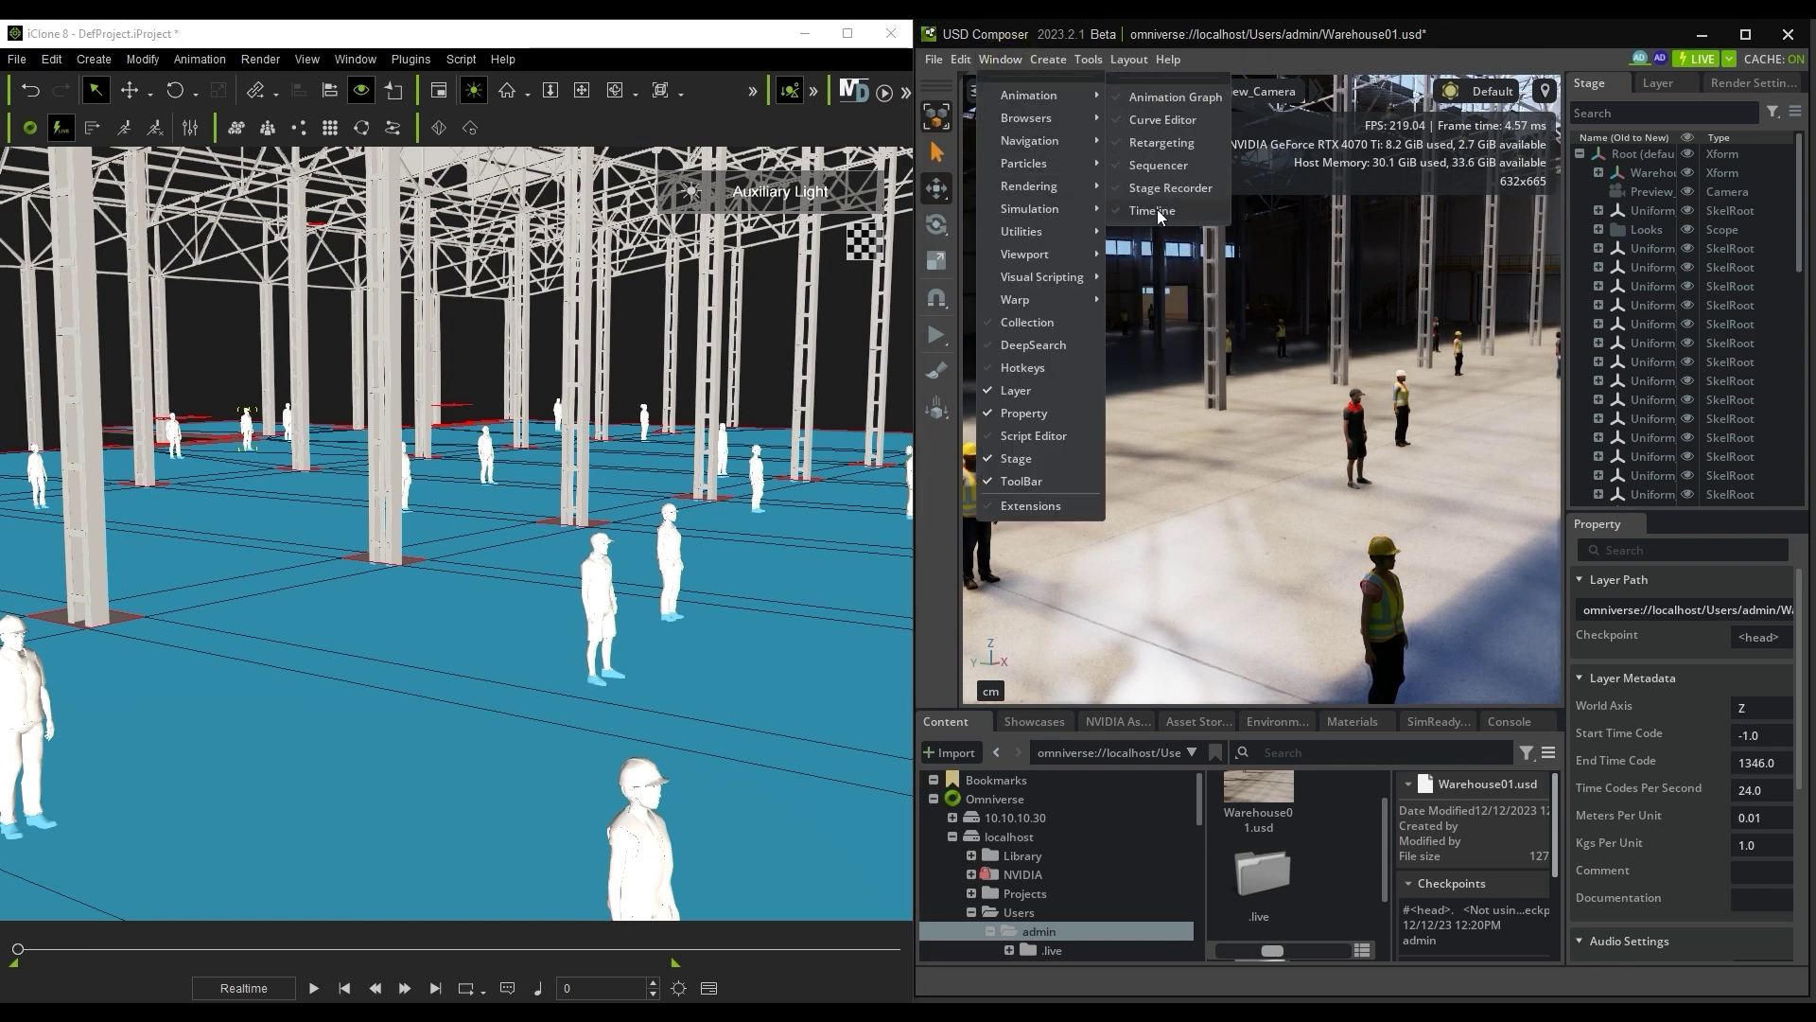
pyautogui.click(1156, 210)
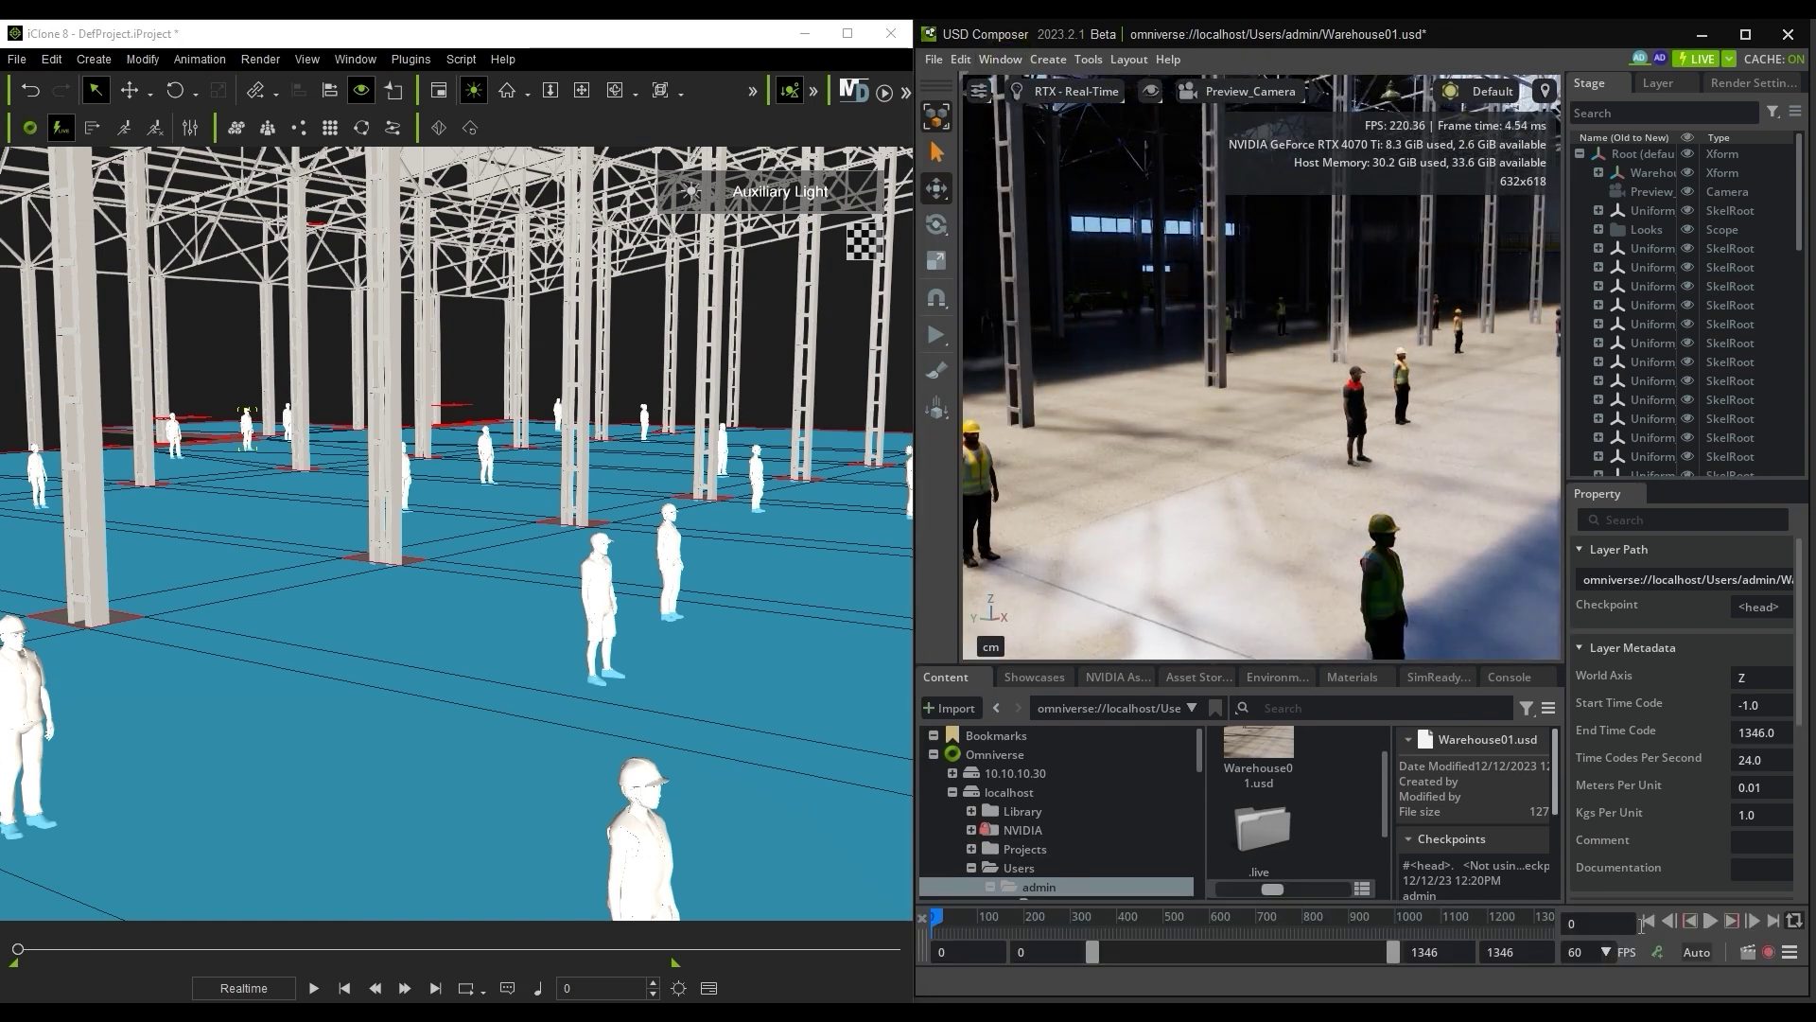
pyautogui.click(1712, 925)
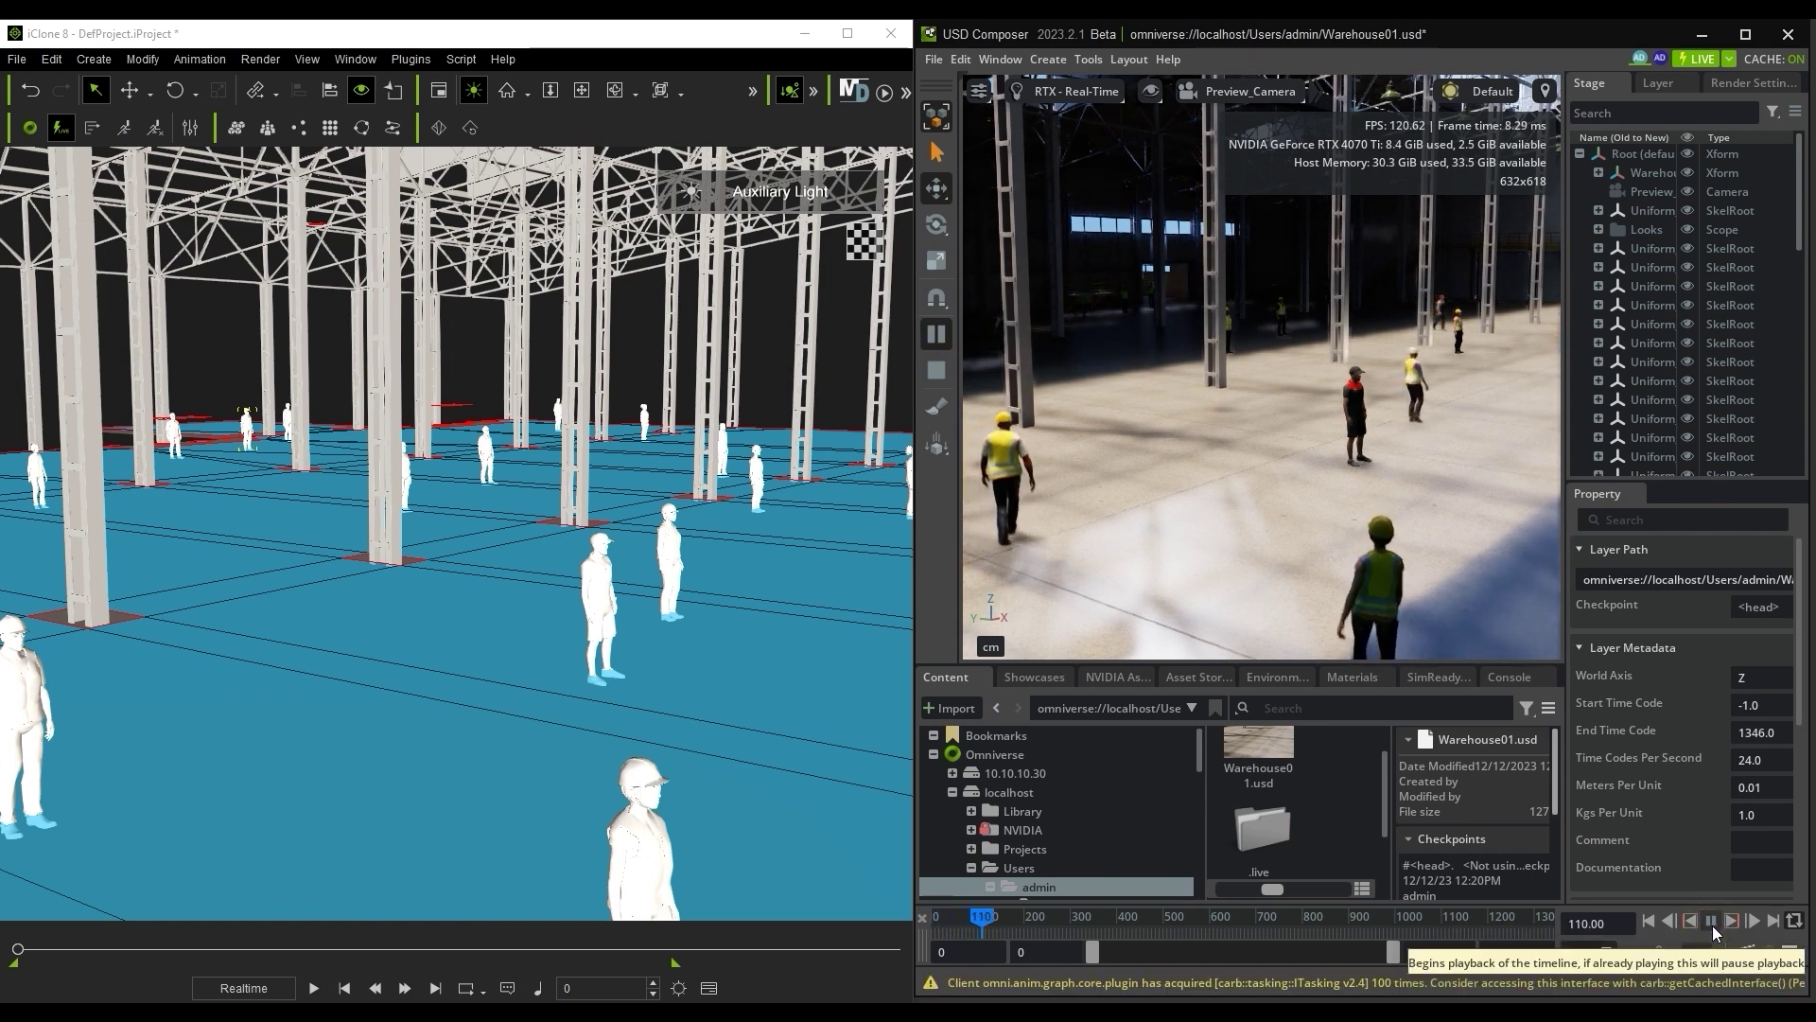
pyautogui.click(1712, 925)
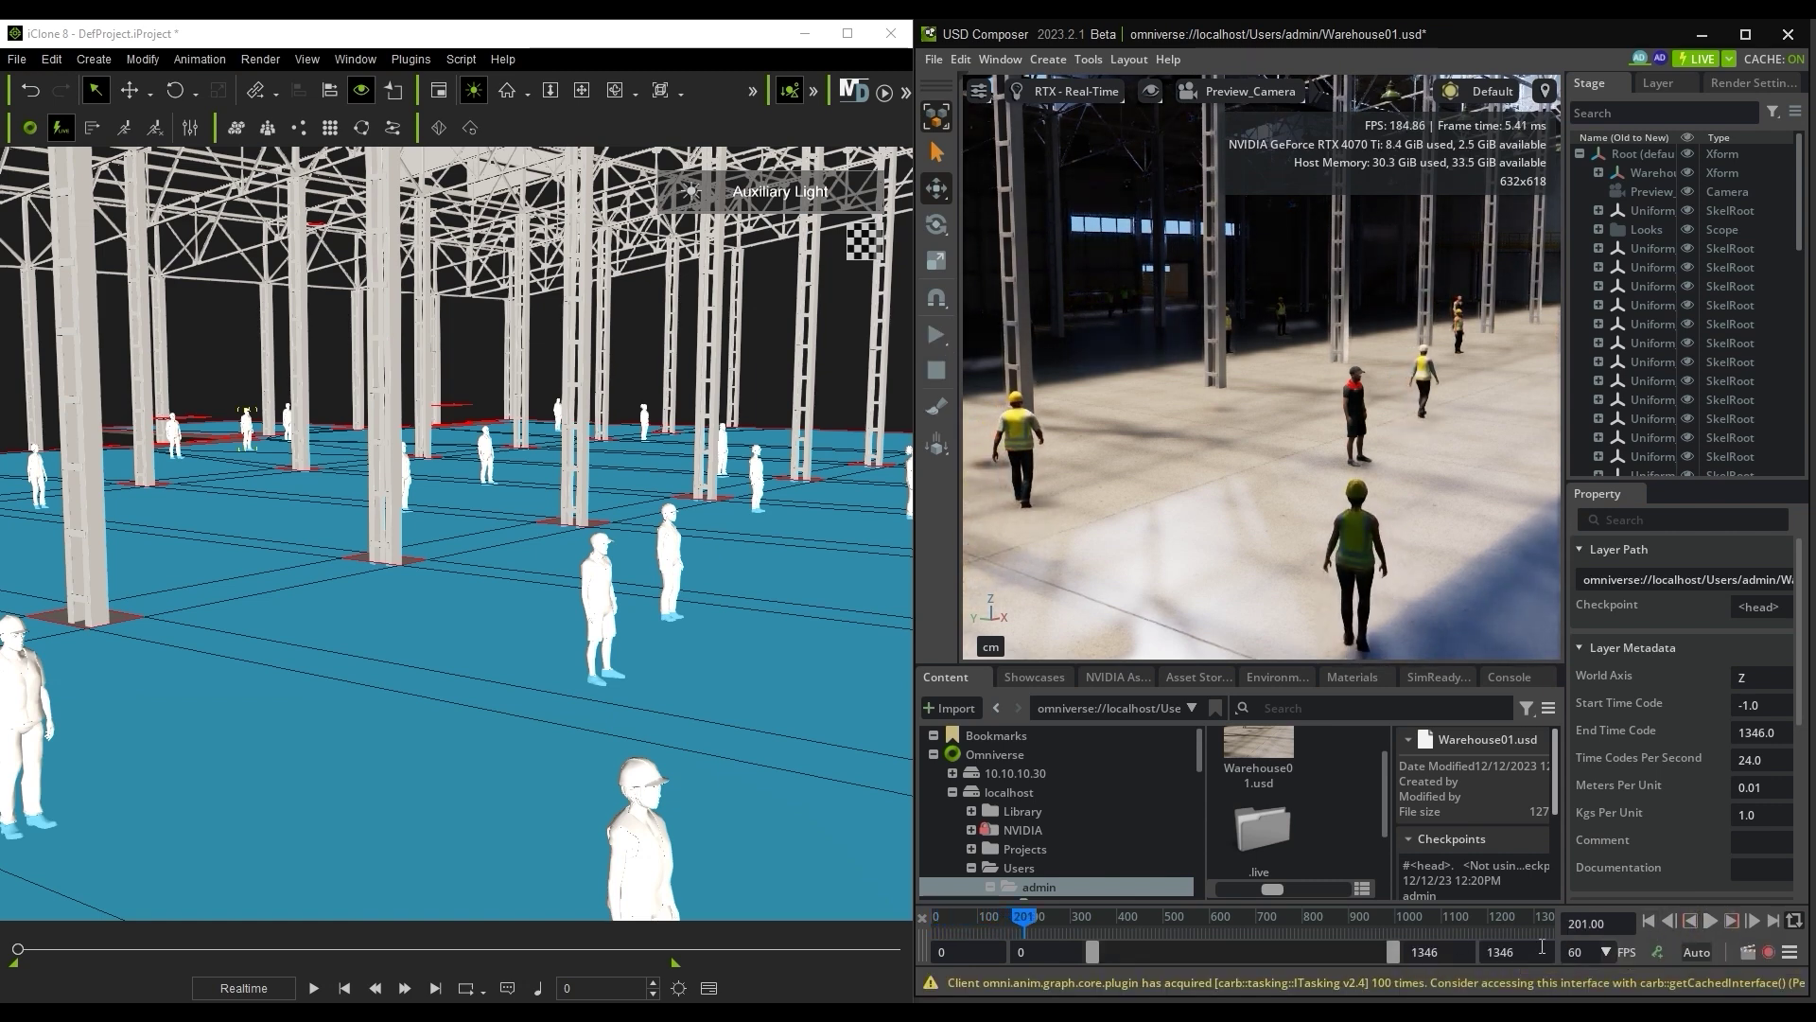
# Step: Keep playback at 60 FPS, rewind to frame 0, maximize the window, and open the renderer list
pyautogui.click(1603, 895)
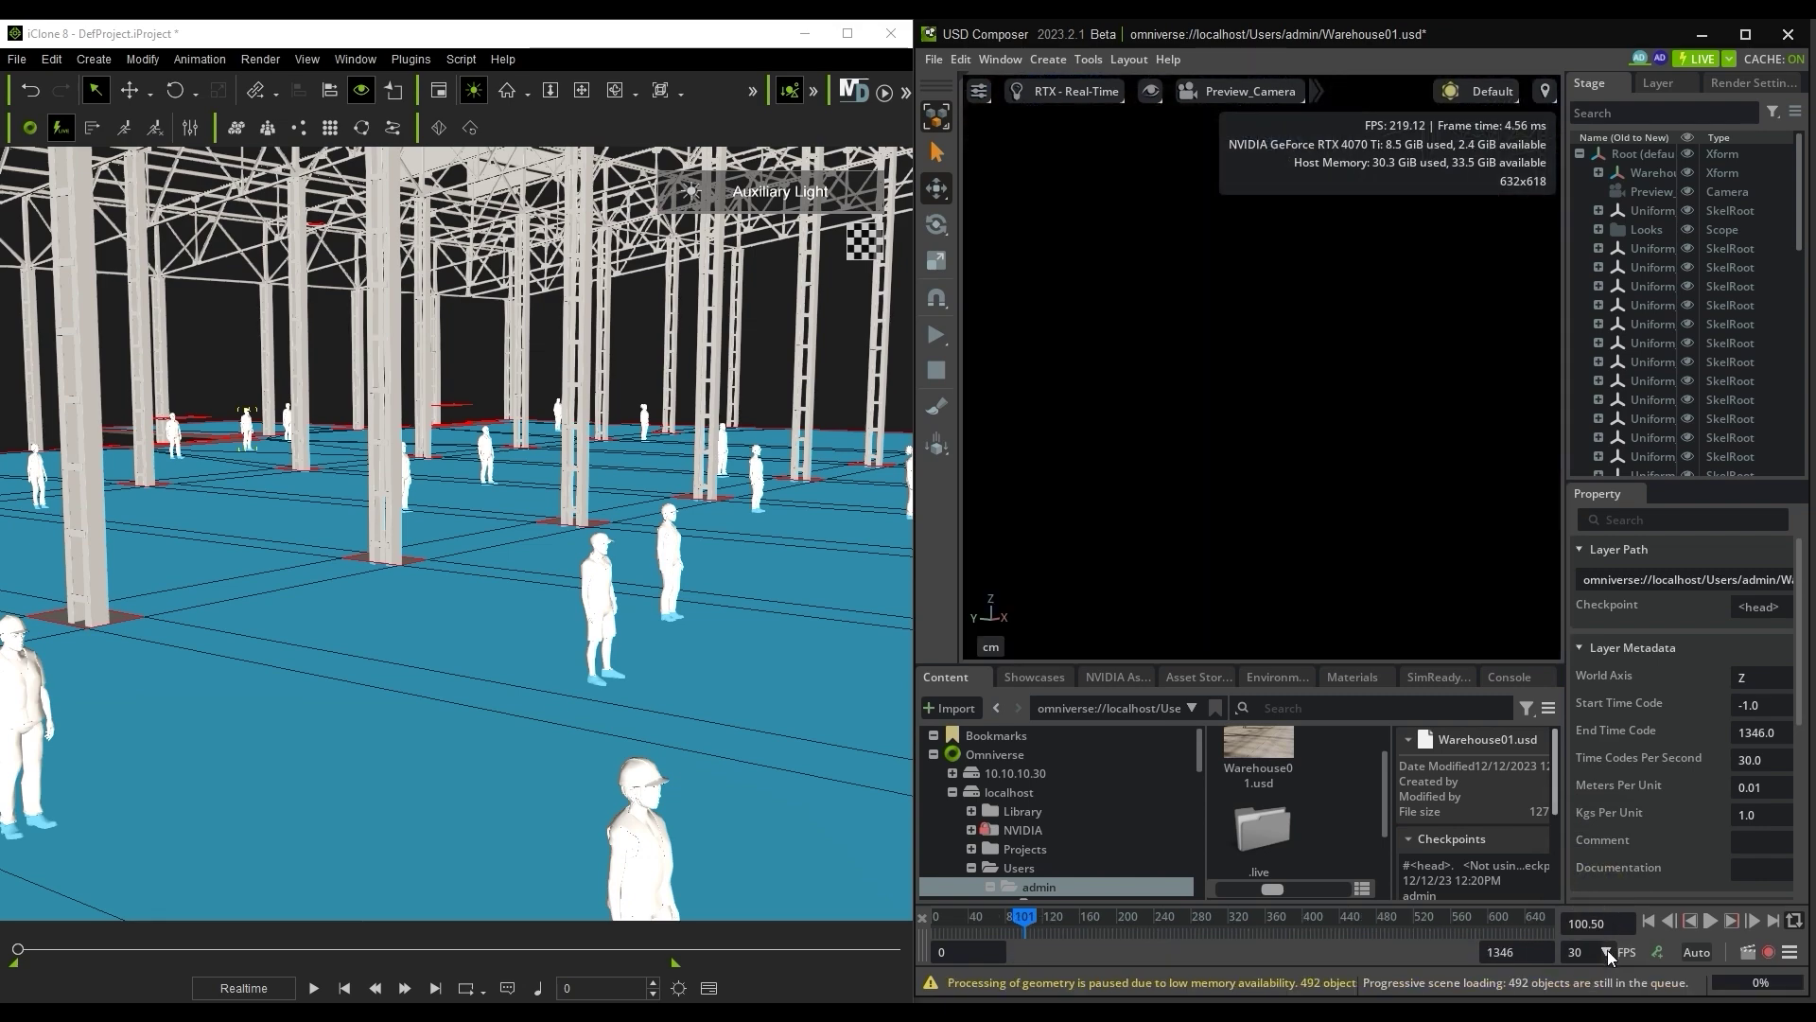
pyautogui.click(1597, 914)
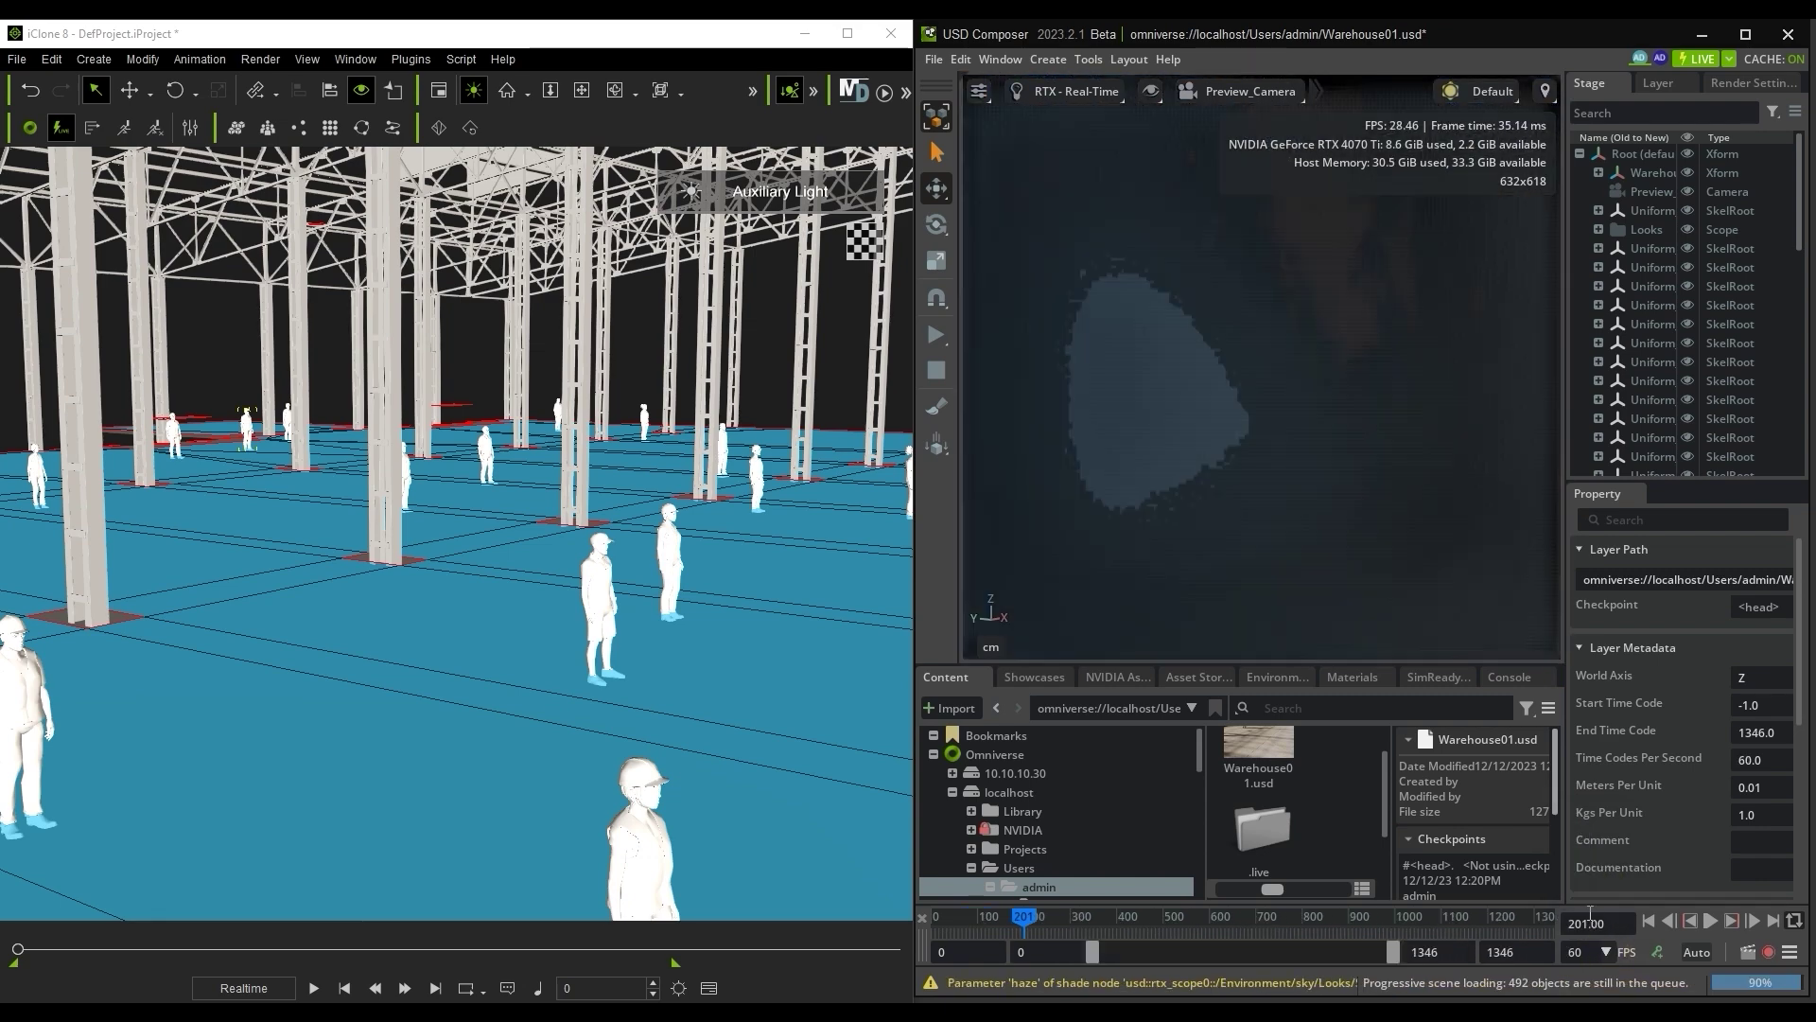
pyautogui.moveTo(1031, 932); pyautogui.dragTo(903, 938)
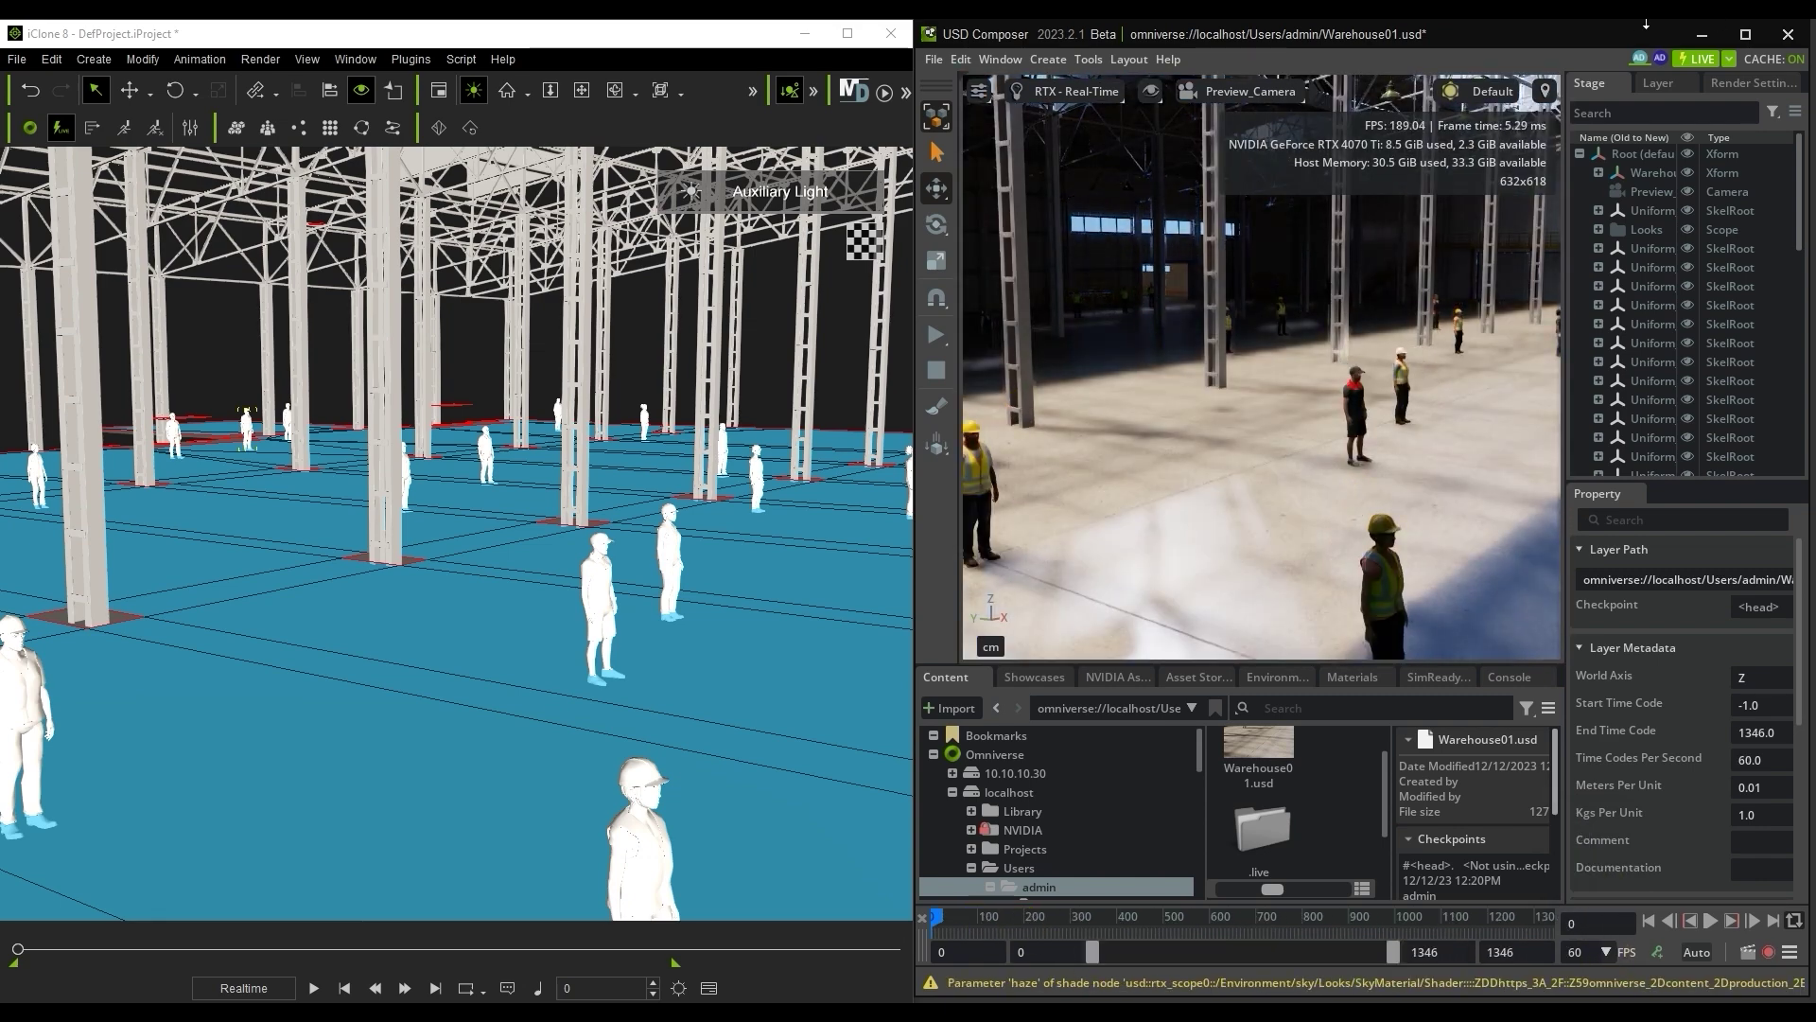
pyautogui.click(1753, 34)
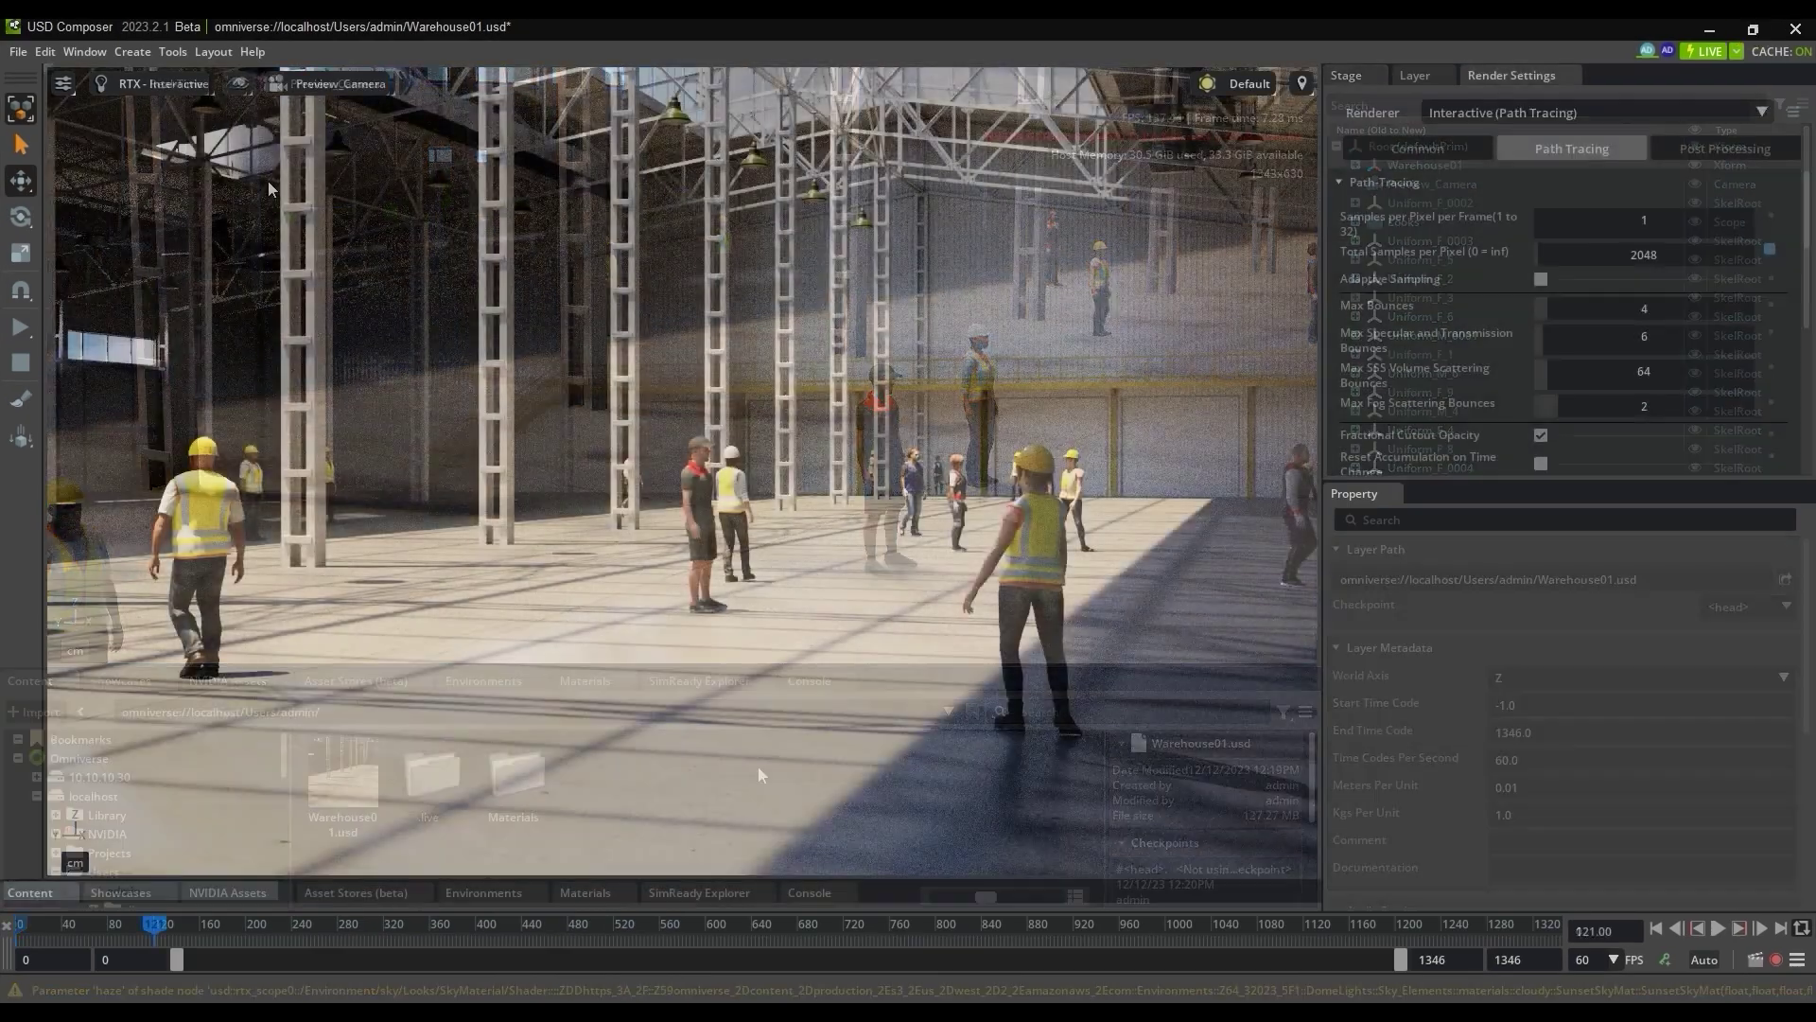
pyautogui.click(186, 86)
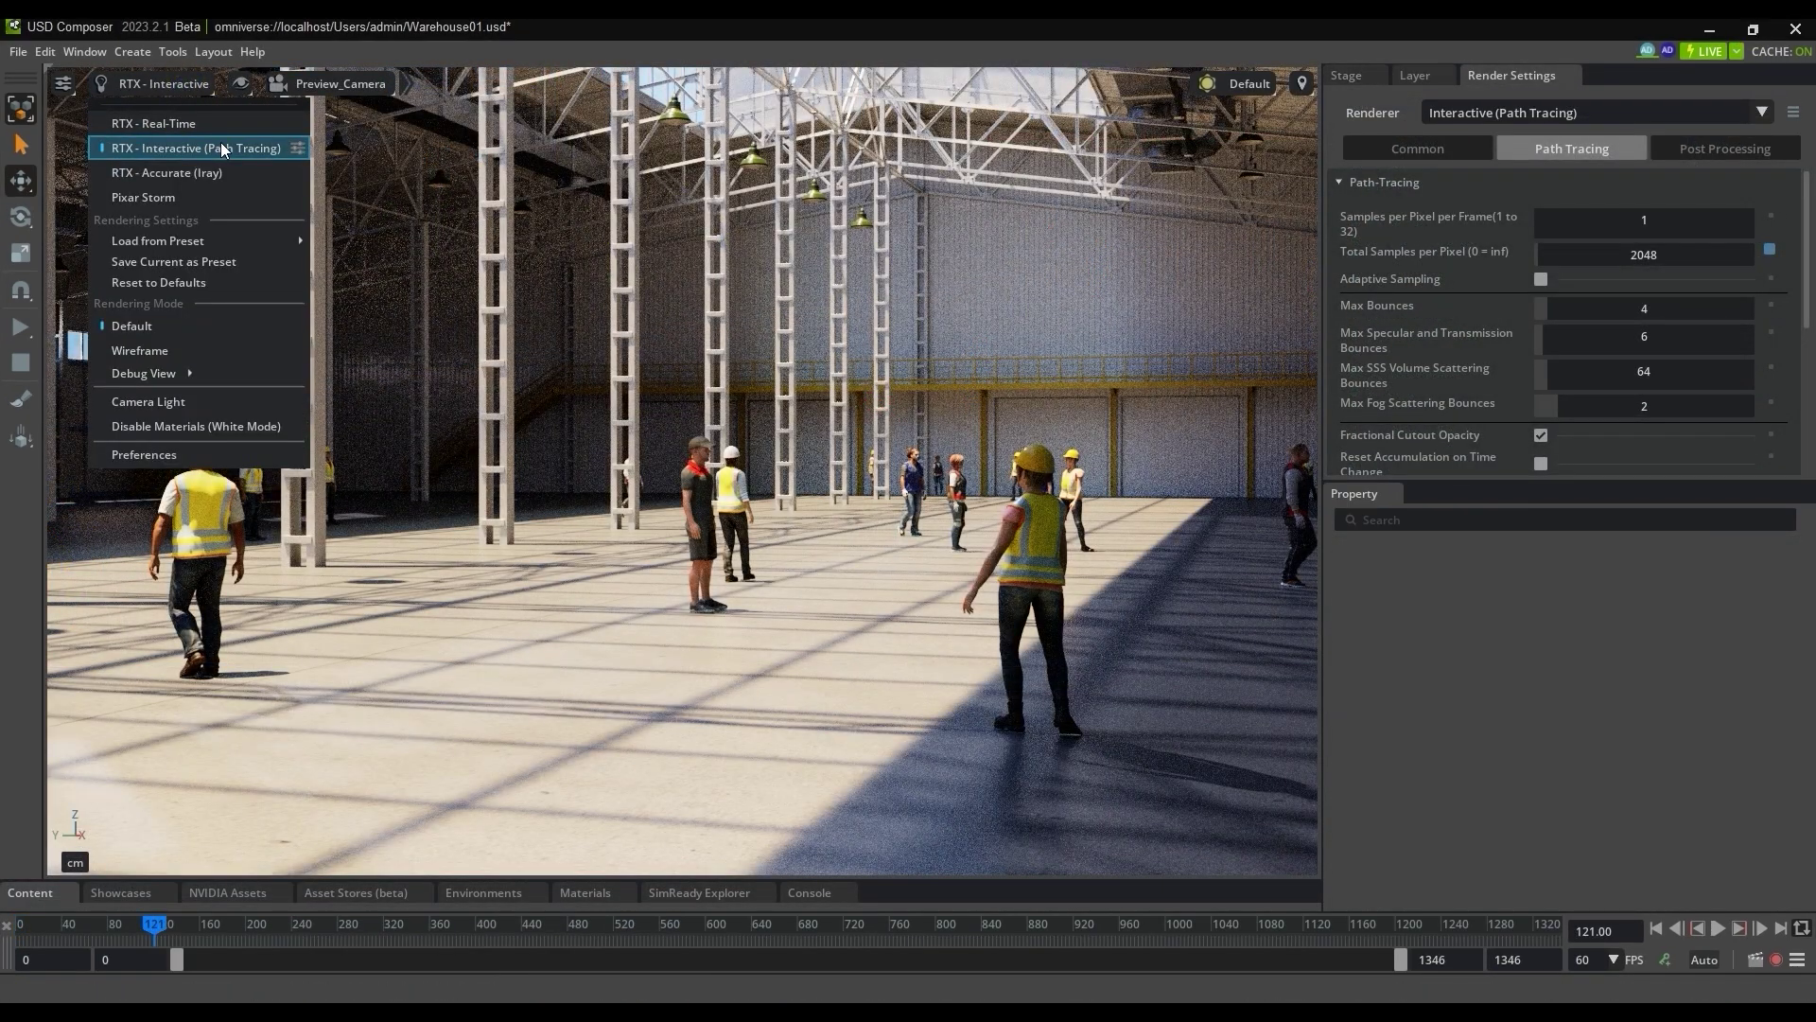
# Step: Switch to RTX – Interactive (Path Tracing) and orbit the camera down to a level warehouse floor view
pyautogui.click(202, 88)
pyautogui.keyDown('alt'); pyautogui.moveTo(667, 657); pyautogui.dragTo(724, 634); pyautogui.keyUp('alt')
pyautogui.moveTo(725, 642); pyautogui.dragTo(702, 712, button='right')
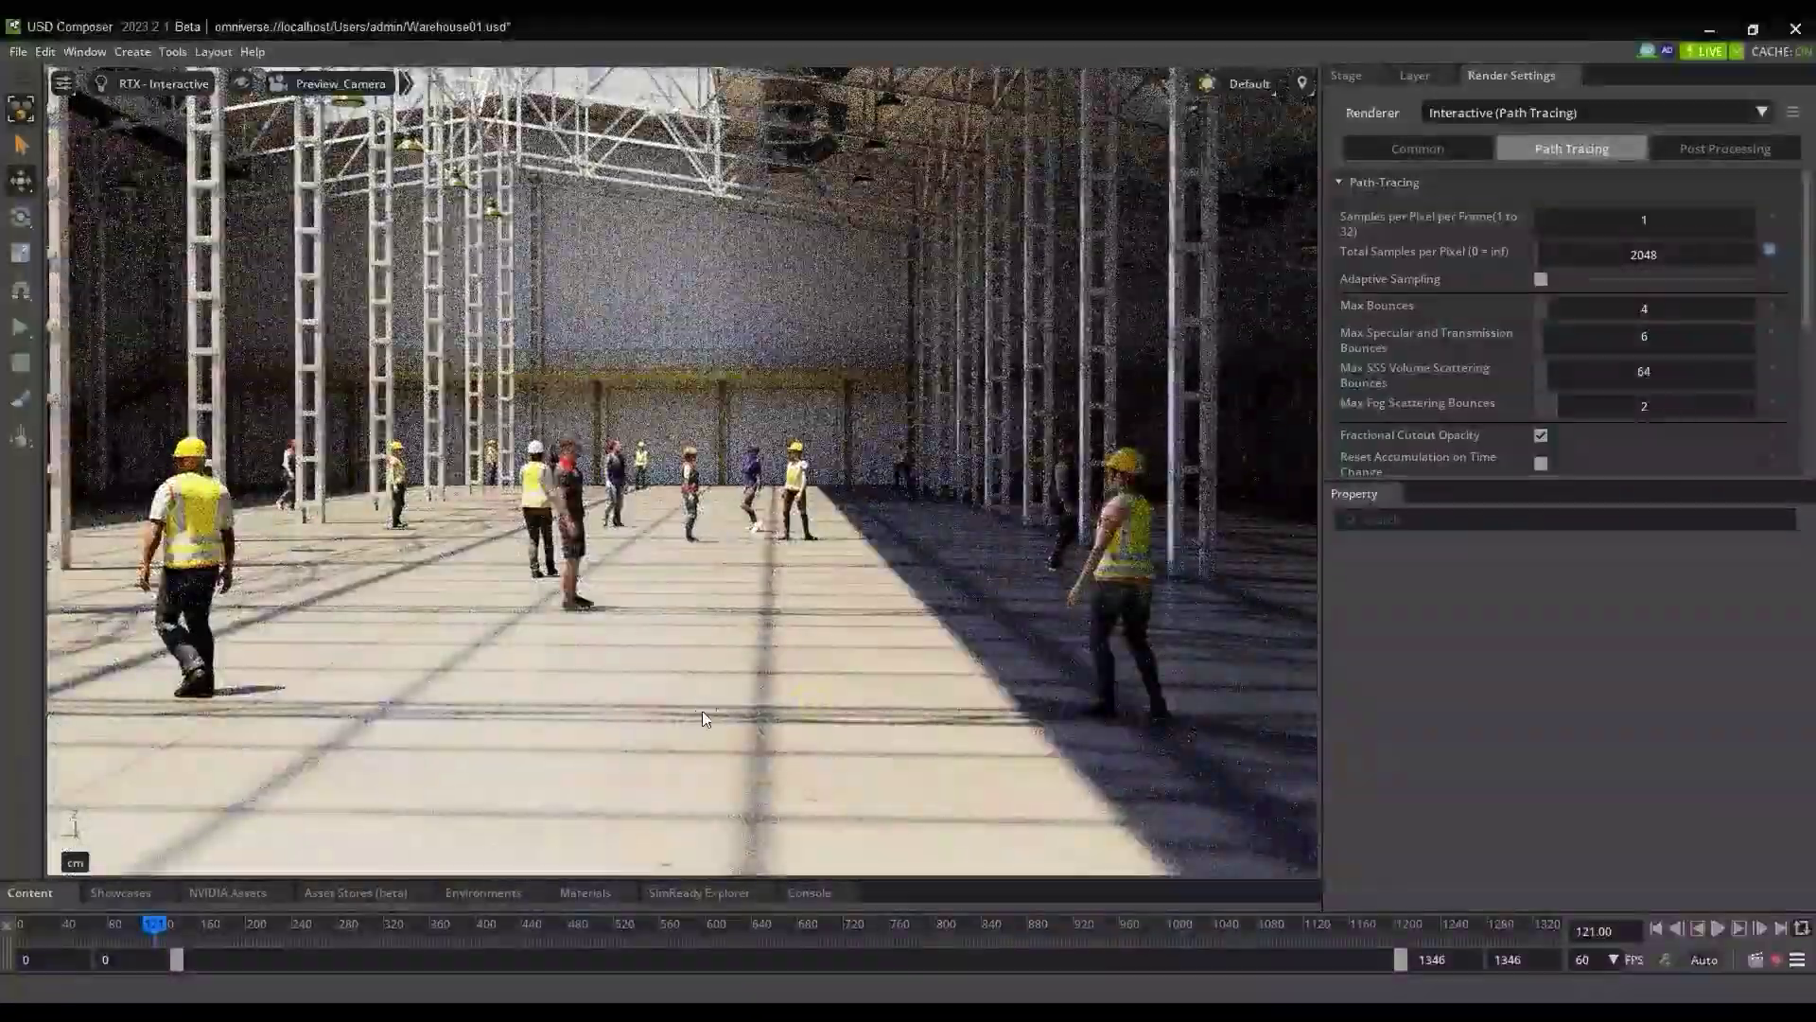
pyautogui.click(789, 700)
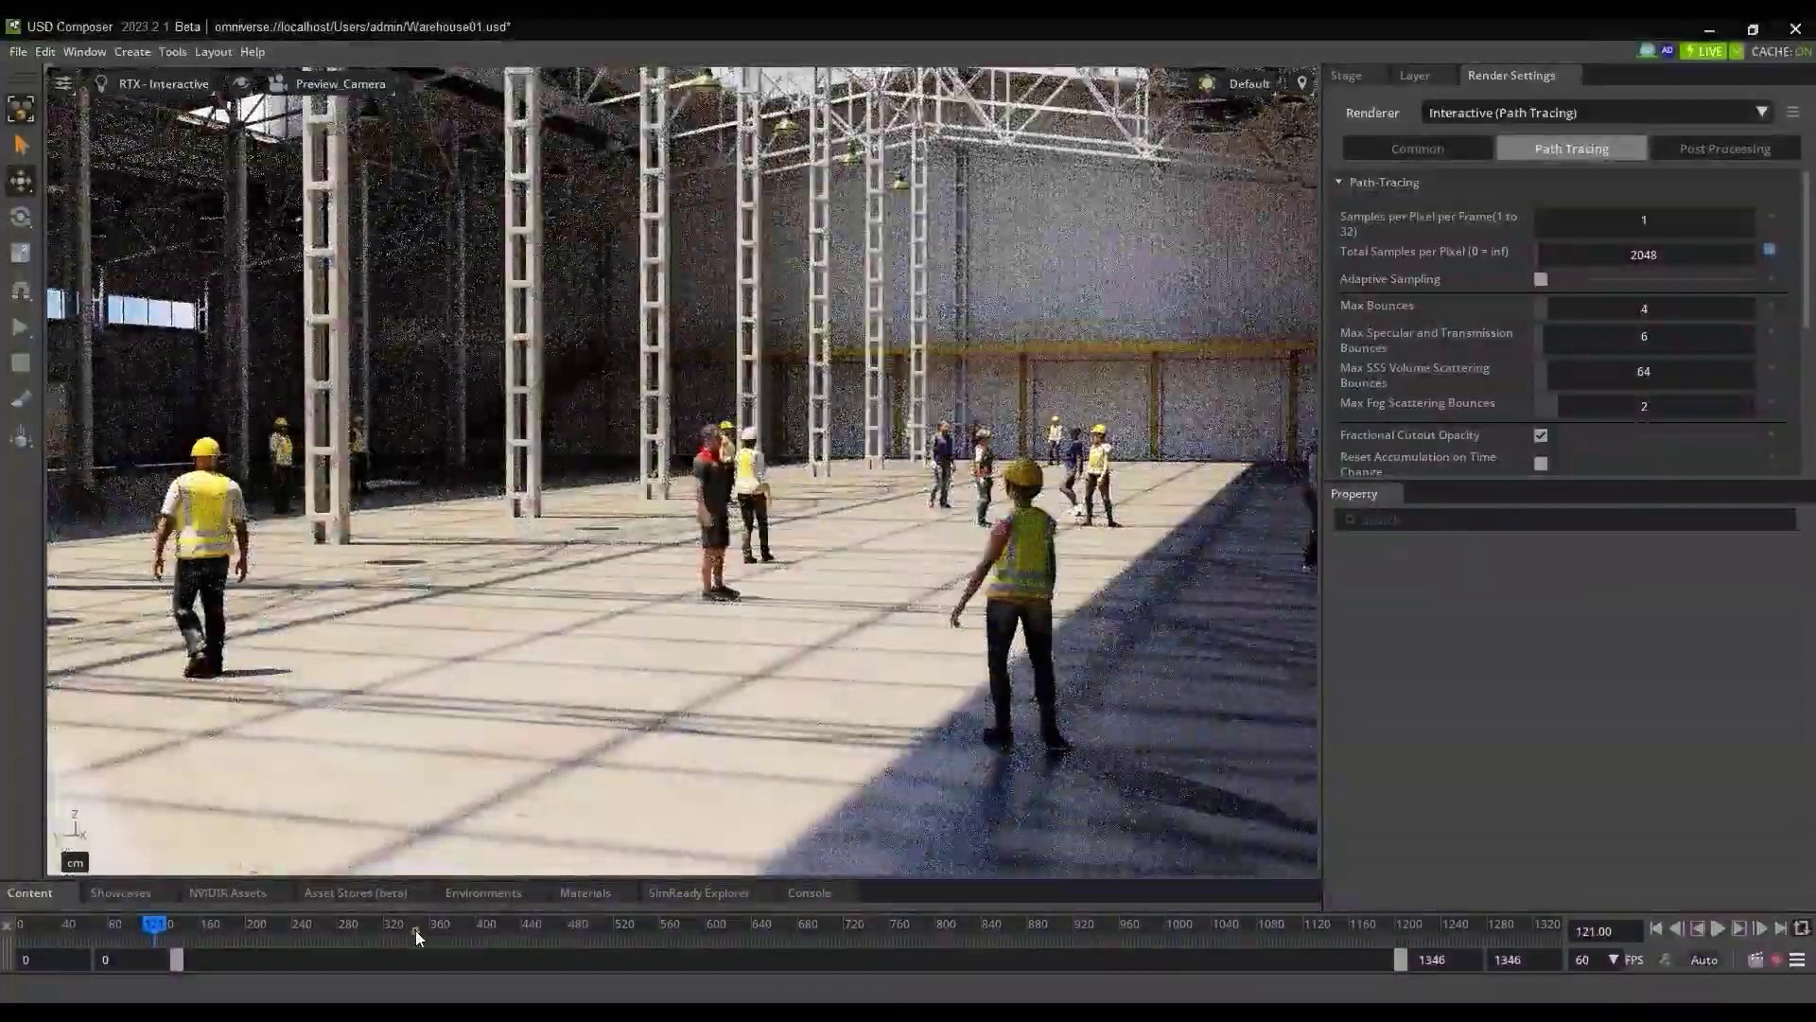
# Step: Scrub the crowd animation forward from frame 400 to around frame 806
pyautogui.click(487, 932)
pyautogui.moveTo(487, 932); pyautogui.dragTo(771, 928)
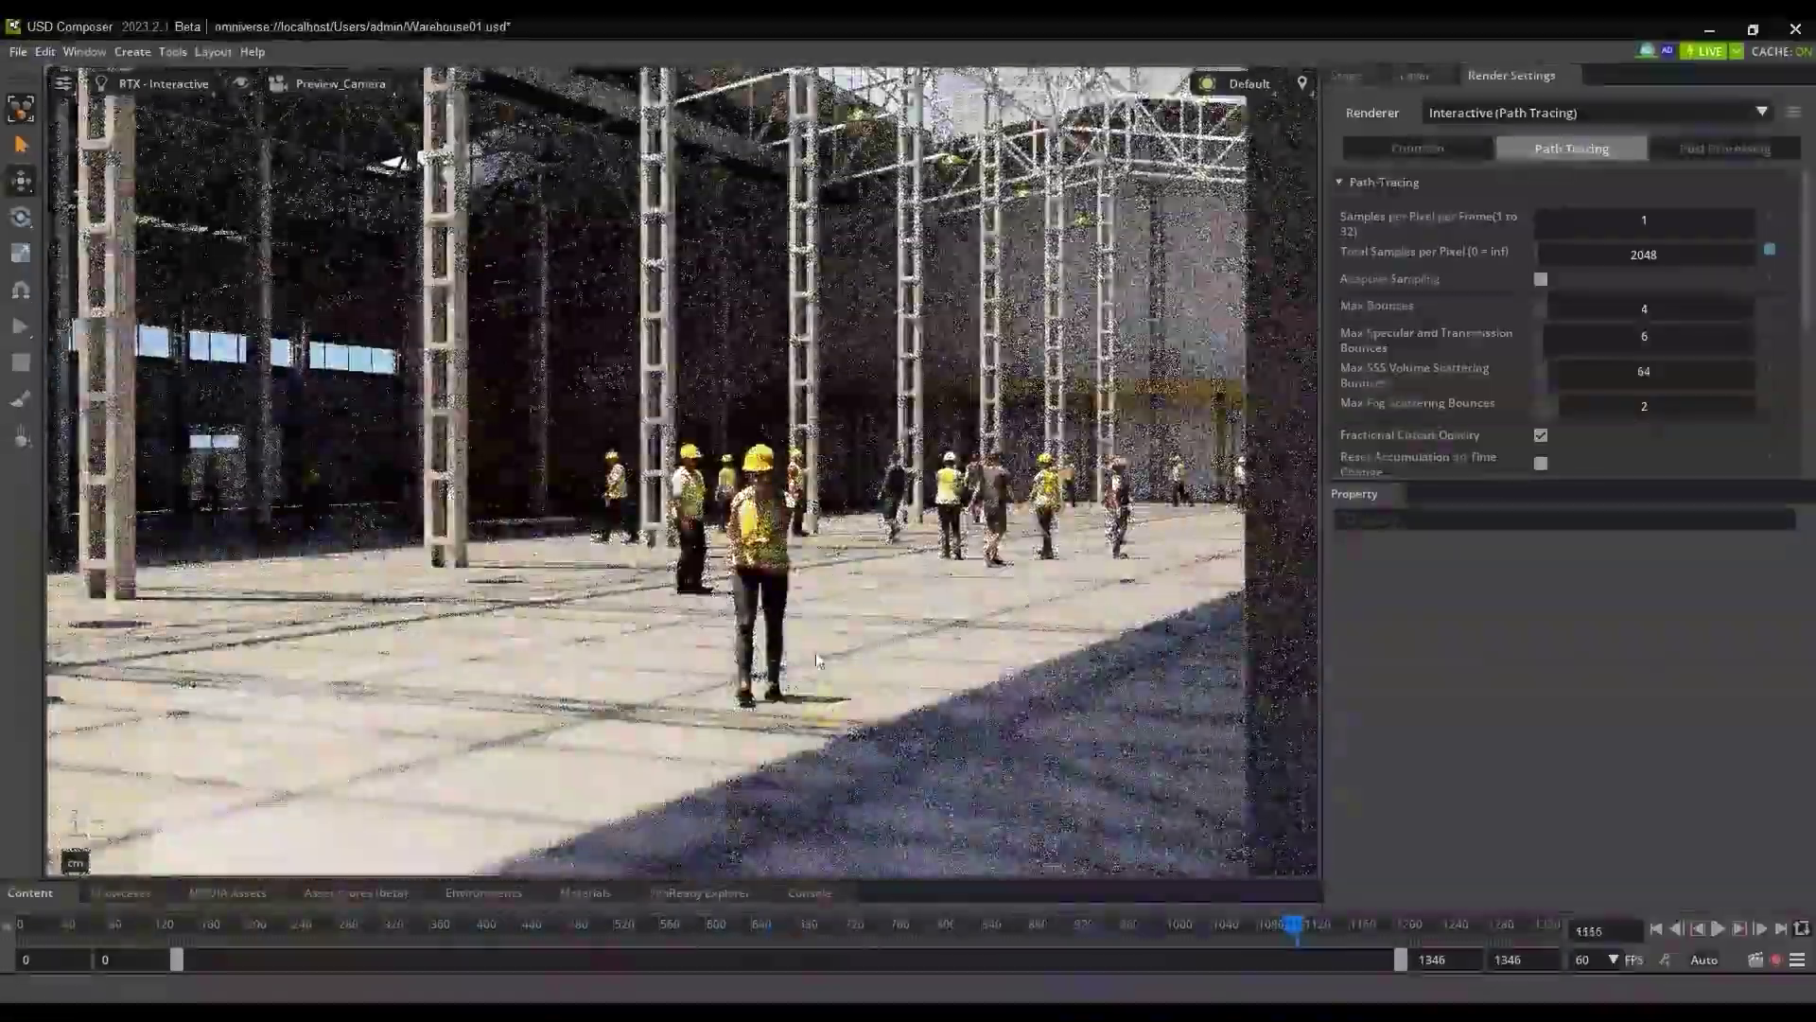
pyautogui.click(849, 649)
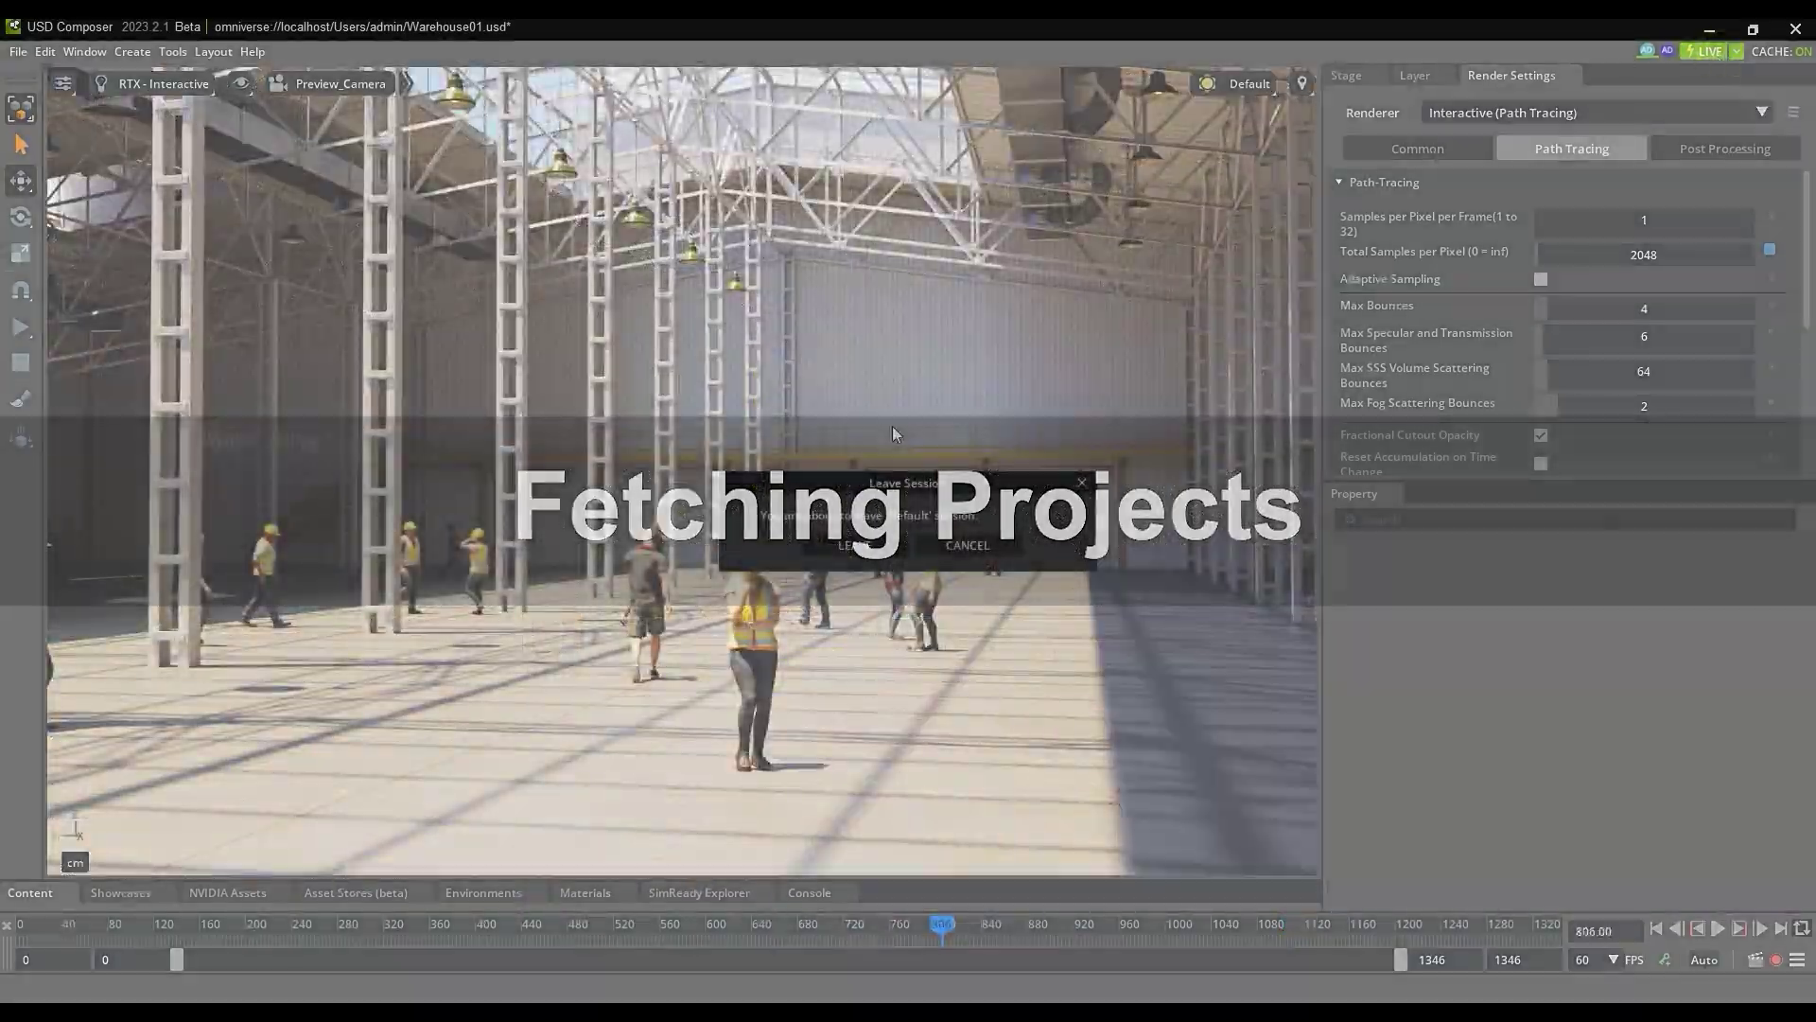
# Step: Leave the live session, quit iClone 8 without saving, and FETCH the changed base USD files
pyautogui.click(878, 548)
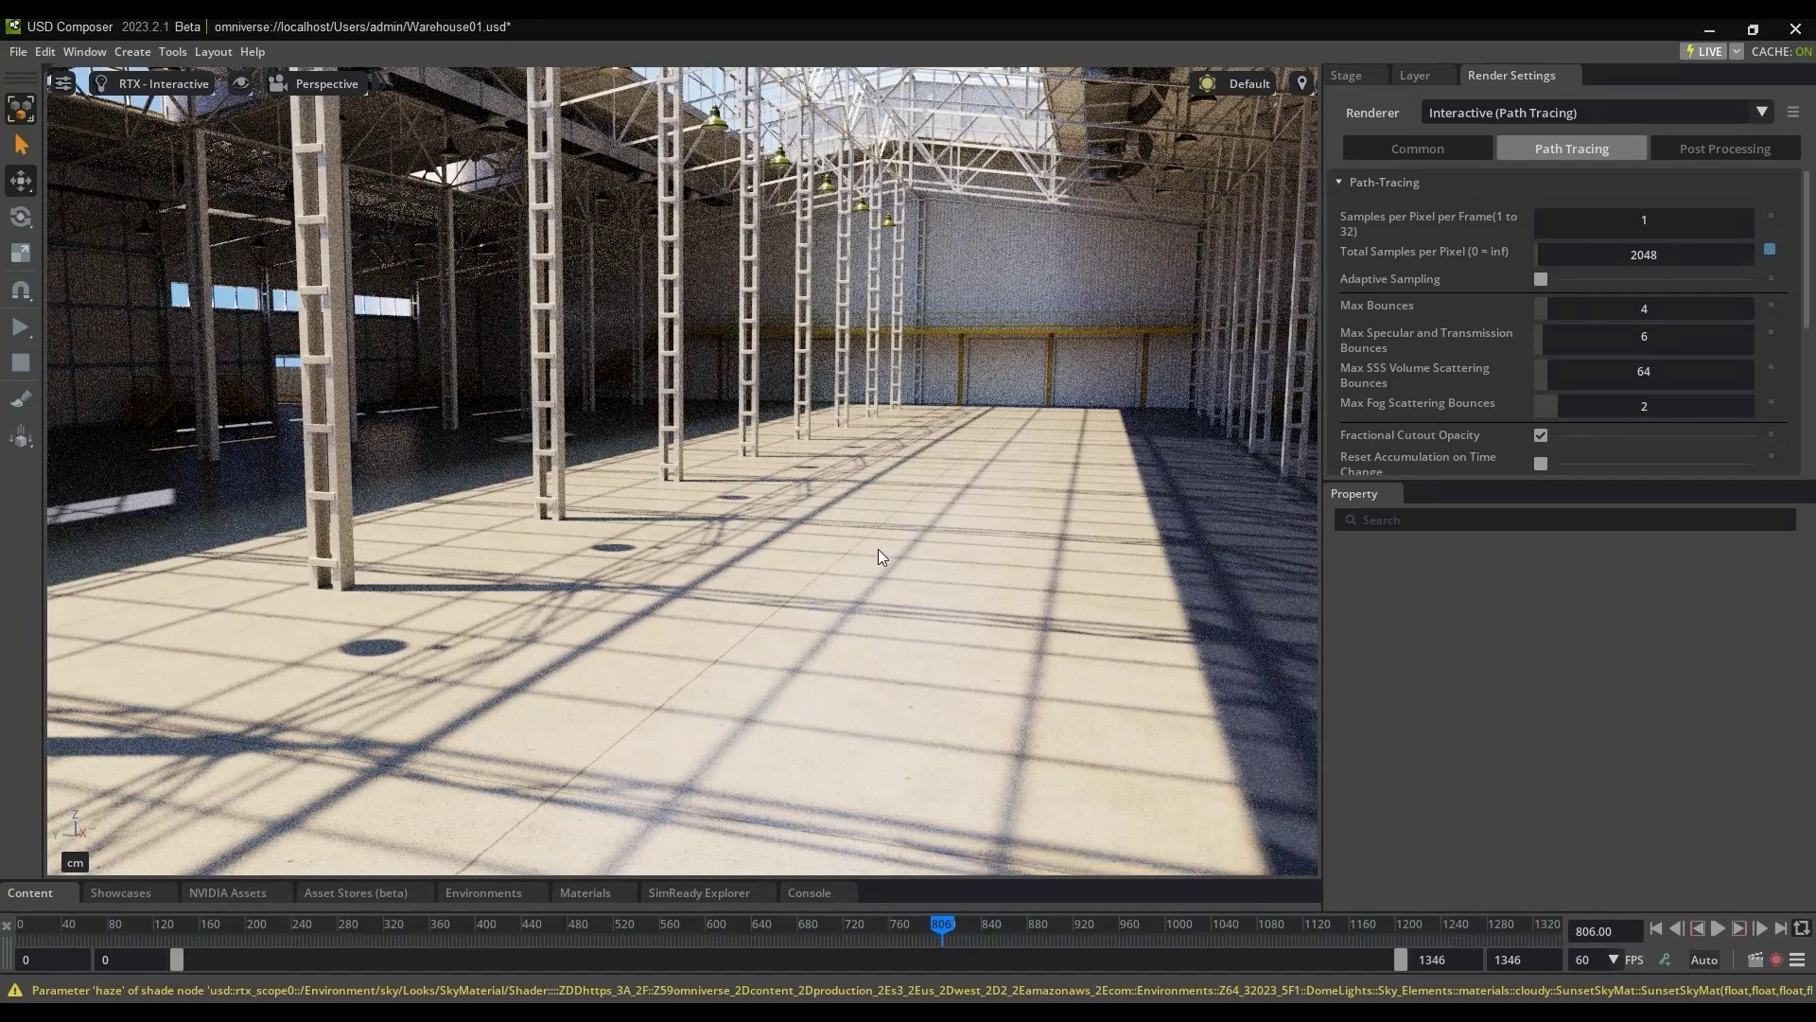
pyautogui.hotkey('alt', 'Tab')
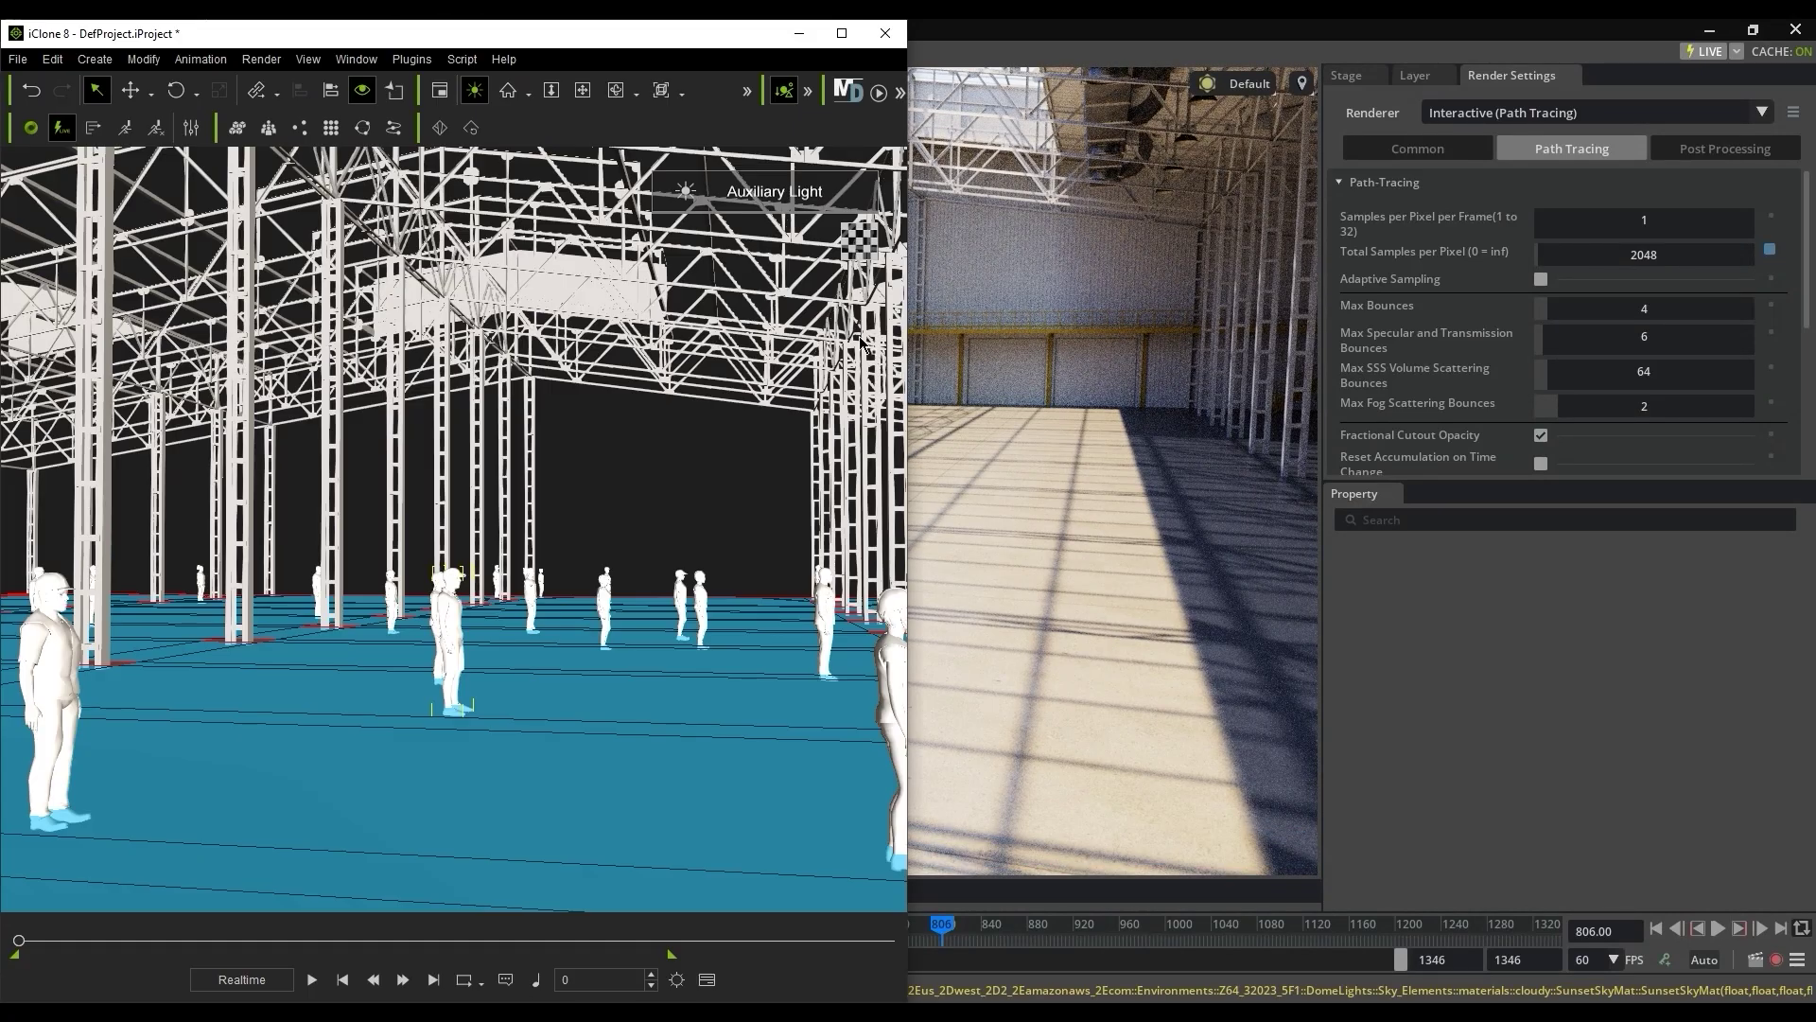
pyautogui.click(881, 40)
pyautogui.click(500, 577)
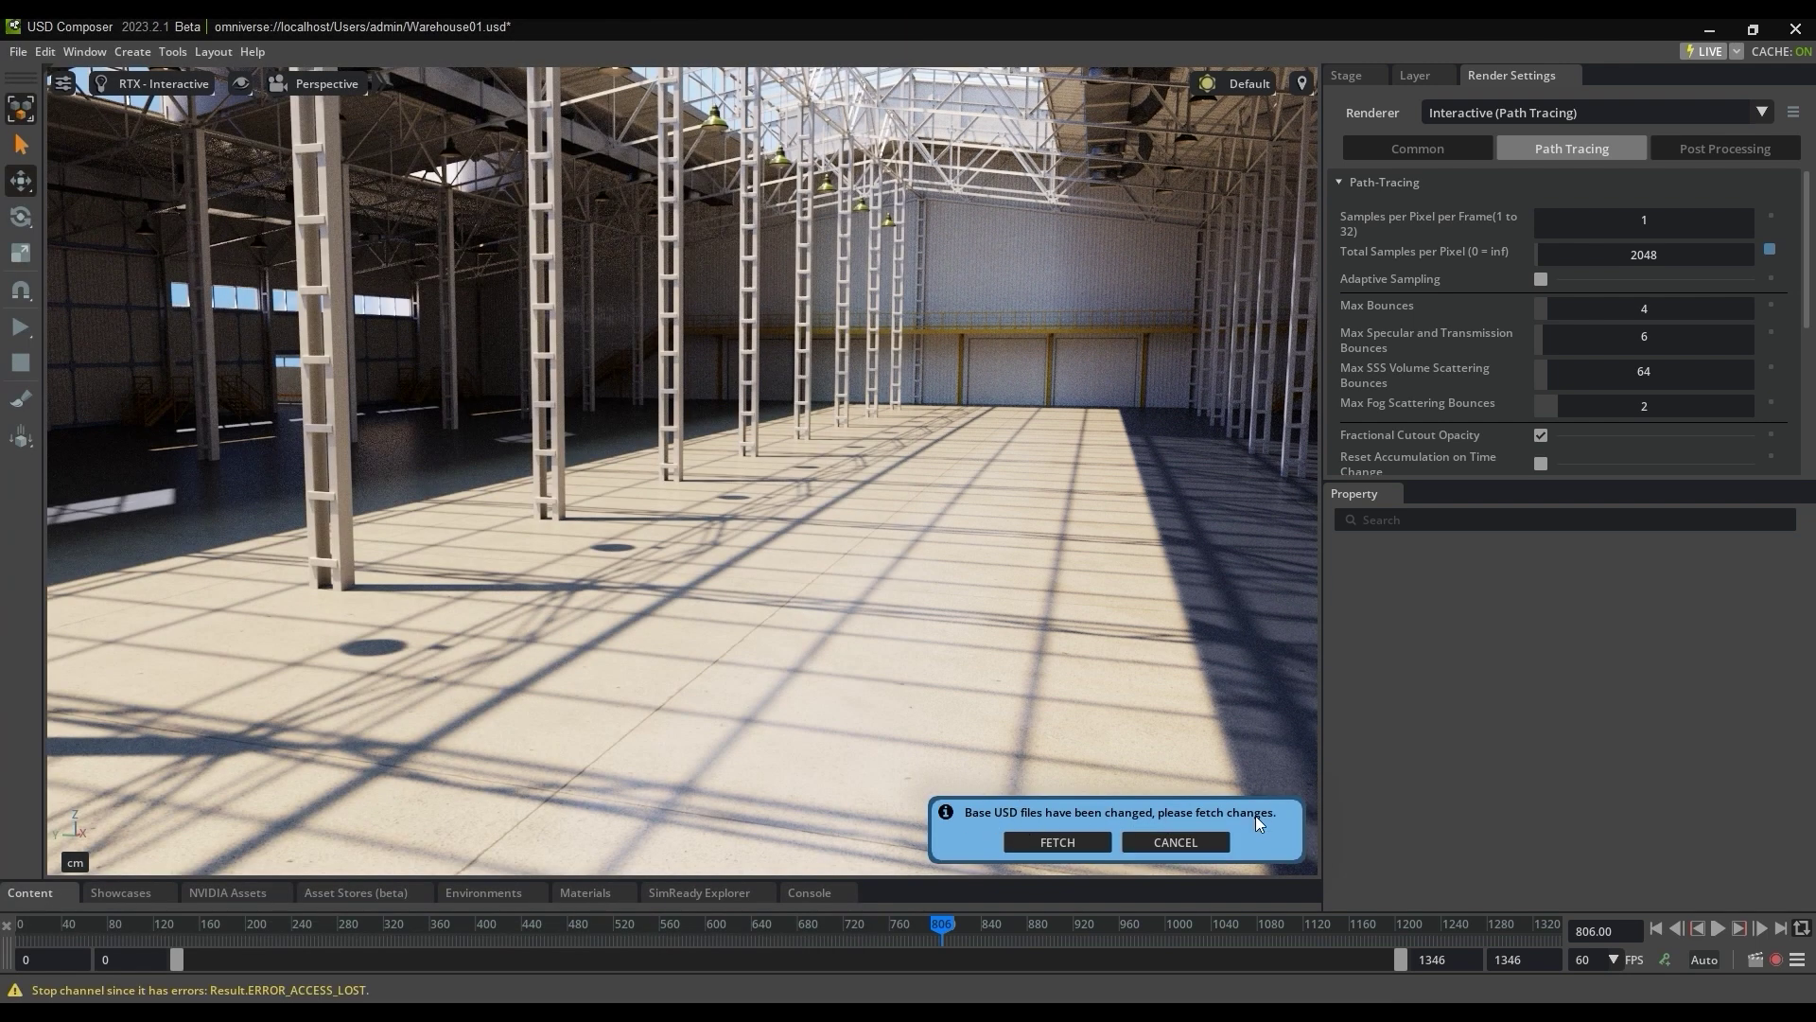
pyautogui.click(1098, 844)
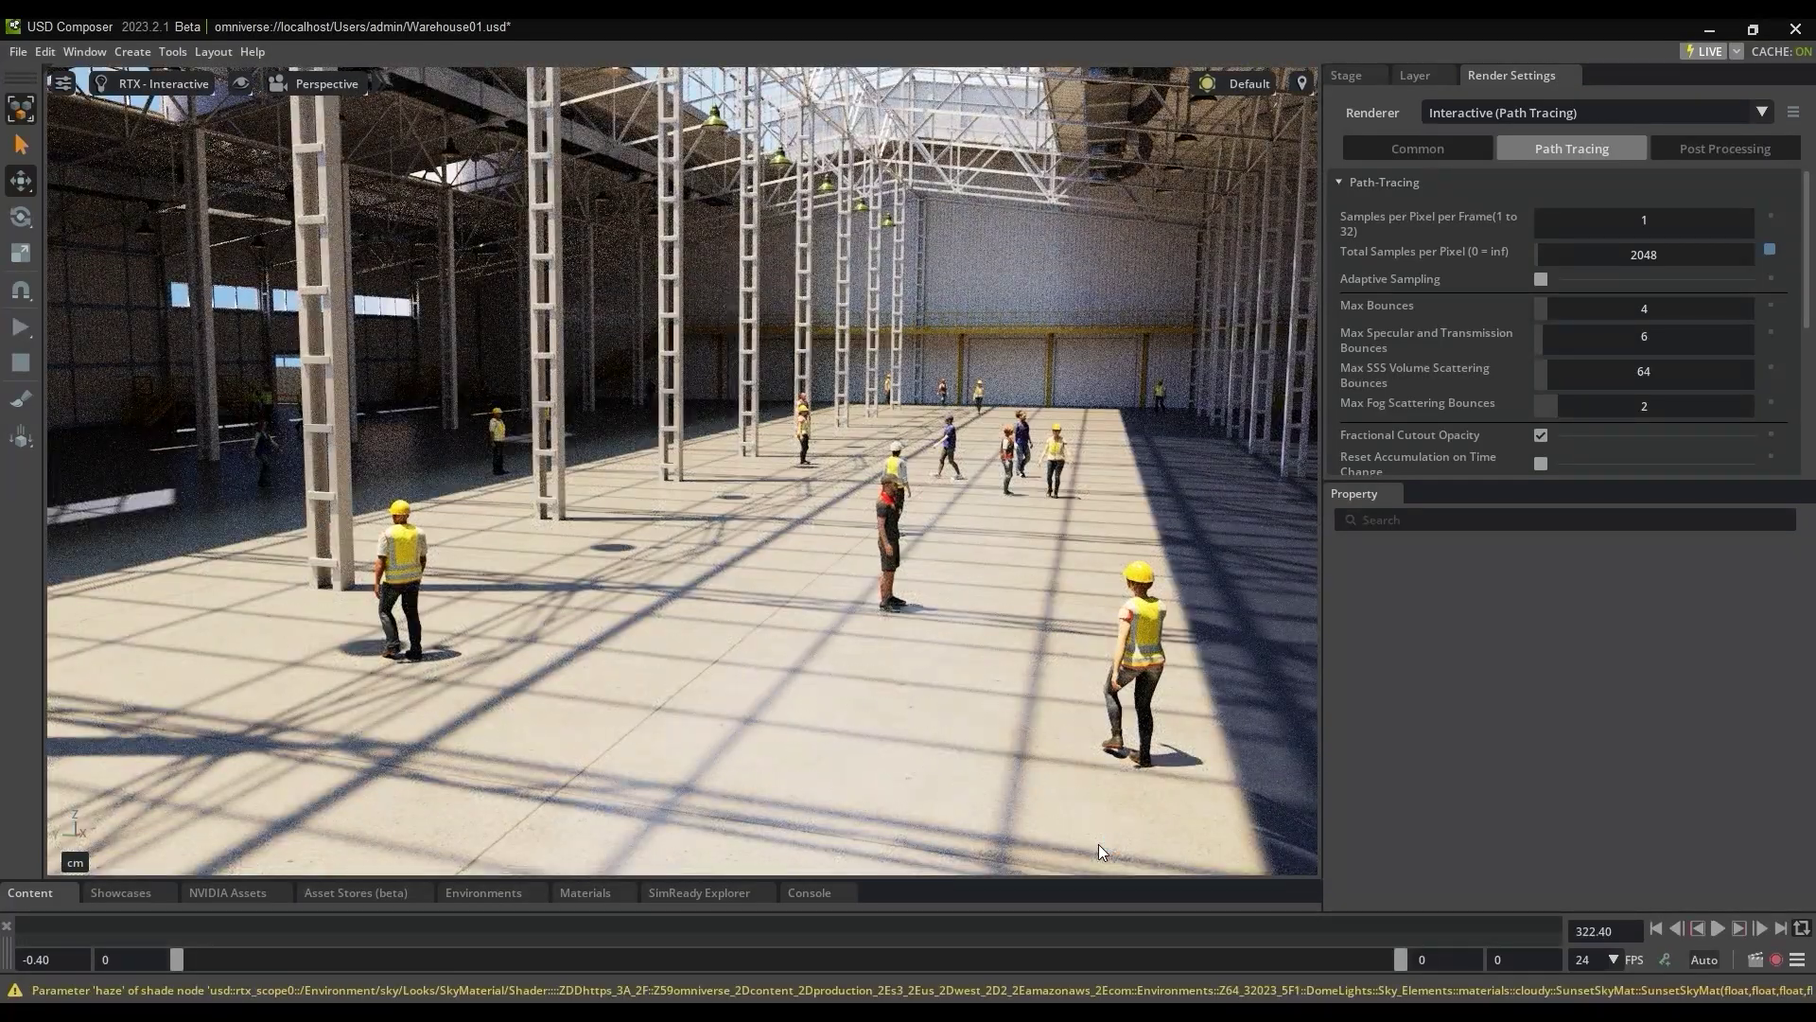
# Step: Set playback to 60 FPS with timeline end frame 1200, then scrub back to about frame 468
pyautogui.click(1616, 958)
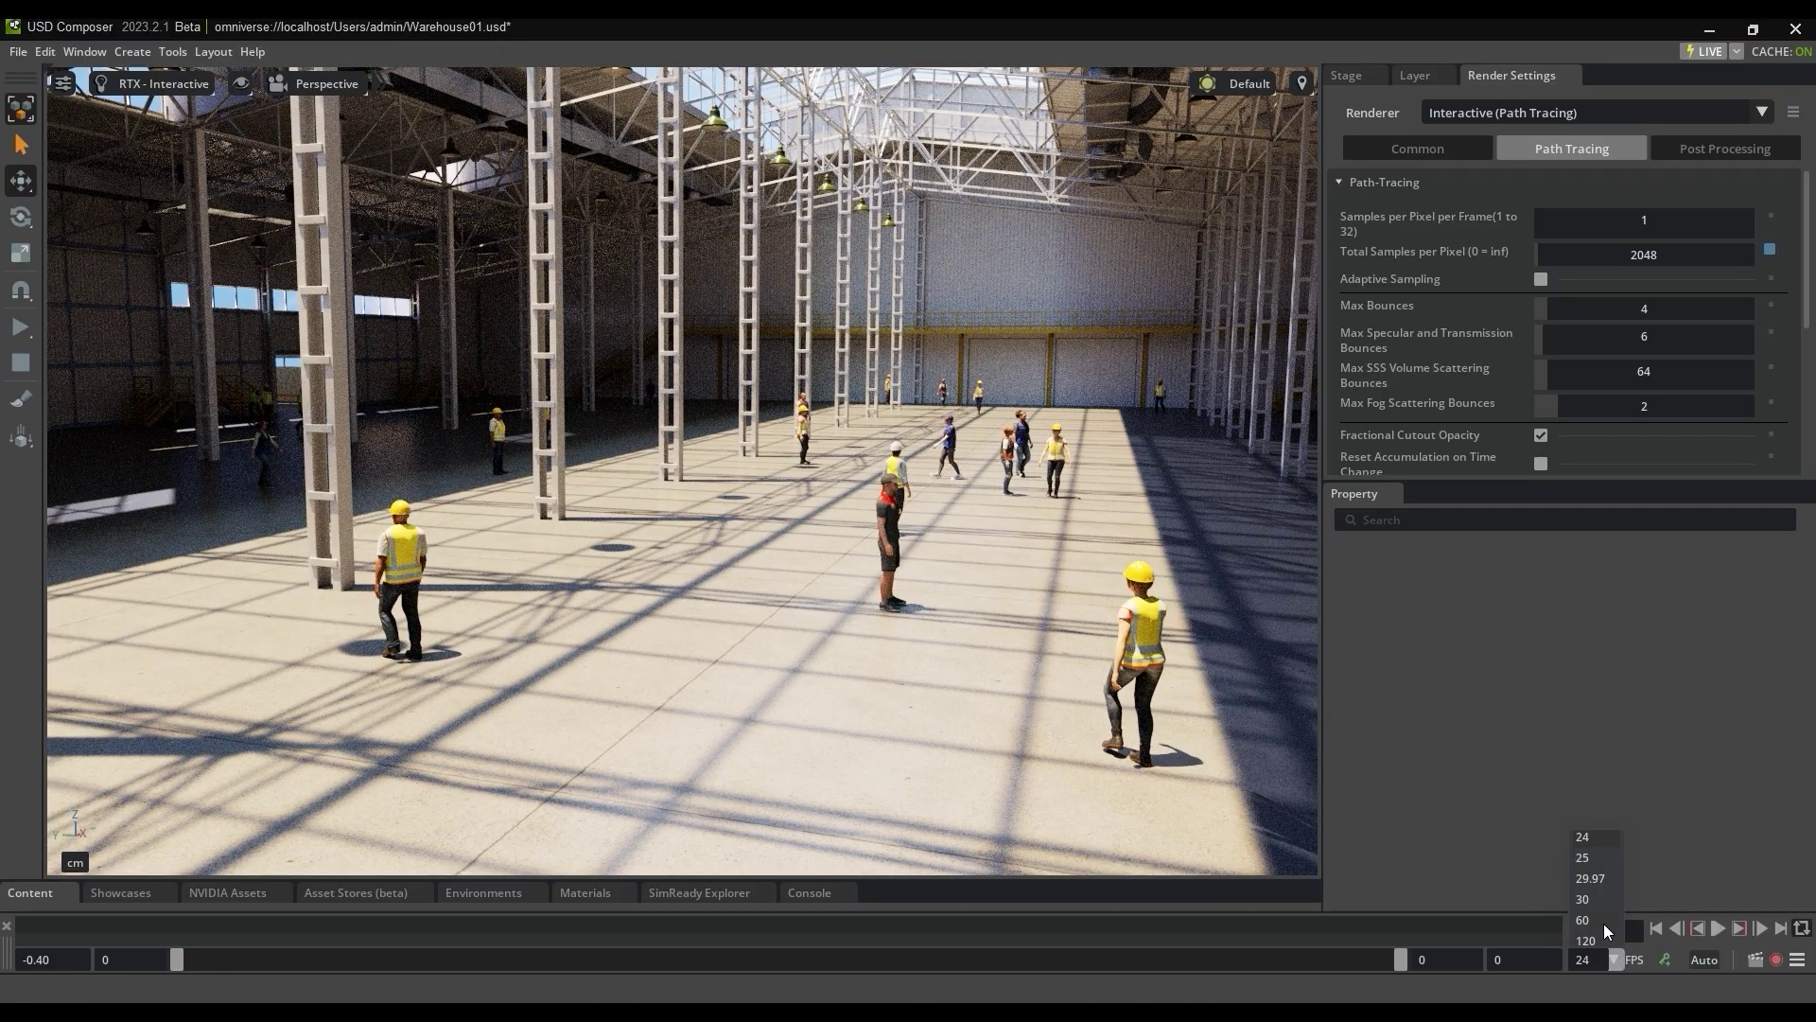
pyautogui.click(1604, 923)
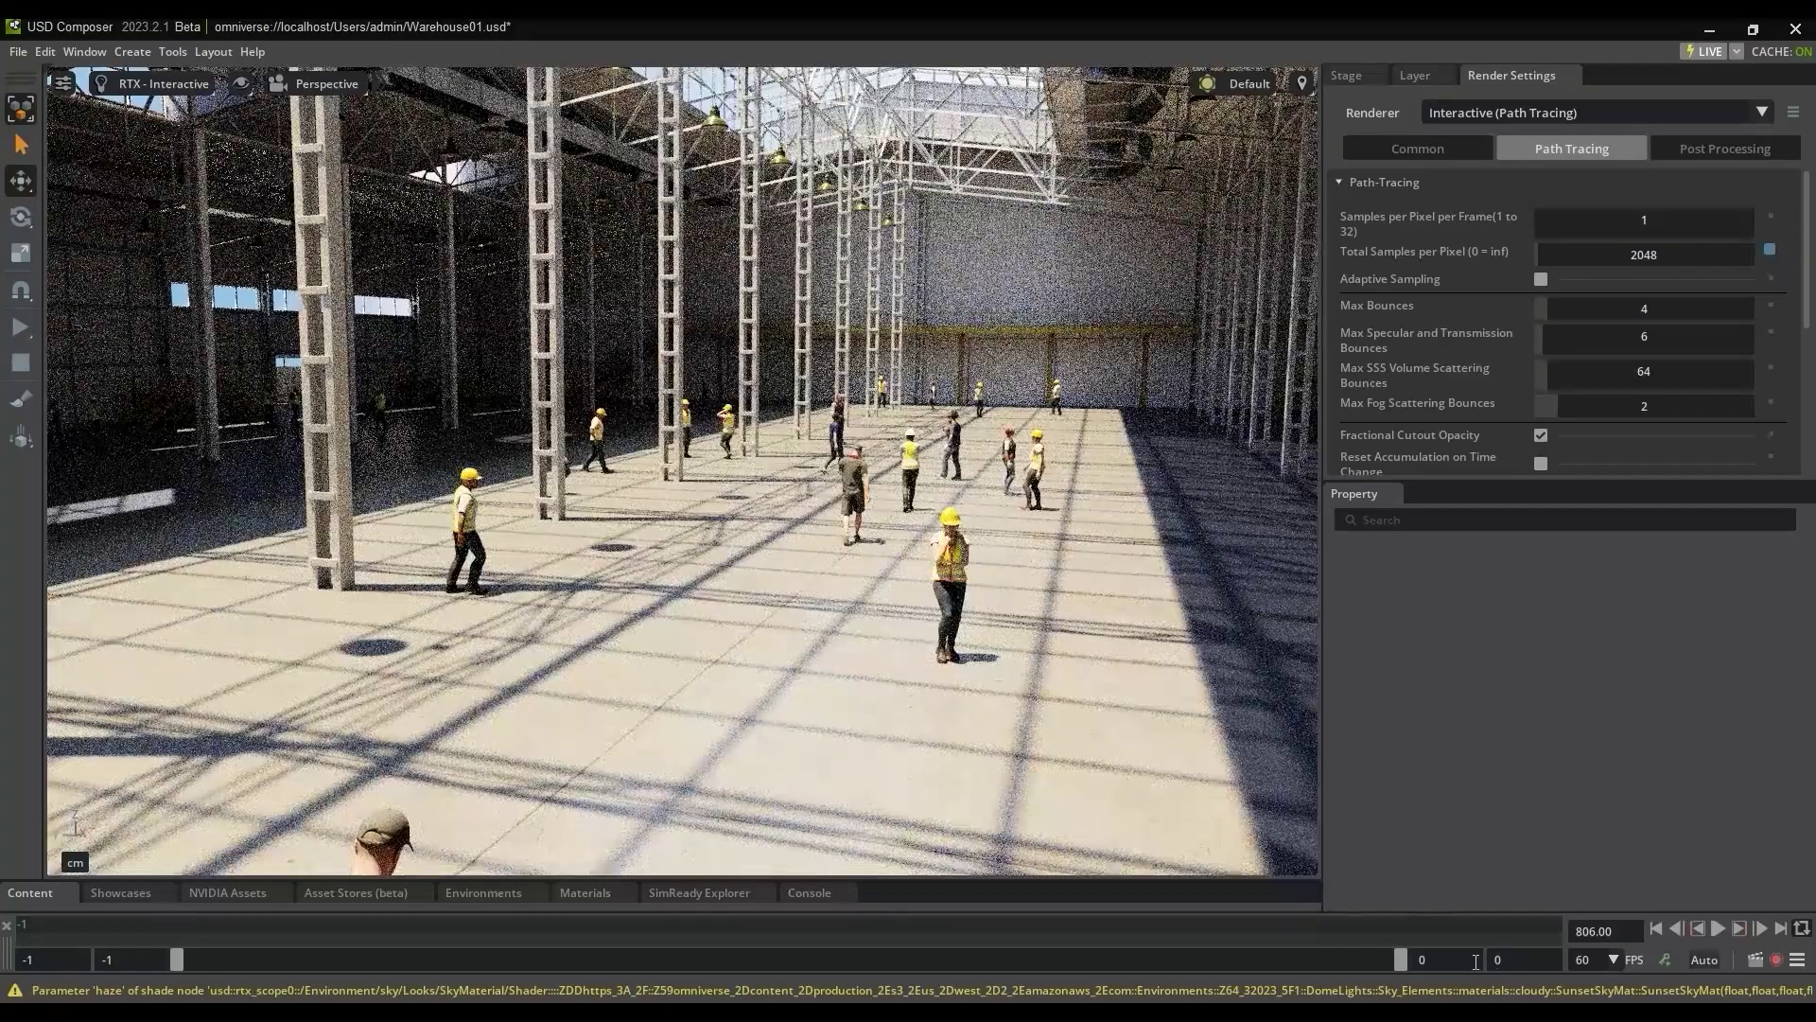
pyautogui.doubleClick(1489, 960)
pyautogui.write('1200')
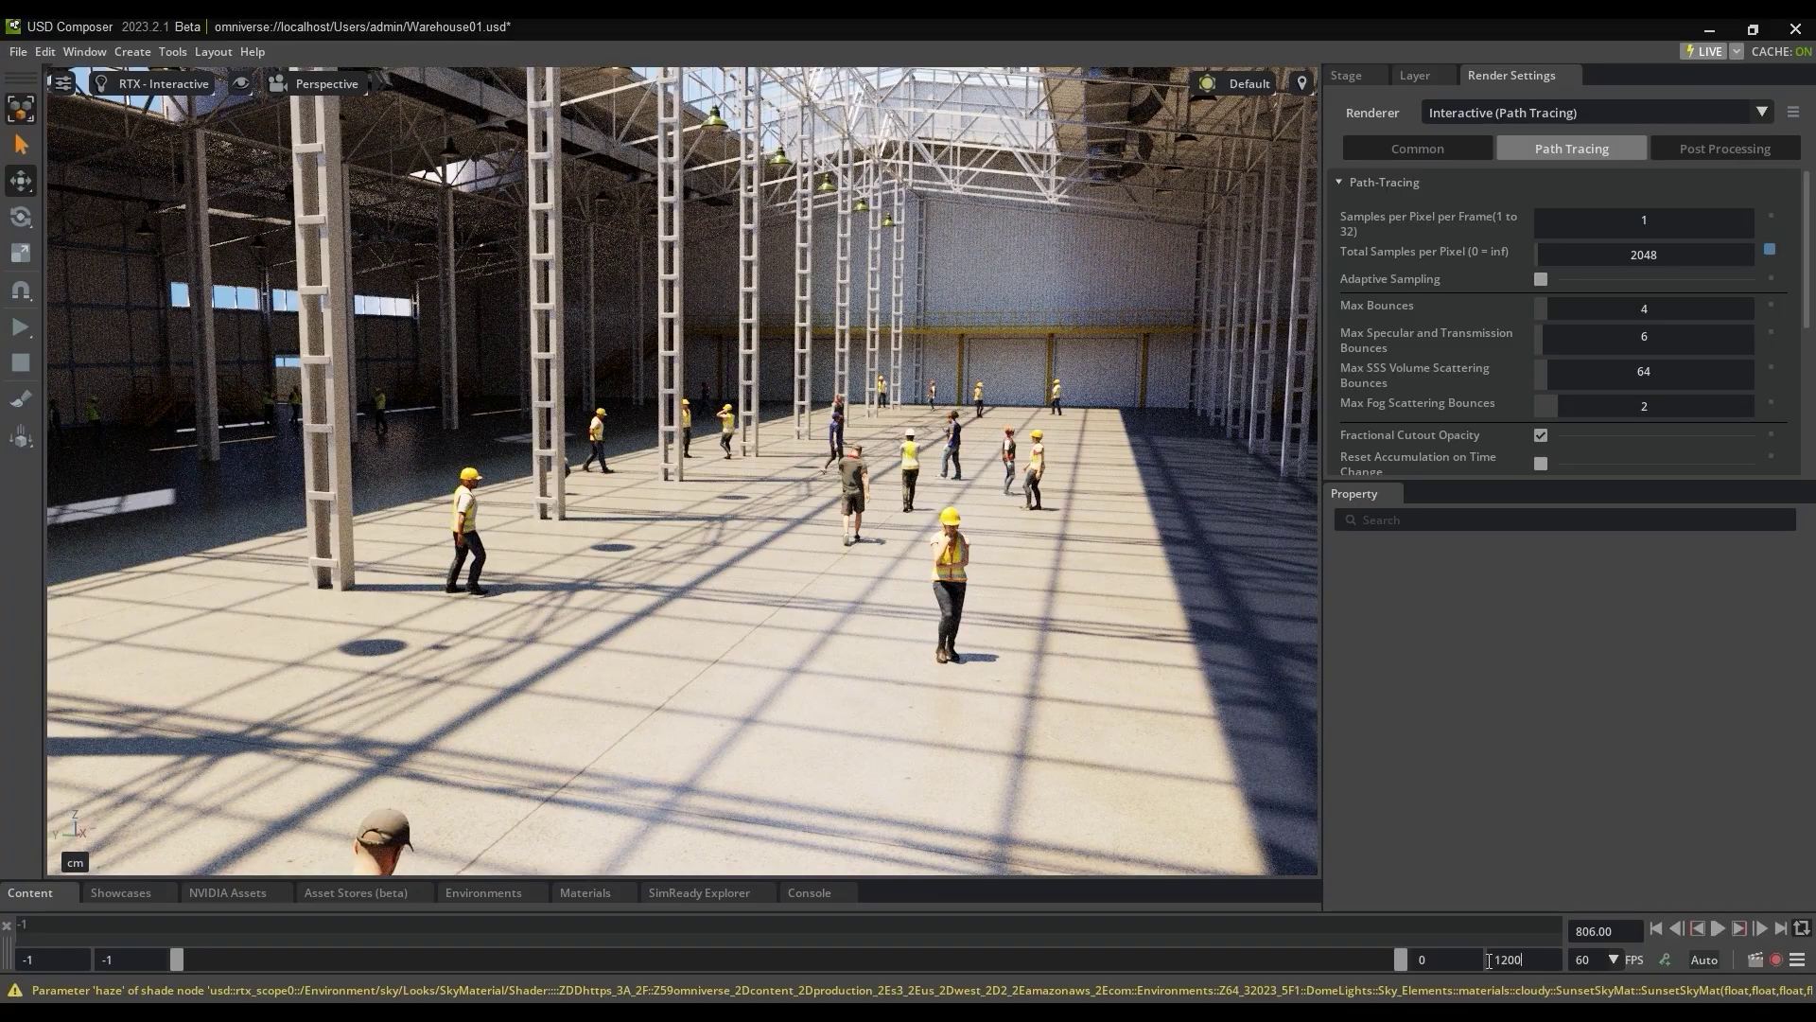
pyautogui.press('Return')
pyautogui.moveTo(1048, 919); pyautogui.dragTo(628, 925)
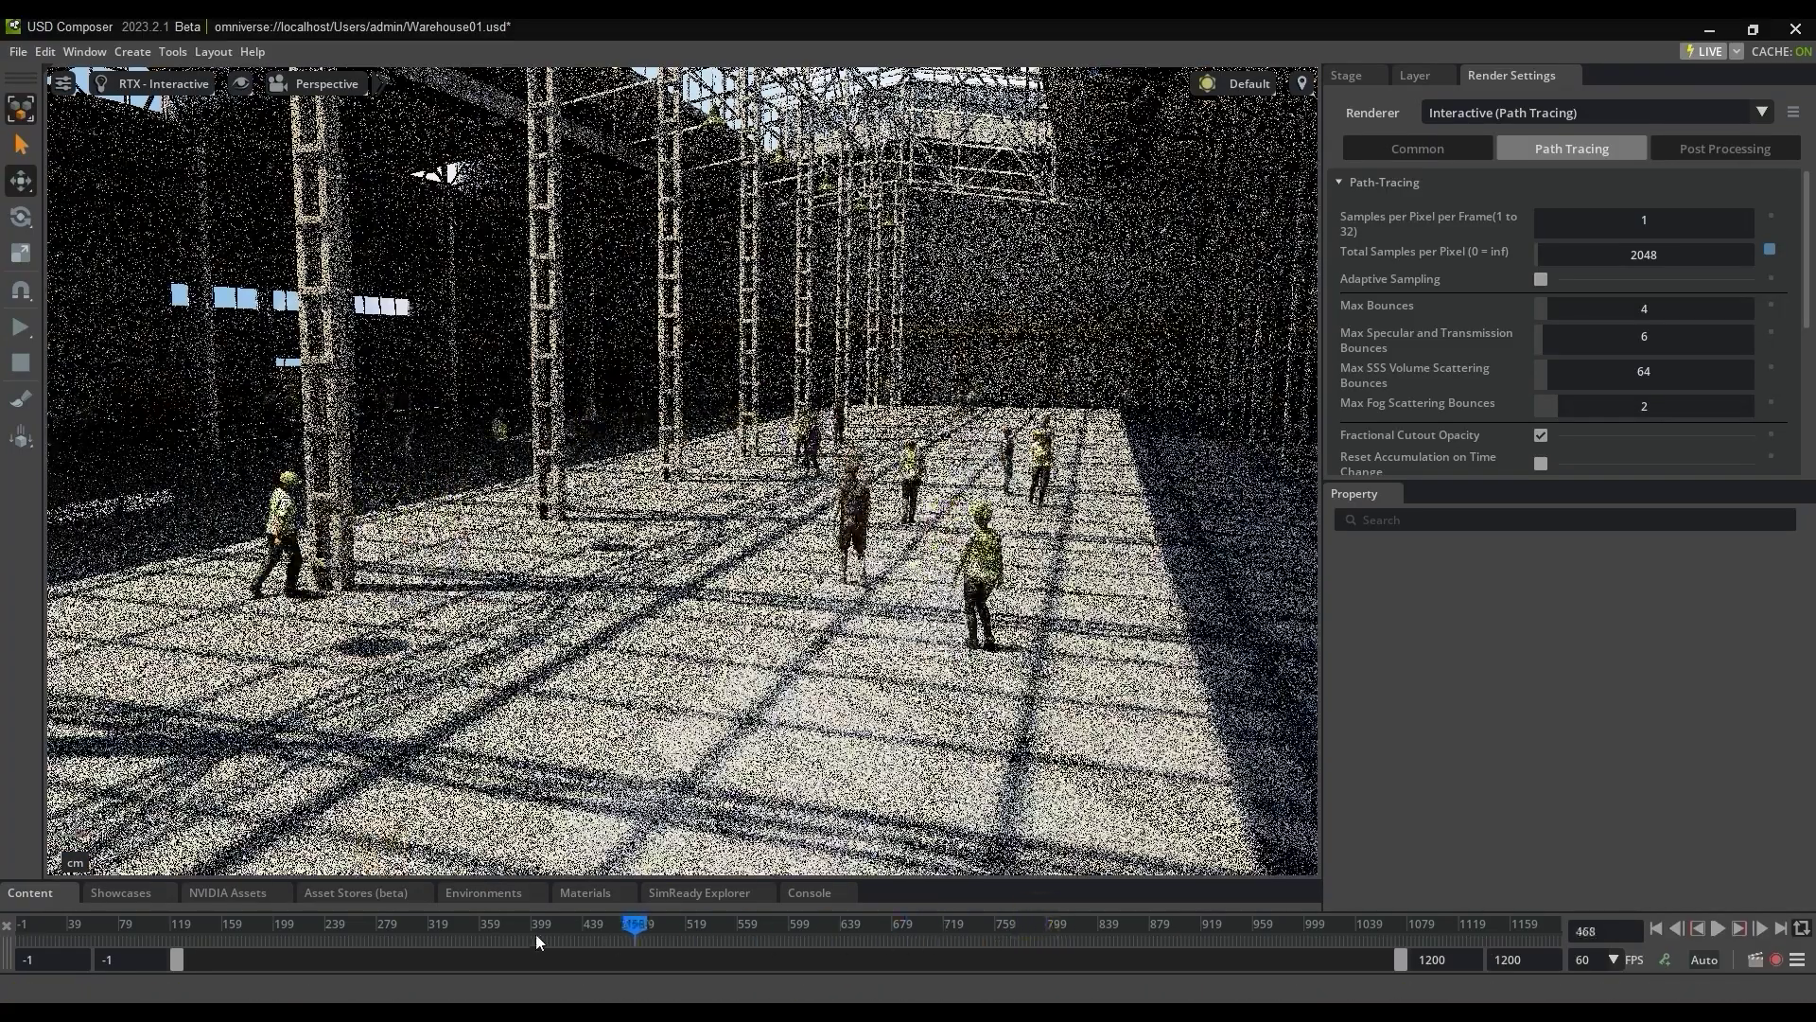